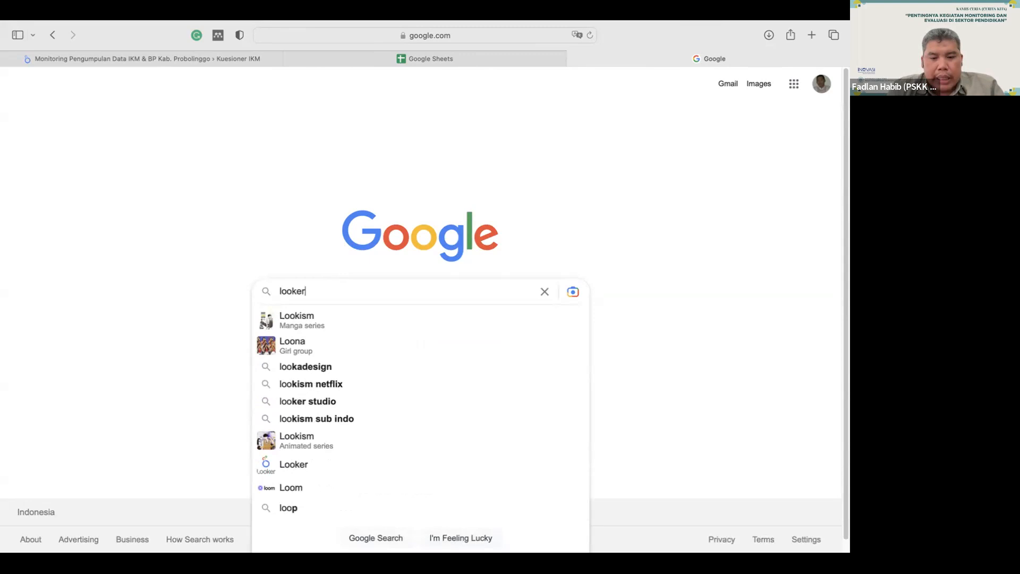
- Search Google for "looker studio" and open the Looker Studio home page from the results
text(st)
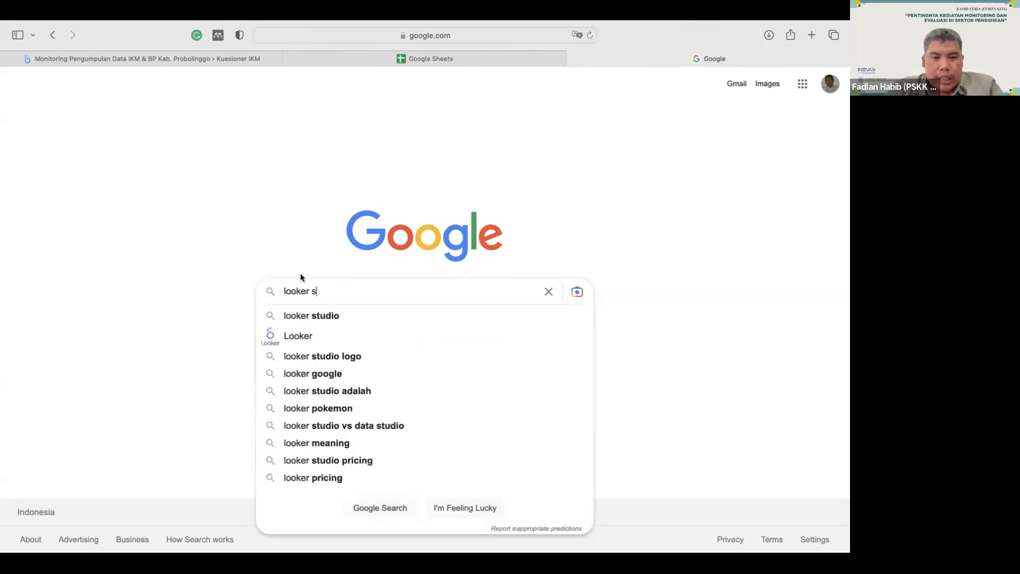
text(u)
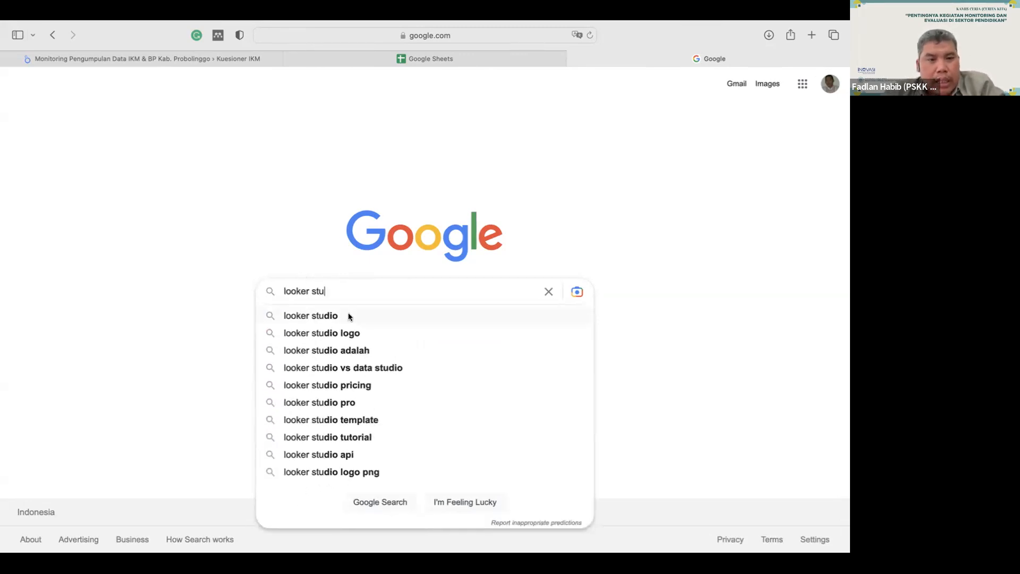
click(335, 314)
click(176, 207)
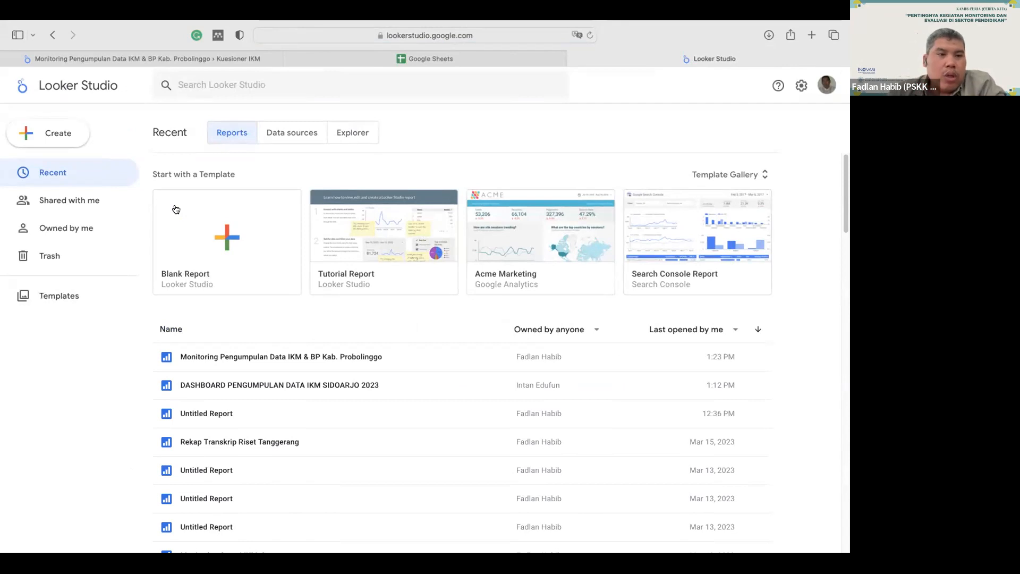
- Create a new blank report in Looker Studio
scroll(374, 383, down, 10)
scroll(373, 383, down, 5)
scroll(383, 380, up, 15)
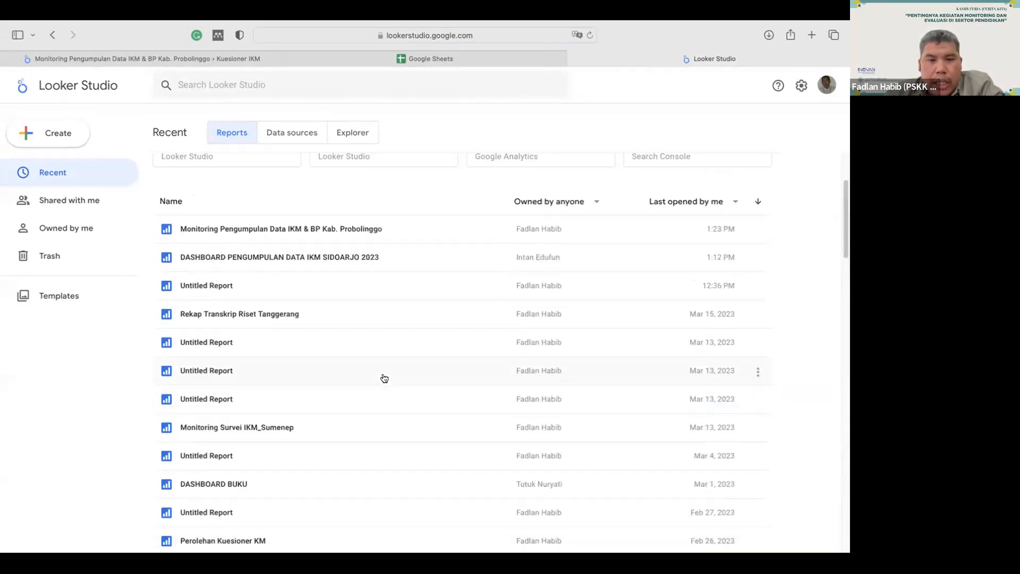
scroll(384, 378, up, 3)
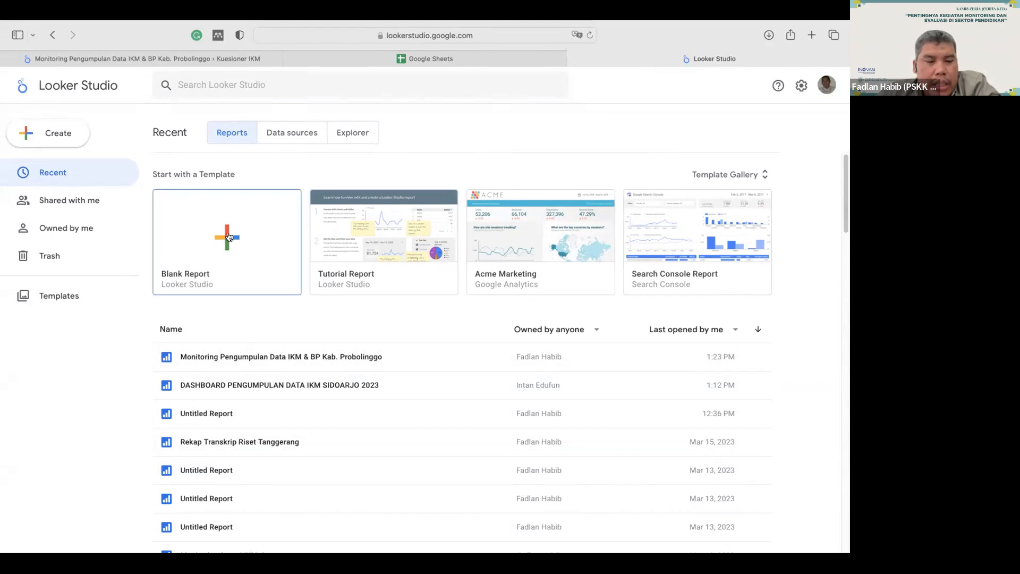
click(228, 236)
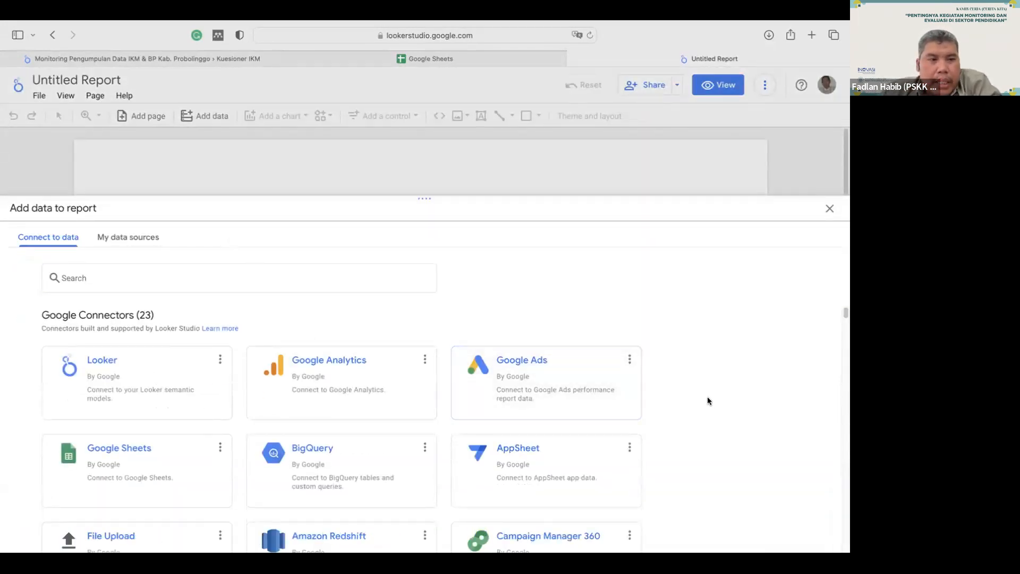
- Choose Google Sheets as the data connector for the new report
scroll(707, 397, down, 3)
scroll(754, 410, up, 3)
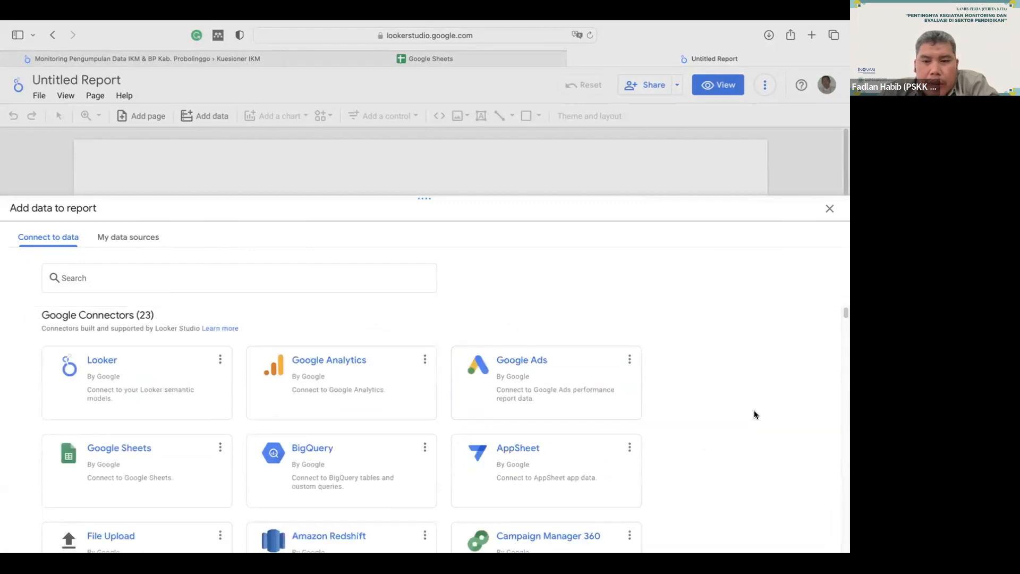
scroll(709, 441, down, 10)
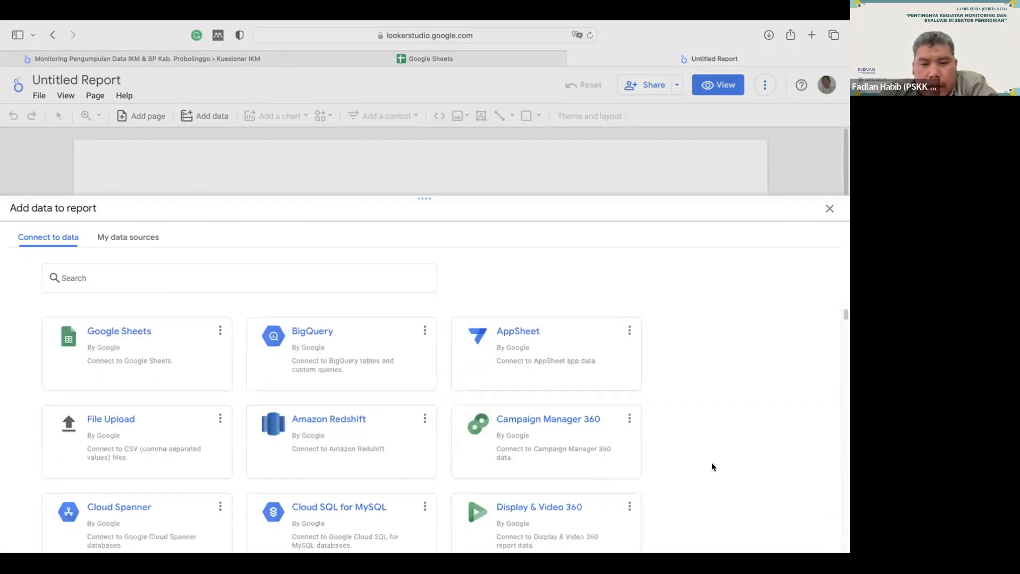
scroll(712, 466, down, 5)
scroll(712, 466, up, 8)
scroll(712, 466, up, 4)
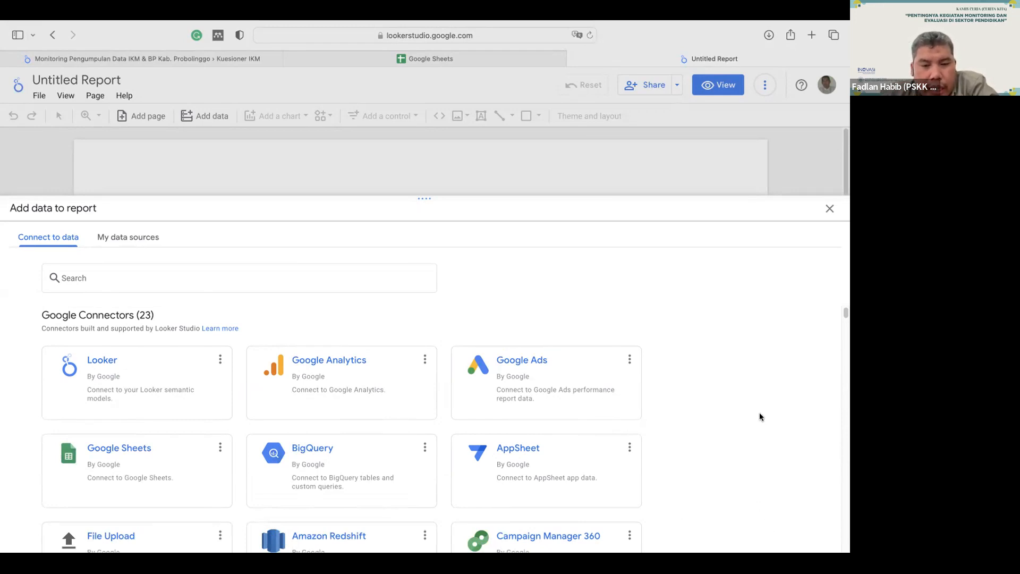
click(148, 458)
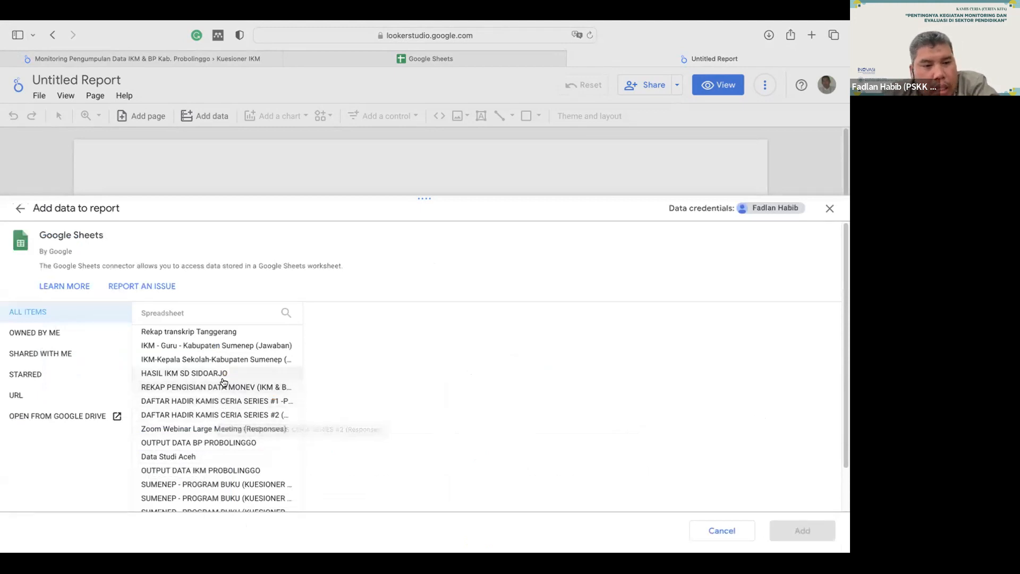
- Add the Form Responses 1 worksheet of the OUTPUT DATA BP PROBOLINGGO spreadsheet to the report as its data source
scroll(224, 383, down, 1)
scroll(224, 383, up, 1)
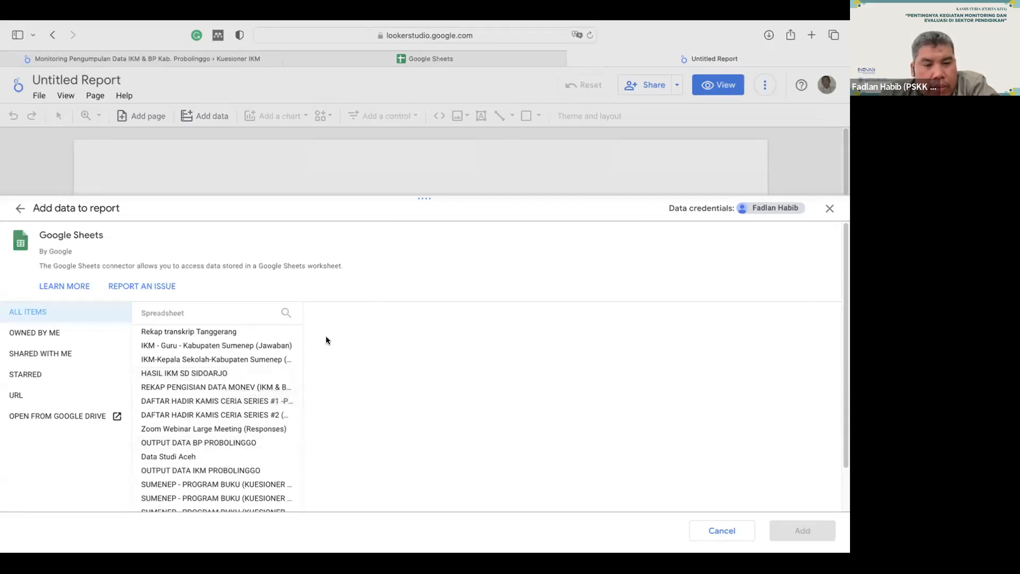
click(222, 359)
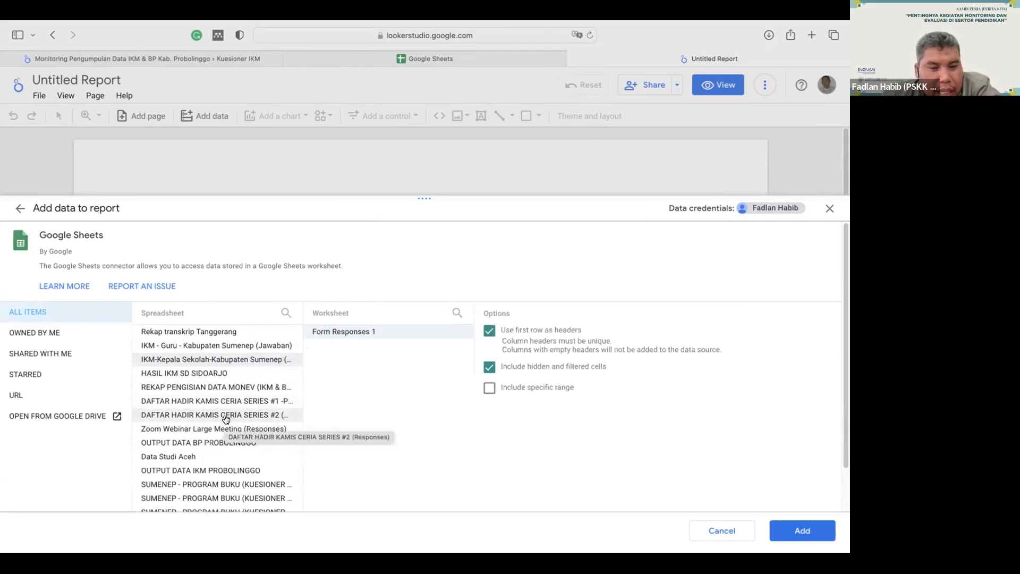
scroll(240, 457, down, 2)
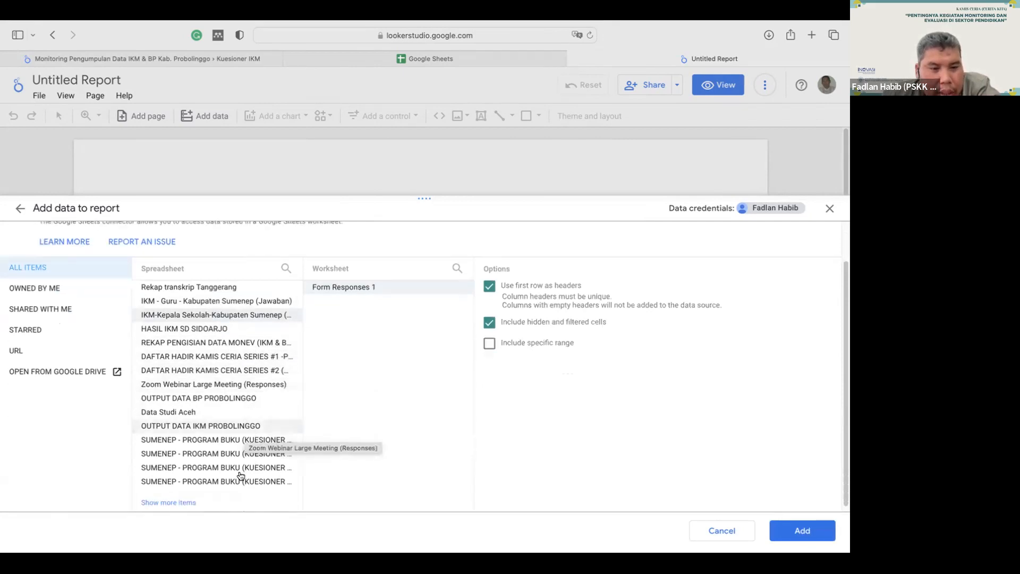
click(230, 428)
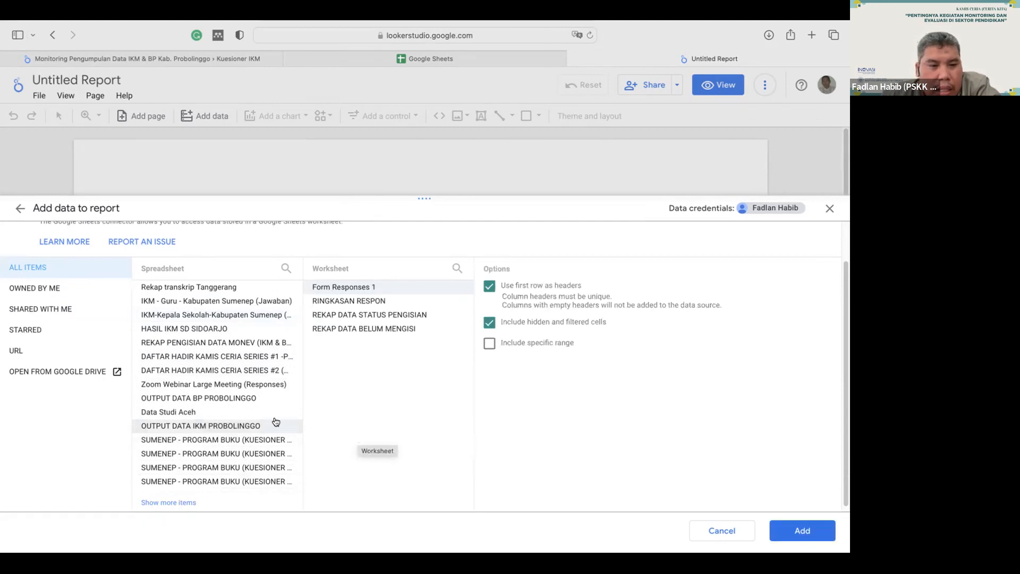
click(229, 407)
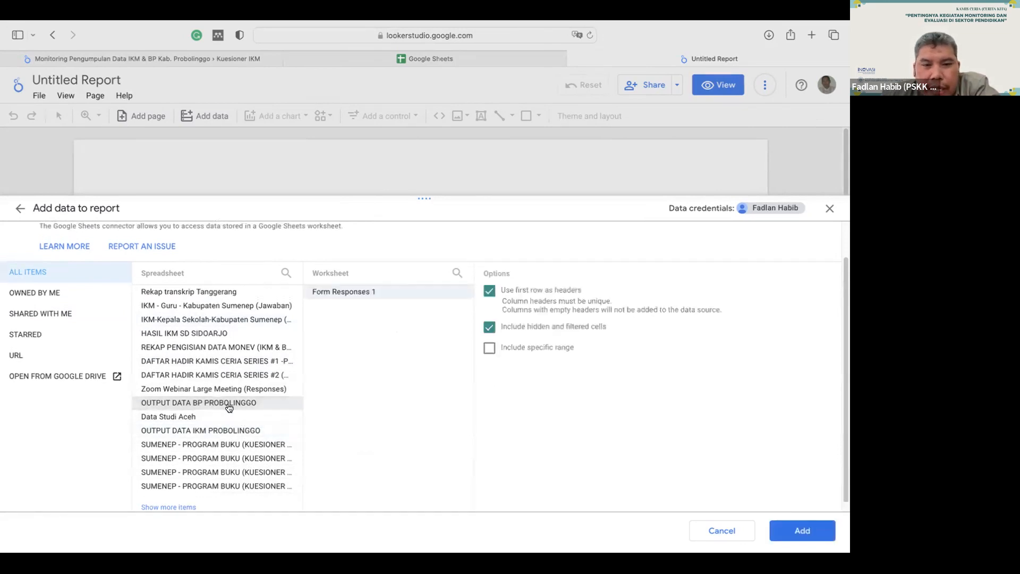
click(802, 530)
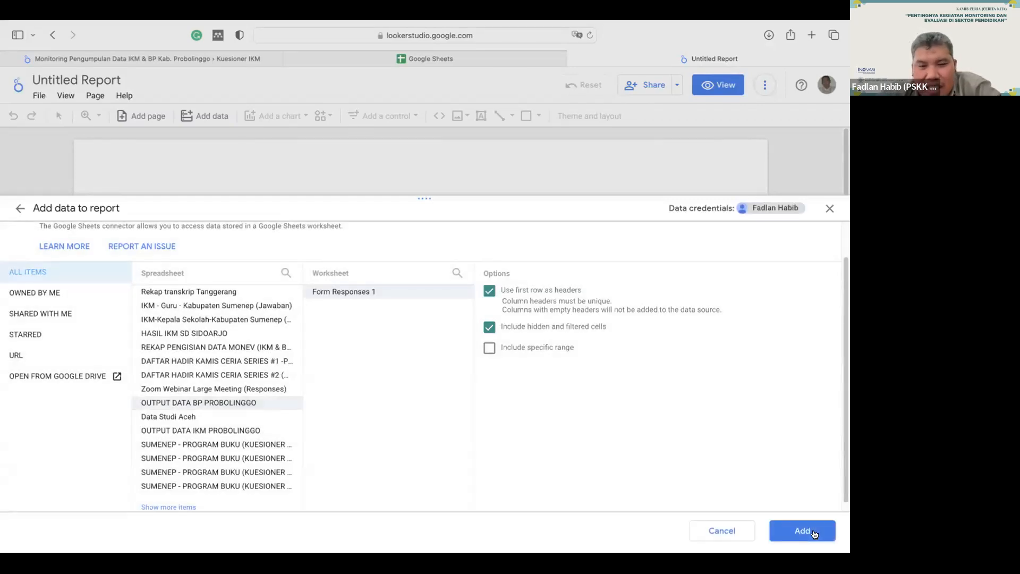
click(815, 534)
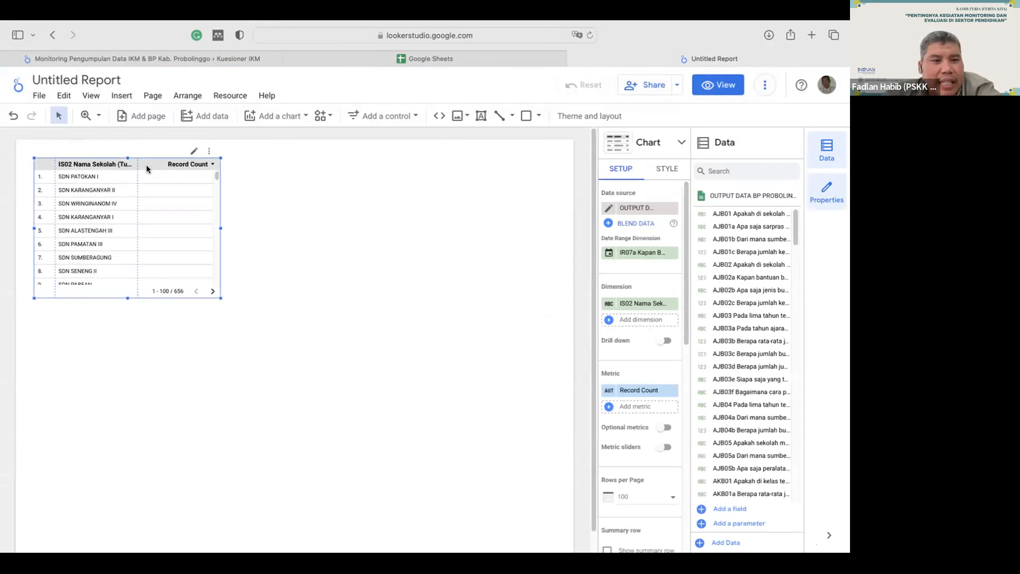
- Delete the default table of school names and record counts from the report page
drag(145, 160, 209, 225)
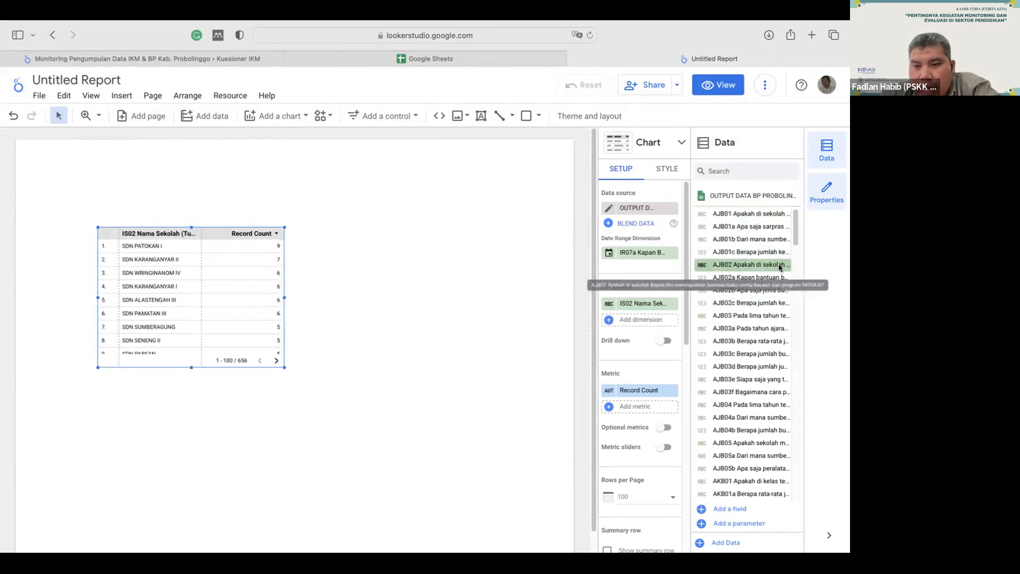
scroll(786, 343, down, 20)
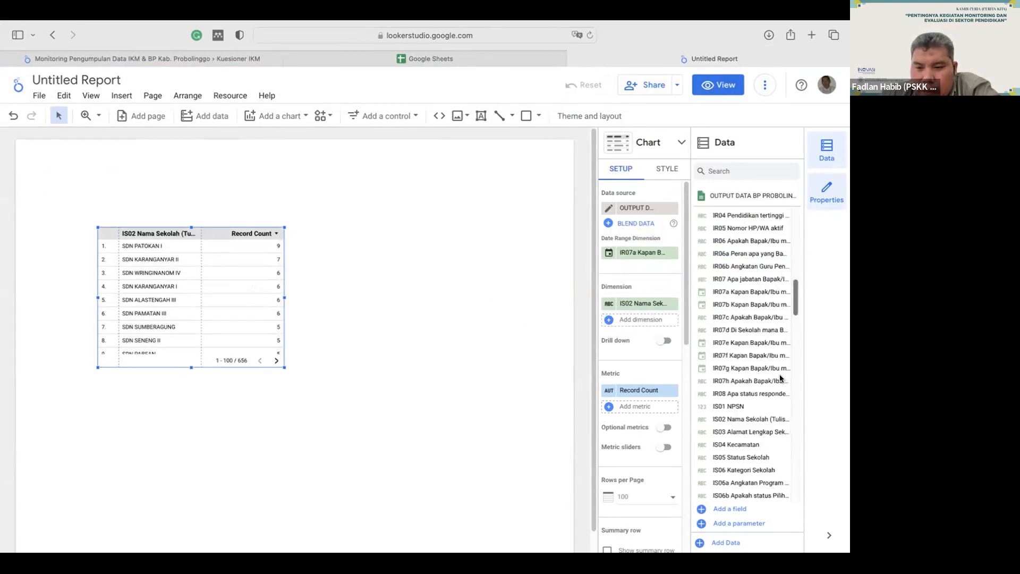
drag(794, 478, 823, 229)
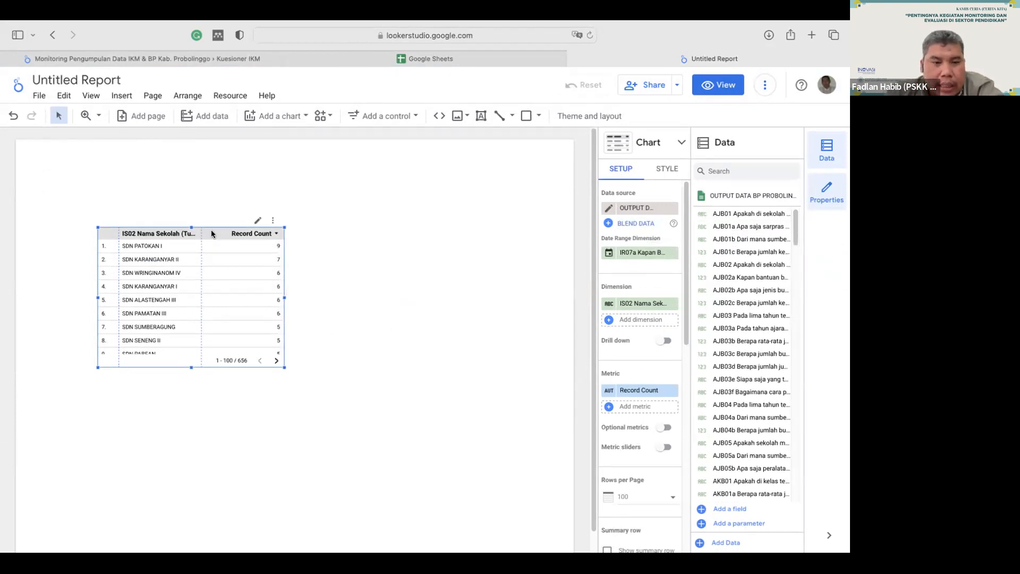
key(Delete)
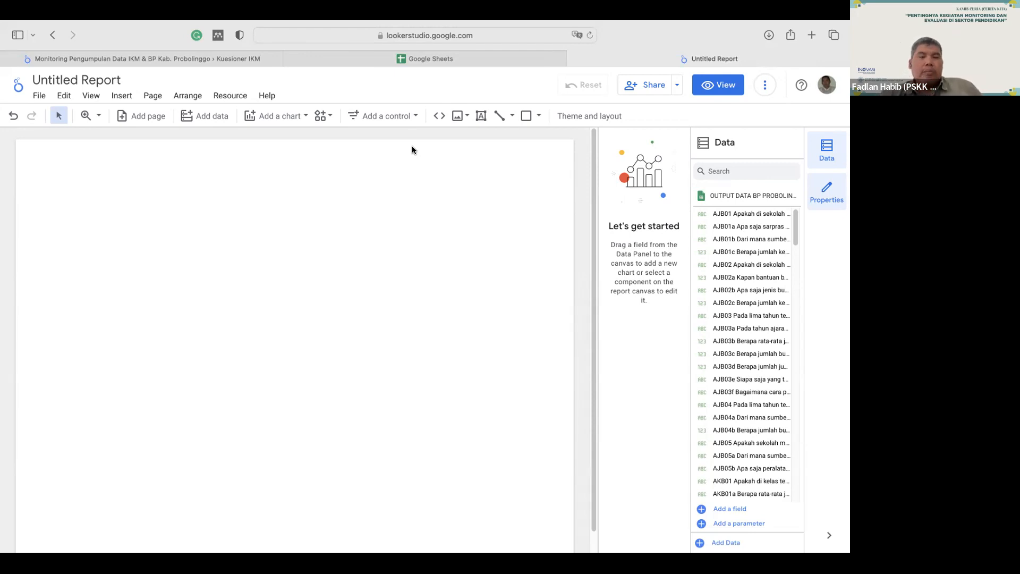
- Add a drop-down list control near the upper-left corner of the report page
click(396, 120)
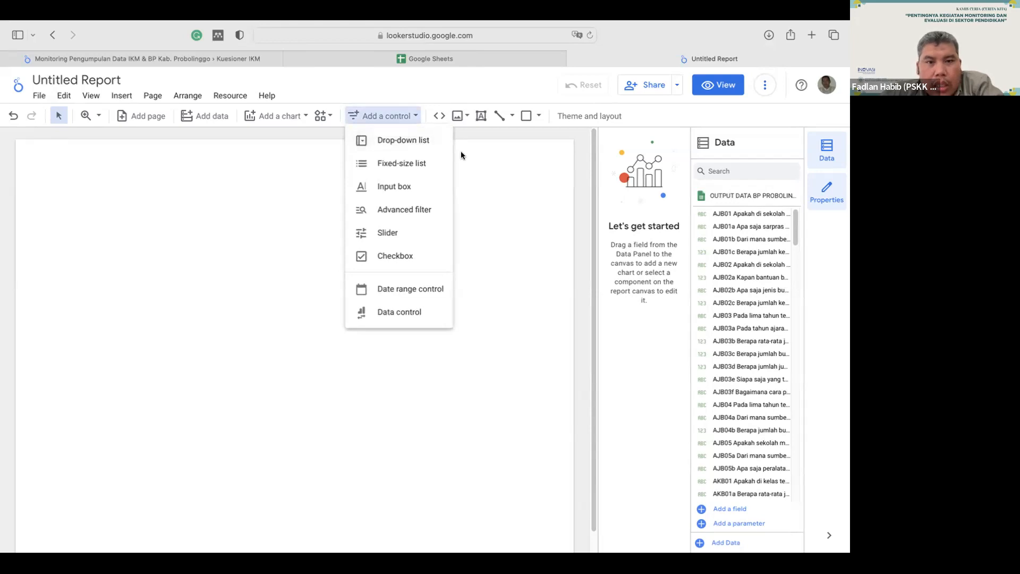
click(482, 184)
click(395, 115)
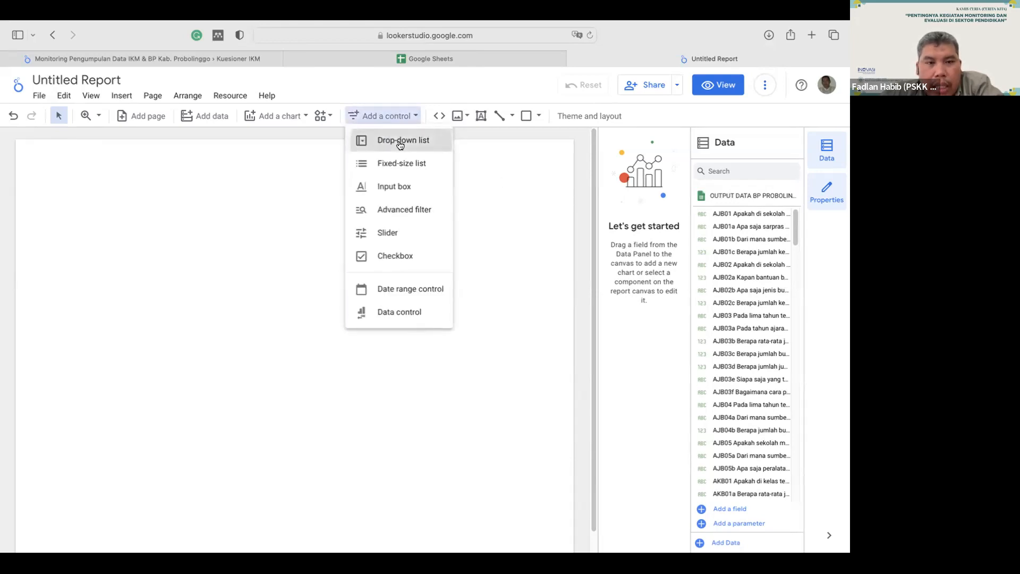
click(404, 139)
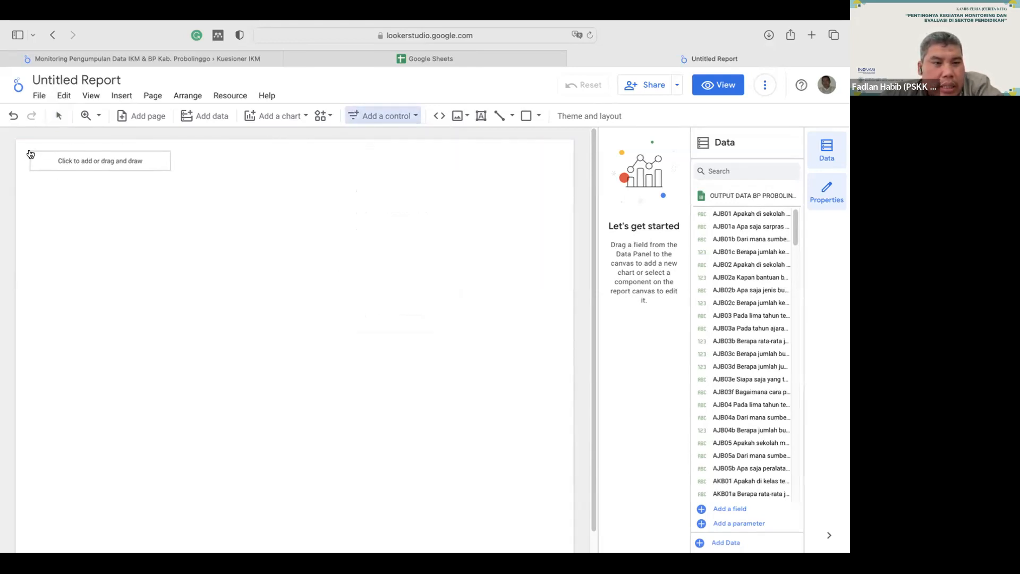
click(32, 155)
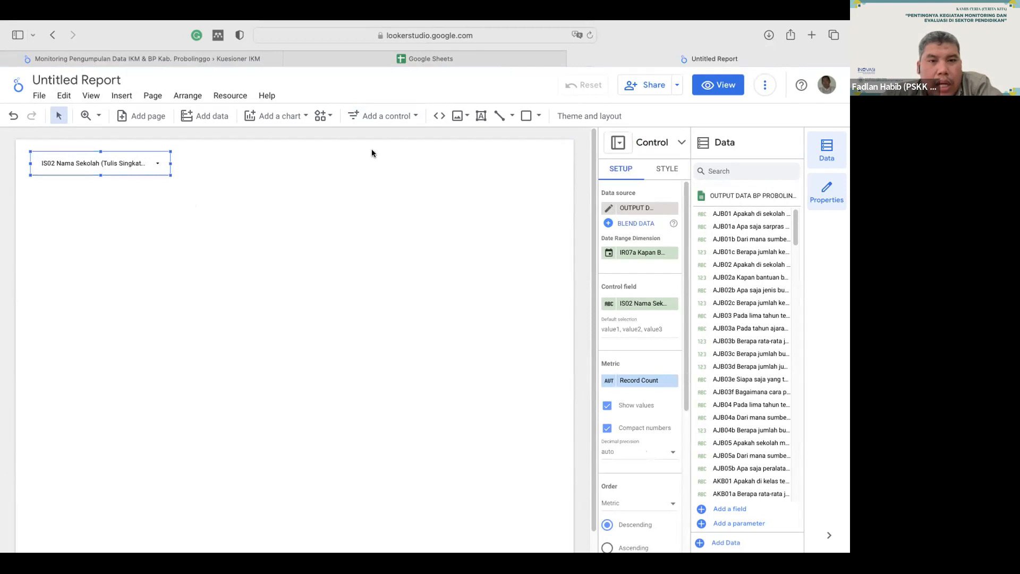
- Add a second drop-down list control directly to the right of the IS02 Nama Sekolah control
click(389, 118)
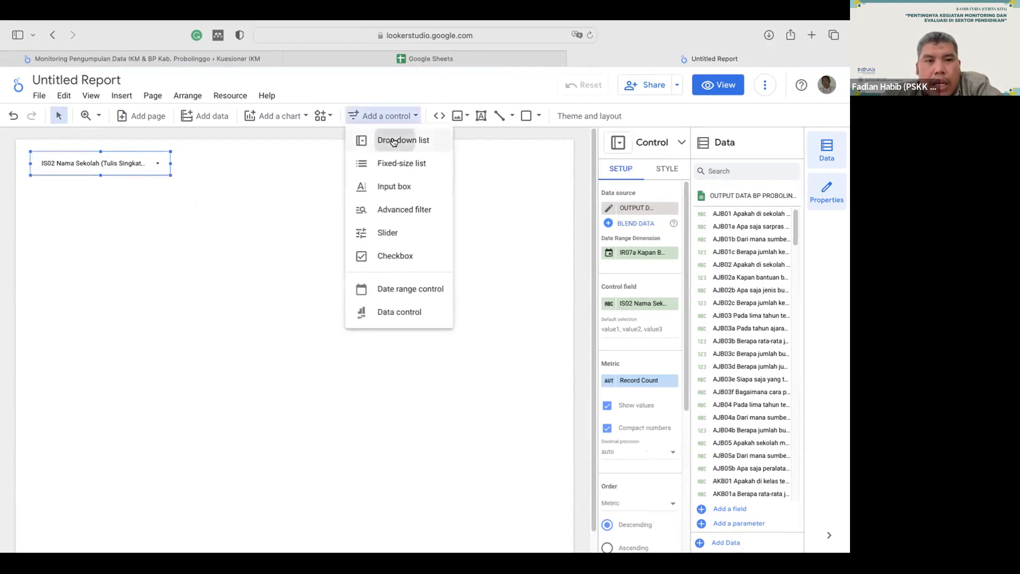
click(393, 141)
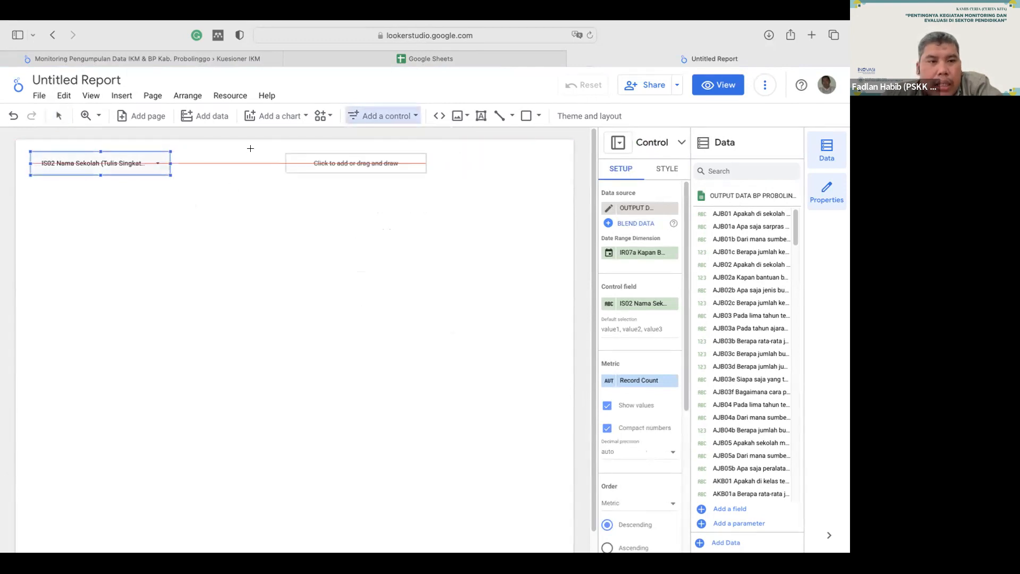
click(180, 154)
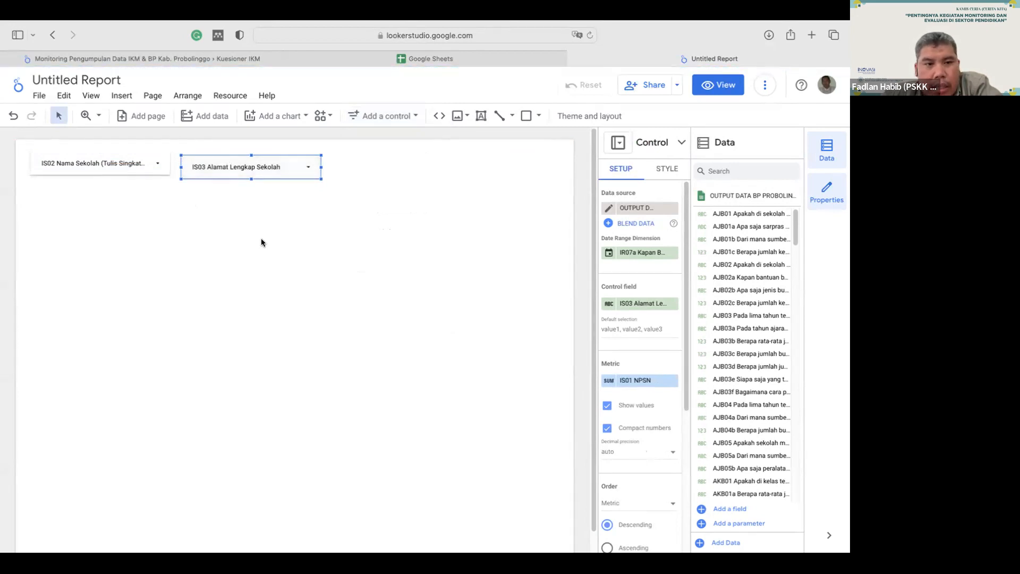
- Set the control field of the second drop-down list to IS01 NPSN
click(261, 239)
click(266, 163)
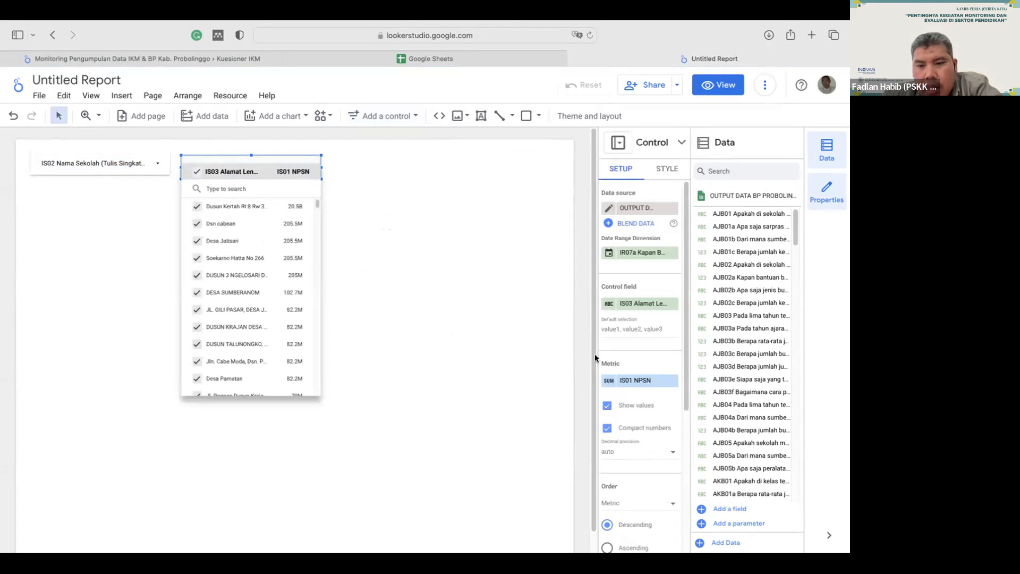
click(486, 294)
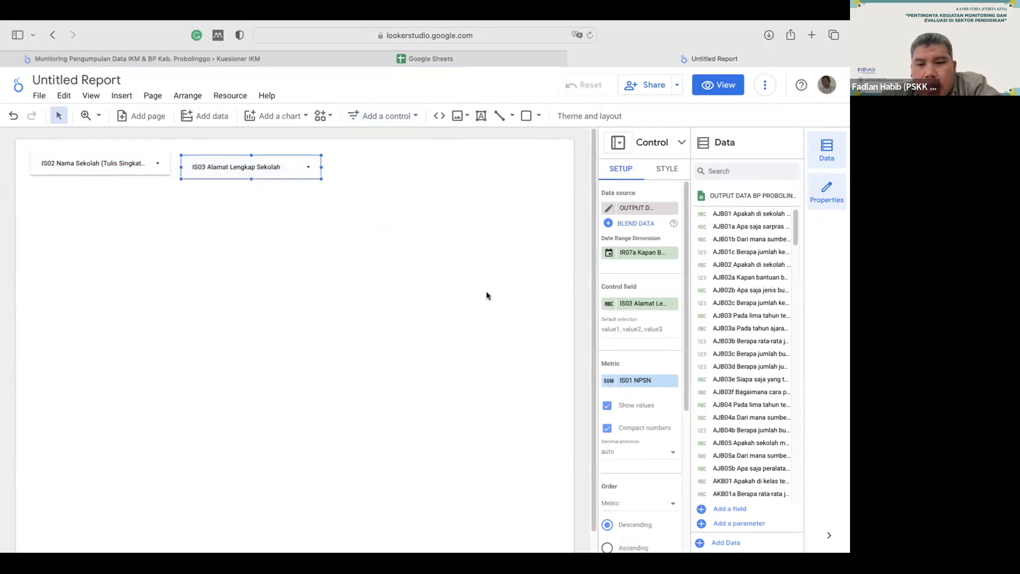
click(637, 306)
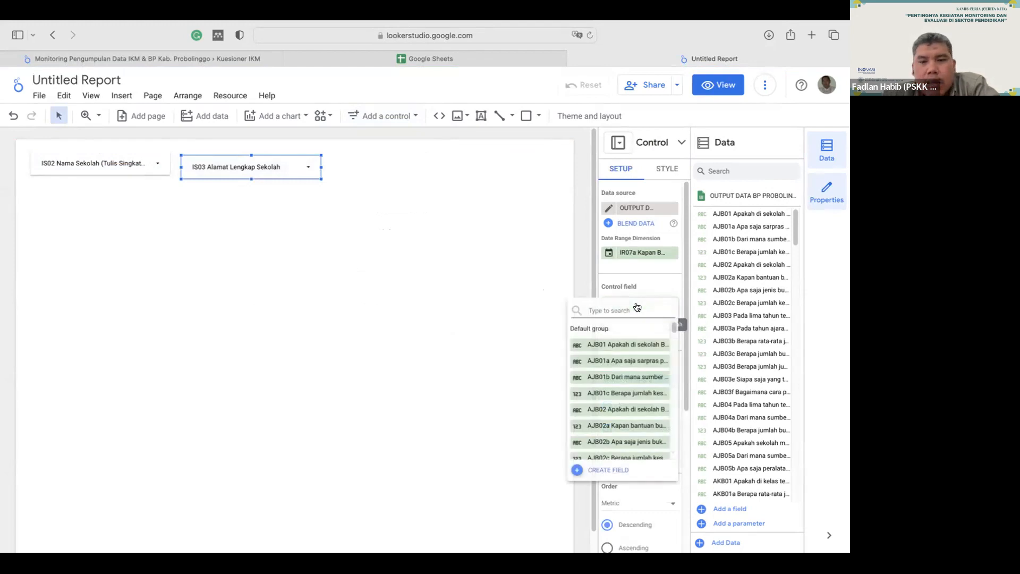
text(npsn)
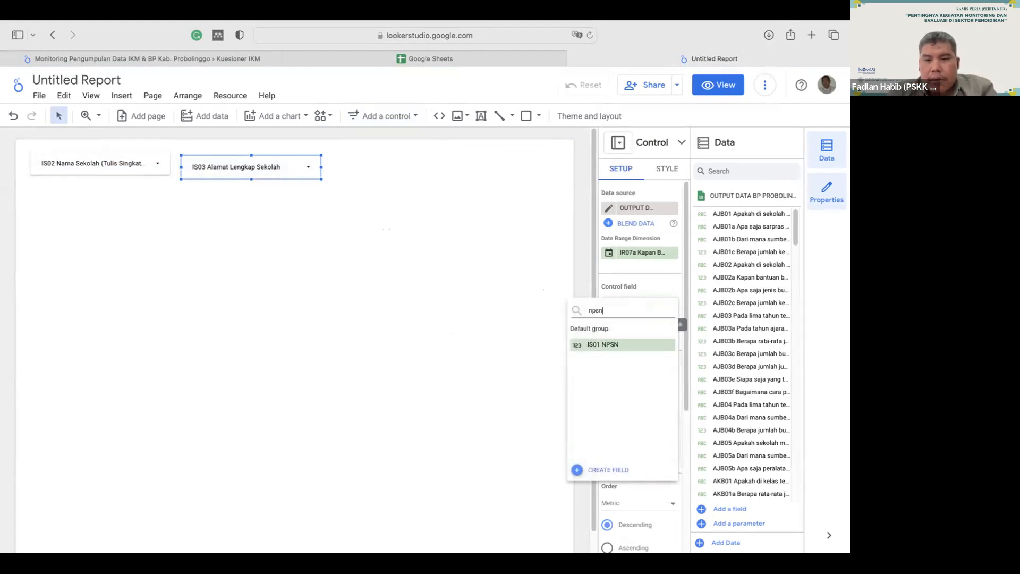
click(601, 344)
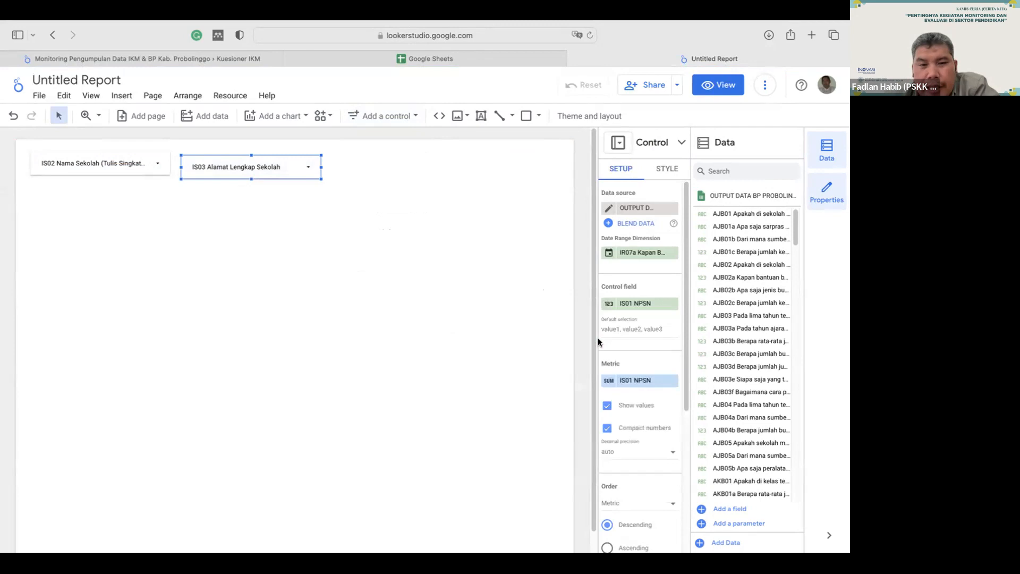
click(337, 281)
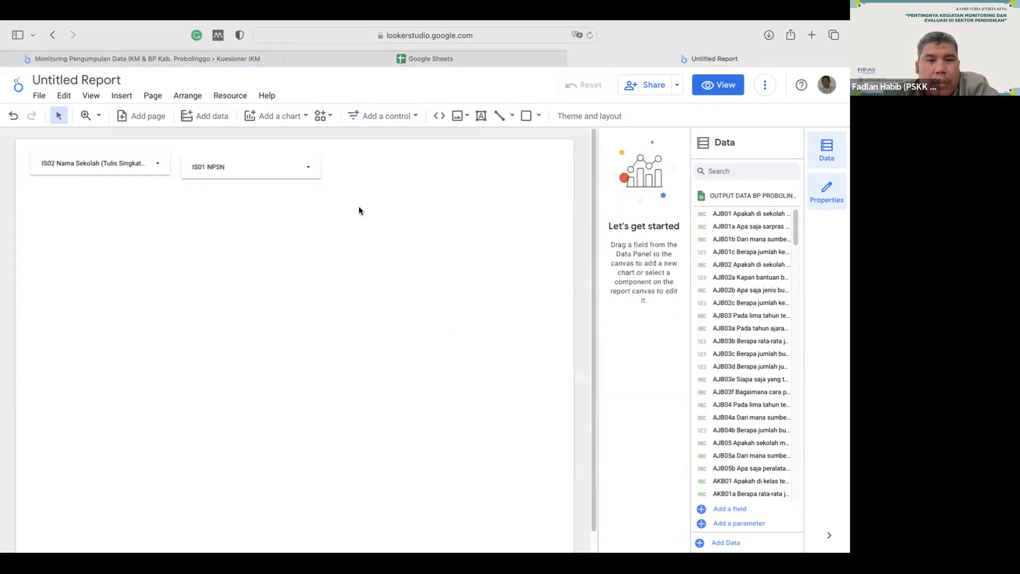
- Duplicate the IS01 NPSN drop-down list and line both copies up in one row beside the IS02 Nama Sekolah control
click(394, 123)
click(372, 145)
drag(342, 217, 196, 151)
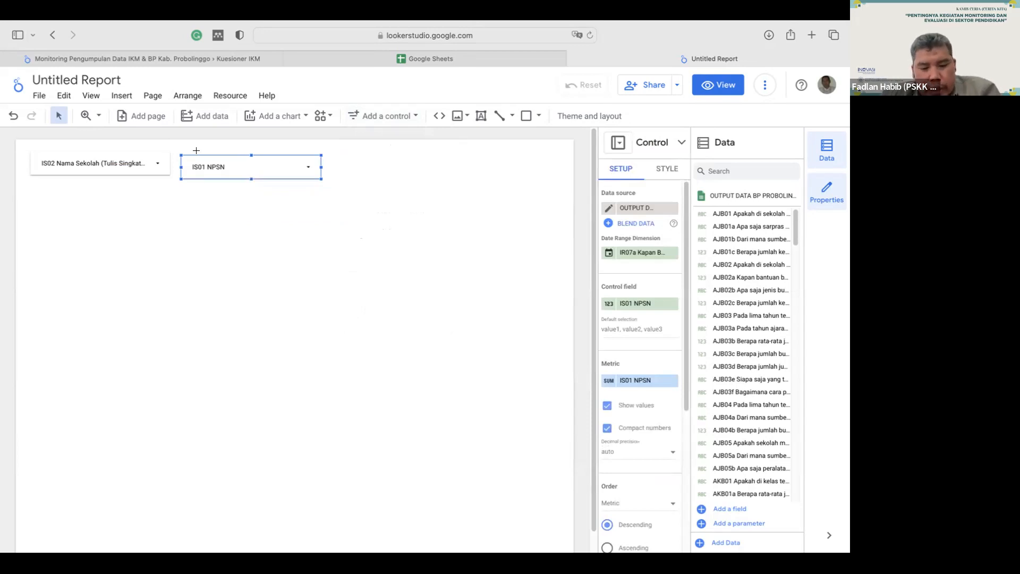
key(ctrl+d)
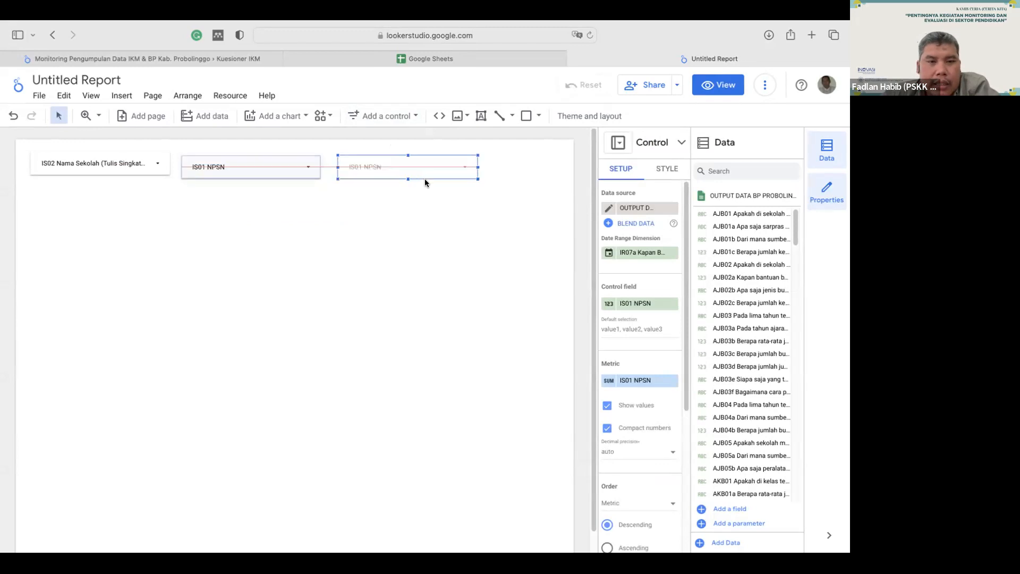
drag(246, 152, 253, 146)
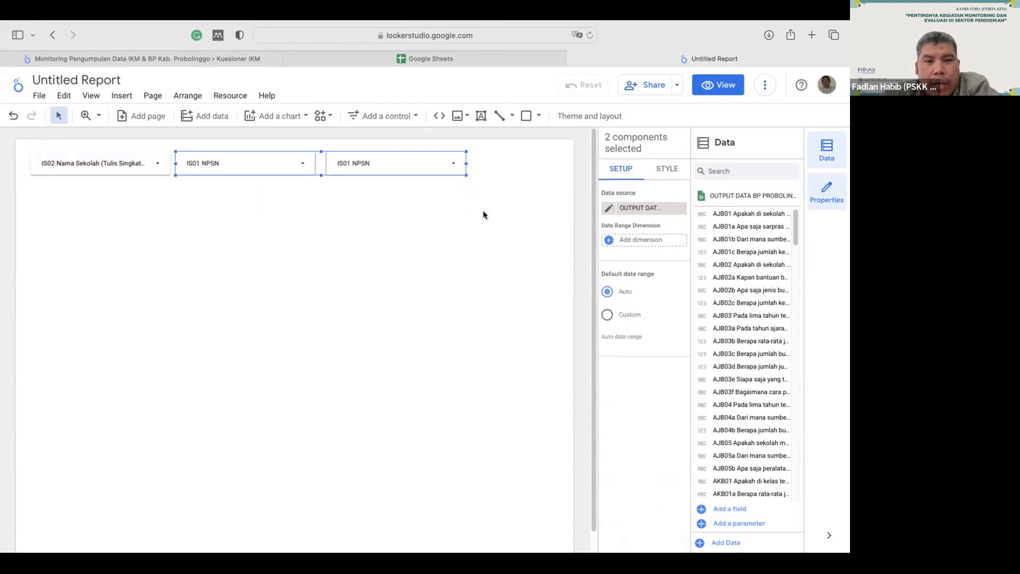
click(356, 153)
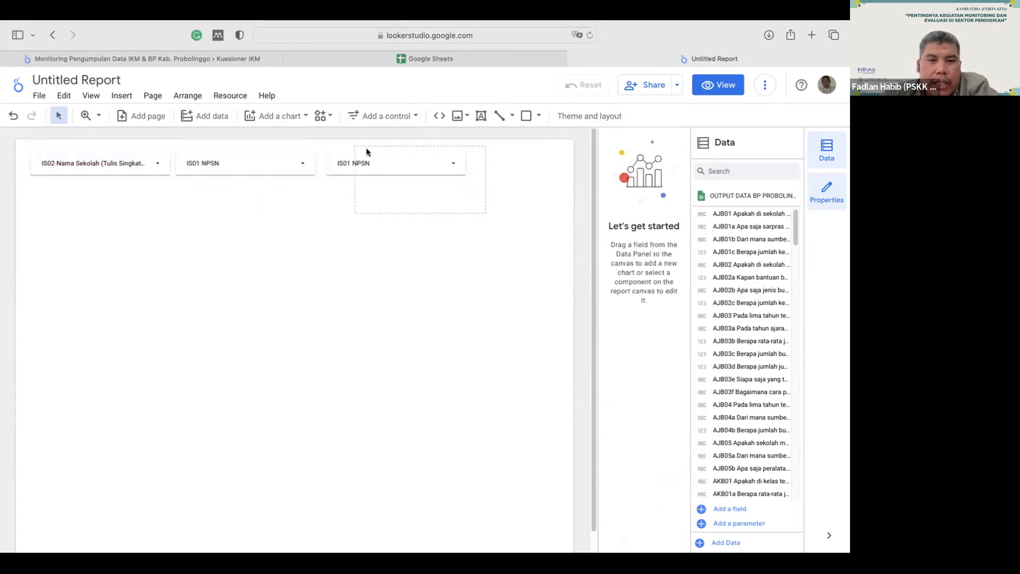
click(363, 153)
key(Left)
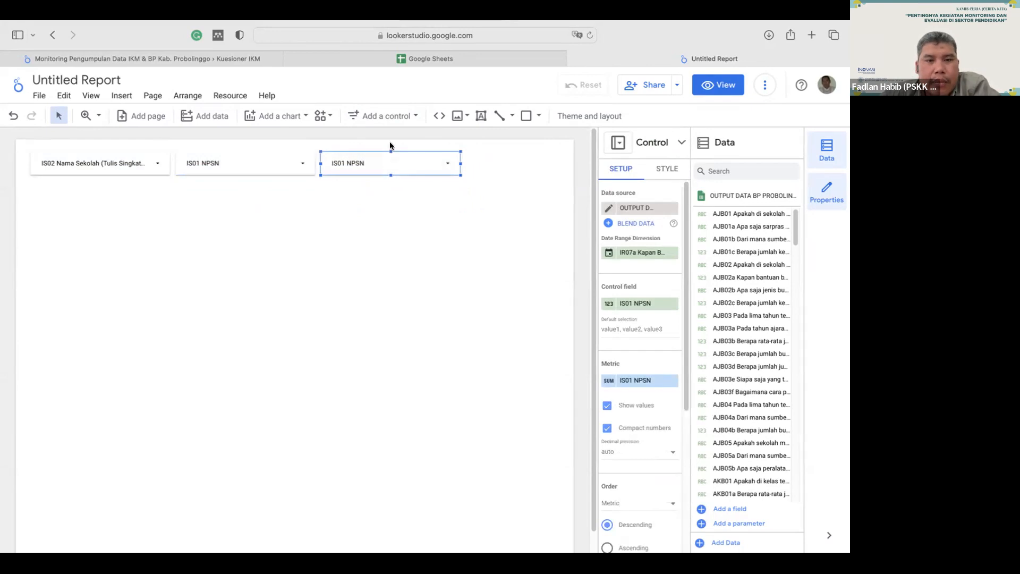
- Set the control field of the third drop-down list in the row to IR01 Nama Lengkap
click(391, 144)
click(376, 155)
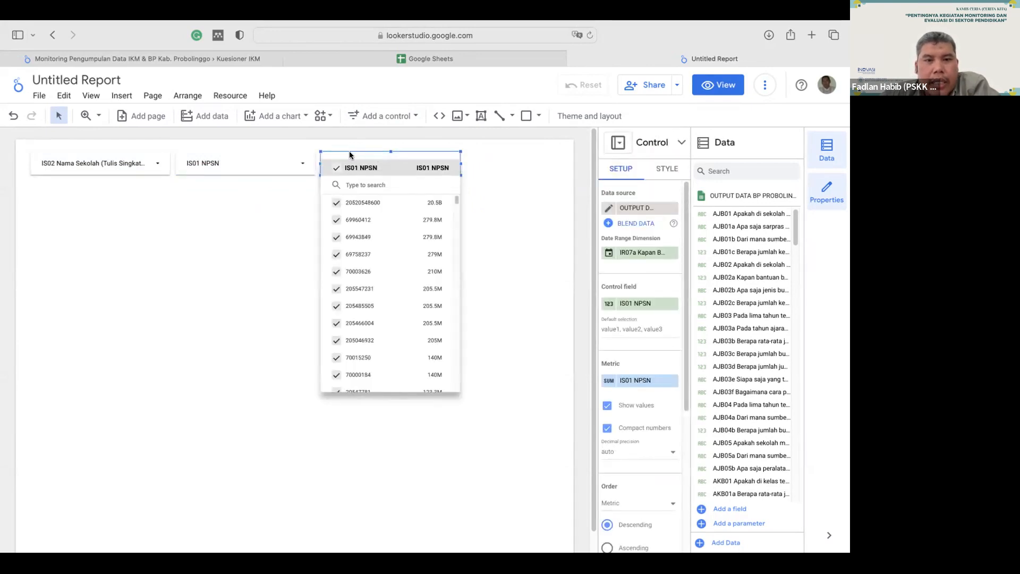
click(349, 152)
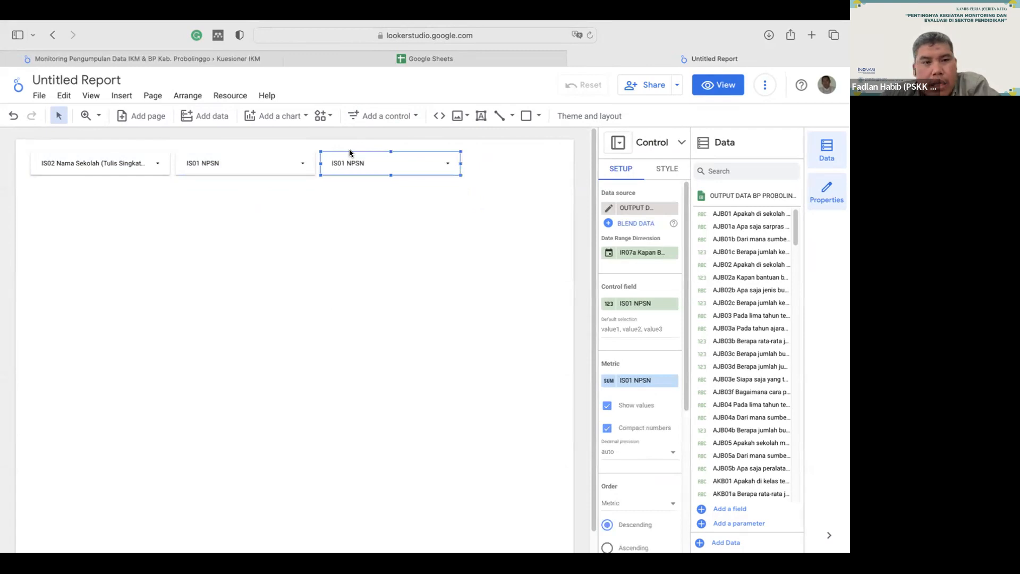
click(640, 304)
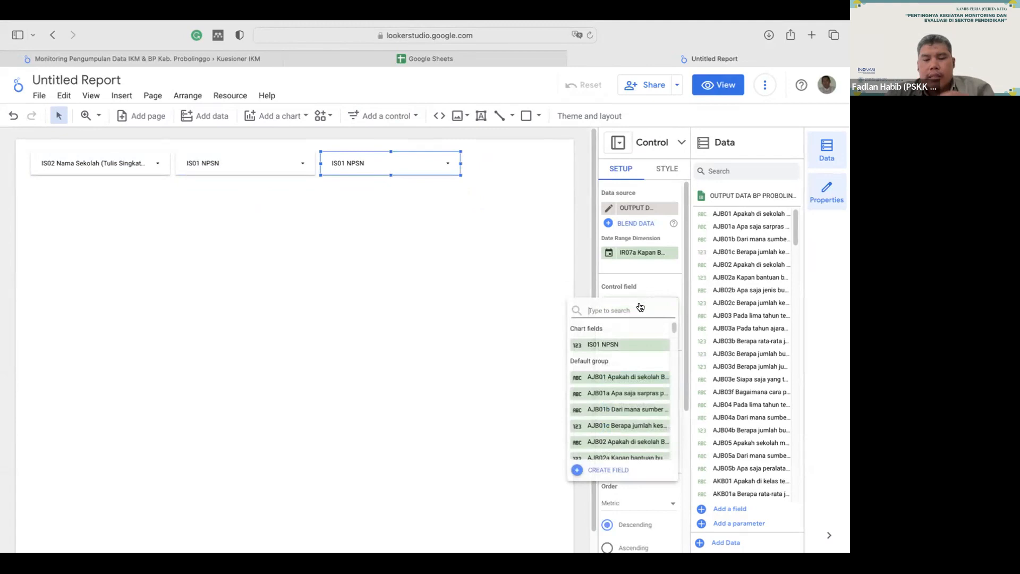
text(nama)
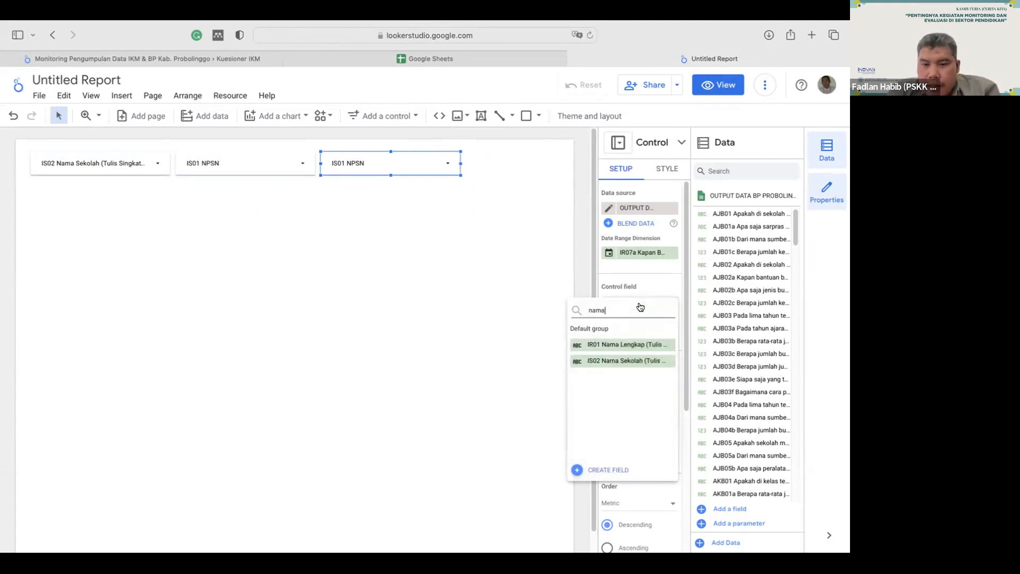
click(625, 343)
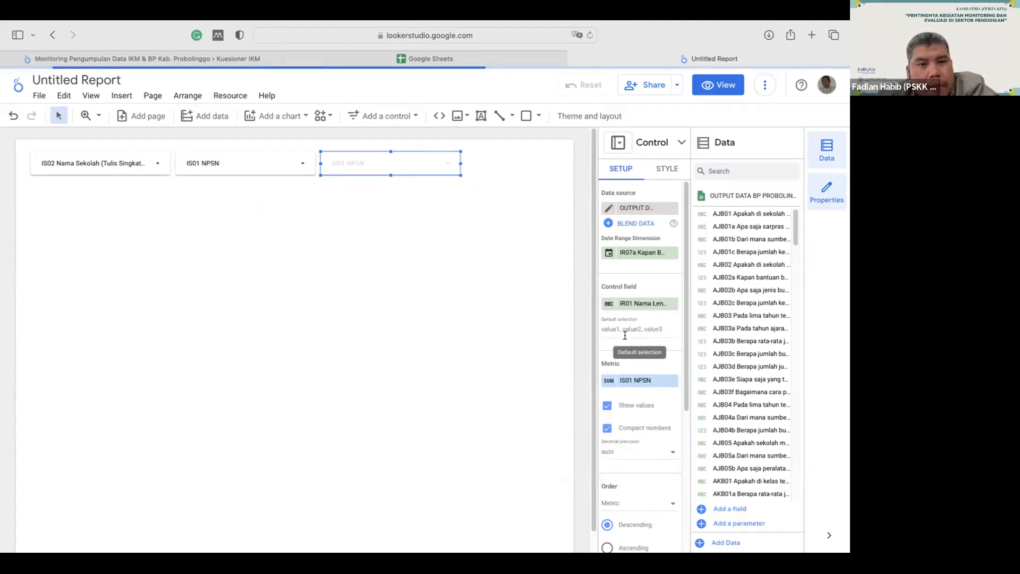
click(444, 271)
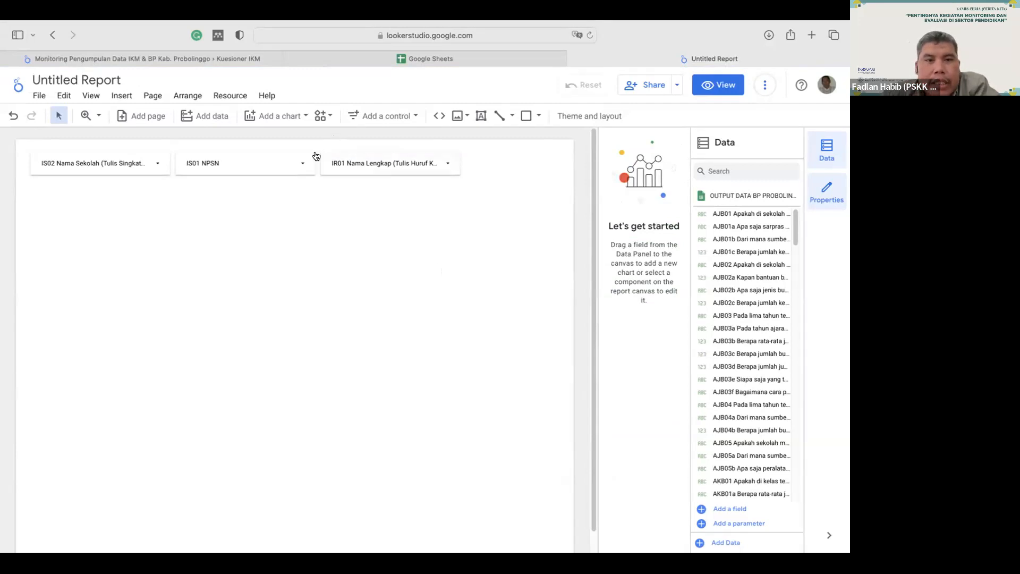
- Add a table chart below the row of drop-down lists, spanning nearly the full width of the page
click(289, 122)
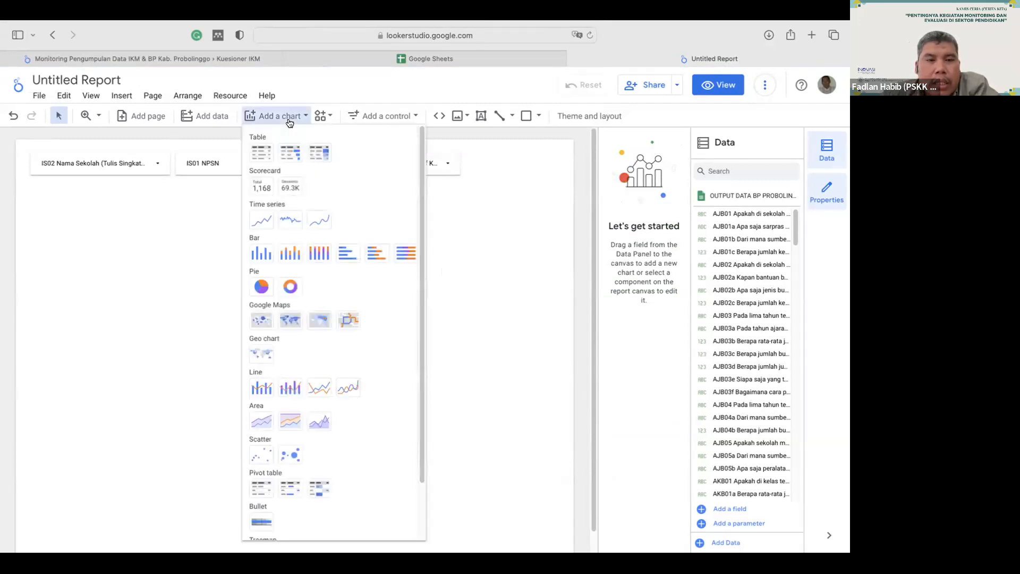
click(261, 154)
click(34, 208)
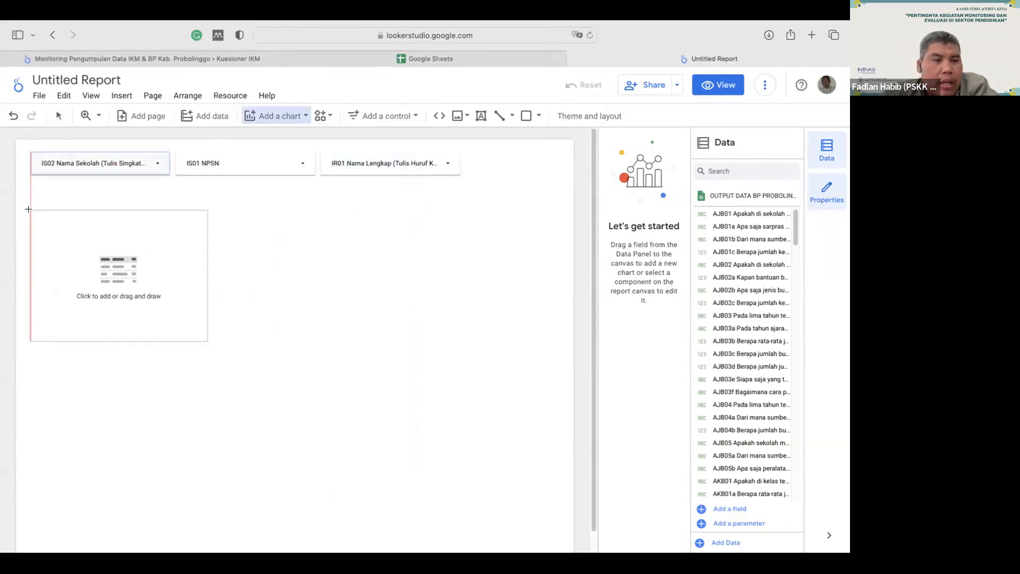
drag(215, 349, 562, 503)
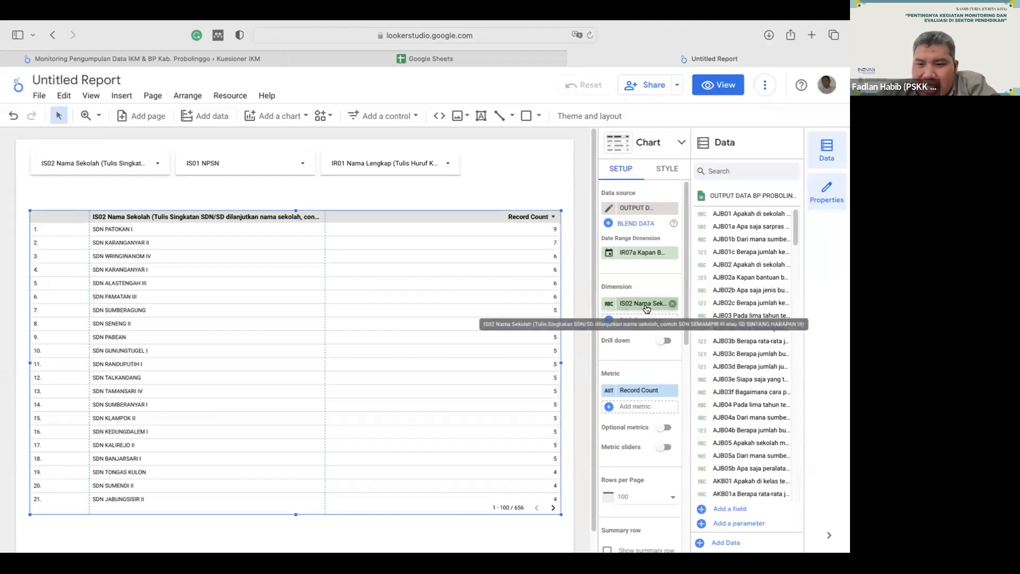
- Add IS01 NPSN and IR01 Nama Lengkap as further dimensions of the table
click(635, 320)
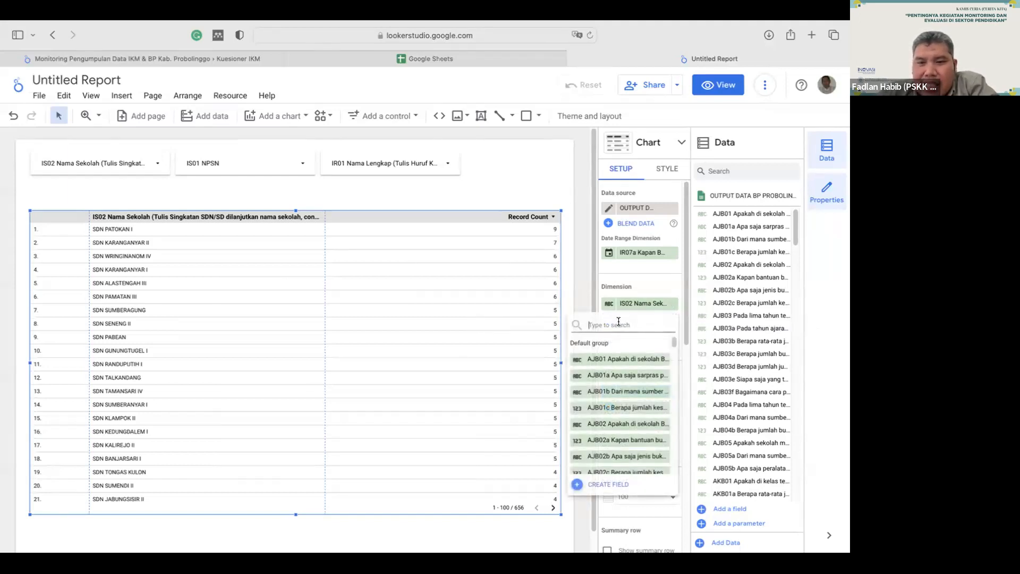
text(npsn)
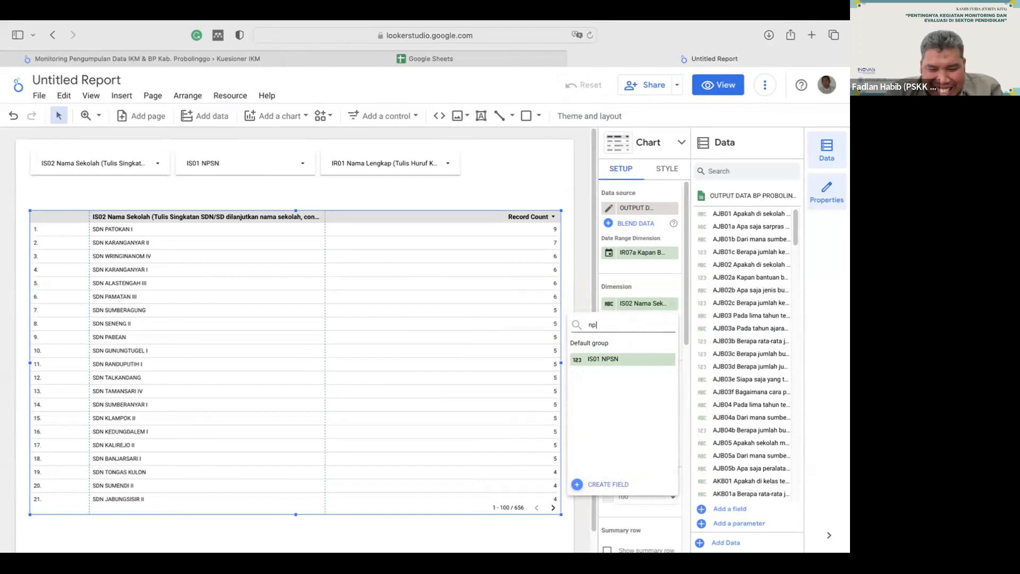
click(604, 362)
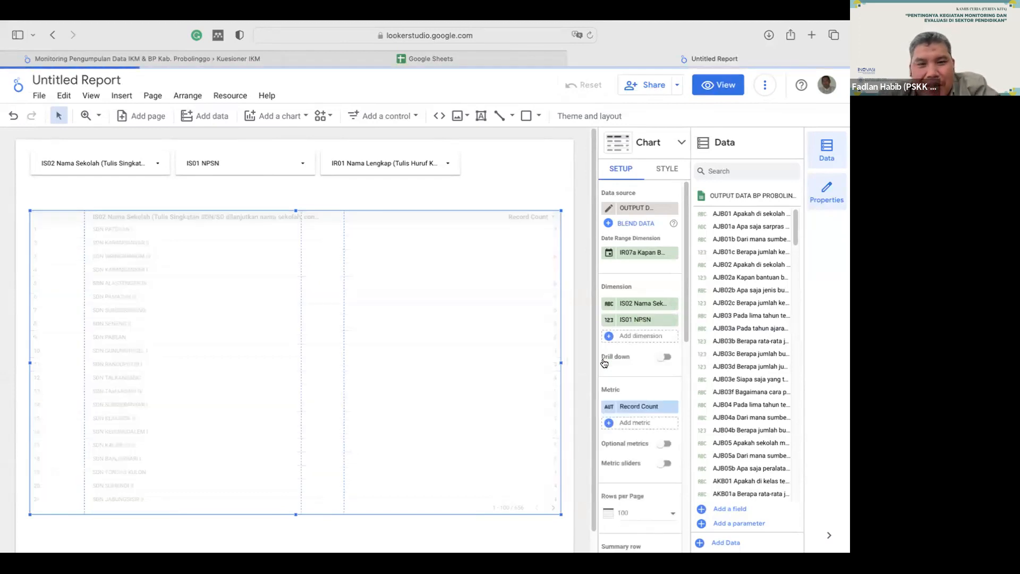
click(624, 337)
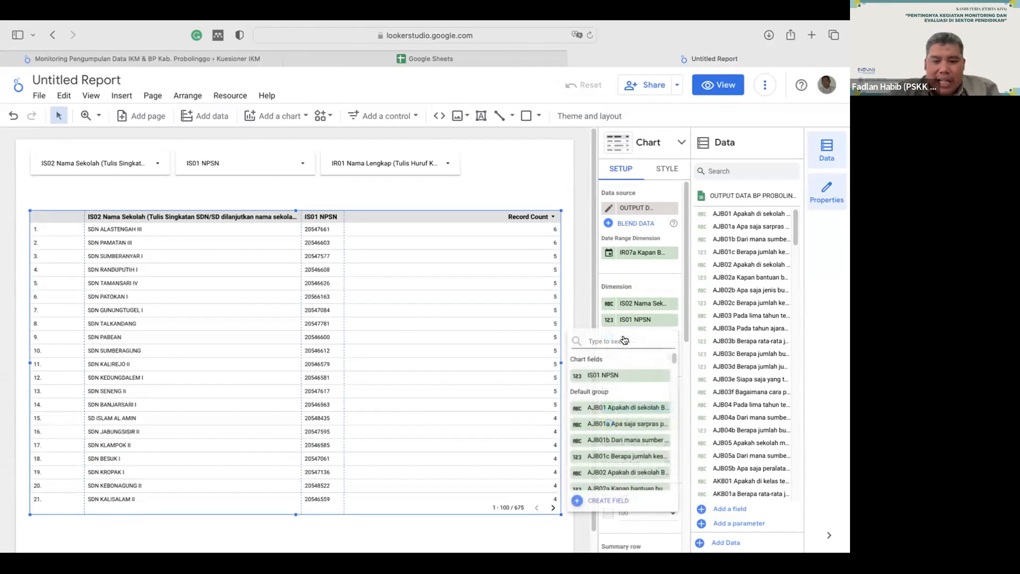
text(nama)
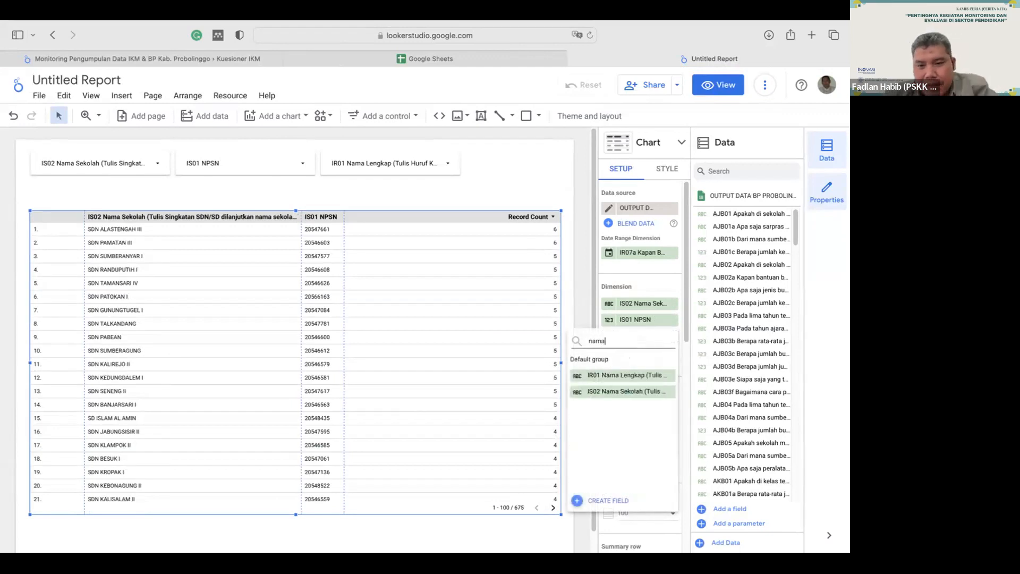
key(Return)
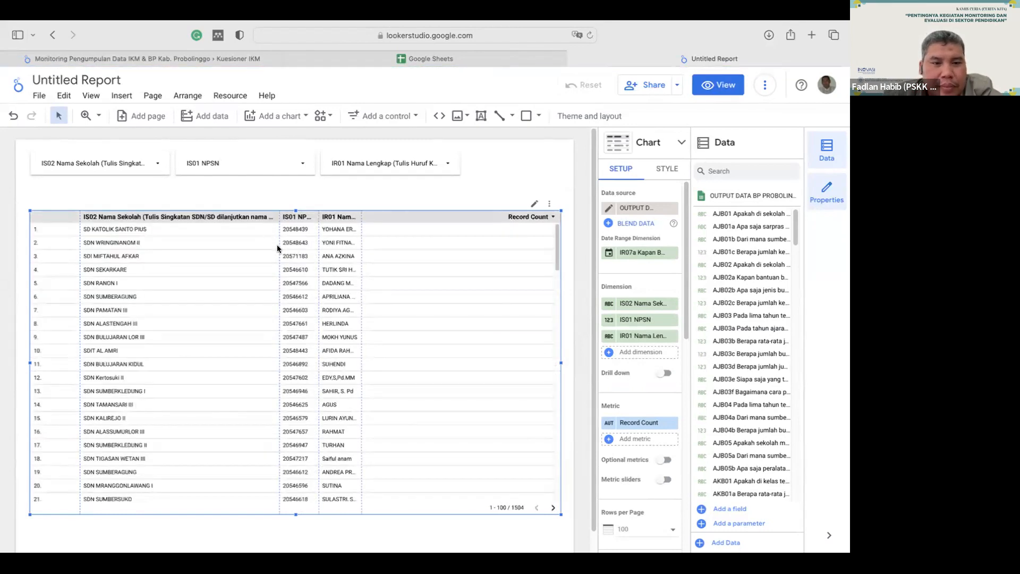
- Narrow the table's IS02 Nama Sekolah column and widen its IR01 Nama Lengkap column so that the names fit
drag(277, 248, 243, 249)
drag(362, 252, 441, 258)
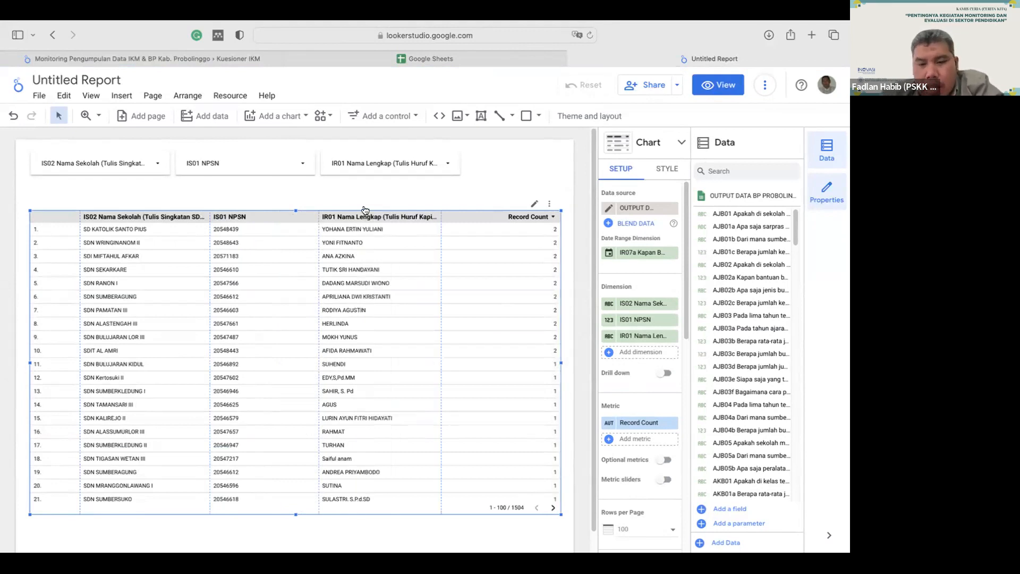
click(429, 192)
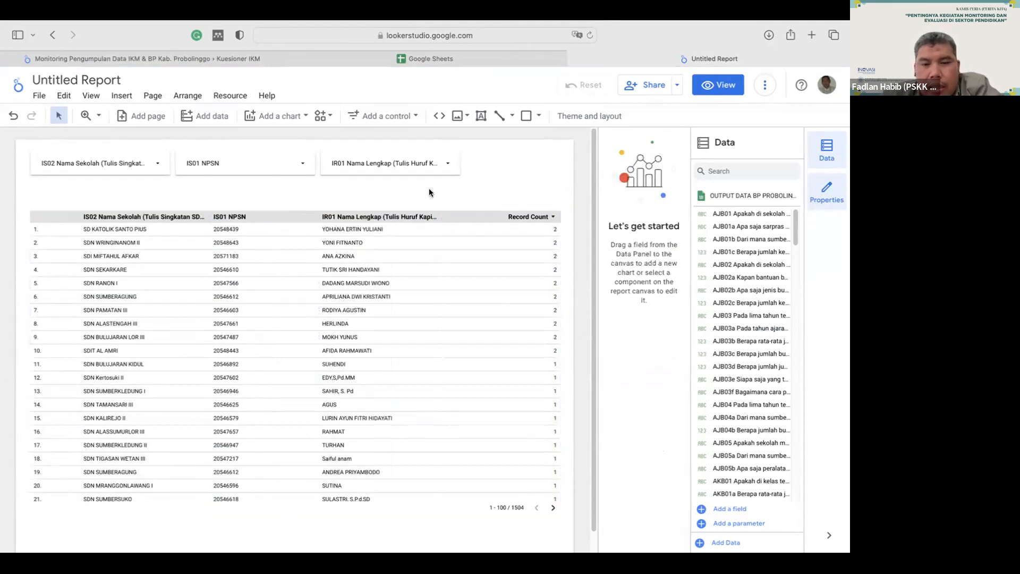
scroll(495, 201, down, 1)
scroll(496, 201, up, 1)
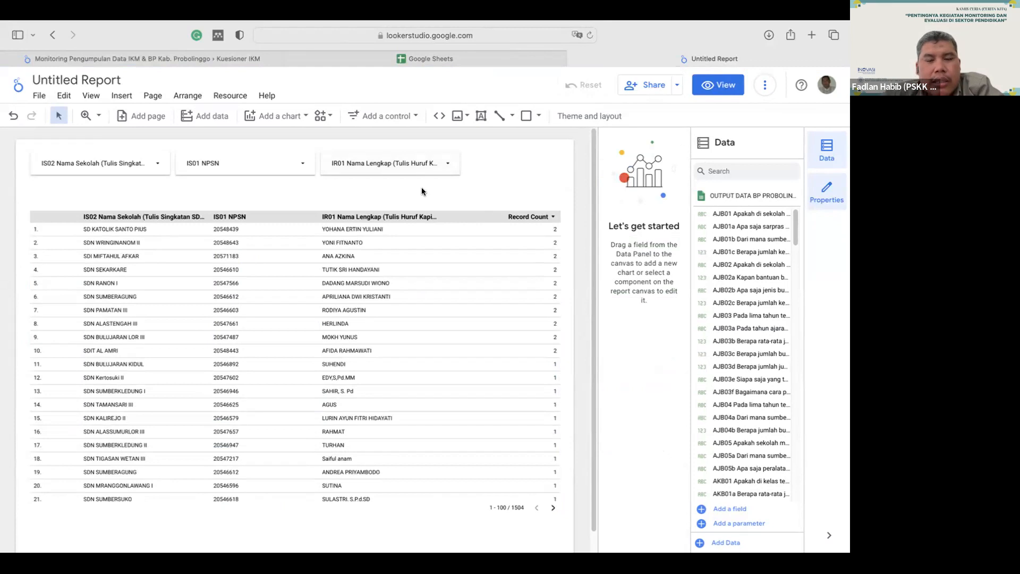
- Filter the report to only the school SDN PATOKAN I with the IS02 Nama Sekolah drop-down list
click(152, 165)
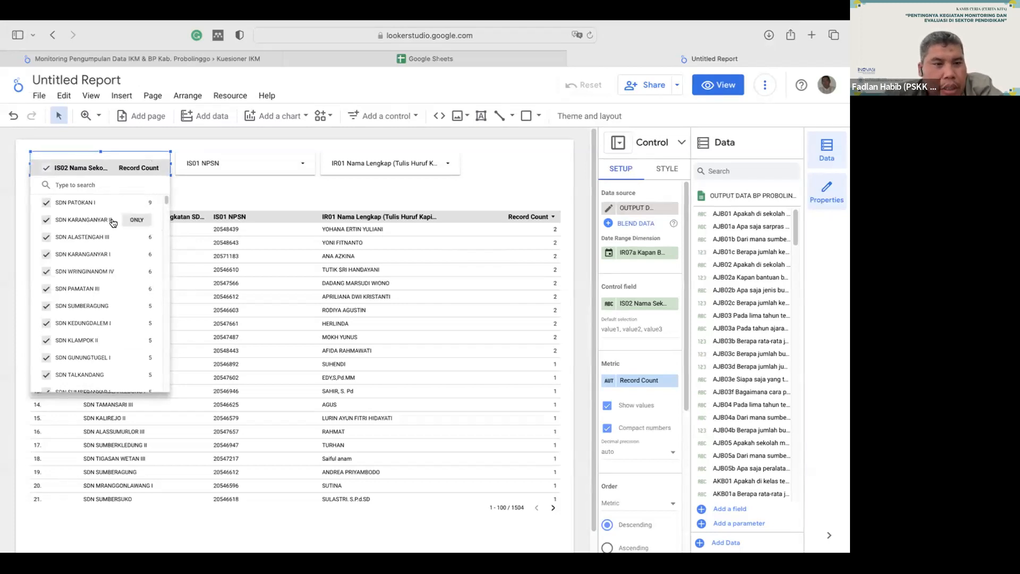
click(295, 191)
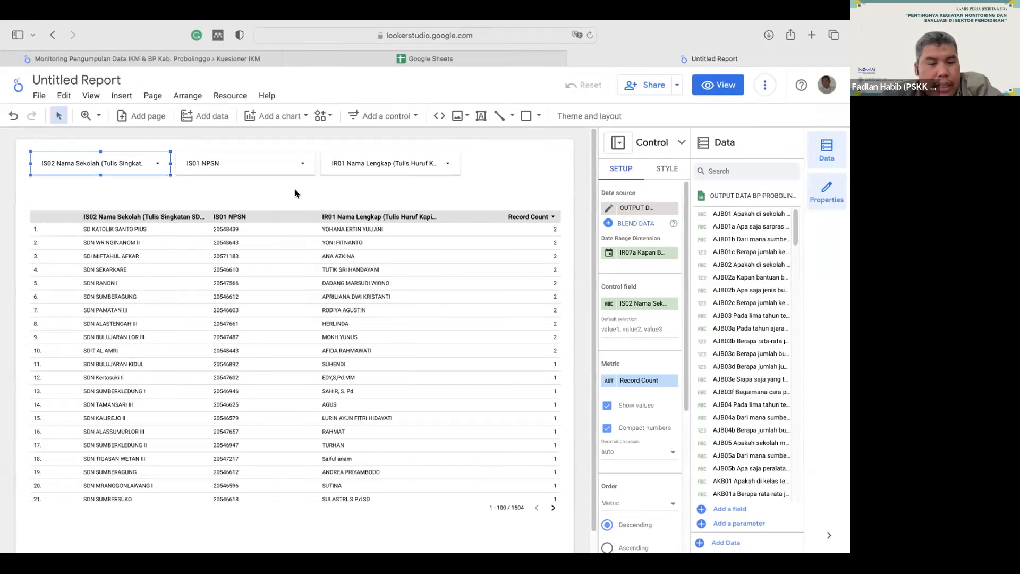
click(159, 165)
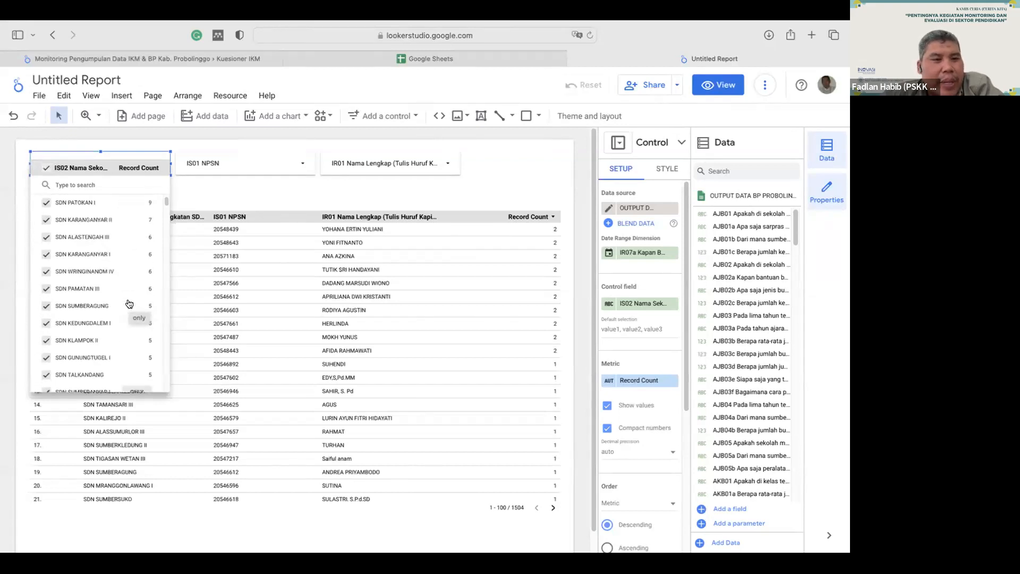
click(137, 203)
click(273, 197)
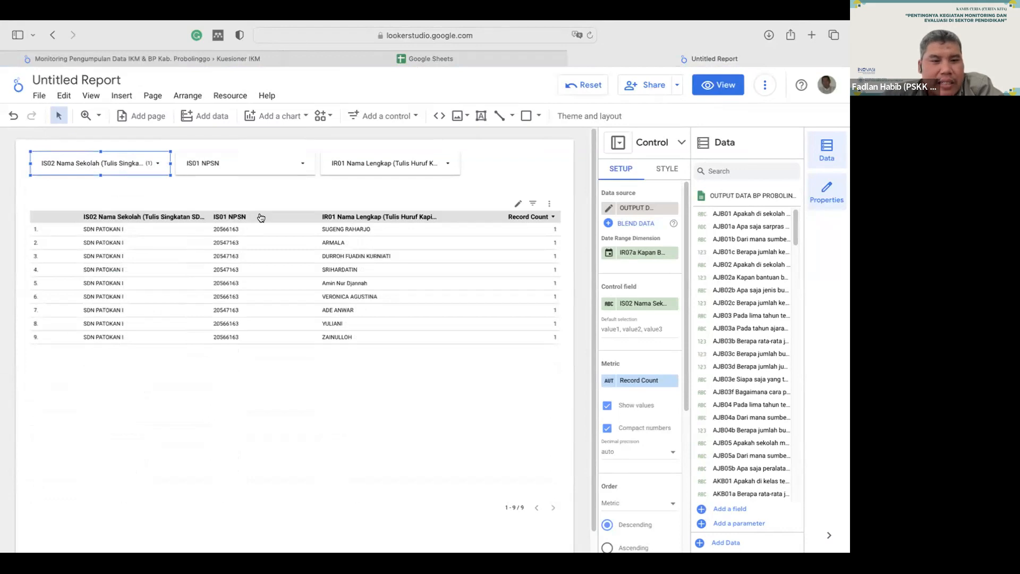
- Examine which NPSN values the IS01 NPSN drop-down list offers for the filtered school
click(303, 167)
click(304, 166)
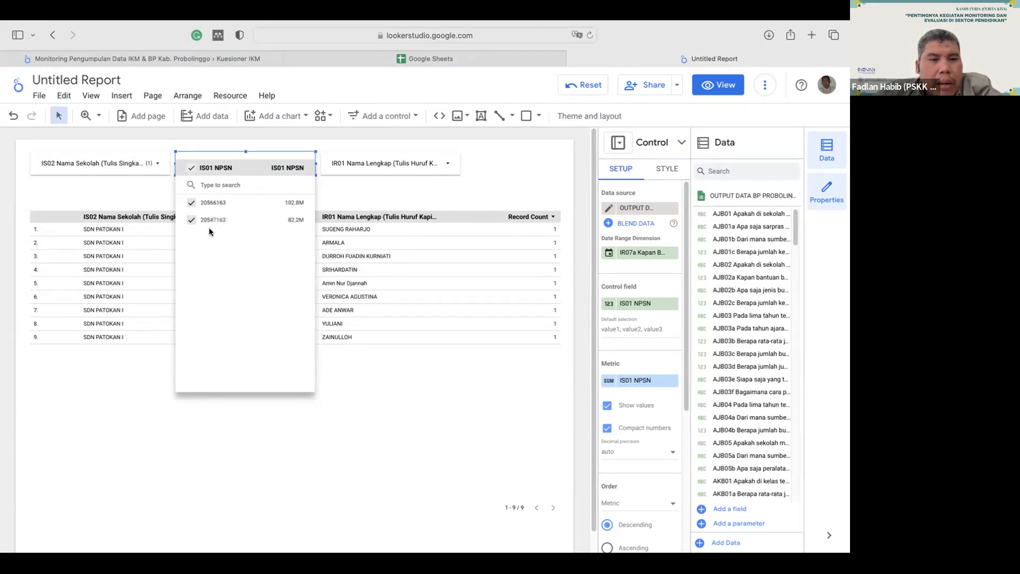
mouse_move(212, 224)
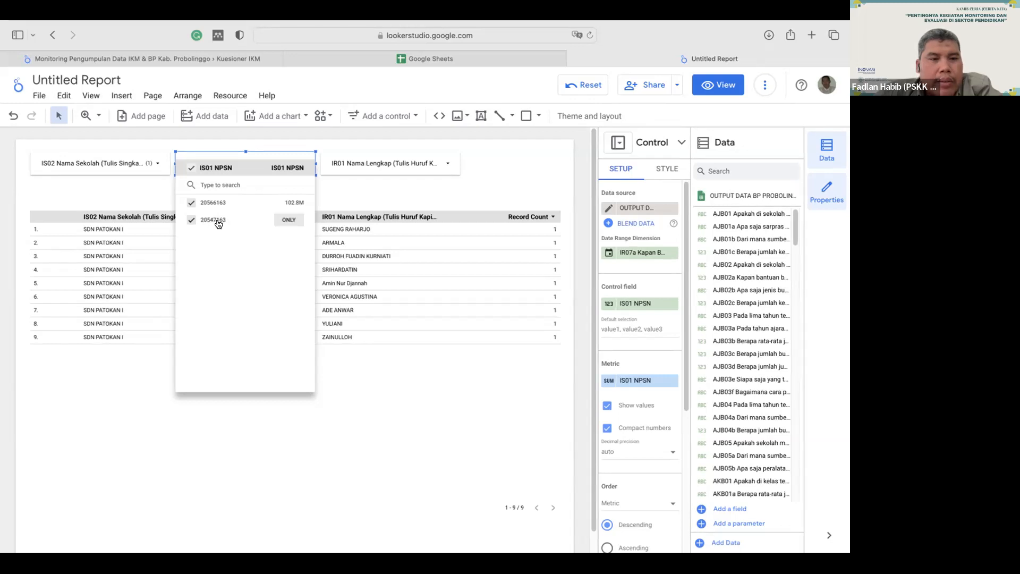
click(403, 197)
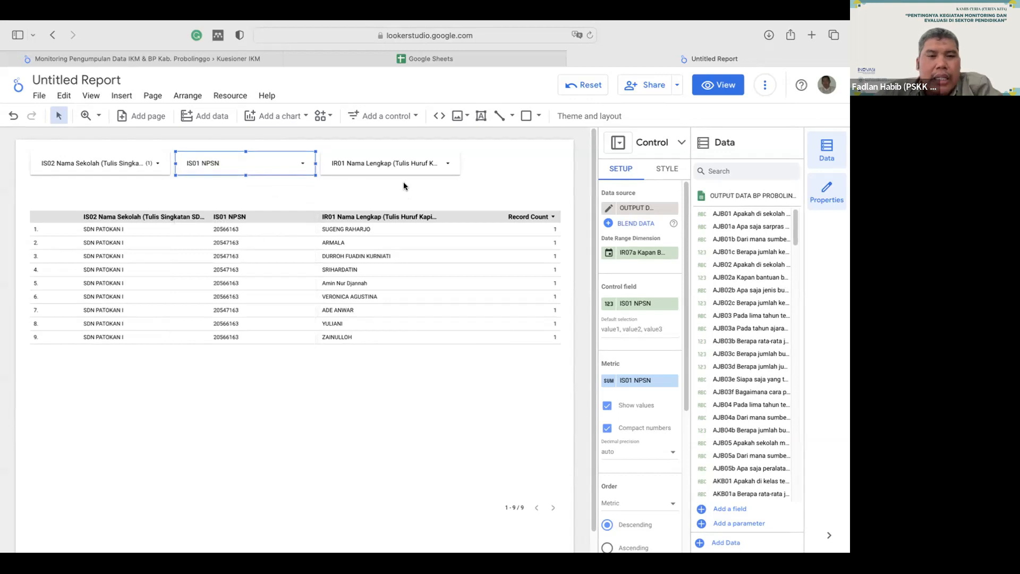
click(425, 179)
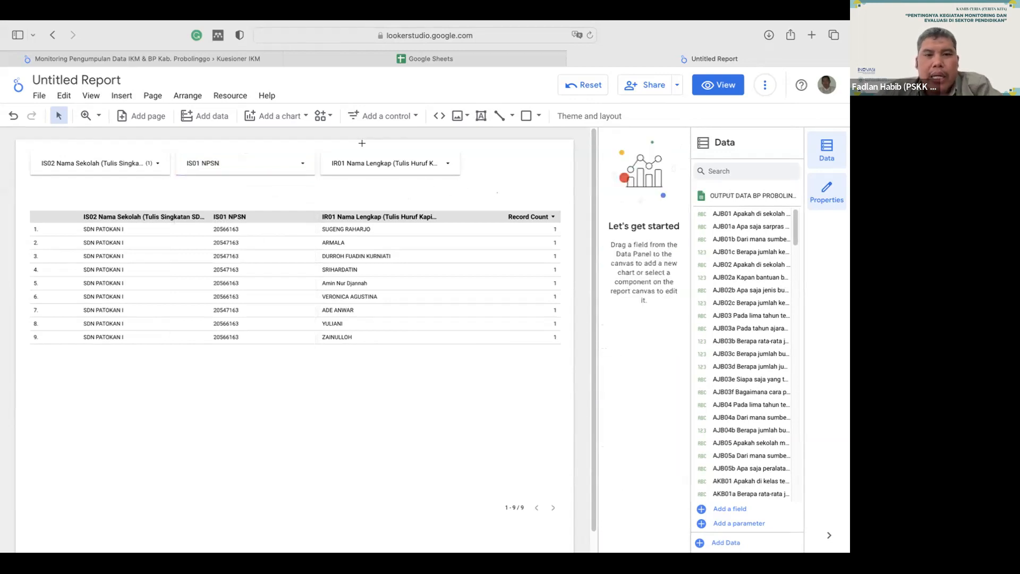
- Duplicate the IR01 Nama Lengkap drop-down list and place the copy directly below the IS02 Nama Sekolah control
click(393, 169)
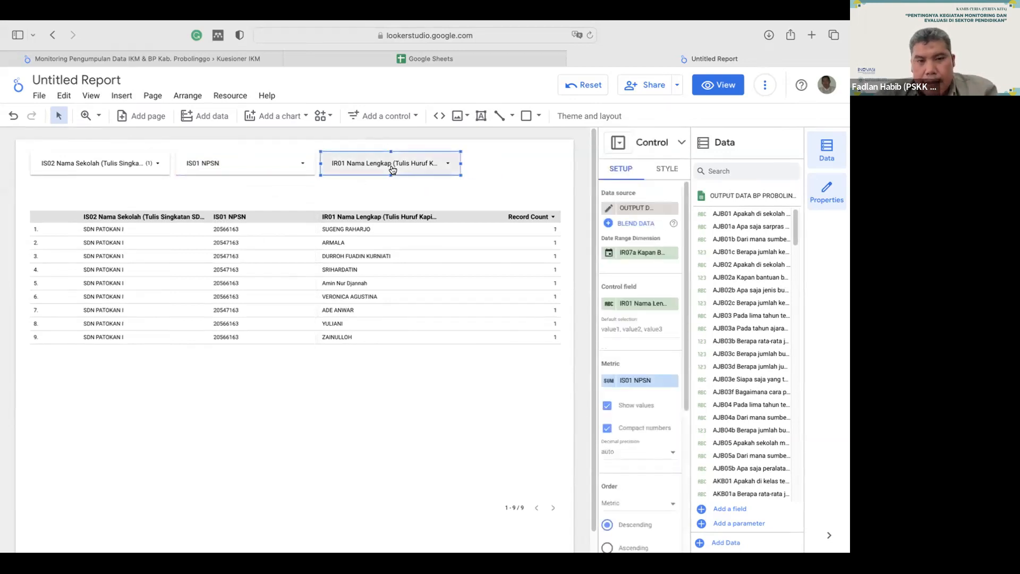
key(super+d)
drag(118, 198, 89, 201)
click(247, 192)
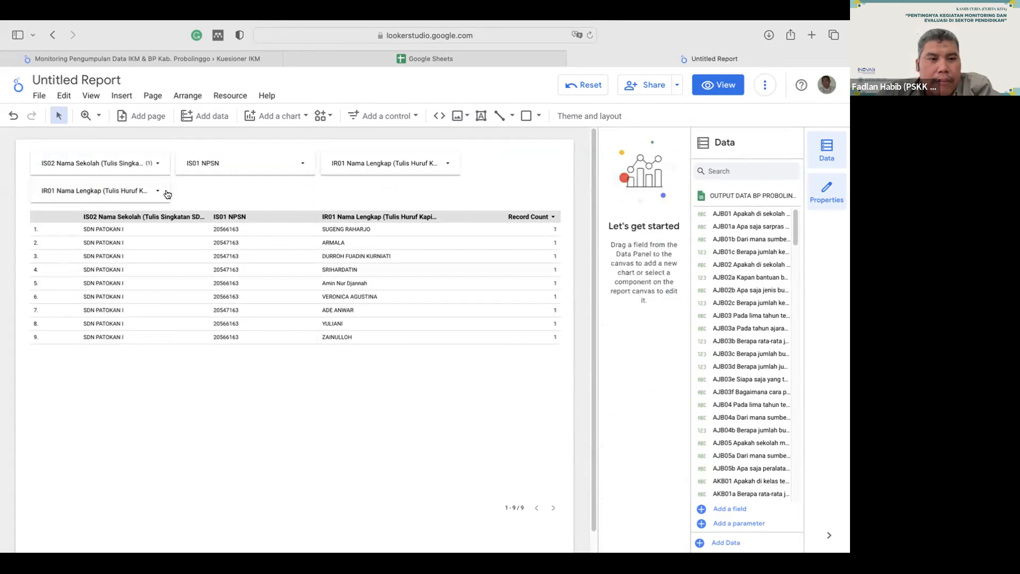
- Set the copied drop-down list's control field to IS04 Kecamatan and check the options it offers
click(129, 182)
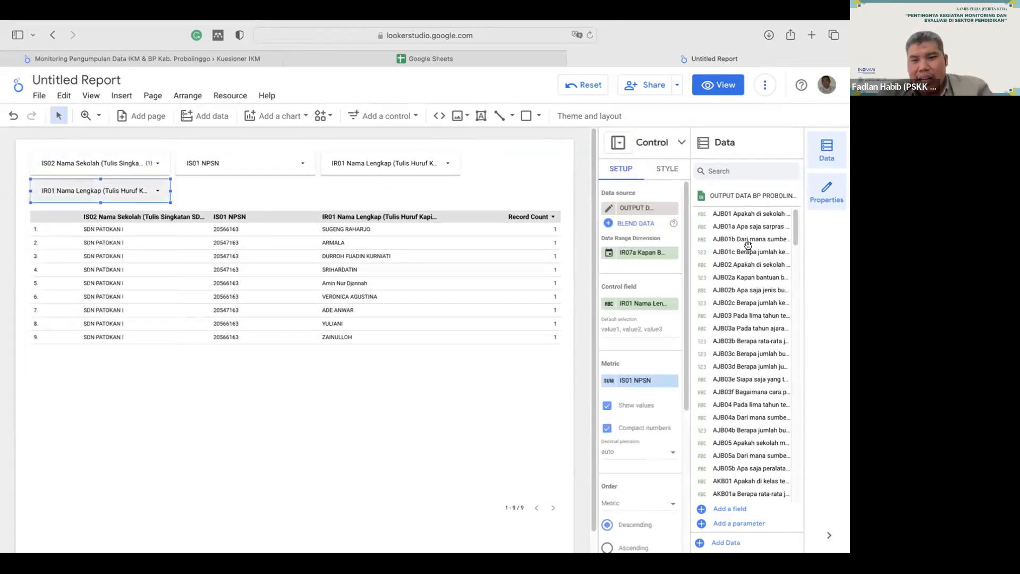
click(635, 304)
text(kecamatan)
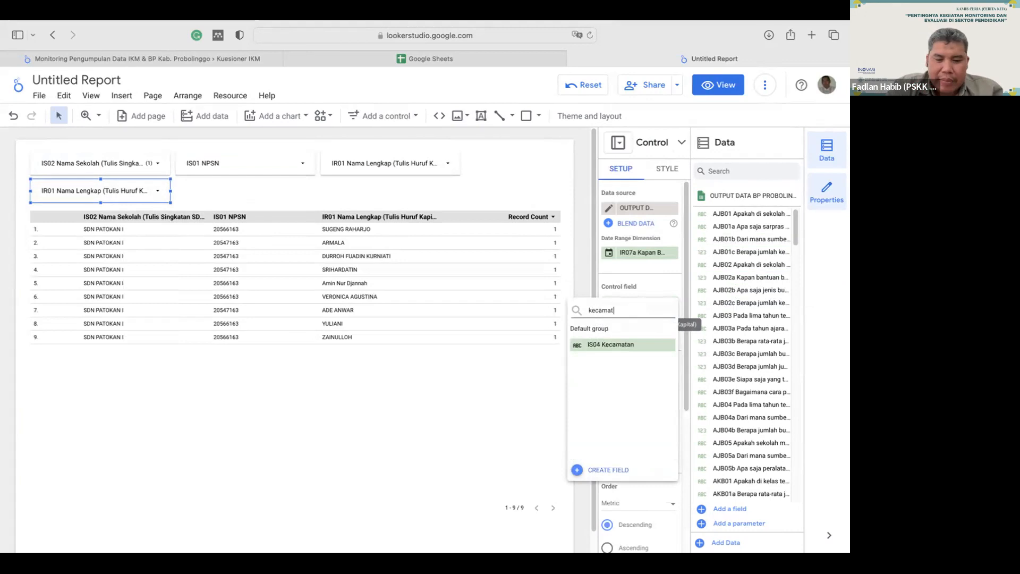
click(636, 347)
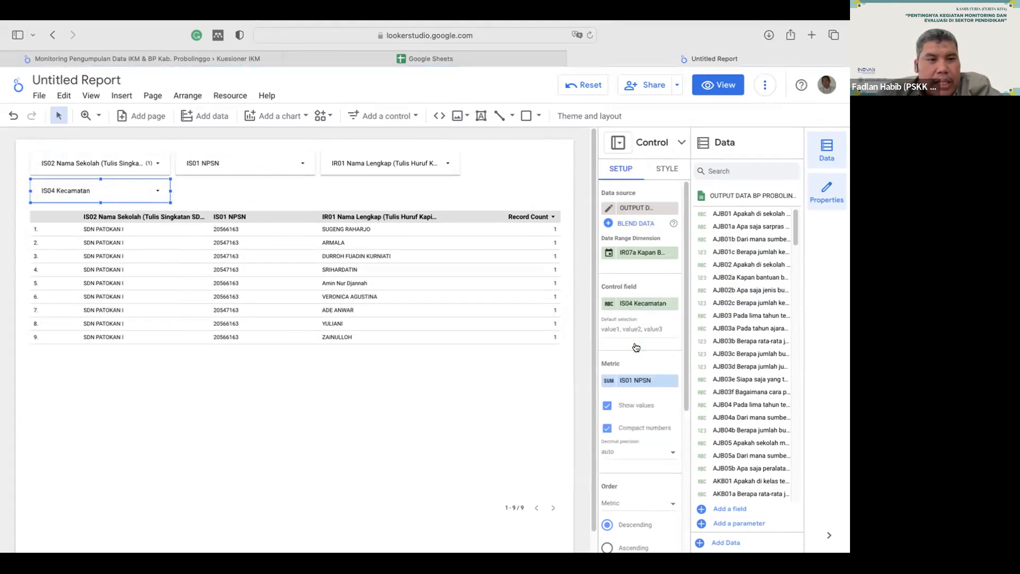
click(160, 199)
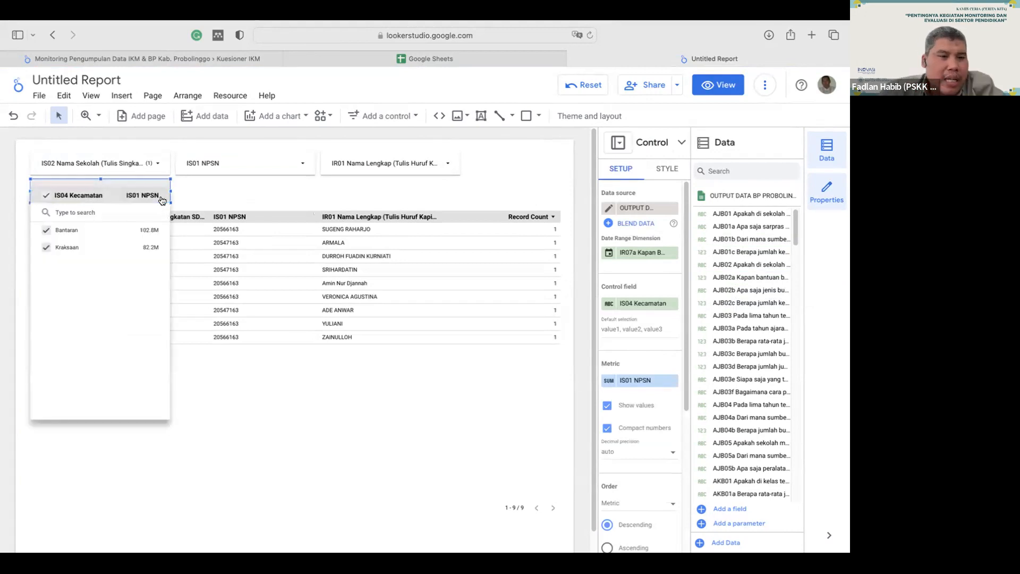
click(219, 193)
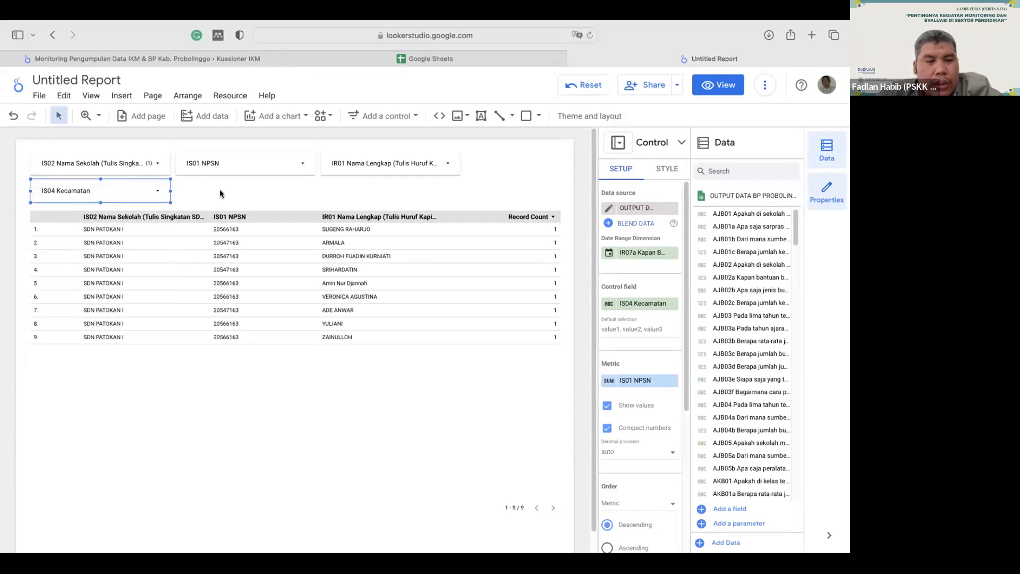
click(219, 193)
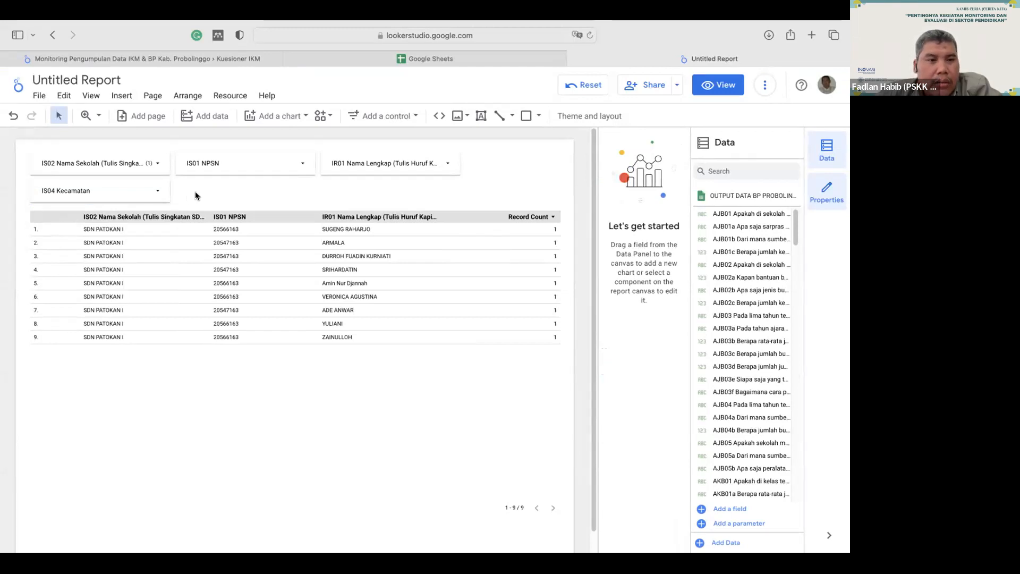
- Duplicate the IS04 Kecamatan drop-down list and place the copy directly below the IS01 NPSN control
click(108, 186)
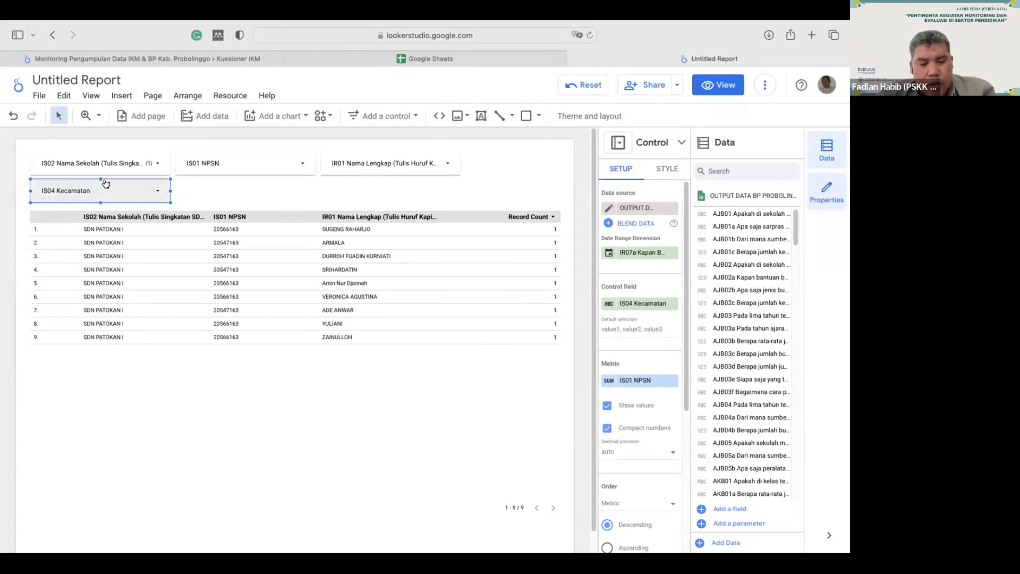
key(super+v)
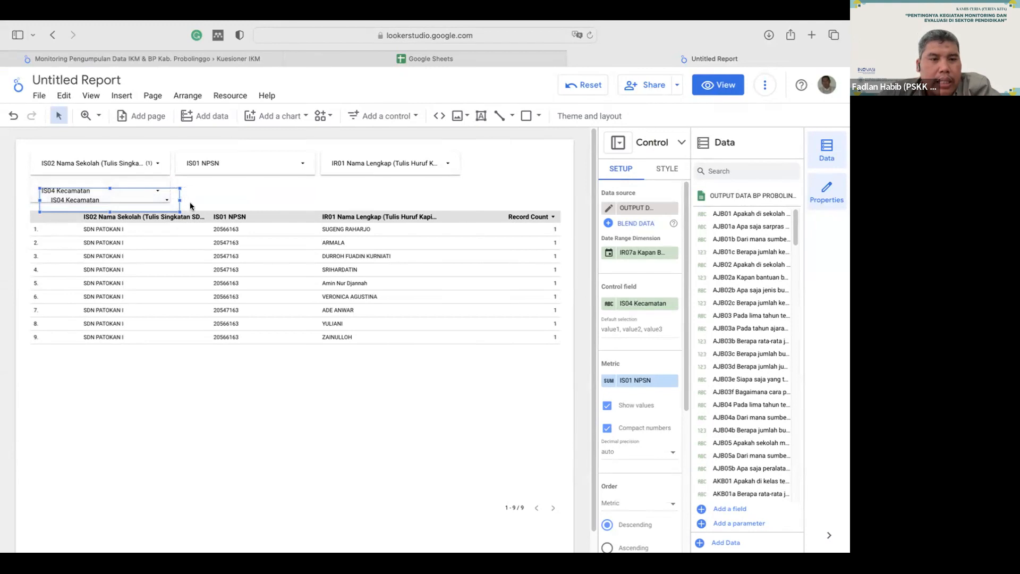
drag(311, 188, 311, 184)
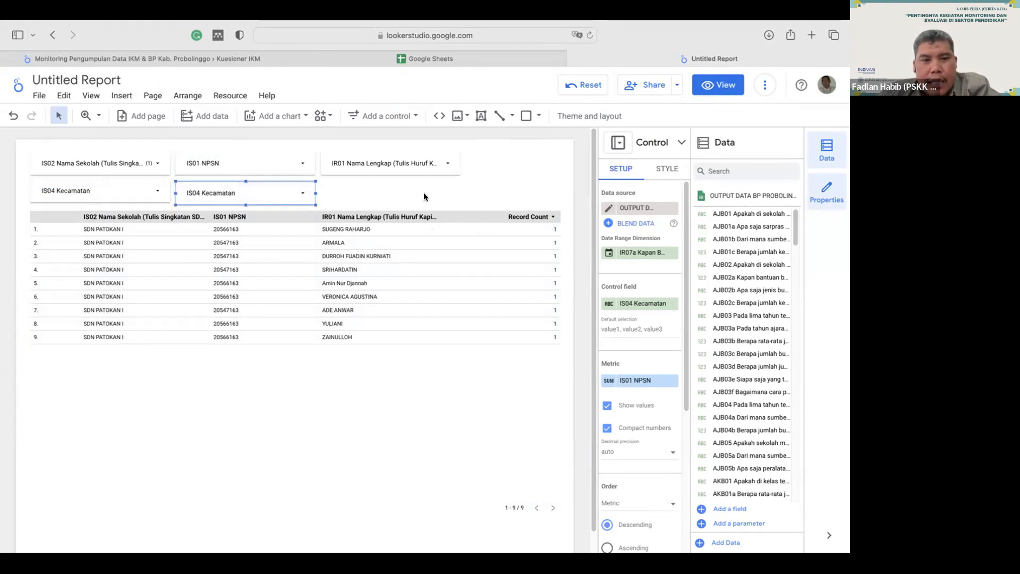
click(325, 183)
click(299, 188)
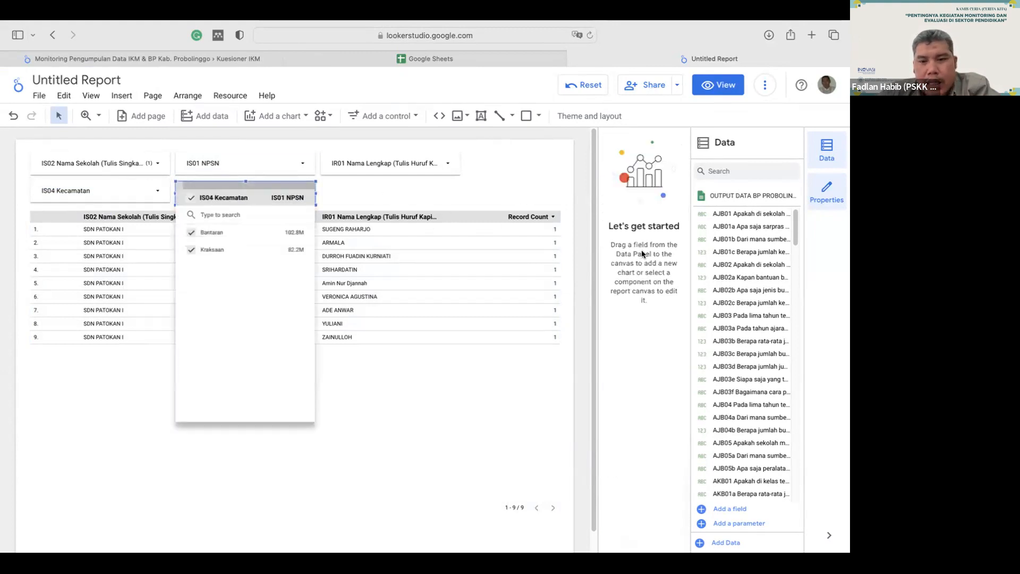
click(364, 186)
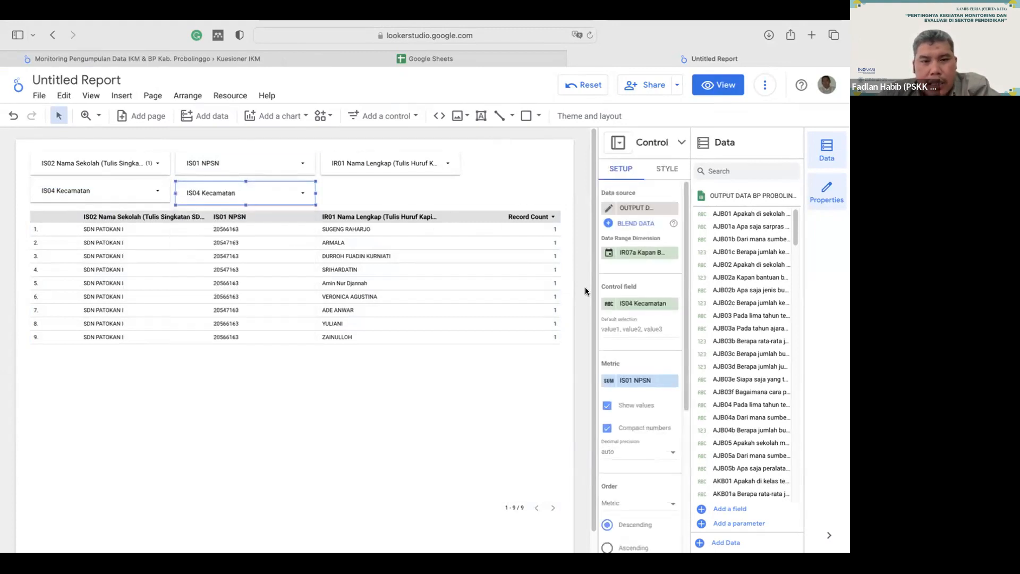
- Set the new copy's control field to the IR08 Apa status responden field and check the options it offers
click(642, 303)
text(stt)
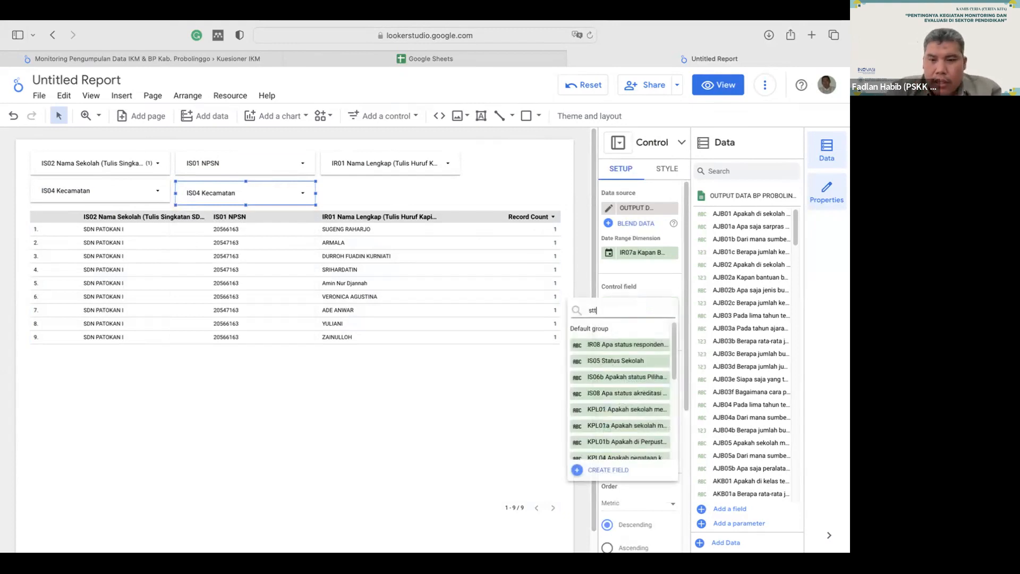
text(a)
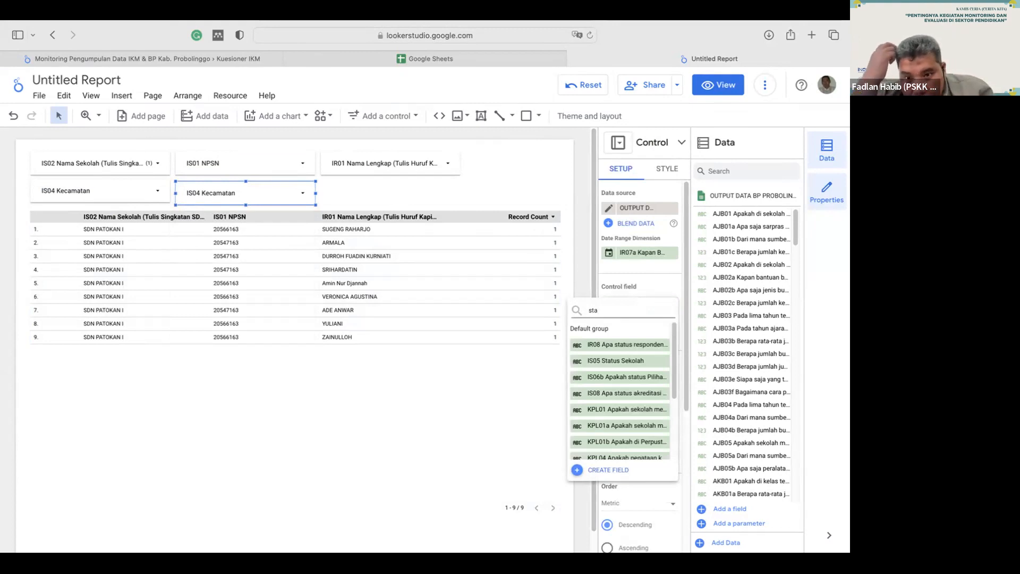
click(609, 344)
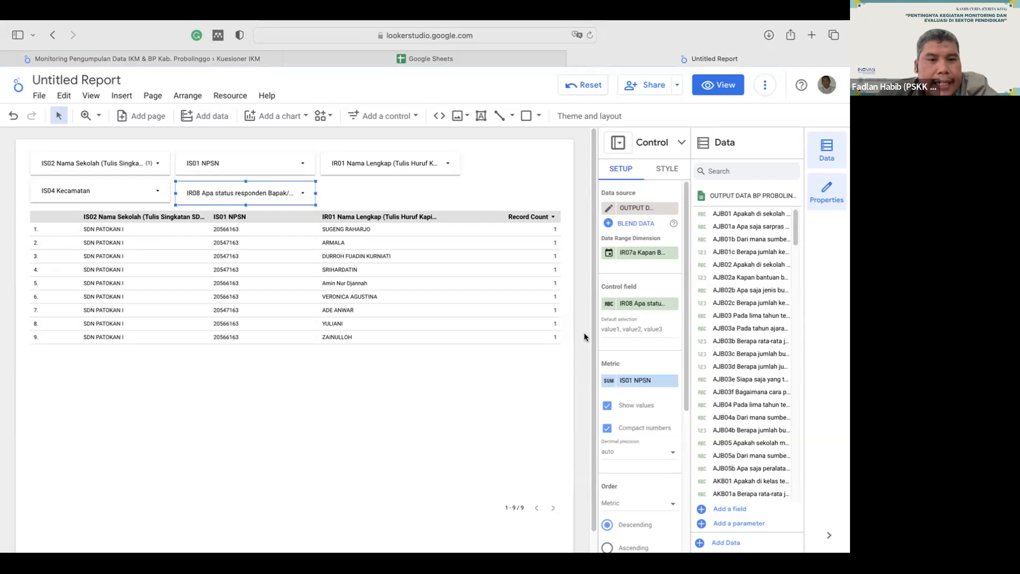
click(314, 194)
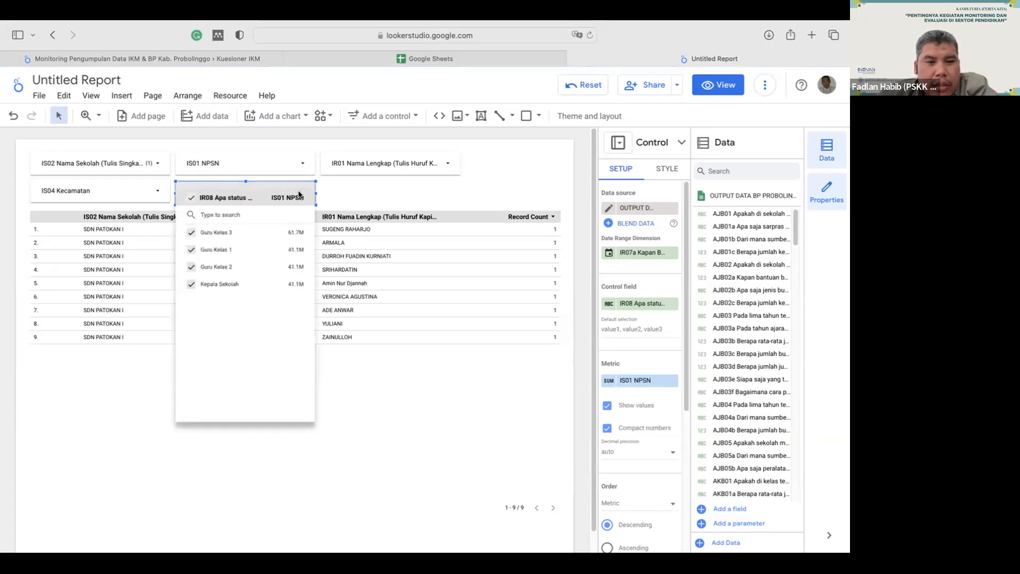
click(426, 198)
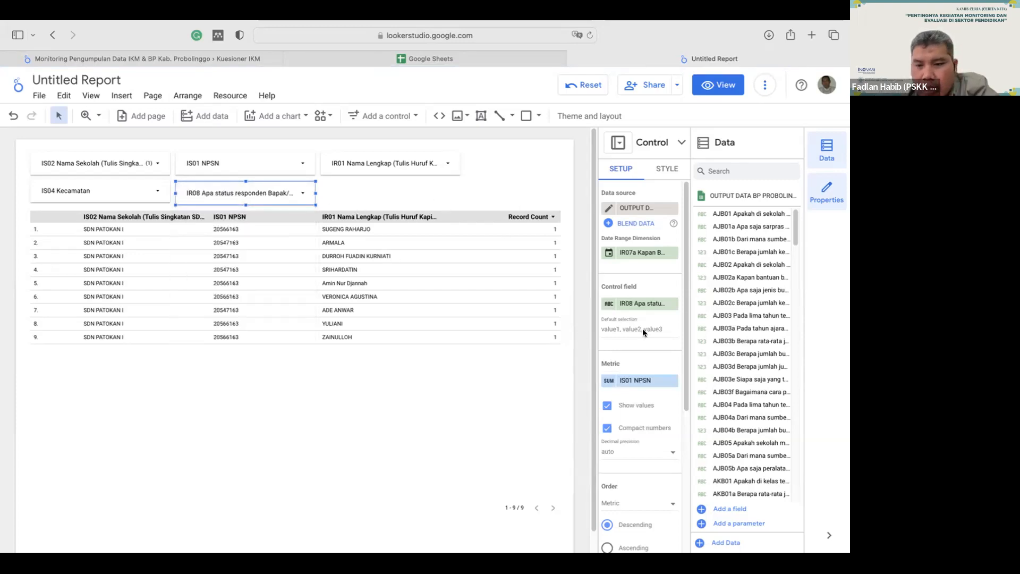
- Remove the IS01 NPSN metric from the IR08 respondent status drop-down list and check its options without values
click(671, 382)
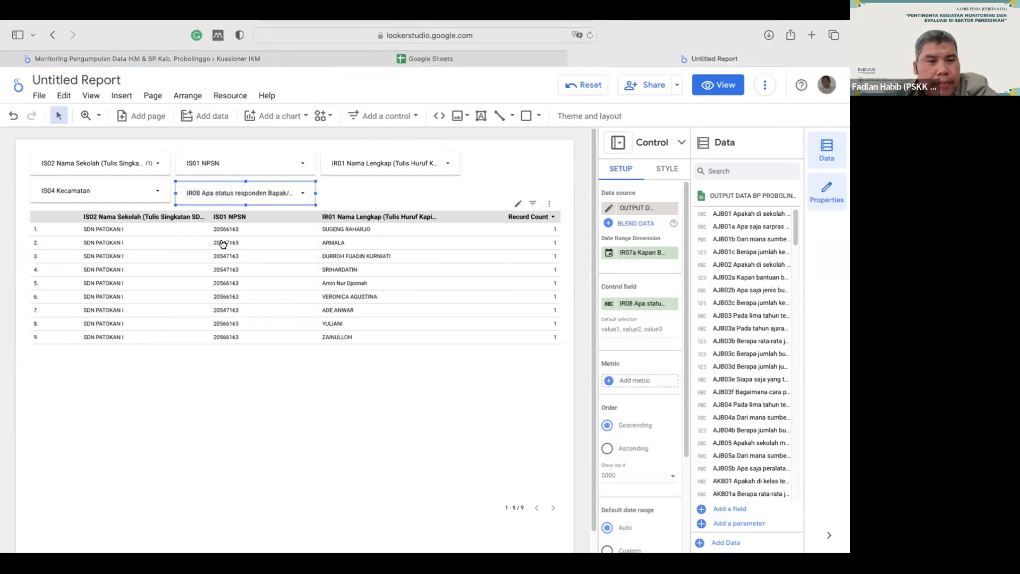
click(287, 196)
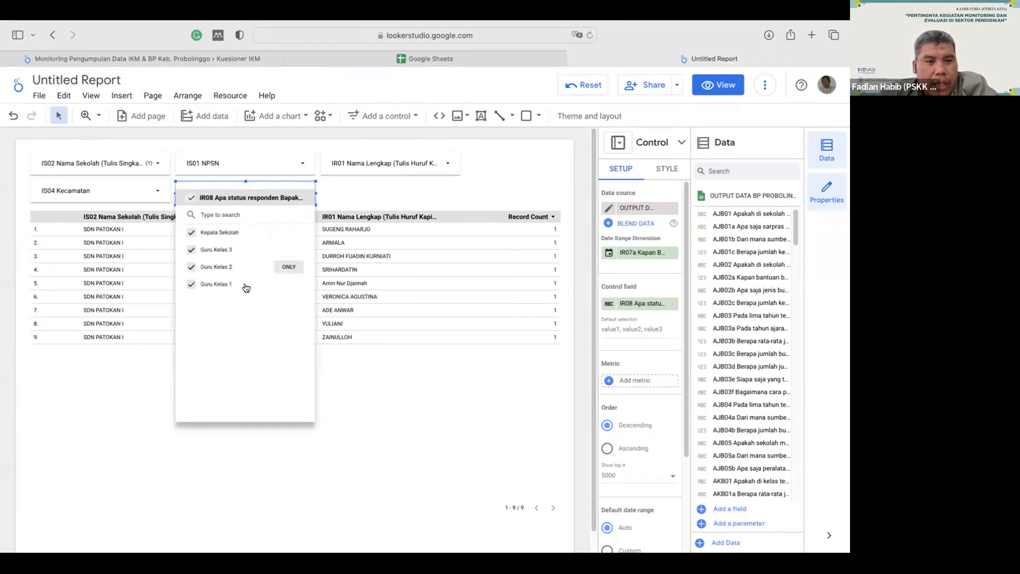
click(423, 410)
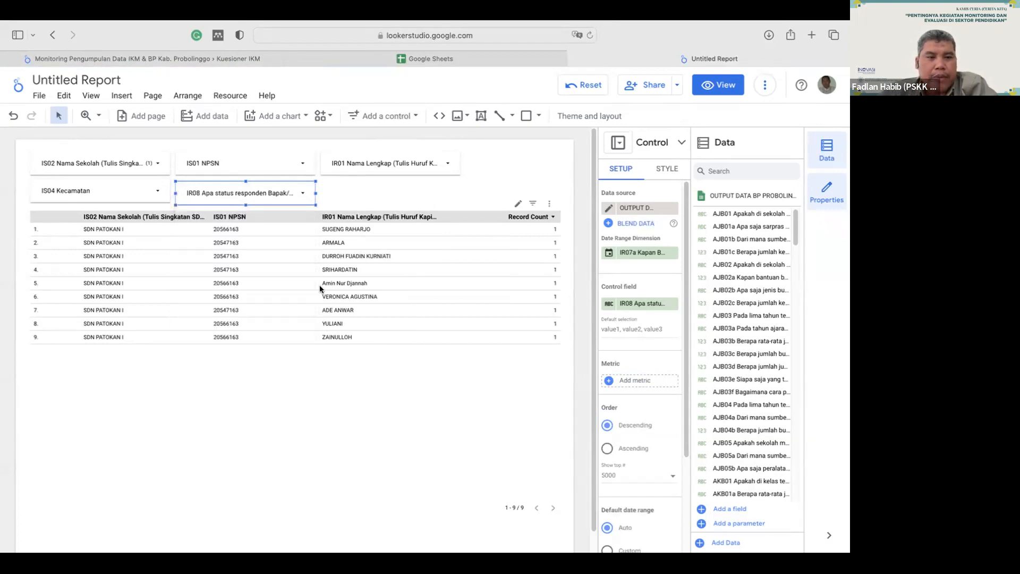
- Add the IR08 Apa status responden field to the table as a fourth dimension and widen its column
click(461, 210)
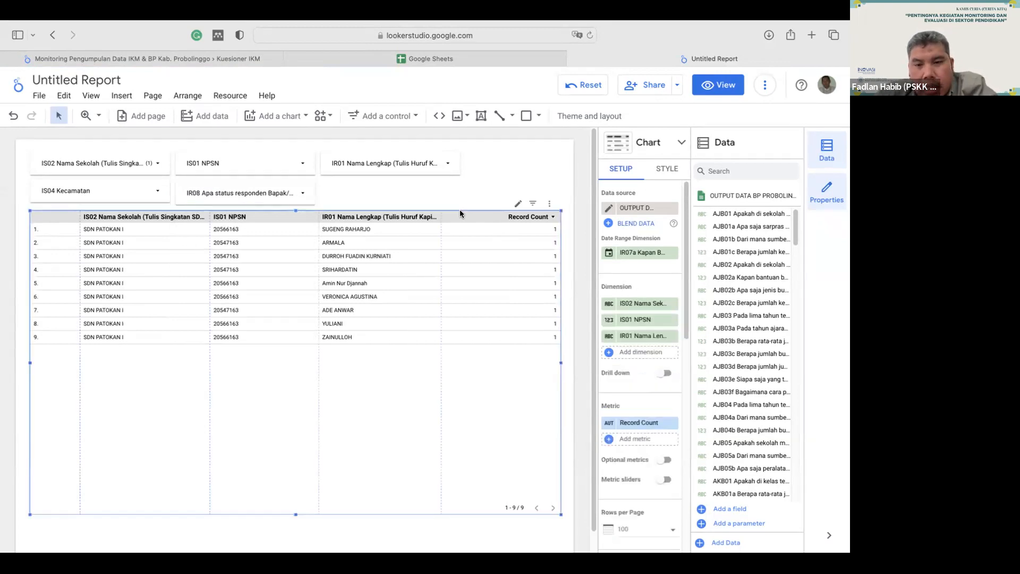
click(636, 353)
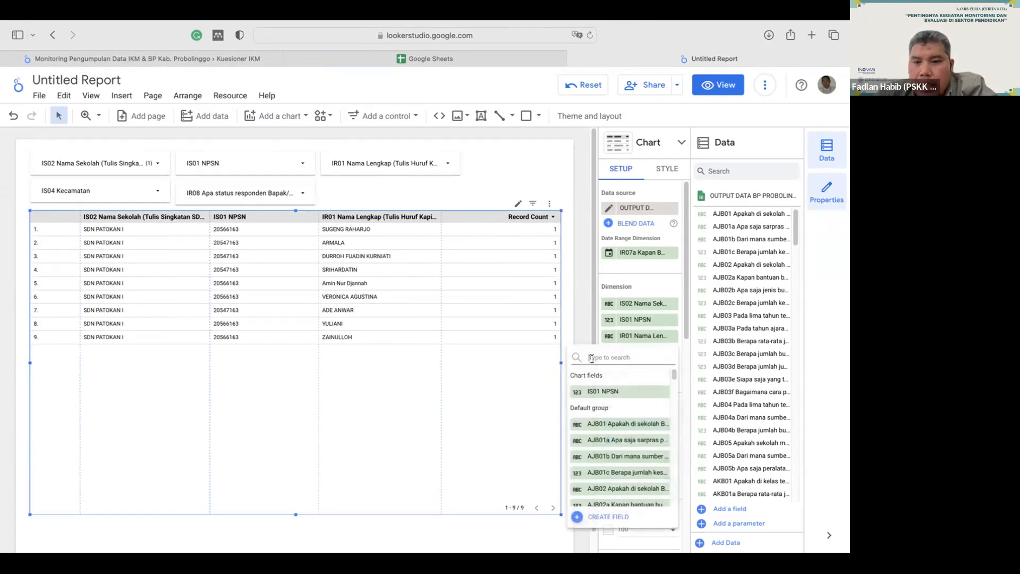
text(st)
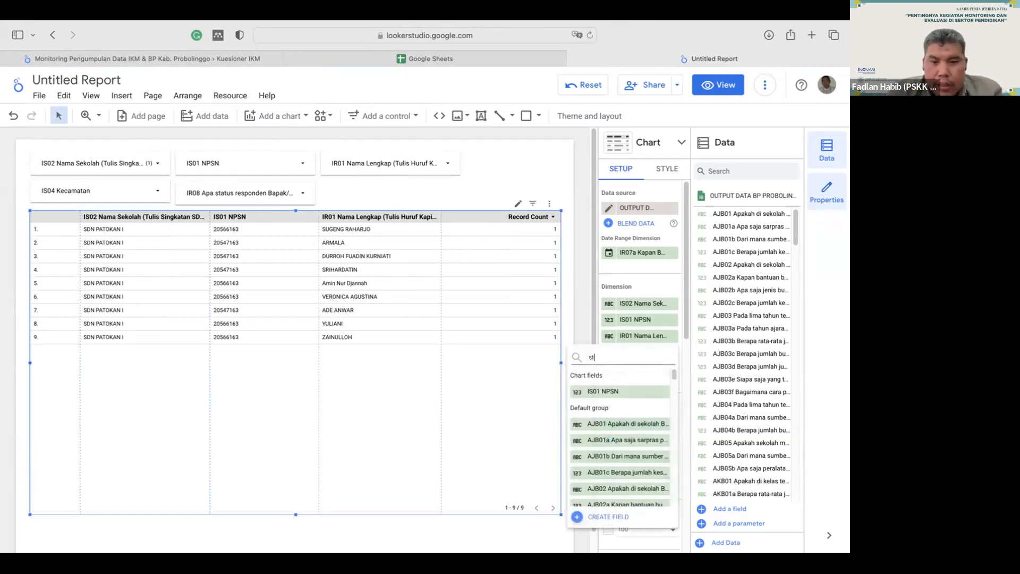
text(atus)
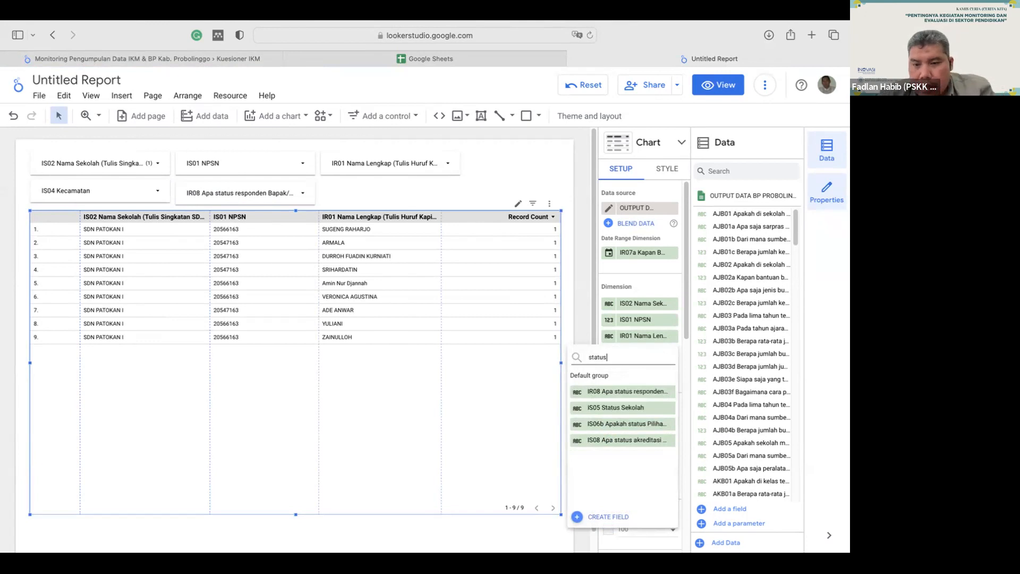
click(597, 391)
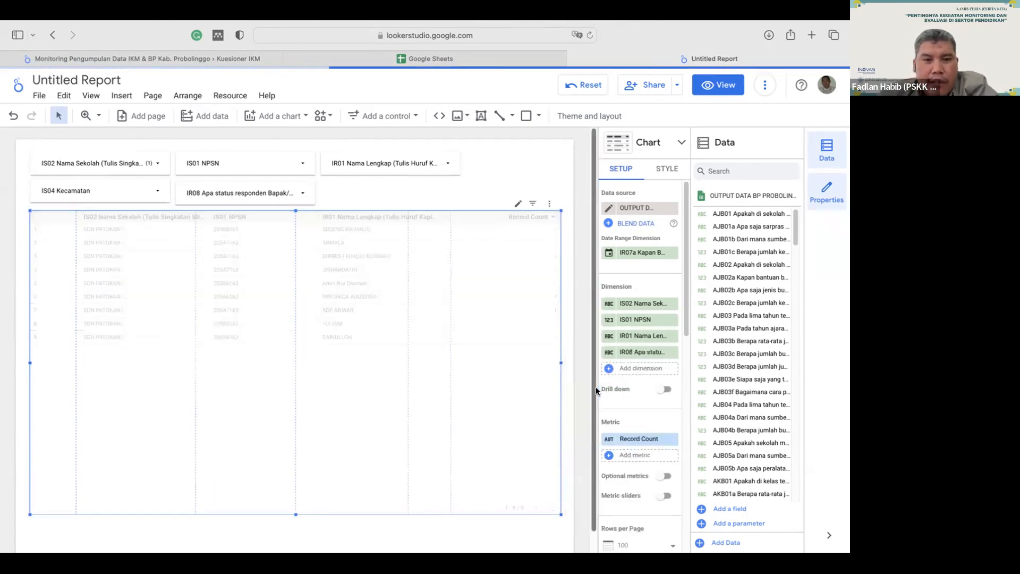
drag(453, 224, 481, 226)
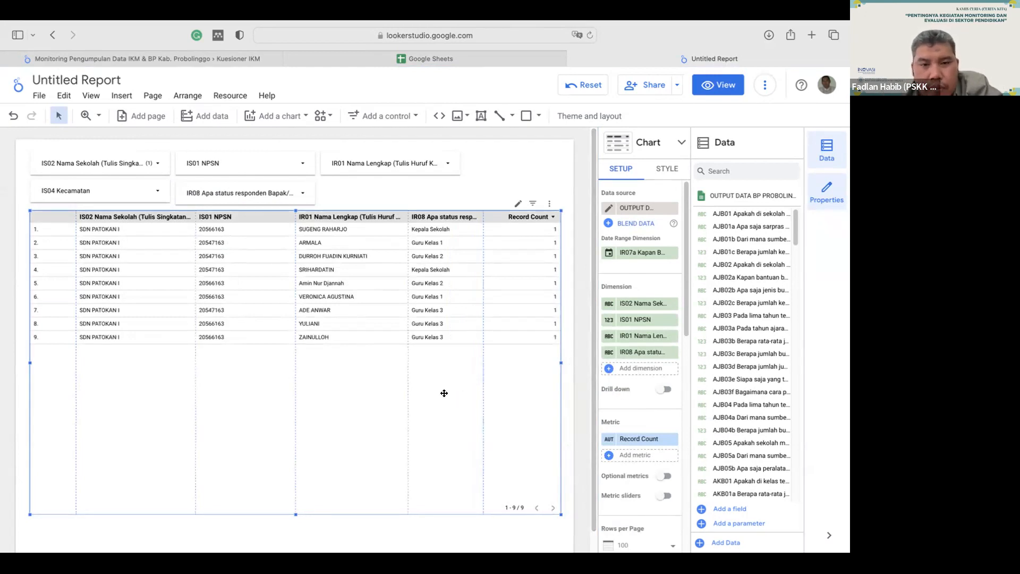
- Filter the SDN PATOKAN I records to only NPSN 20566163 with the IS01 NPSN drop-down list
click(134, 173)
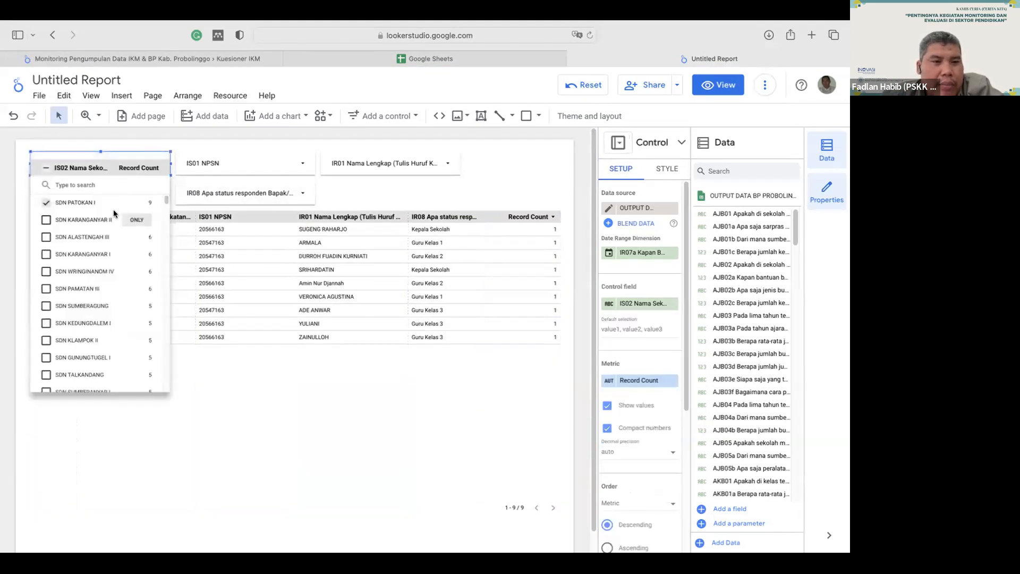
click(428, 194)
click(277, 166)
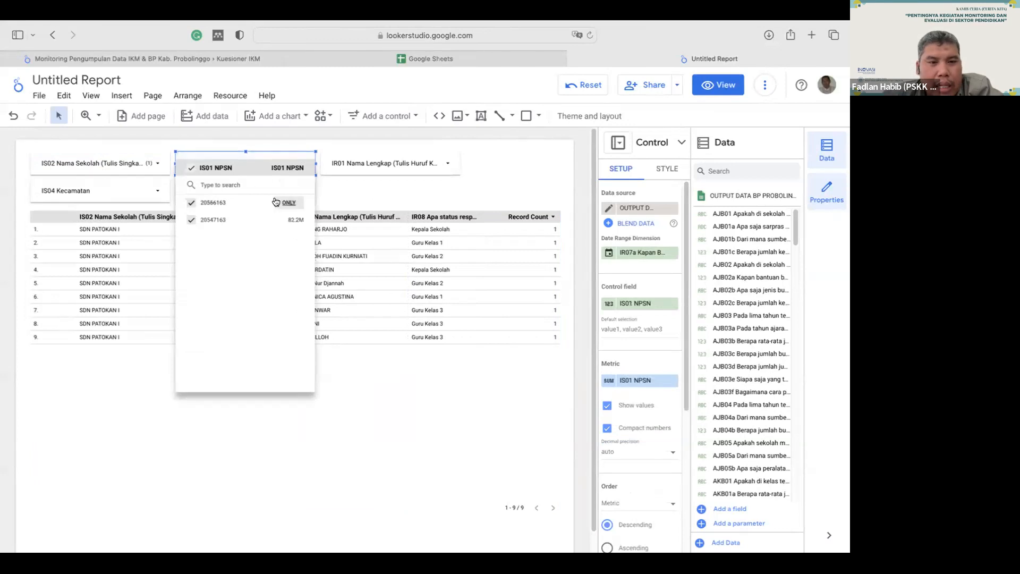
click(287, 202)
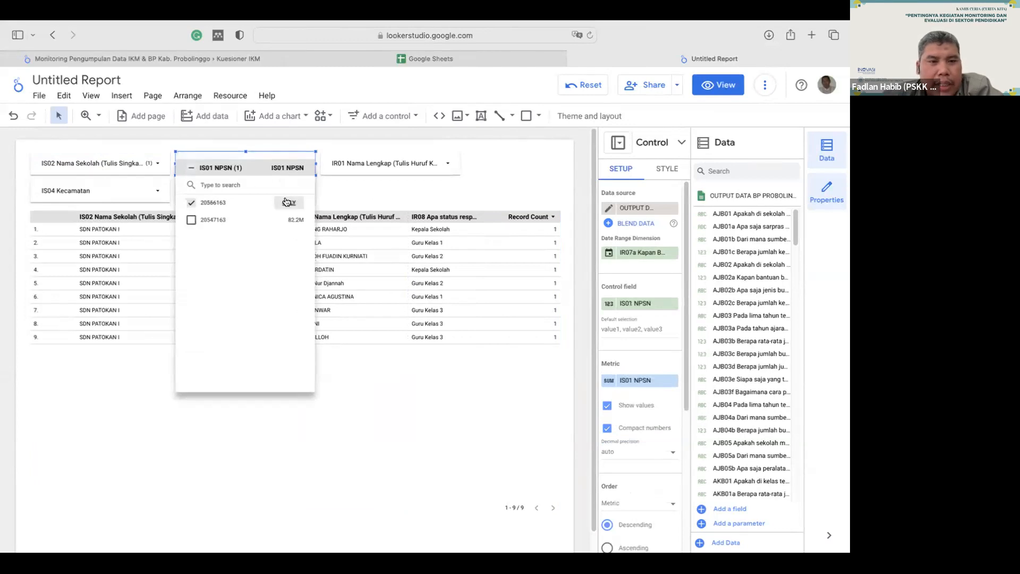
click(472, 195)
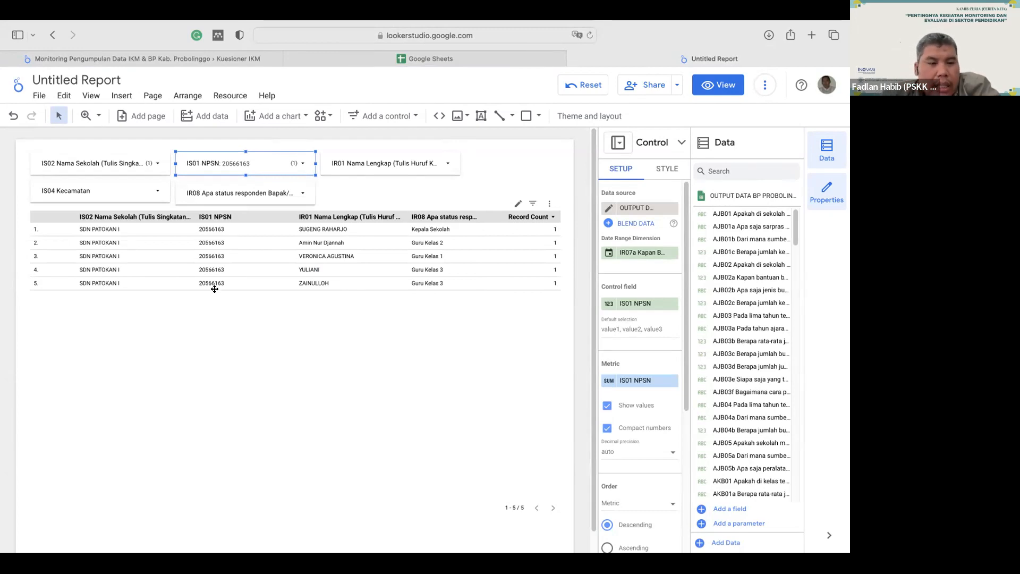
- Examine which districts the IS04 Kecamatan drop-down list offers for the chosen NPSN
click(148, 194)
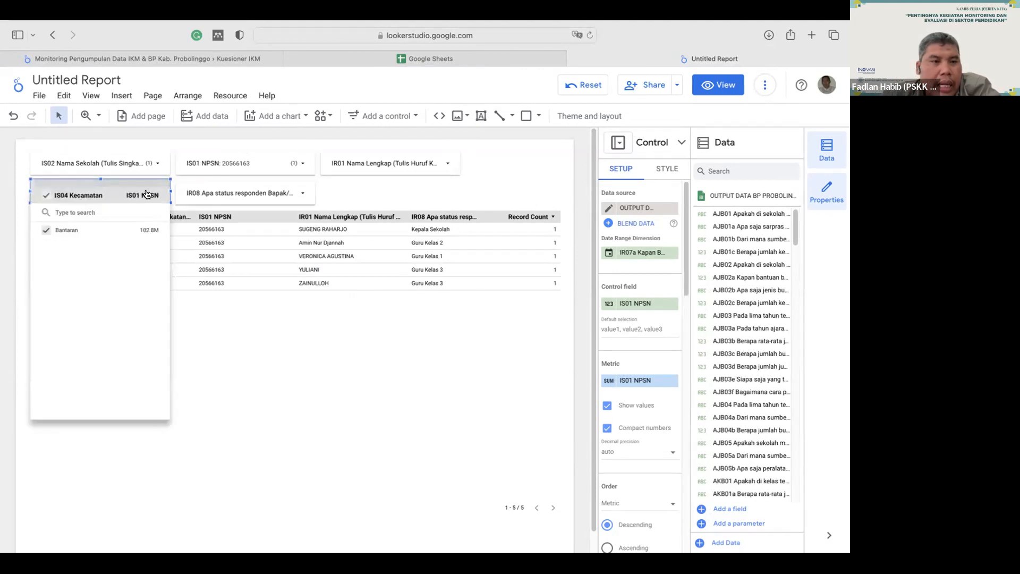
click(264, 369)
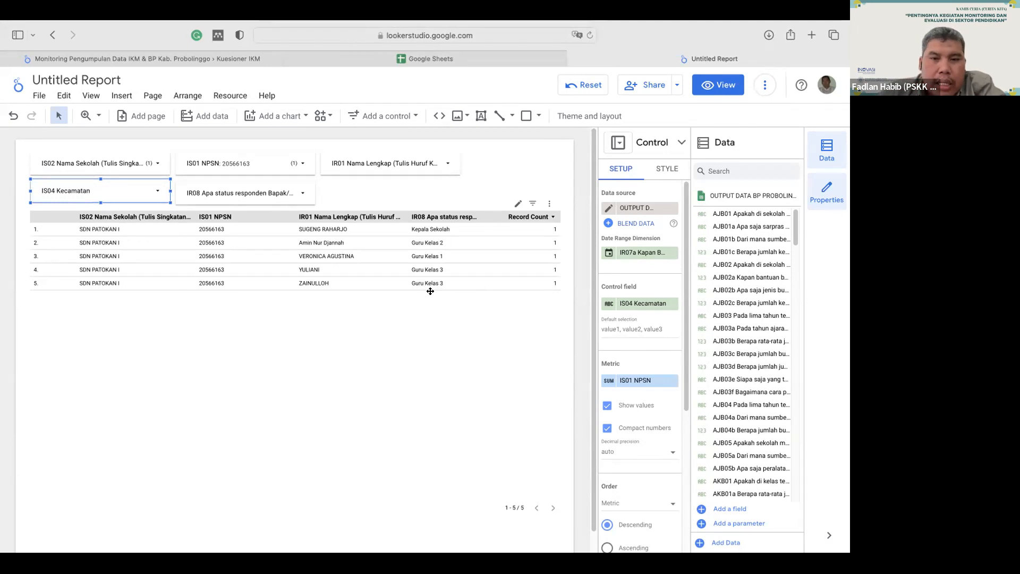
click(391, 307)
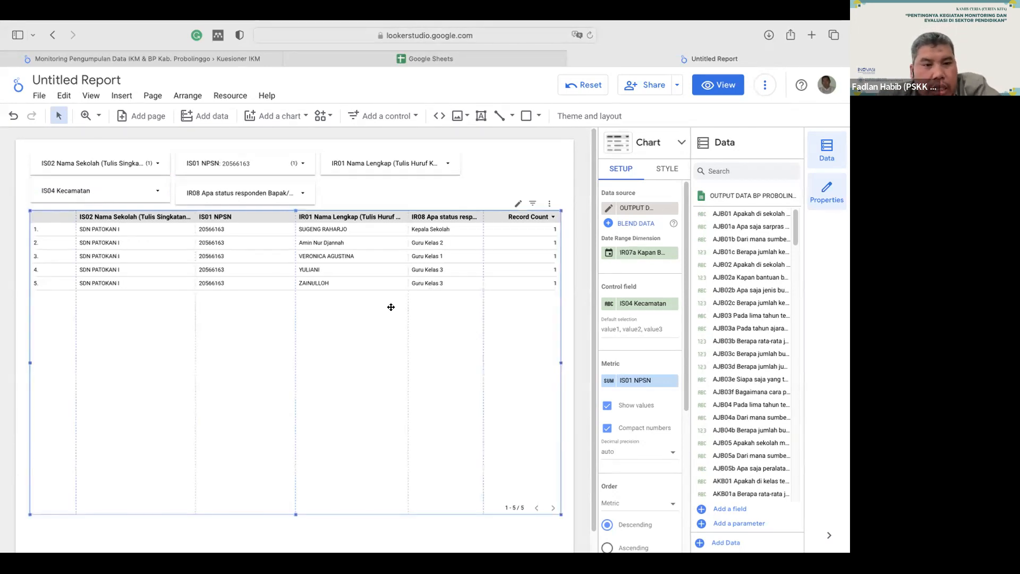
click(513, 165)
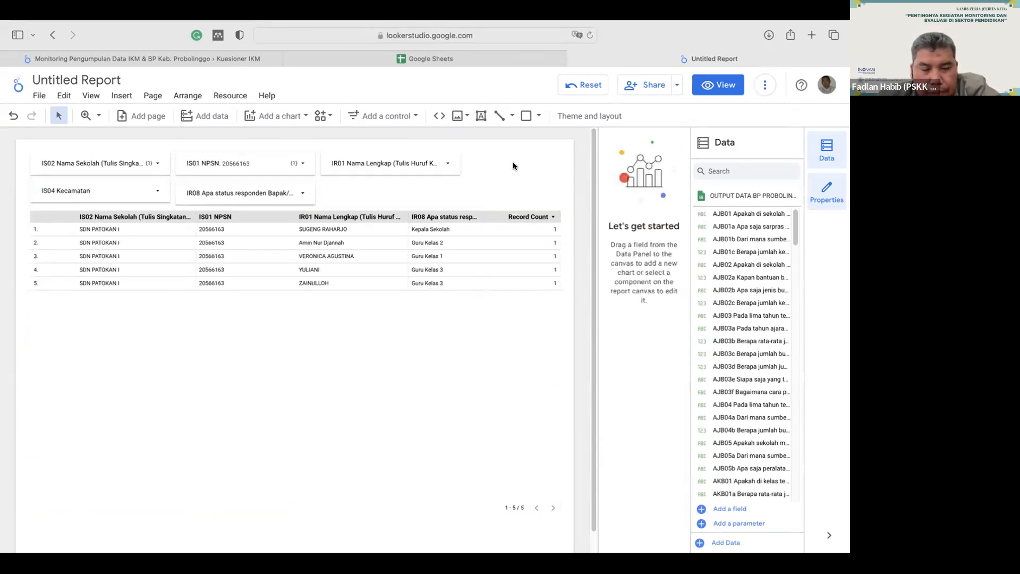
- Clear the NPSN 20566163 selection from the IS01 NPSN drop-down list
click(158, 168)
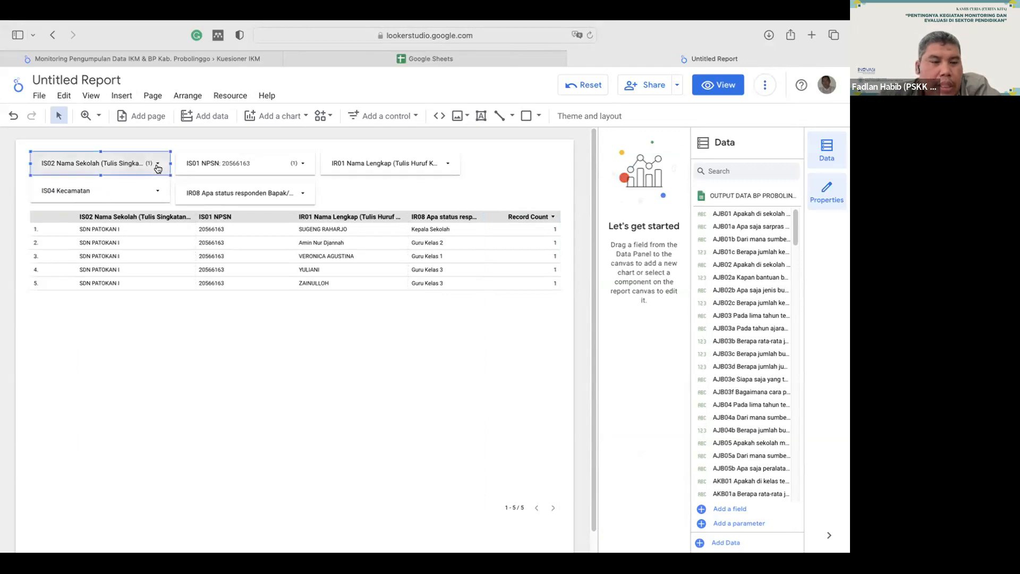
click(527, 187)
click(311, 164)
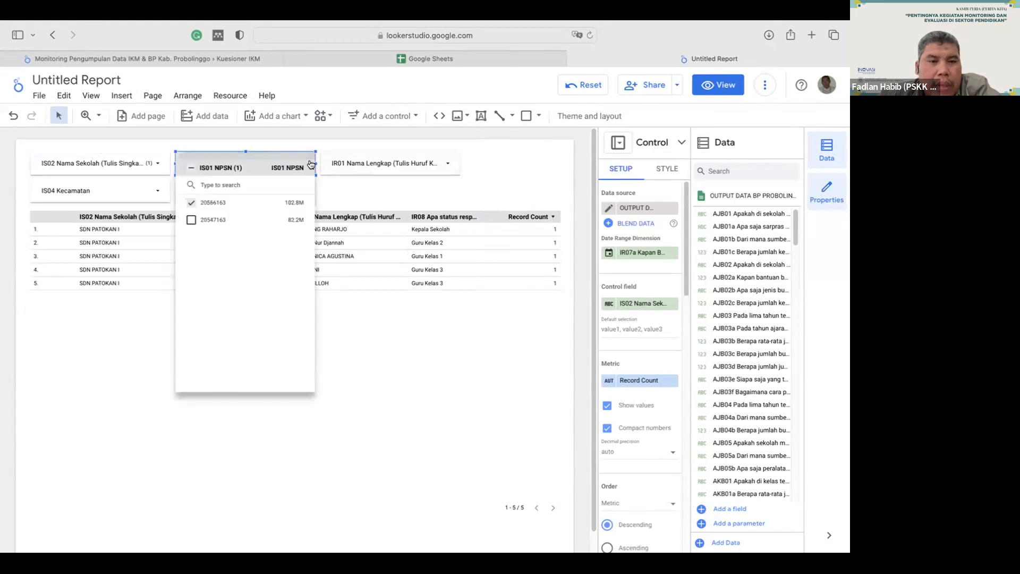
click(192, 170)
click(170, 195)
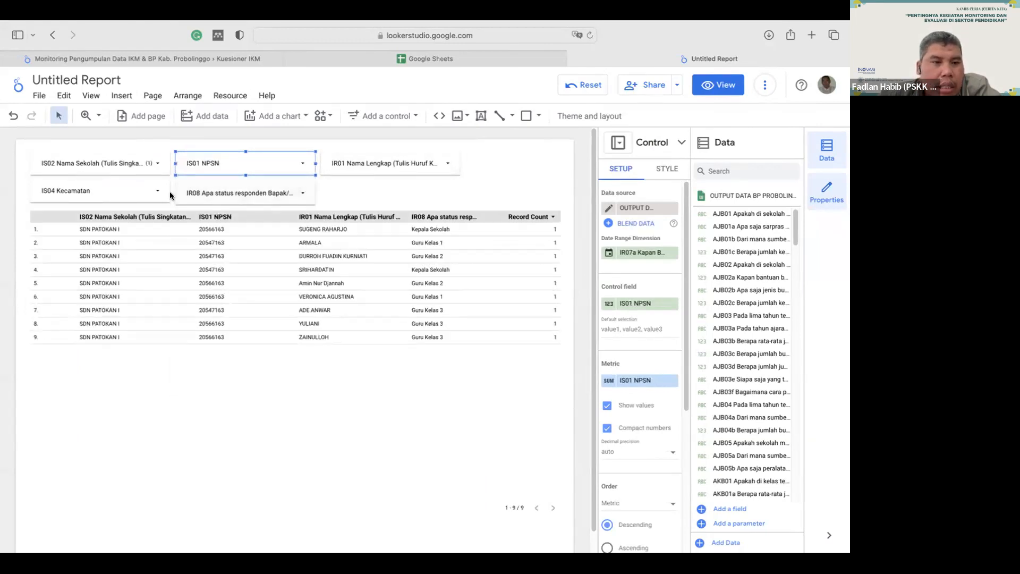
- Clear the SDN PATOKAN I selection from the IS02 Nama Sekolah drop-down list
click(154, 191)
click(43, 197)
click(155, 161)
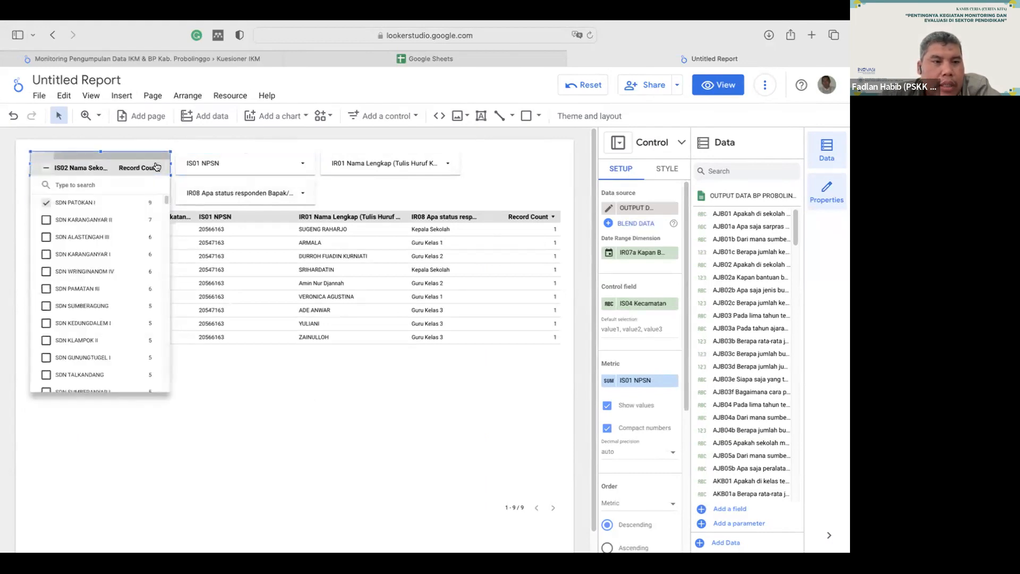
click(46, 168)
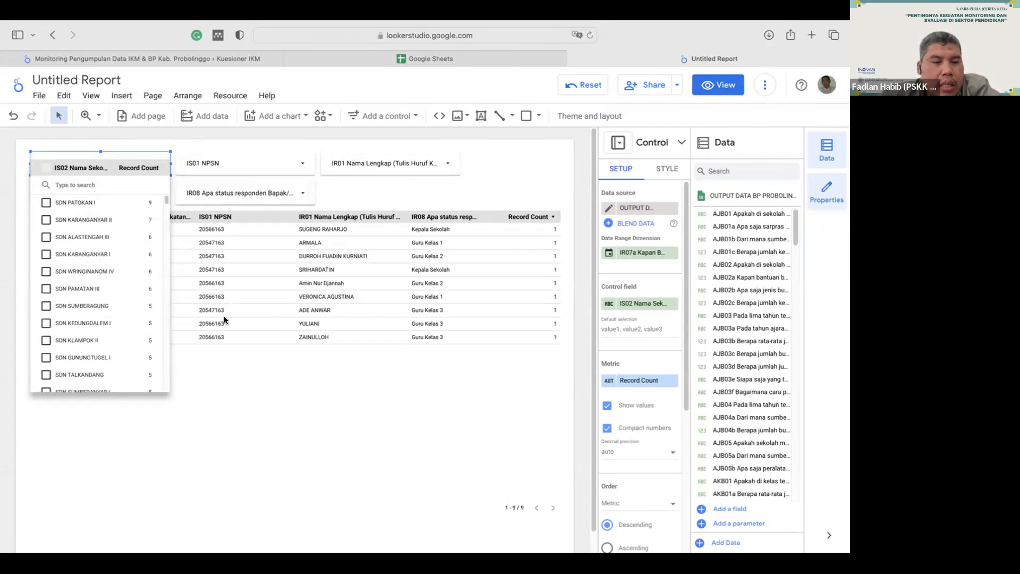
click(265, 372)
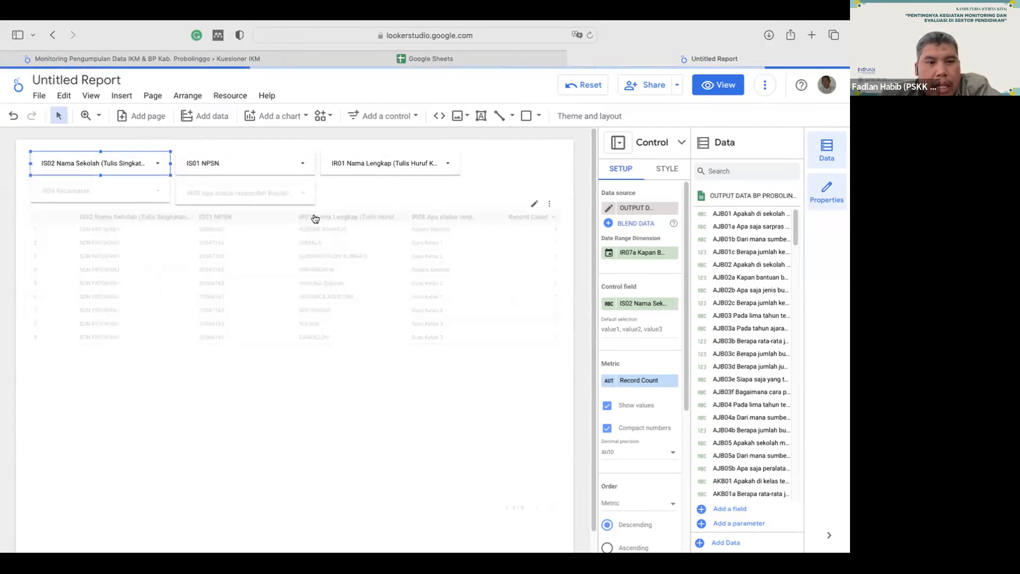
- Filter the table to only Kepala Sekolah respondents with the IR08 respondent status drop-down list
click(295, 205)
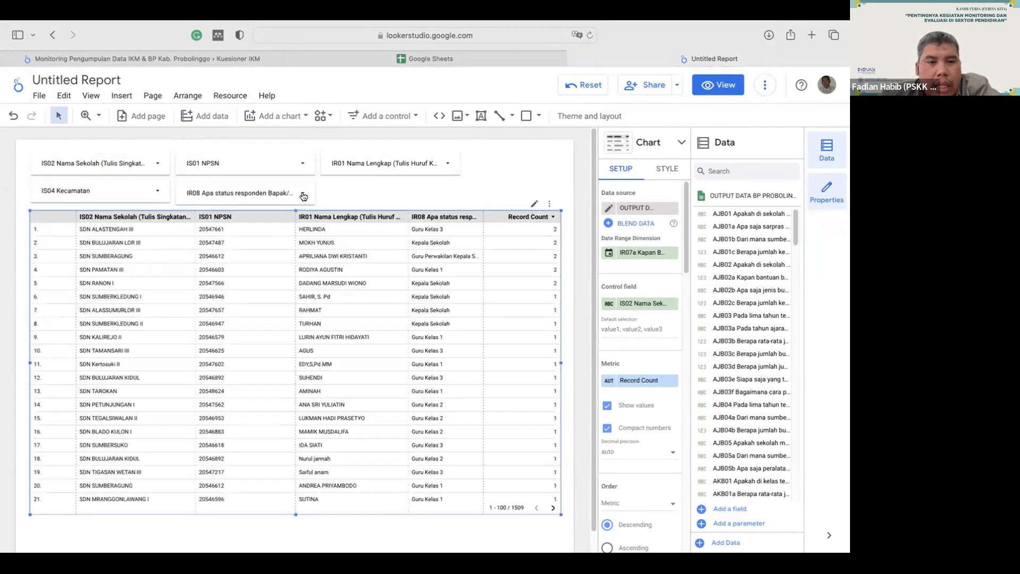
click(303, 197)
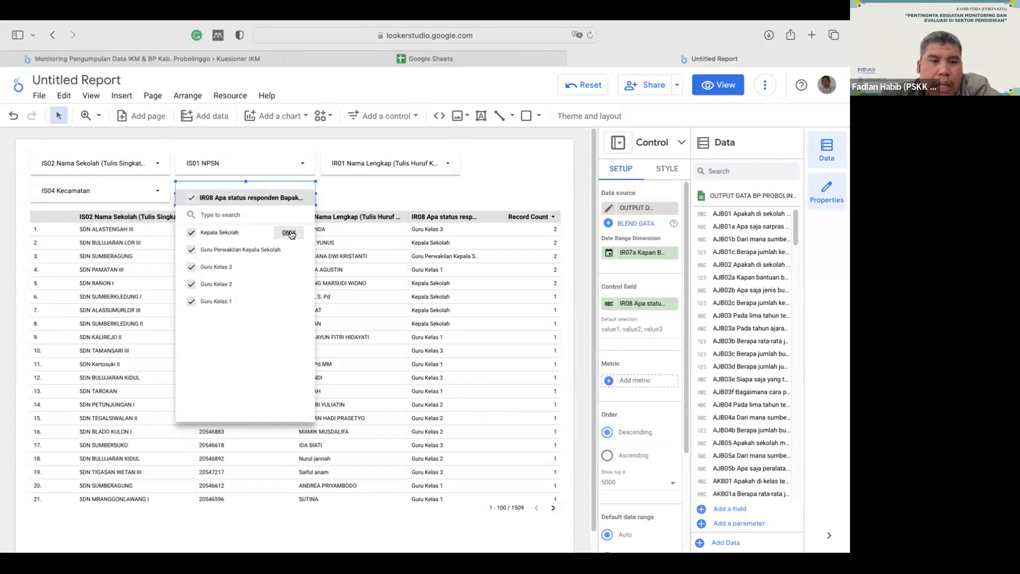
click(498, 186)
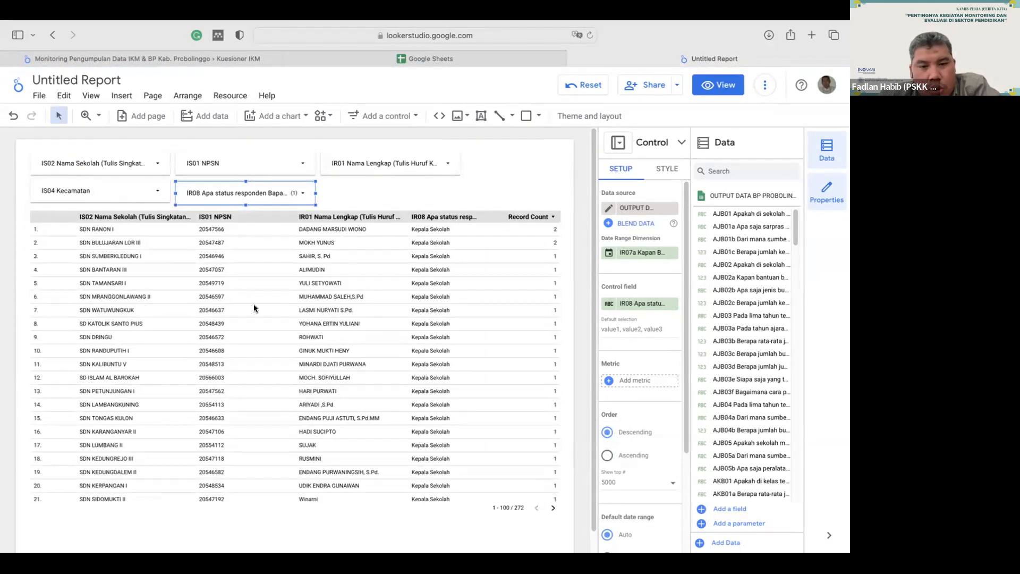
- Limit the school filter to SDN WATUWUNGKUK, SDN PATOKAN I, SDN RANON I, SDN BULUJARAN LOR III, SDN KEBONAGUNG II and SDN KARANGANYAR I
click(154, 168)
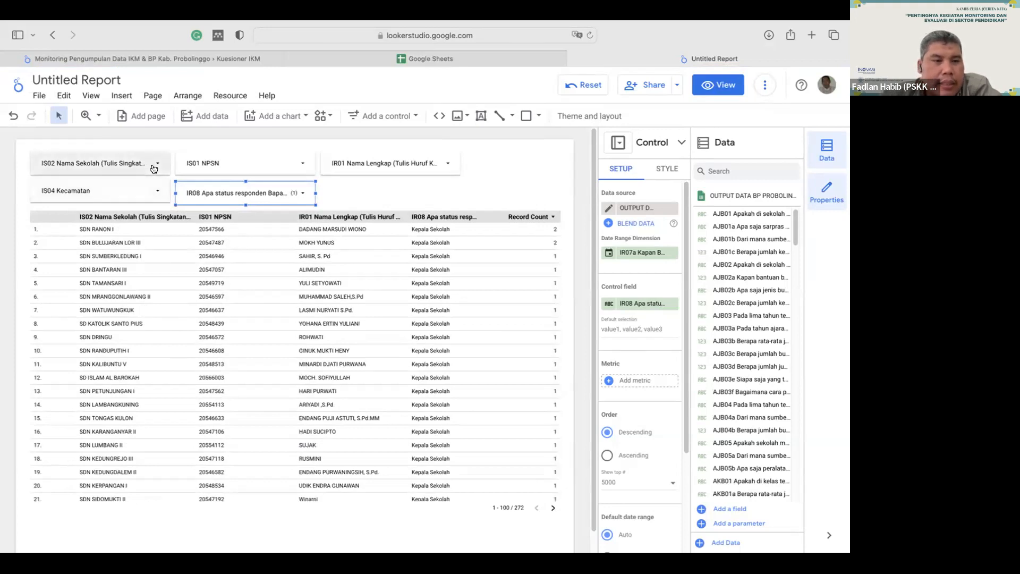
click(153, 168)
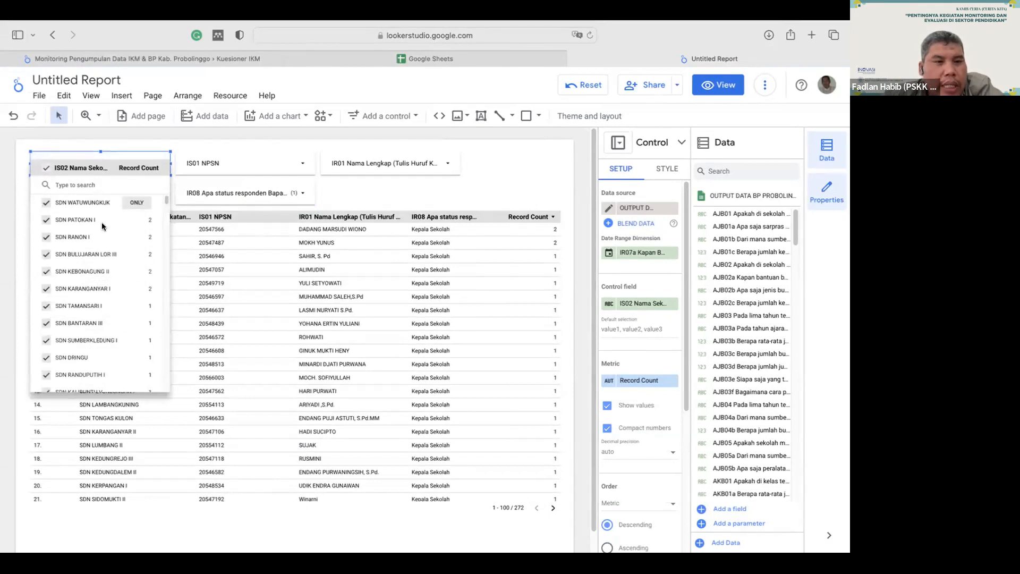
click(47, 172)
click(46, 202)
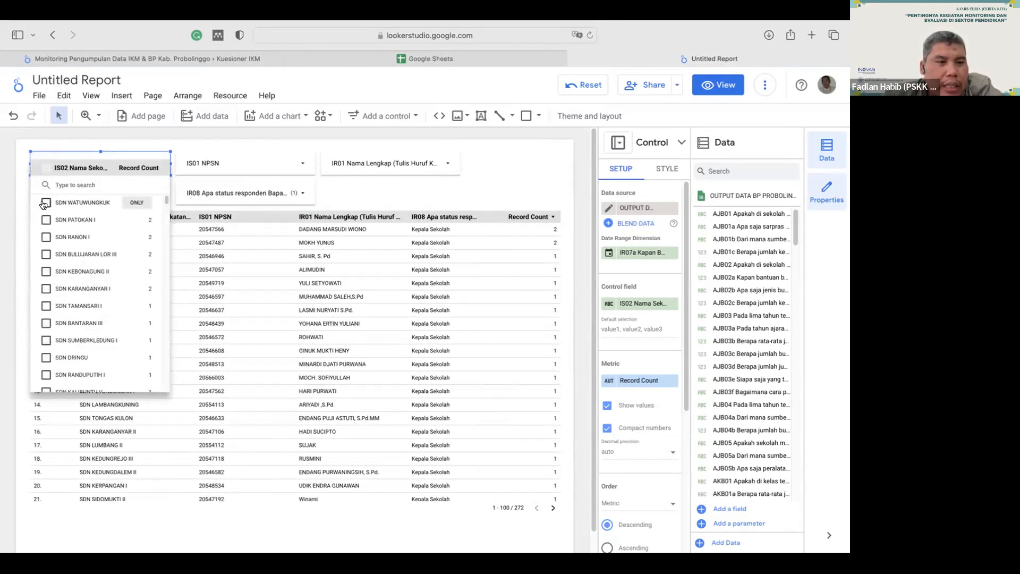
click(46, 219)
click(45, 237)
click(46, 254)
click(45, 271)
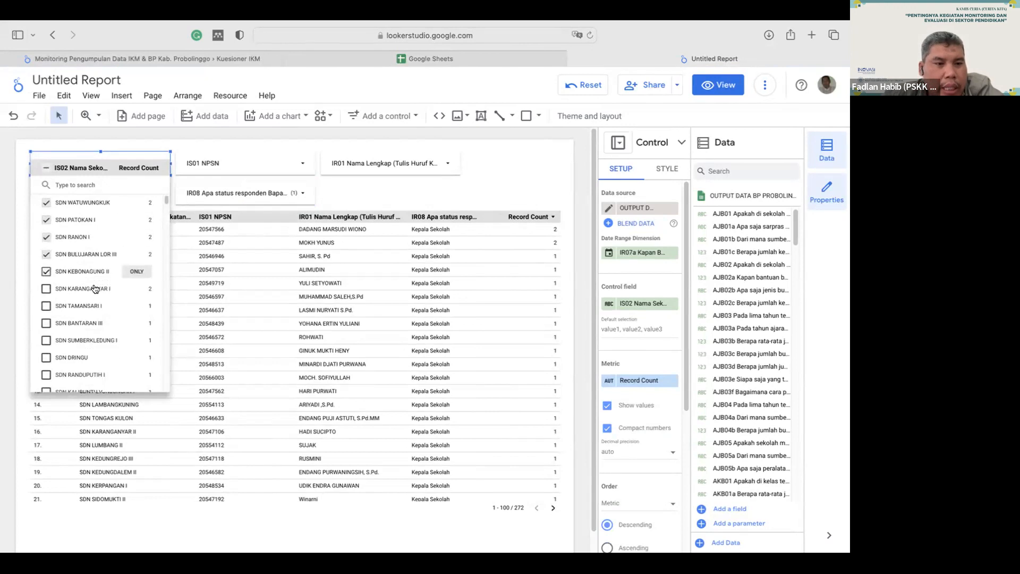
click(45, 288)
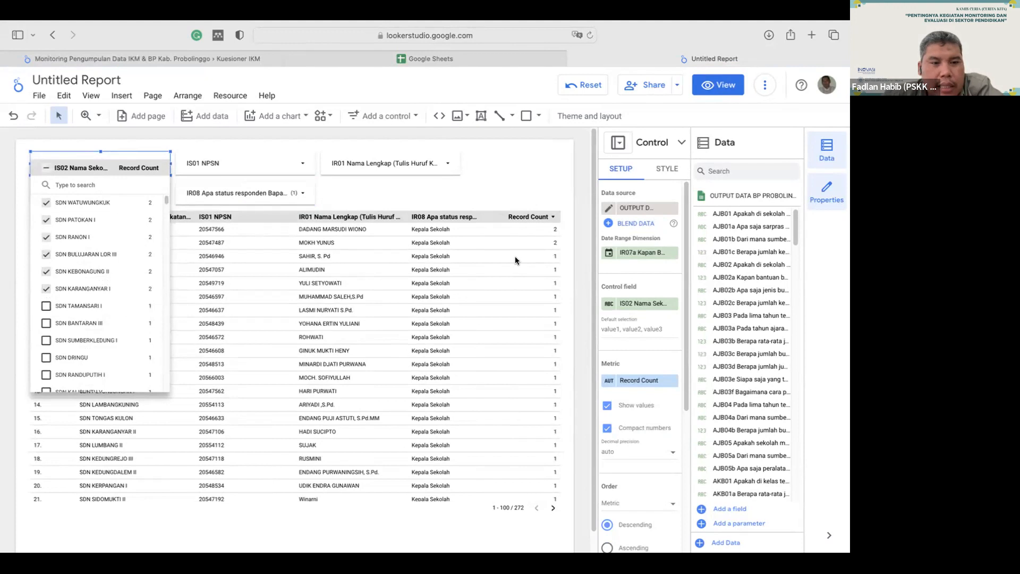
click(502, 187)
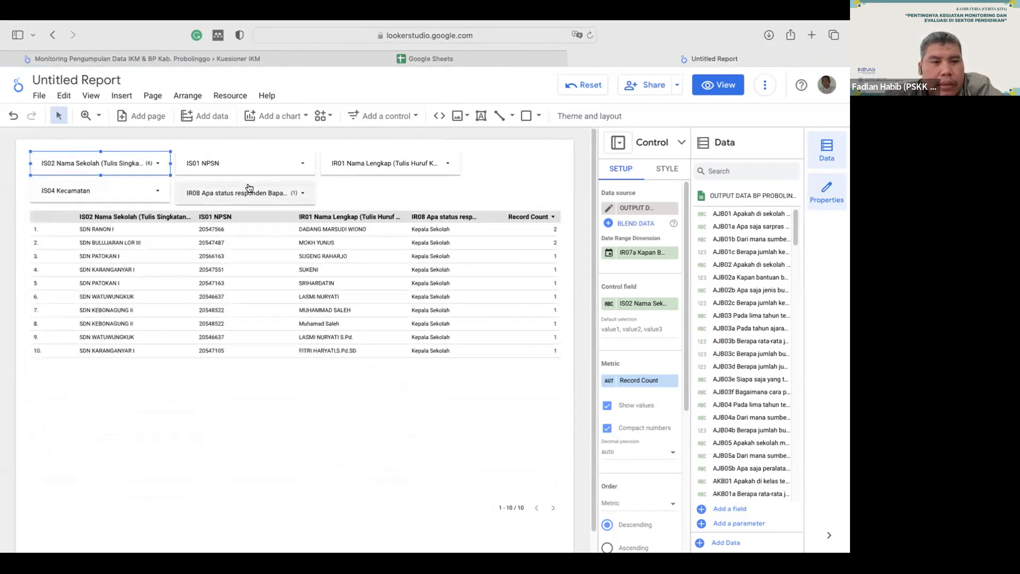
- Remove the IS01 NPSN metric from the IS01 NPSN drop-down list and check its options without values
click(295, 168)
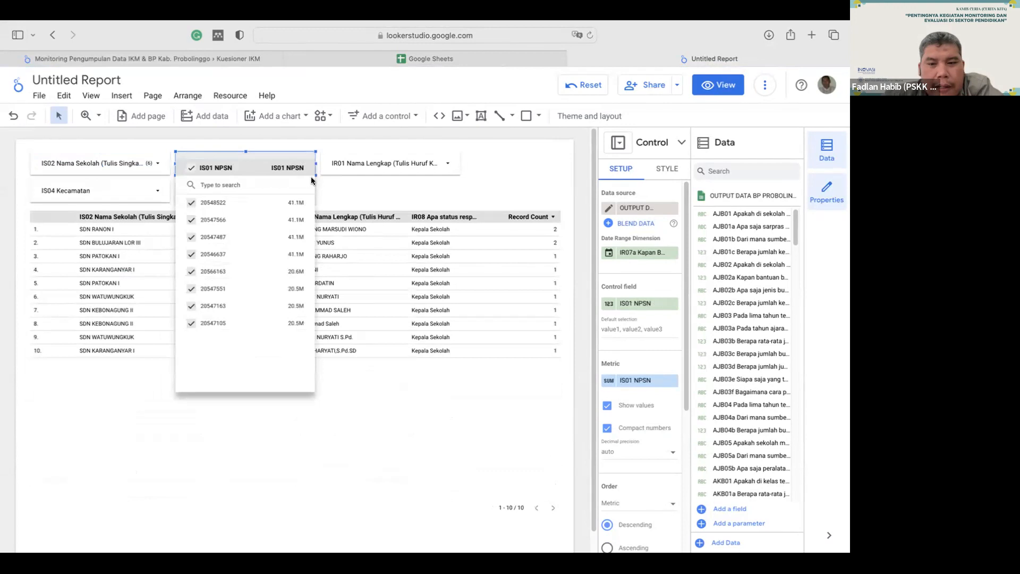
click(311, 179)
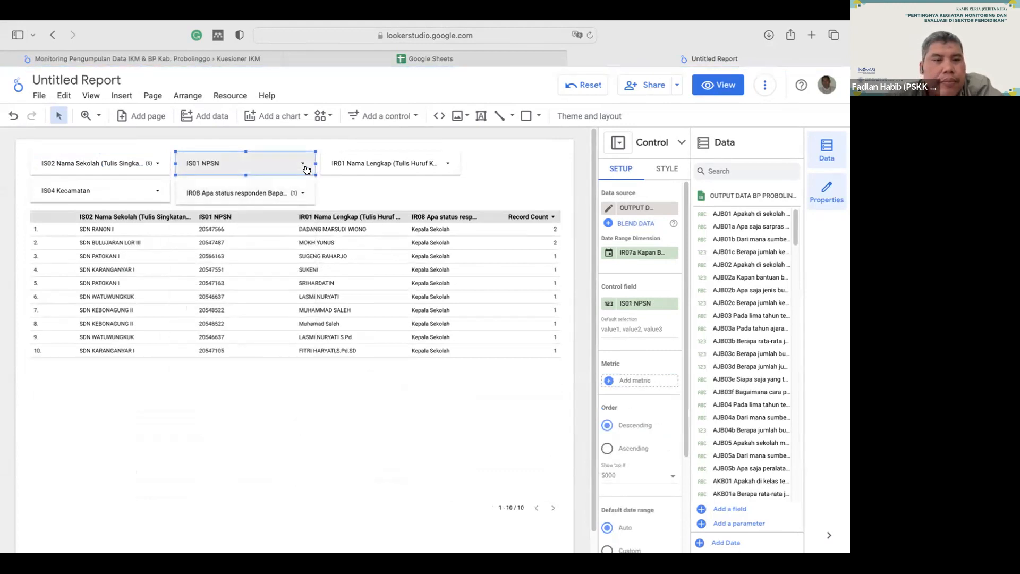
click(307, 170)
click(501, 179)
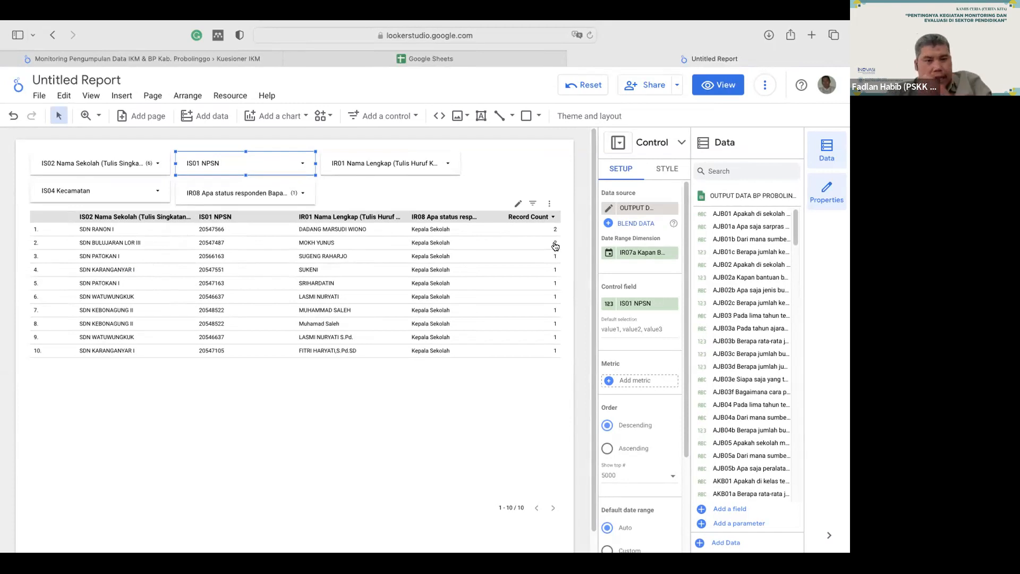
- Cross-filter the report by the SDN RANON I table row to examine its Kecamatan options, and reset the row selection
click(418, 232)
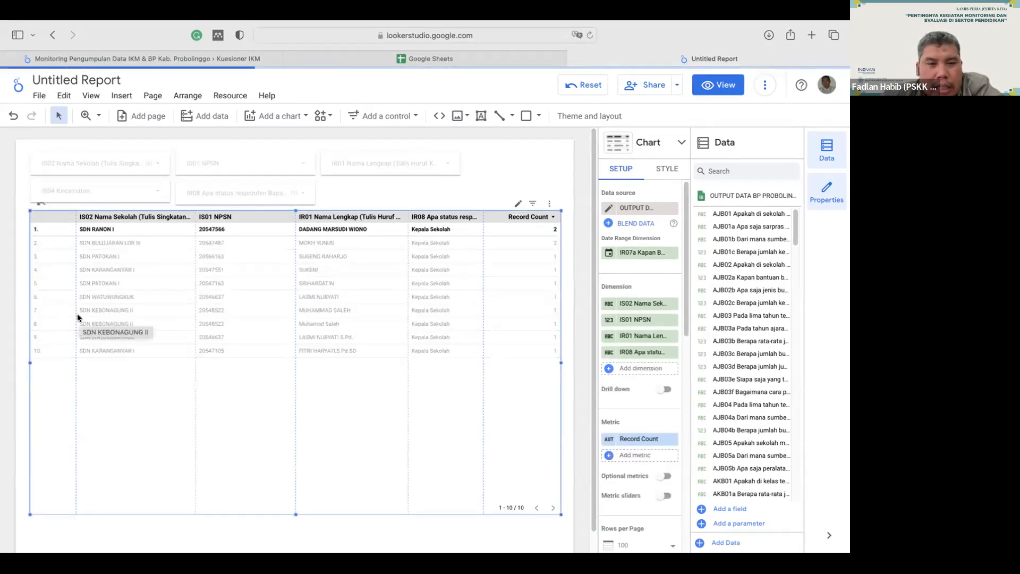
click(510, 173)
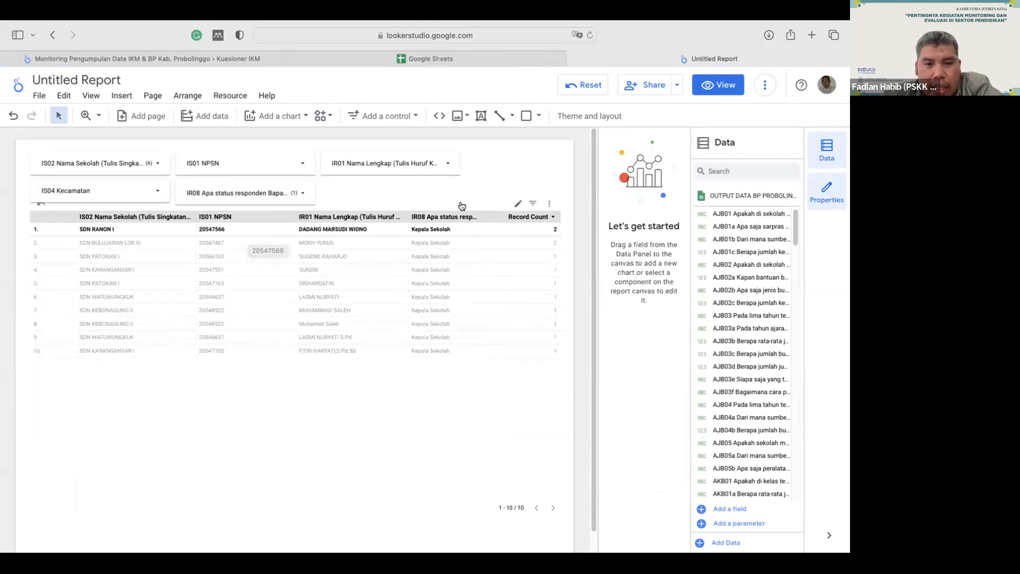
click(156, 191)
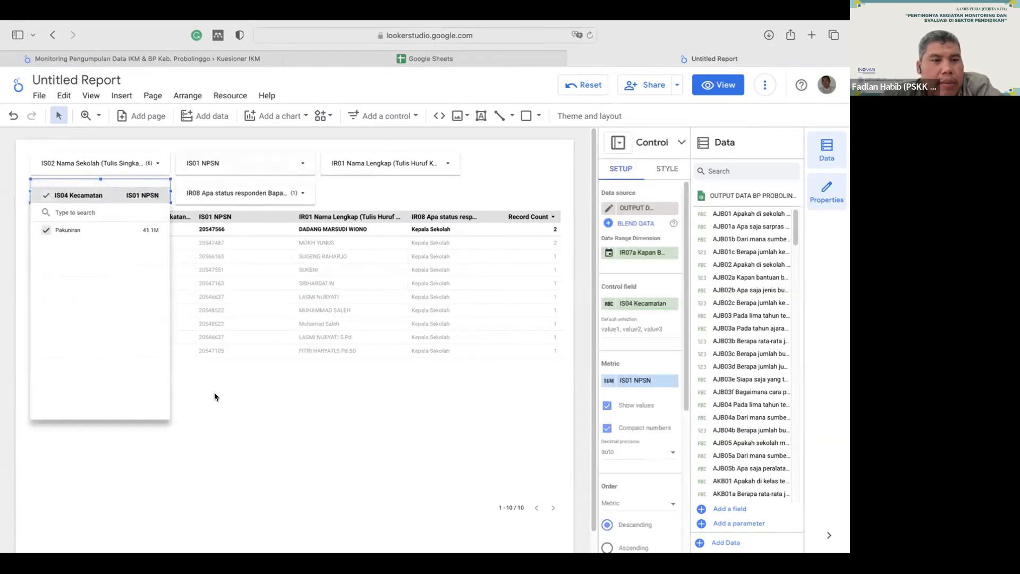
click(510, 186)
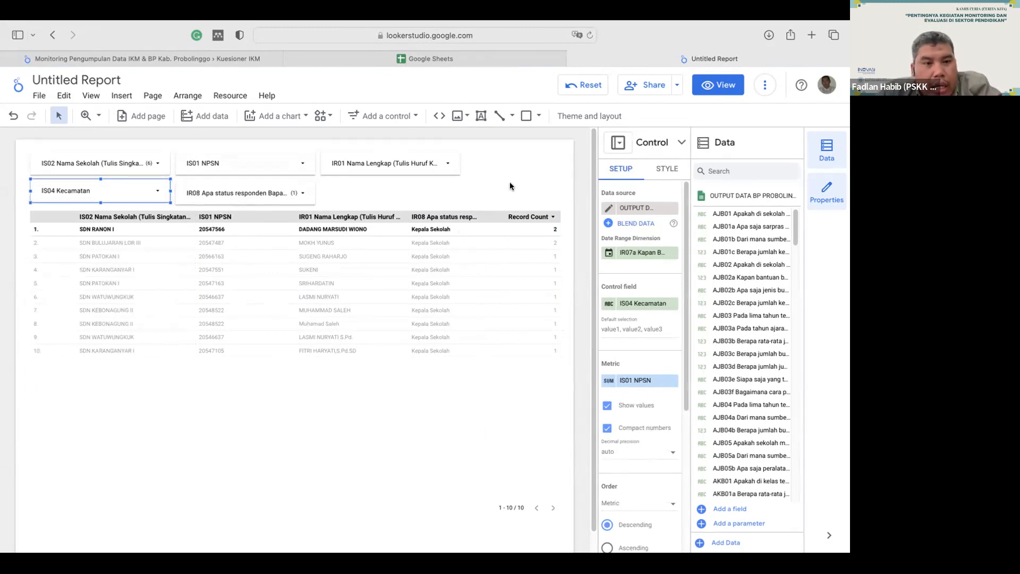
click(489, 215)
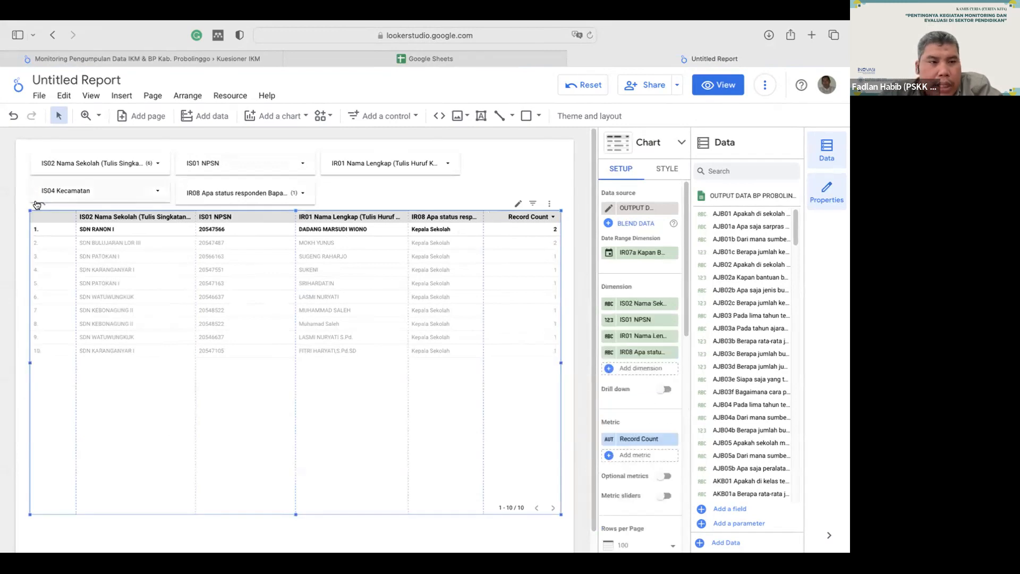
click(37, 206)
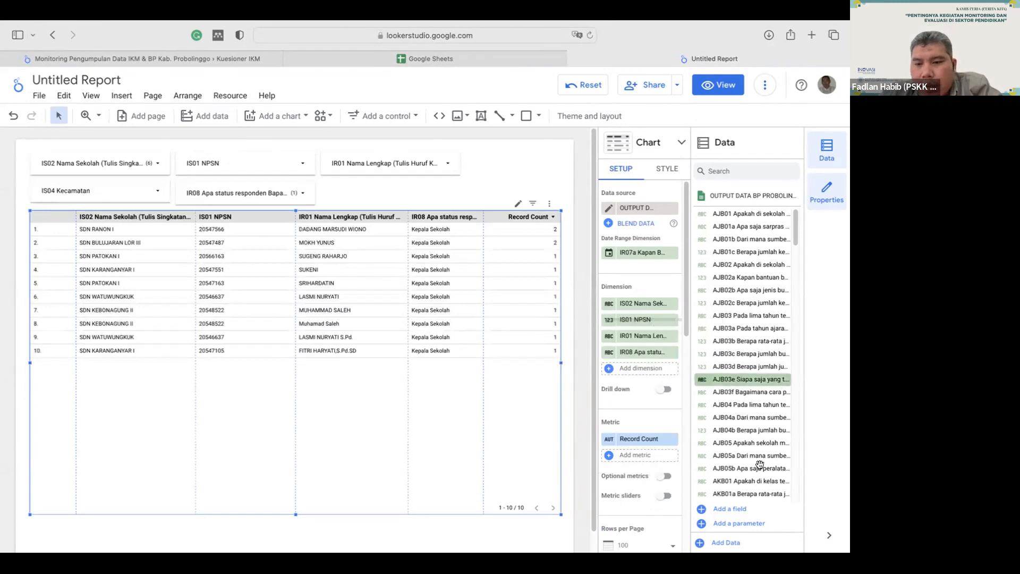
- Add Timestamp to the table as a fifth dimension, narrowing the school name column and widening the Timestamp column
click(635, 370)
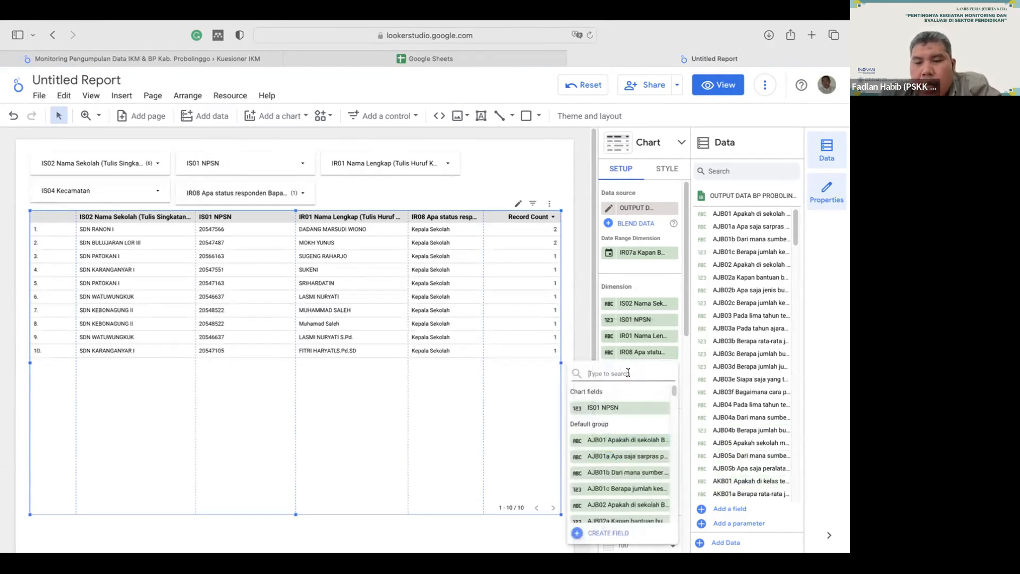
text(time)
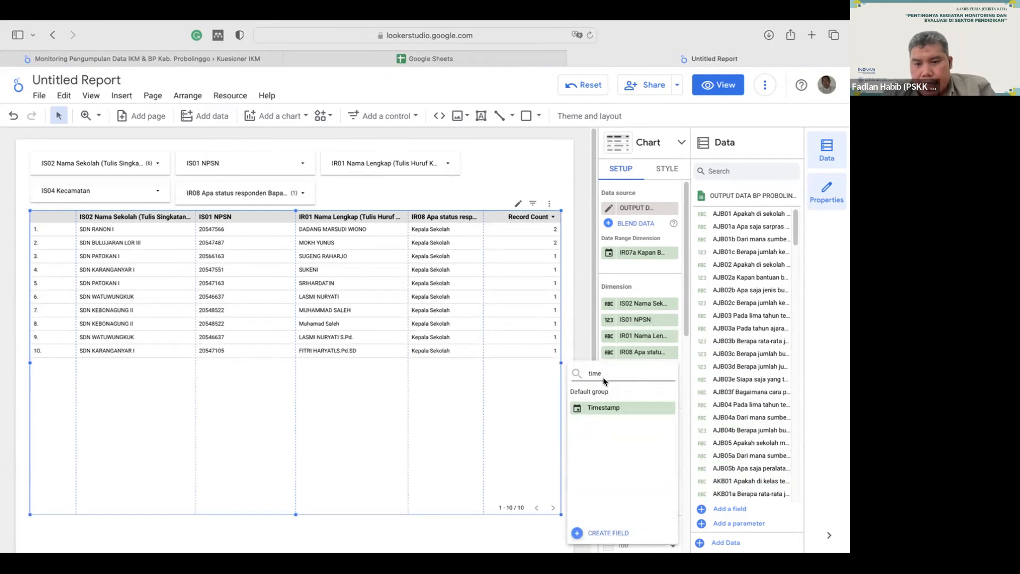
click(619, 408)
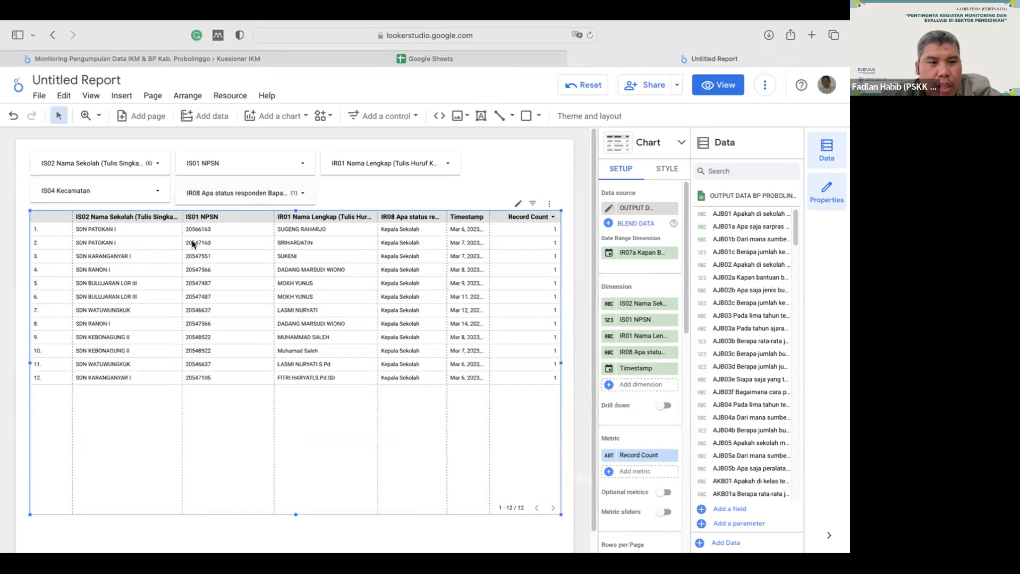
drag(182, 215, 167, 215)
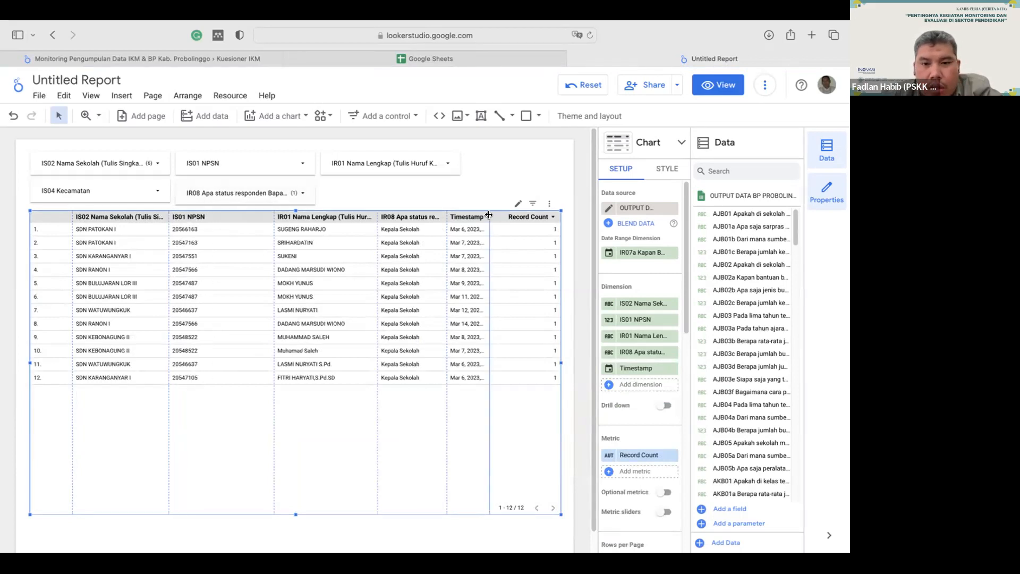
drag(488, 214, 504, 215)
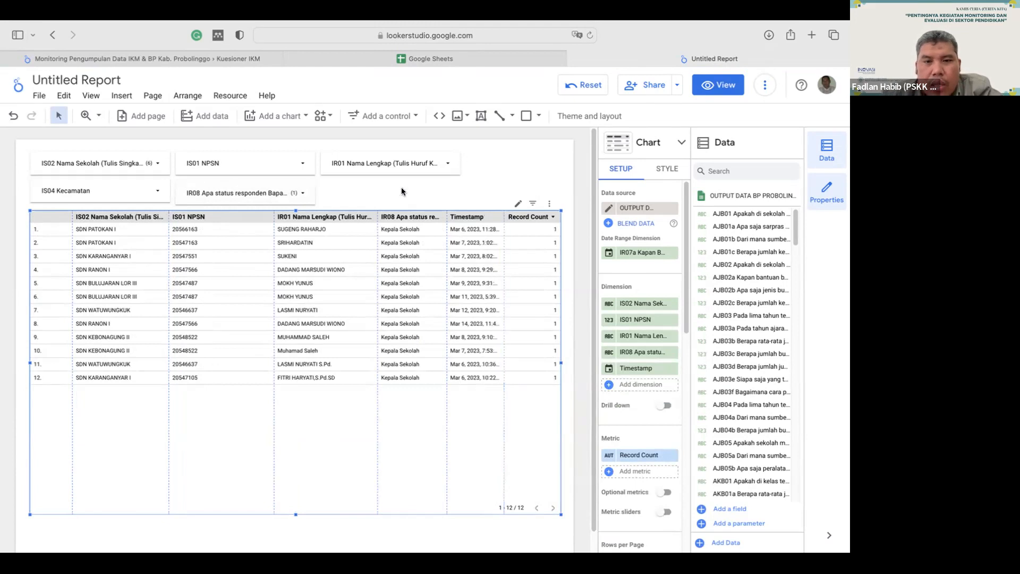
- Duplicate the IR01 Nama Lengkap drop-down list and place the copy beneath the original, beside the respondent status list
click(380, 152)
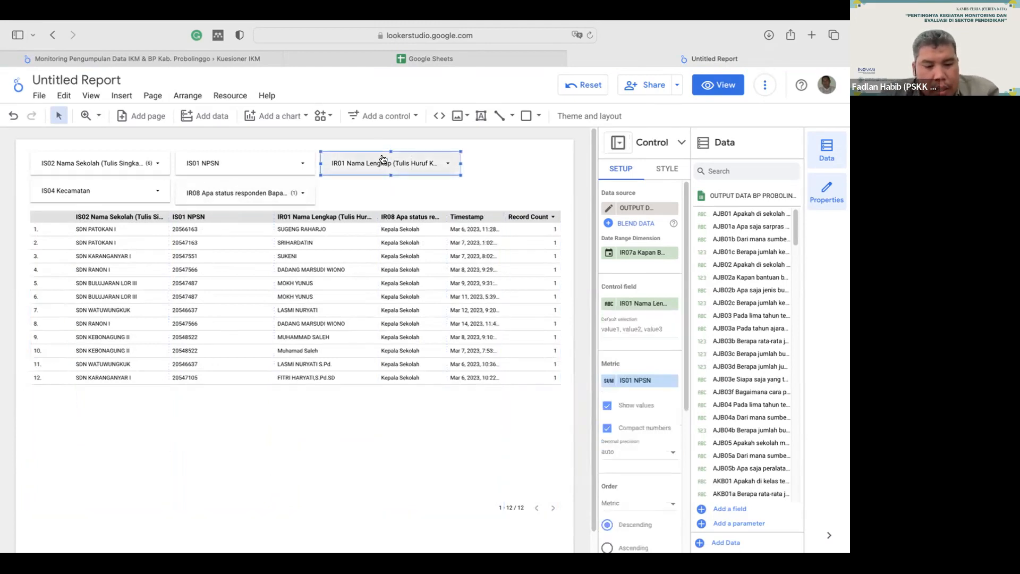
key(super+v)
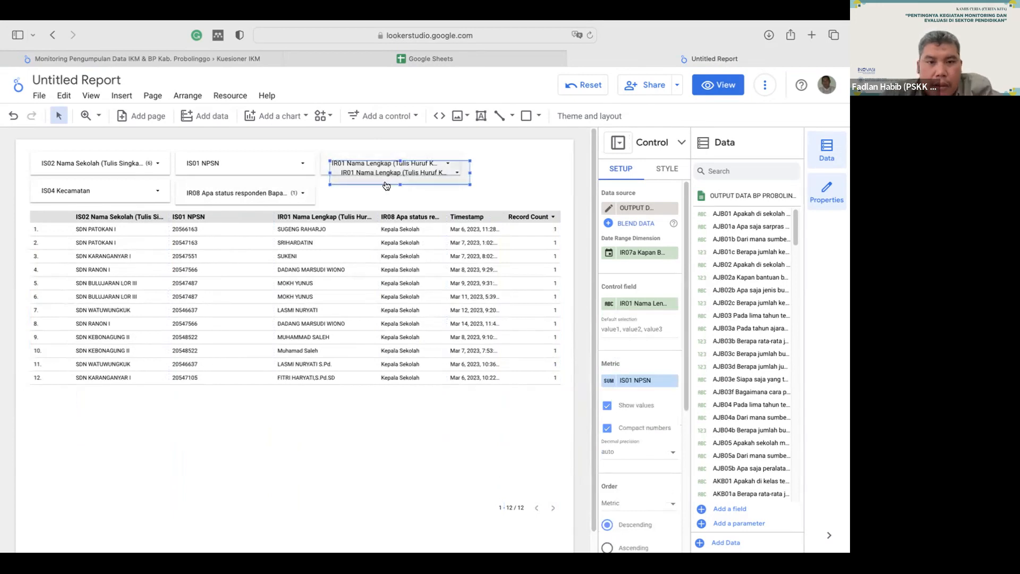
drag(374, 181, 364, 202)
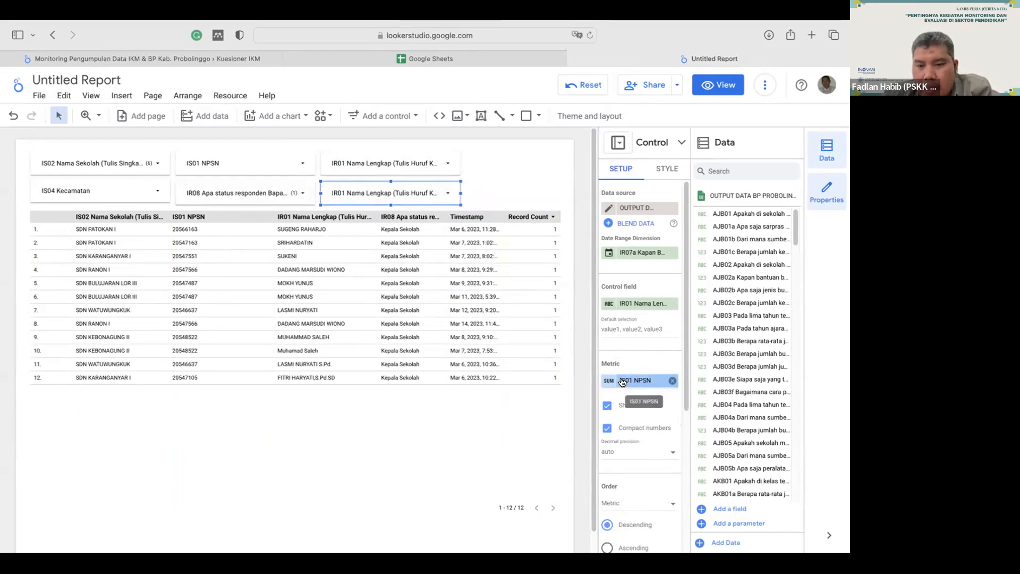
- Set the copied drop-down list's control field to Timestamp and remove its IS01 NPSN metric
click(642, 308)
text(time)
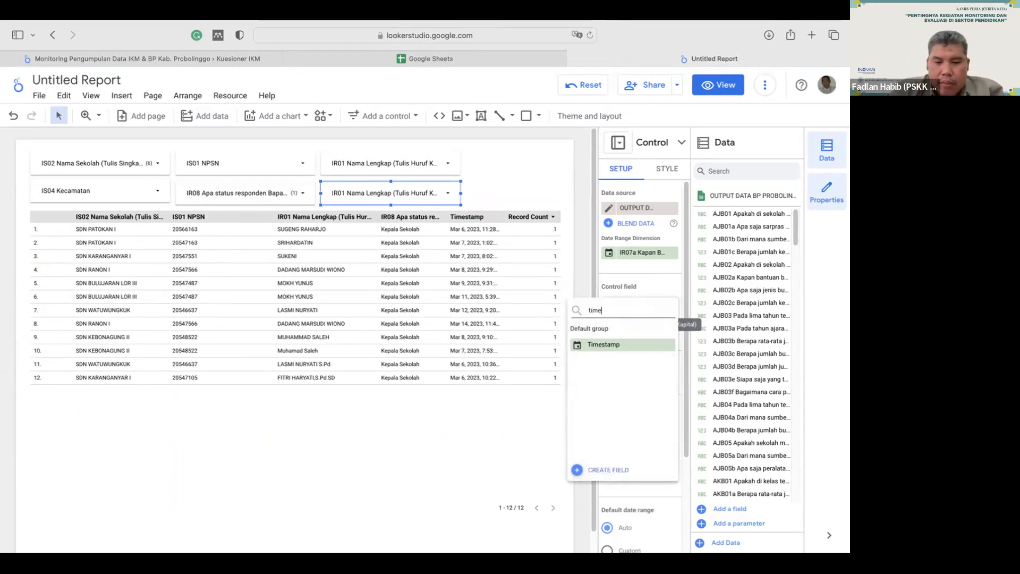
click(635, 346)
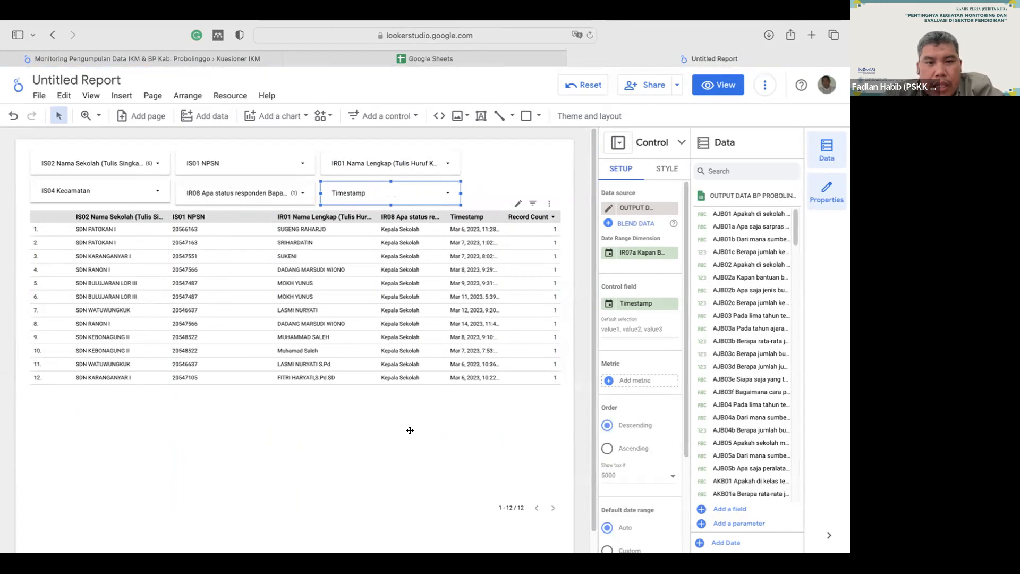
click(409, 430)
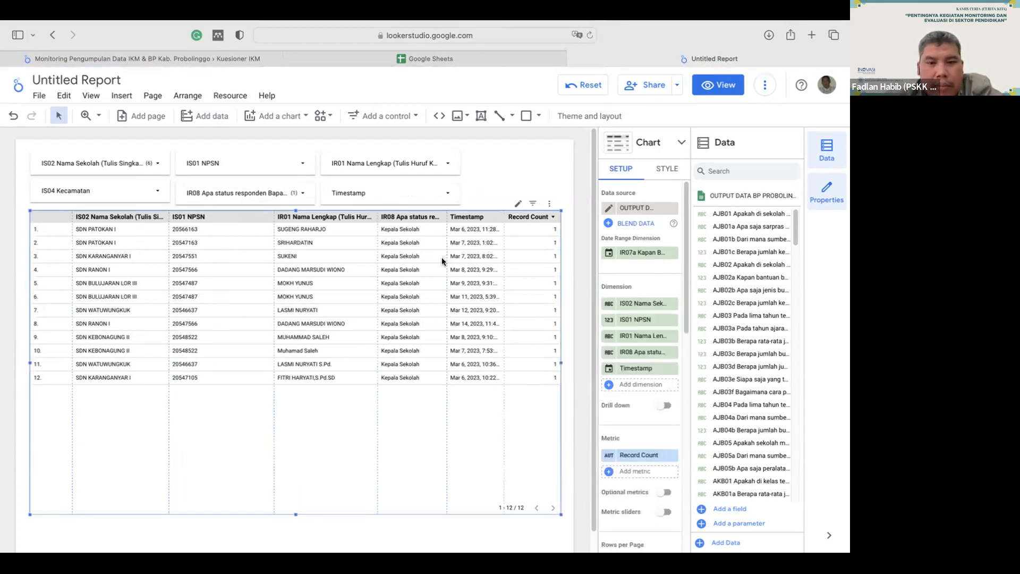
- Cross-filter the report by the table's first SDN PATOKAN I row, and reset the row selection
click(313, 230)
click(531, 164)
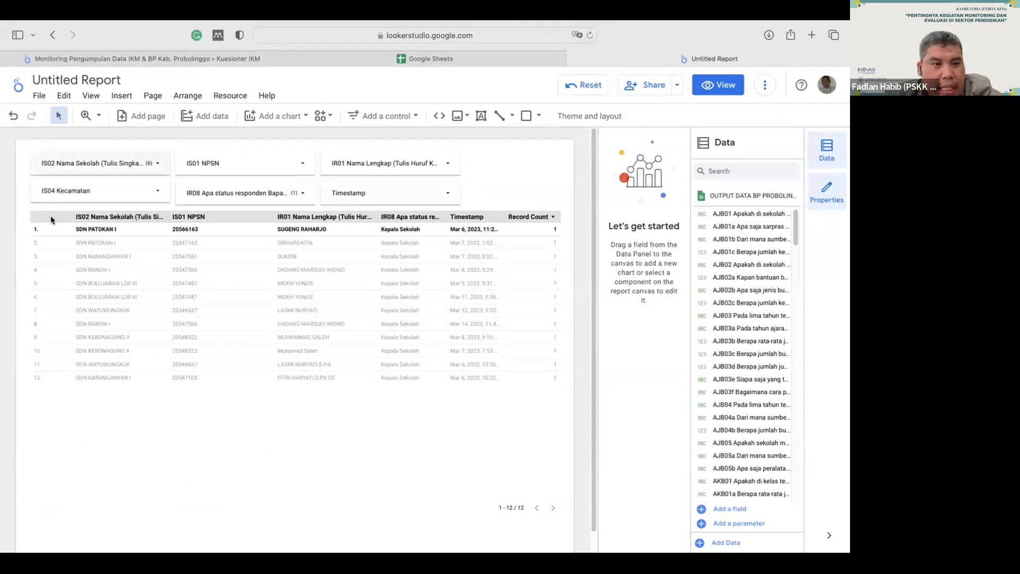
click(32, 220)
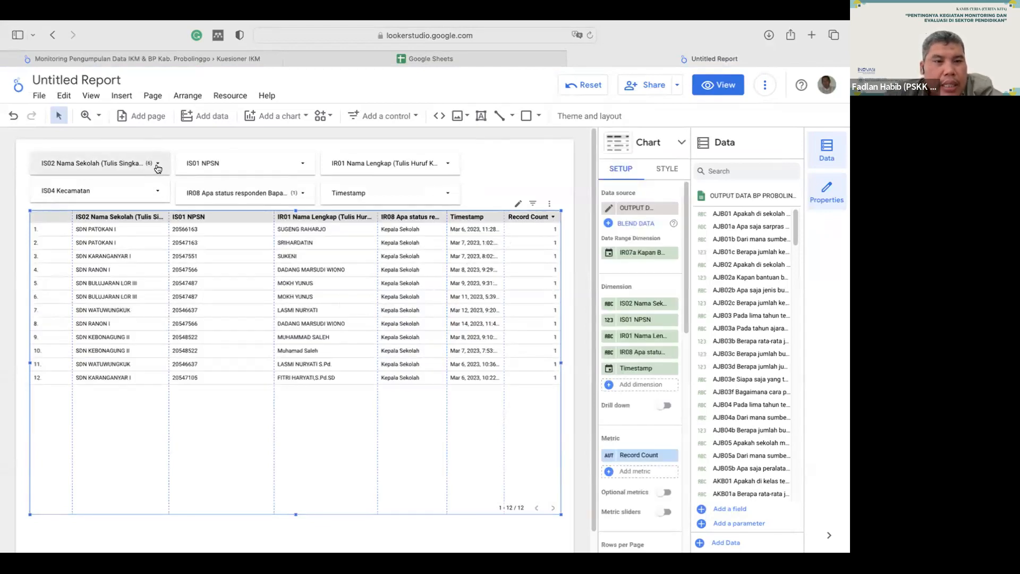
- Examine the options selected in the IR08 respondent status list and the IS02 Nama Sekolah list
click(298, 196)
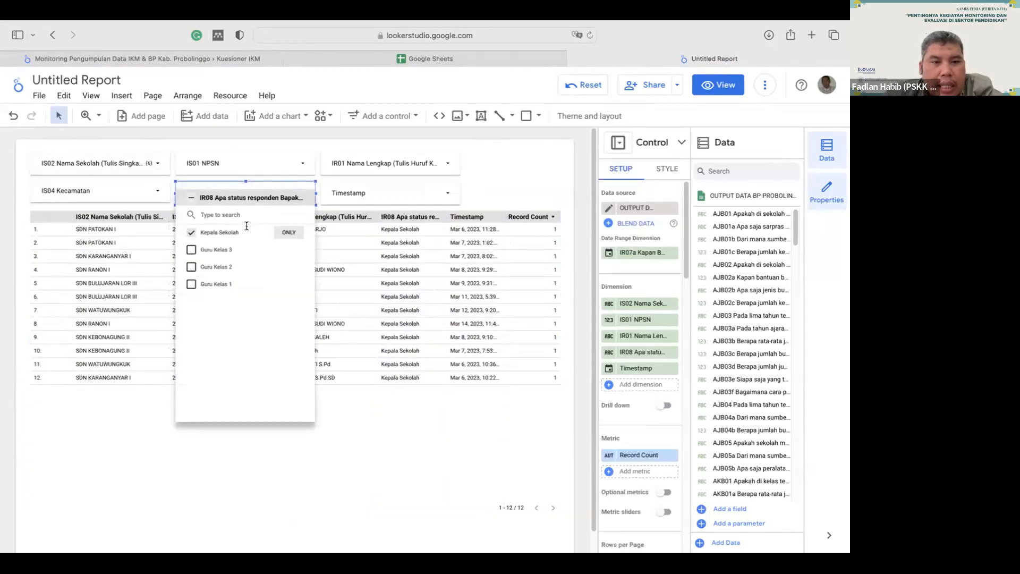
click(499, 164)
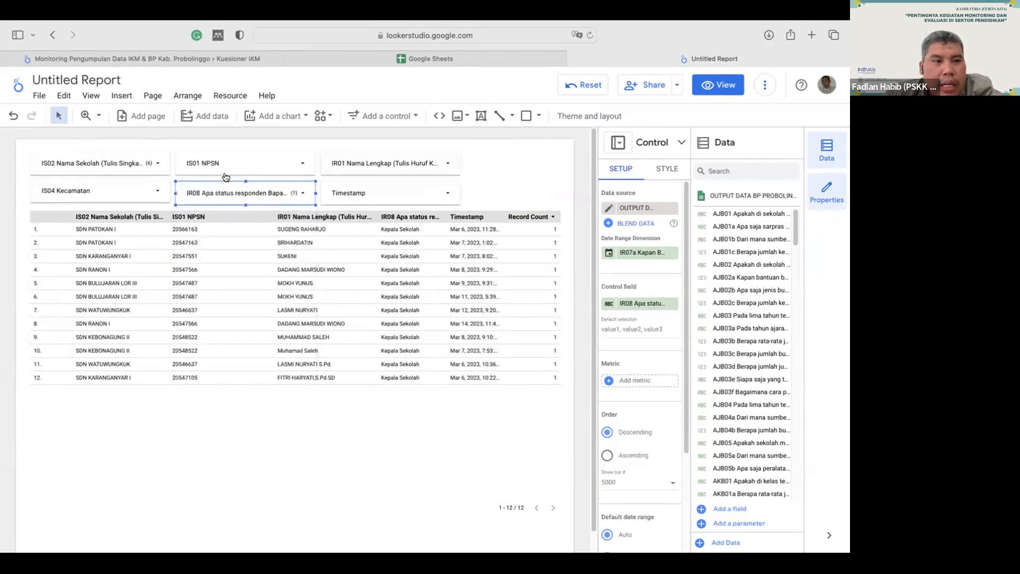
click(158, 163)
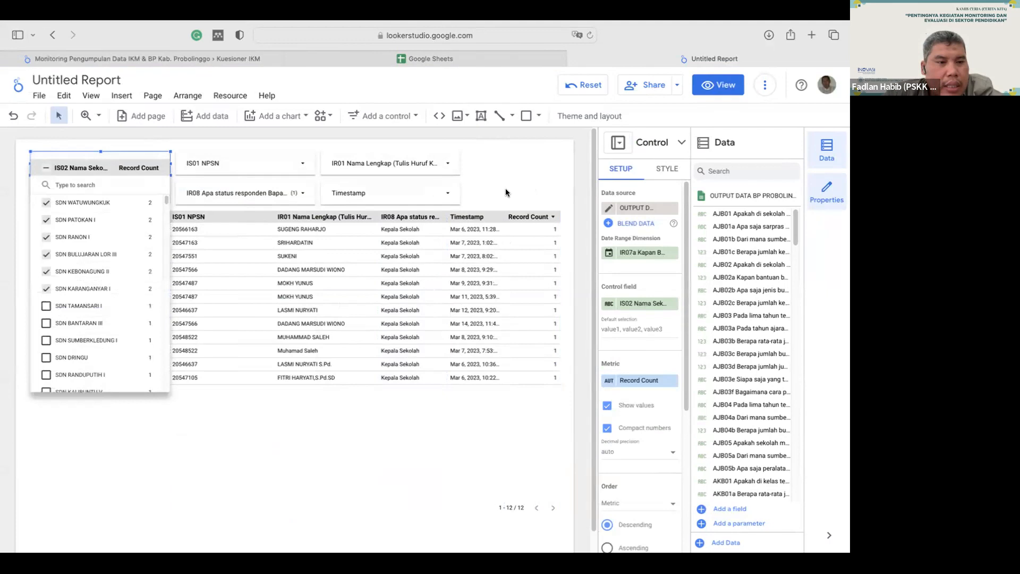
click(372, 312)
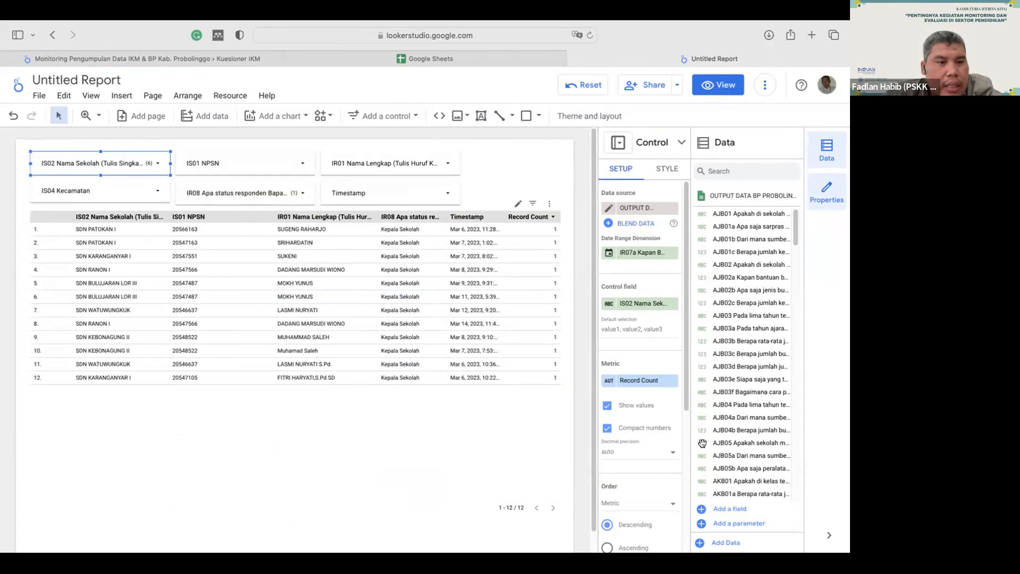
- Sort the table by IR01 Nama Lengkap and widen its Timestamp column to fit the full date and time
scroll(644, 464, down, 4)
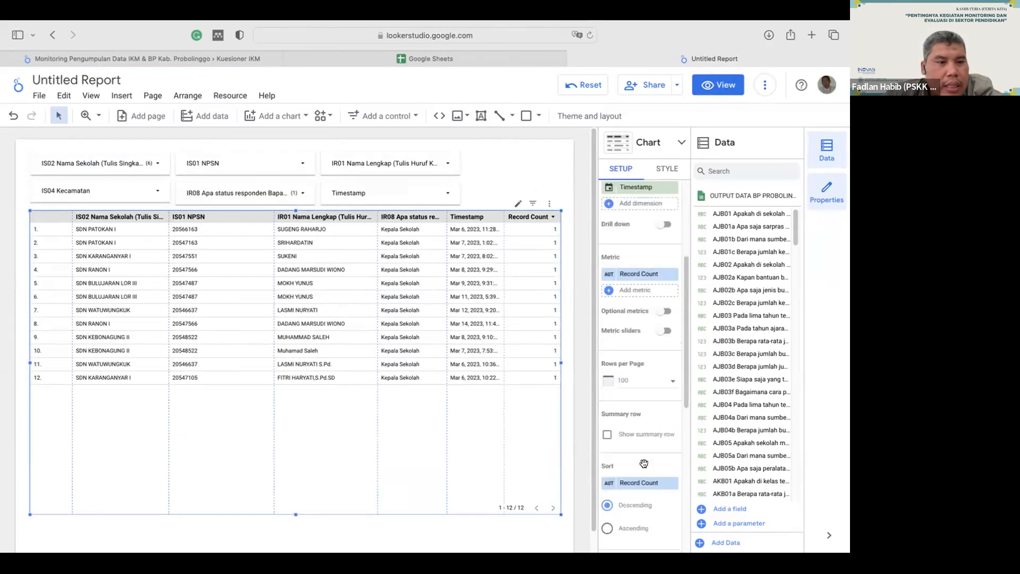
click(644, 464)
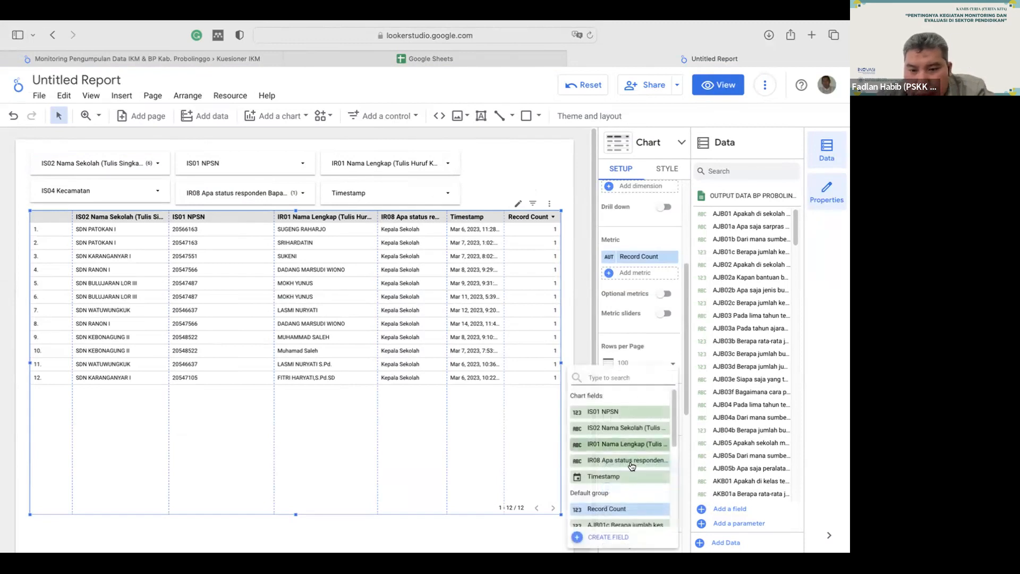
click(623, 445)
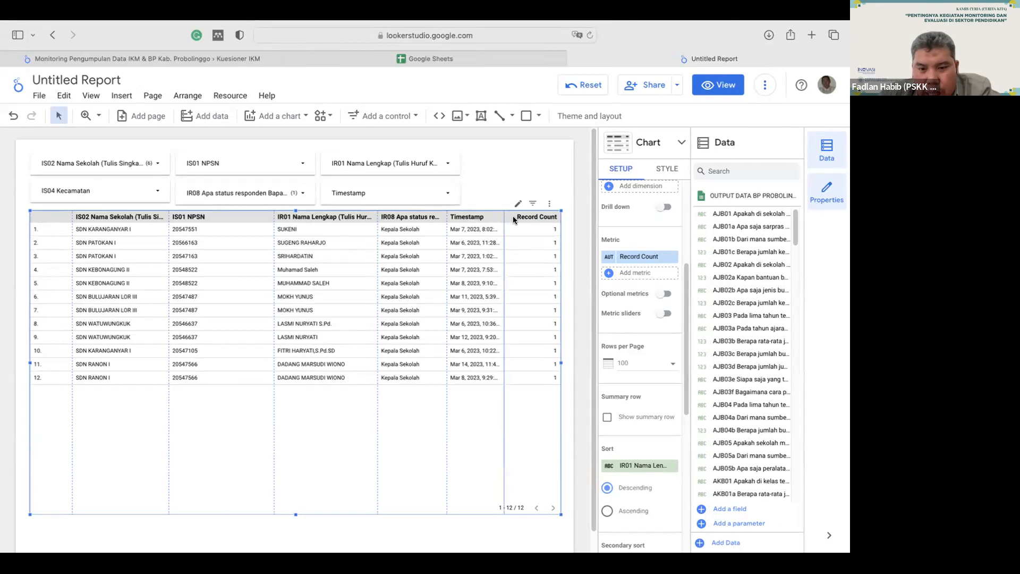
drag(514, 219, 526, 219)
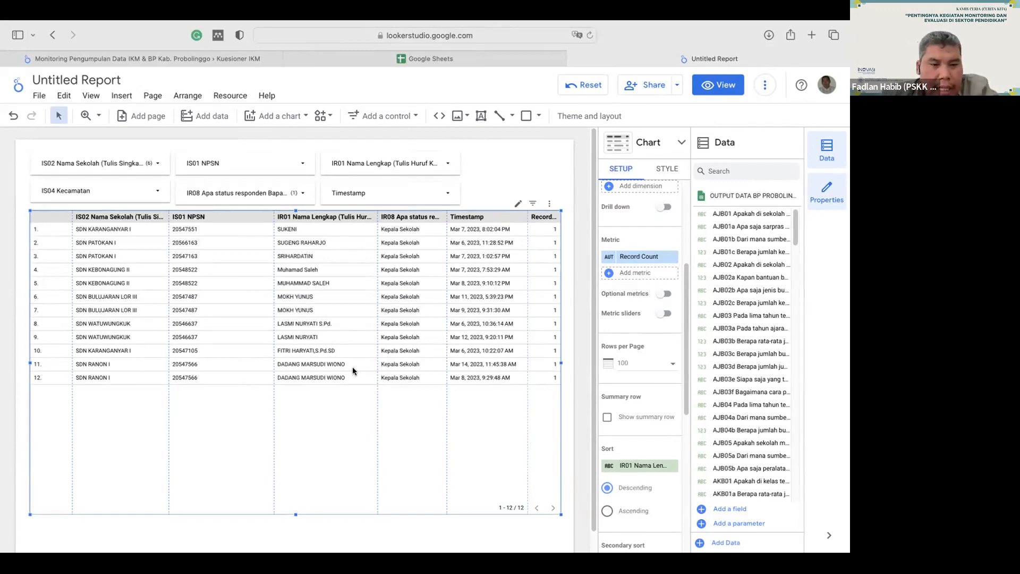
- Cross-filter by the table's last SDN RANON I row to examine the IS04 Kecamatan options, and reset the row selection
click(297, 377)
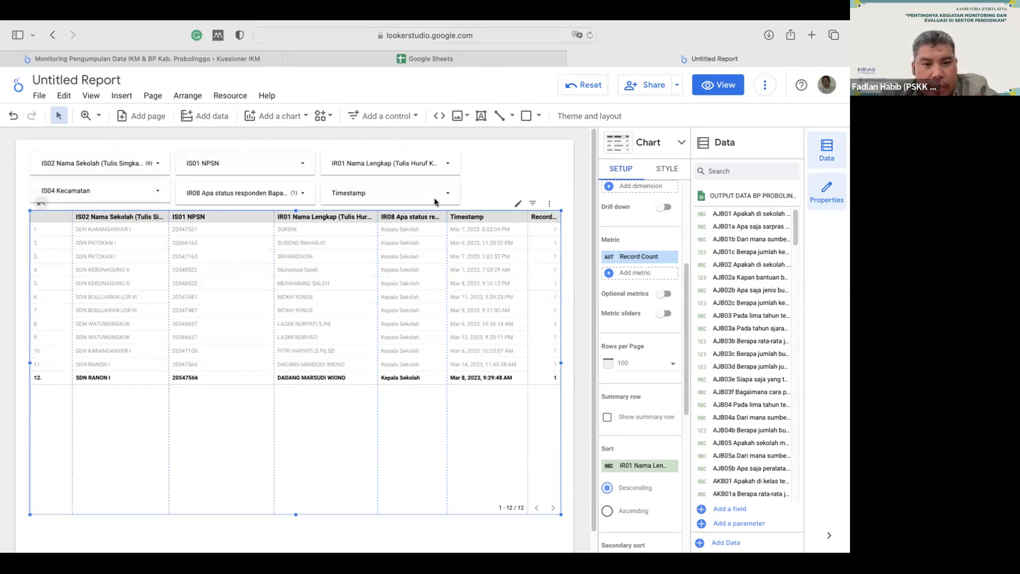
click(159, 194)
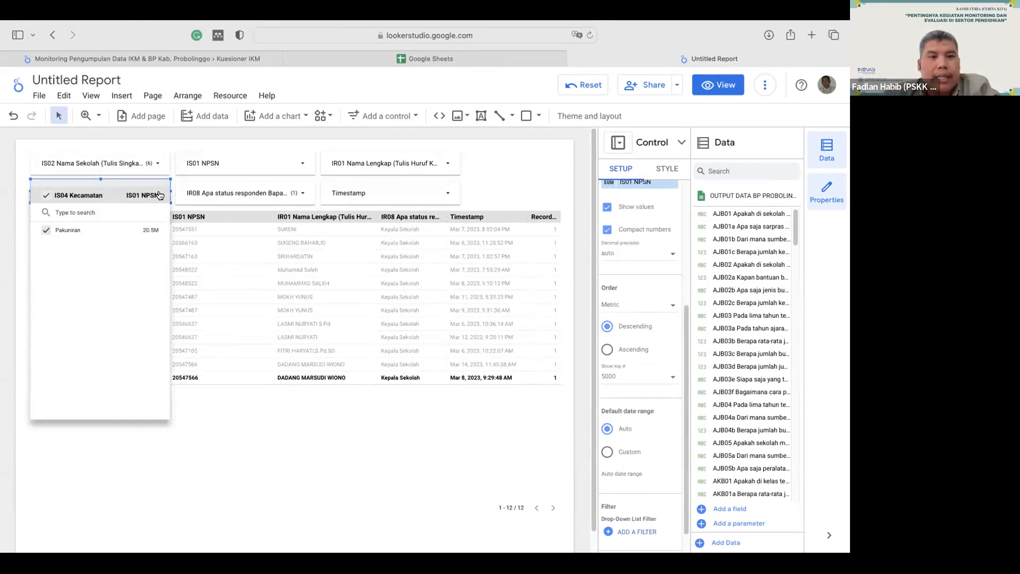
click(507, 184)
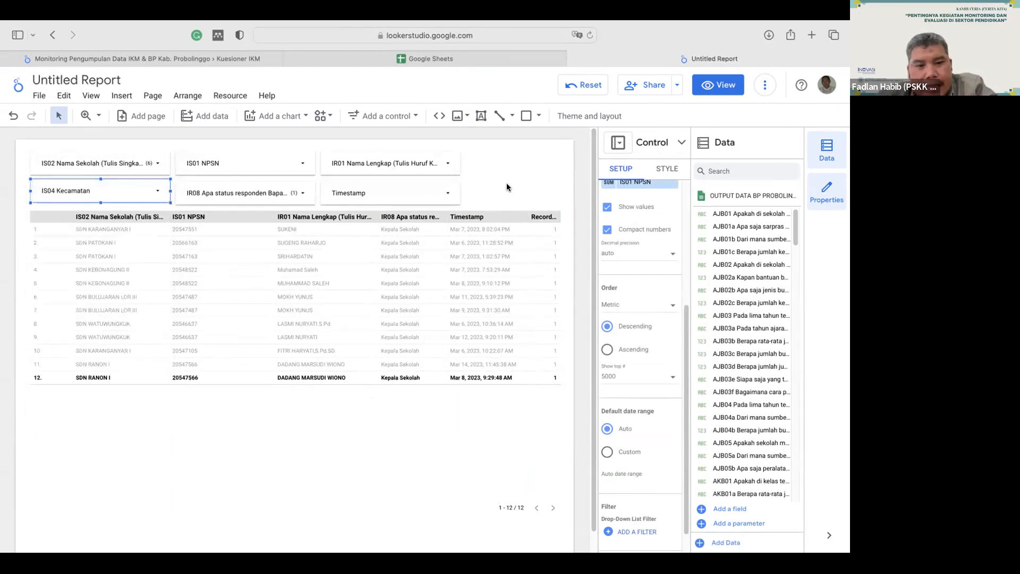
click(42, 210)
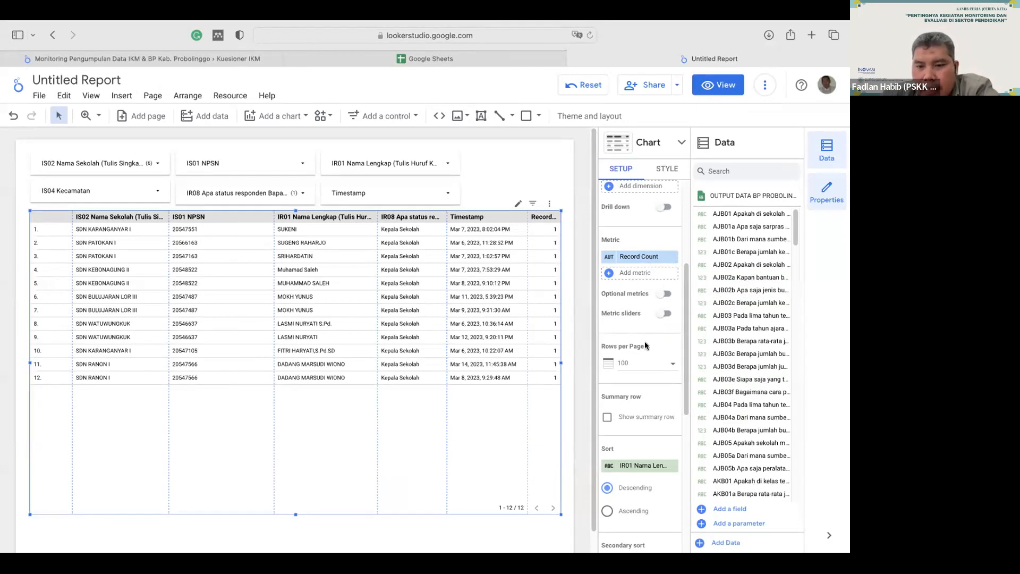
- Add IS04 Kecamatan as the table's first dimension, ahead of the school name, and narrow the row number column to widen it
scroll(645, 341, up, 4)
click(637, 384)
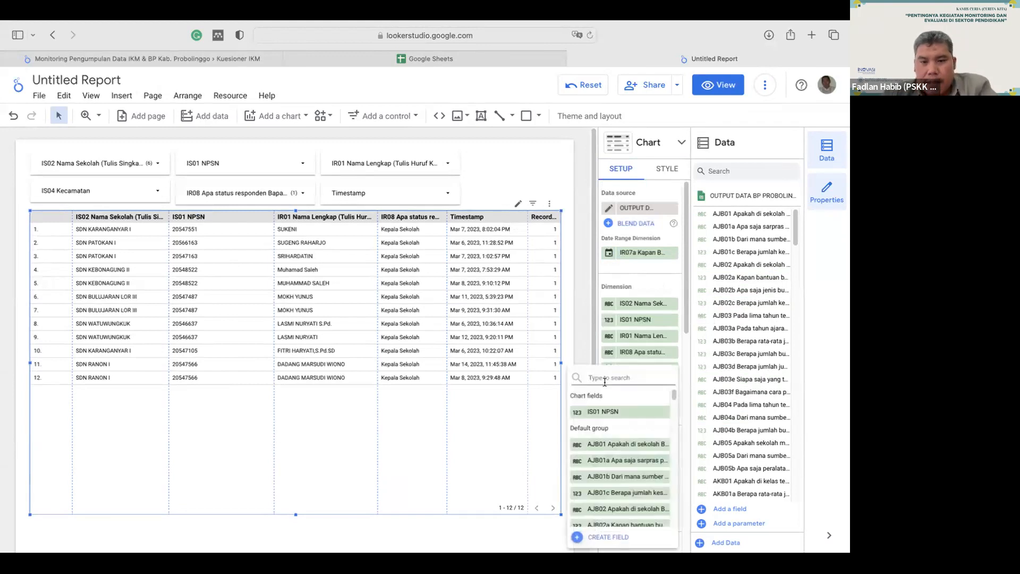
text(kecamt)
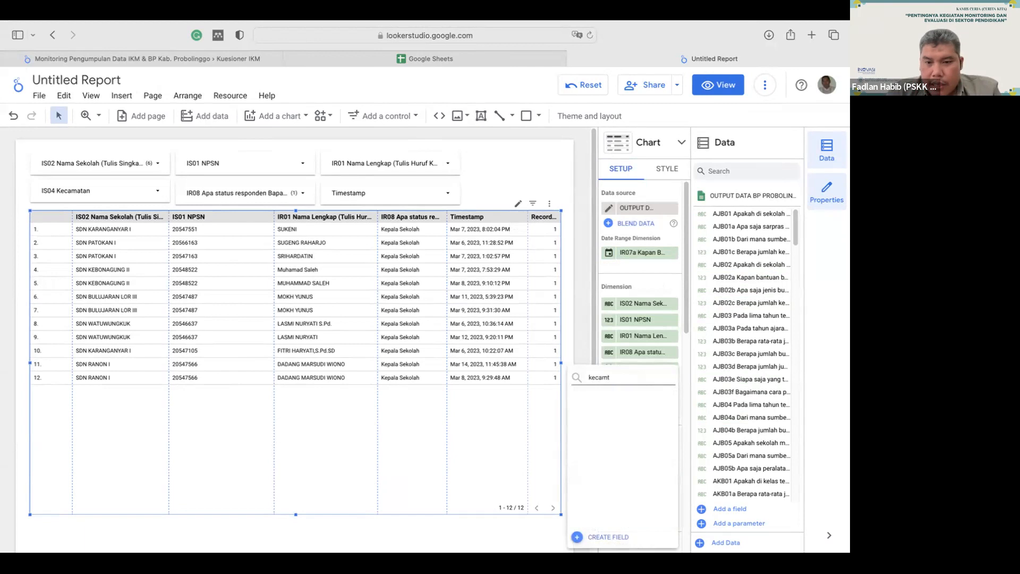
key(BackSpace)
click(629, 412)
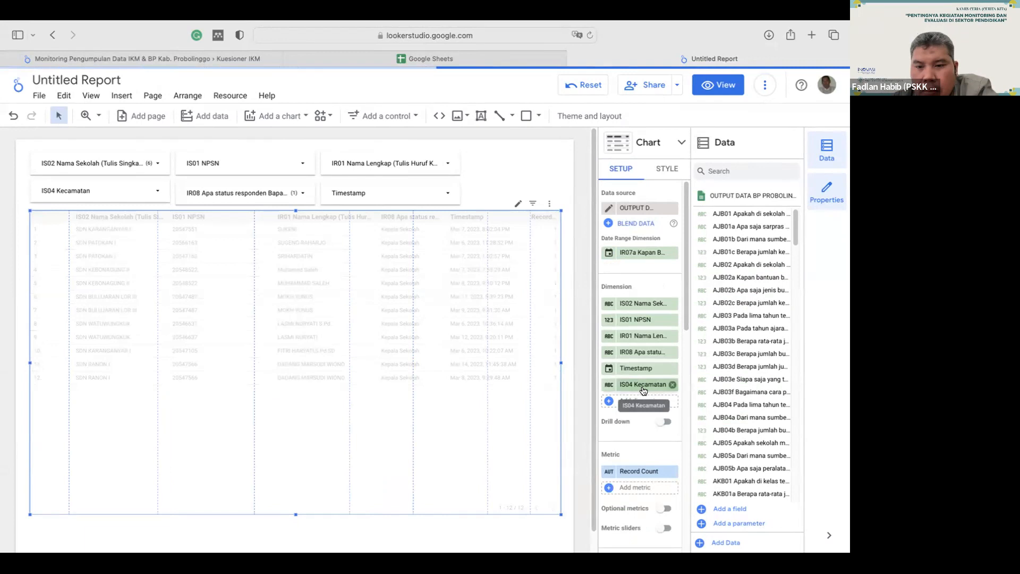
drag(636, 360, 646, 306)
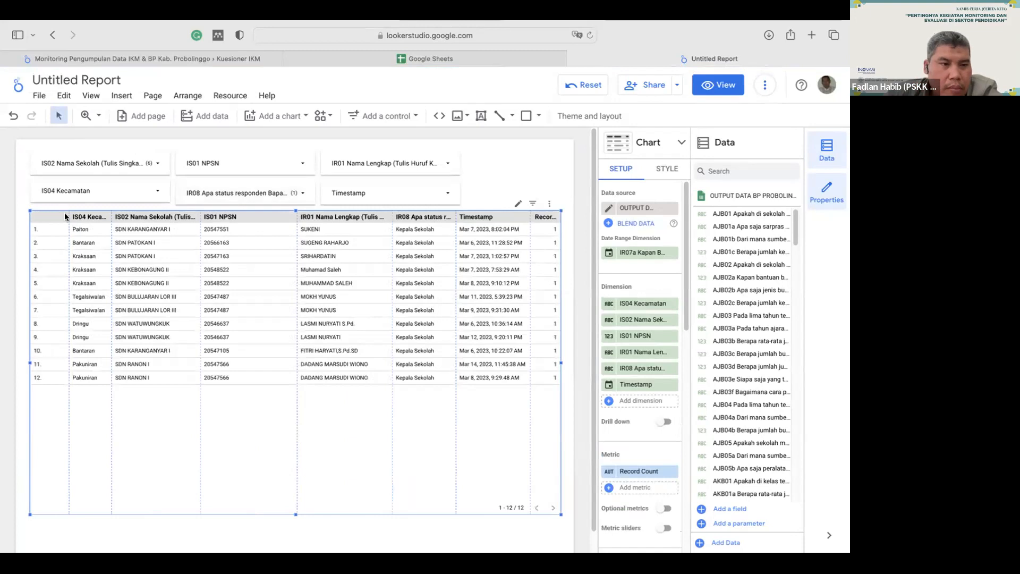
drag(55, 216, 52, 216)
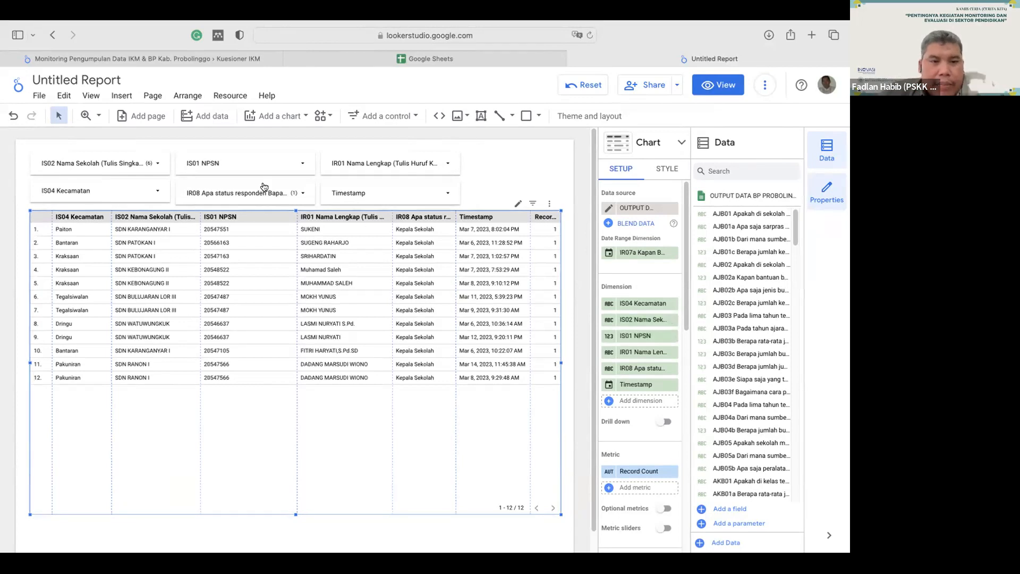
- Reset all report filters and limit the IR08 respondent status list to Guru Kelas 3 only
click(299, 197)
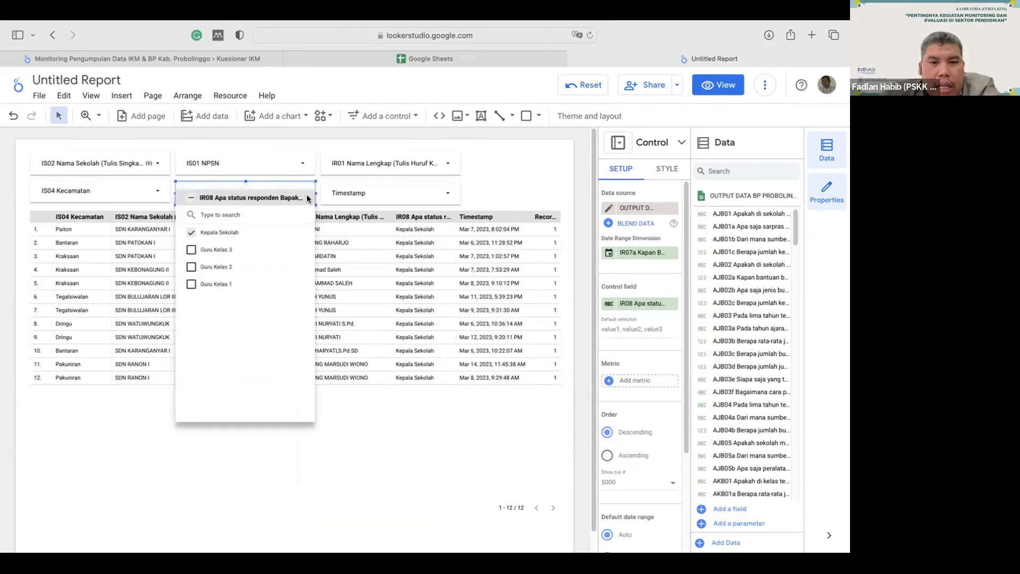
click(535, 85)
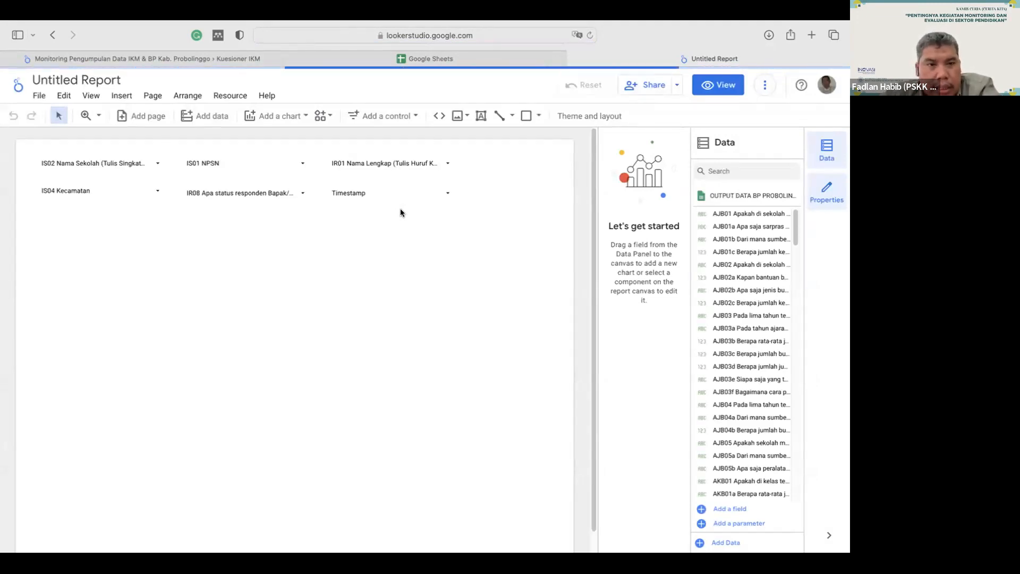
click(297, 191)
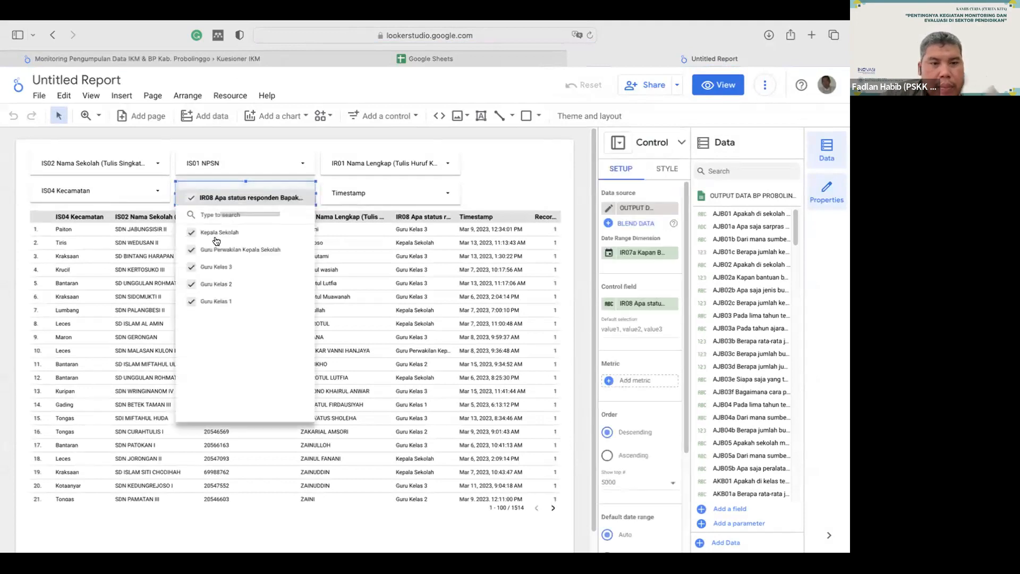
mouse_move(290, 265)
click(290, 267)
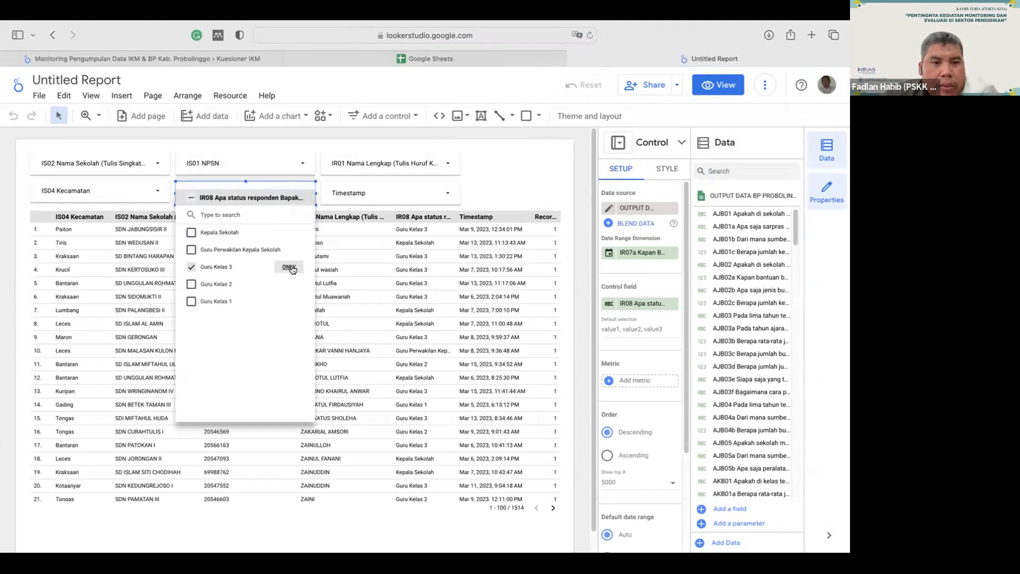
click(533, 175)
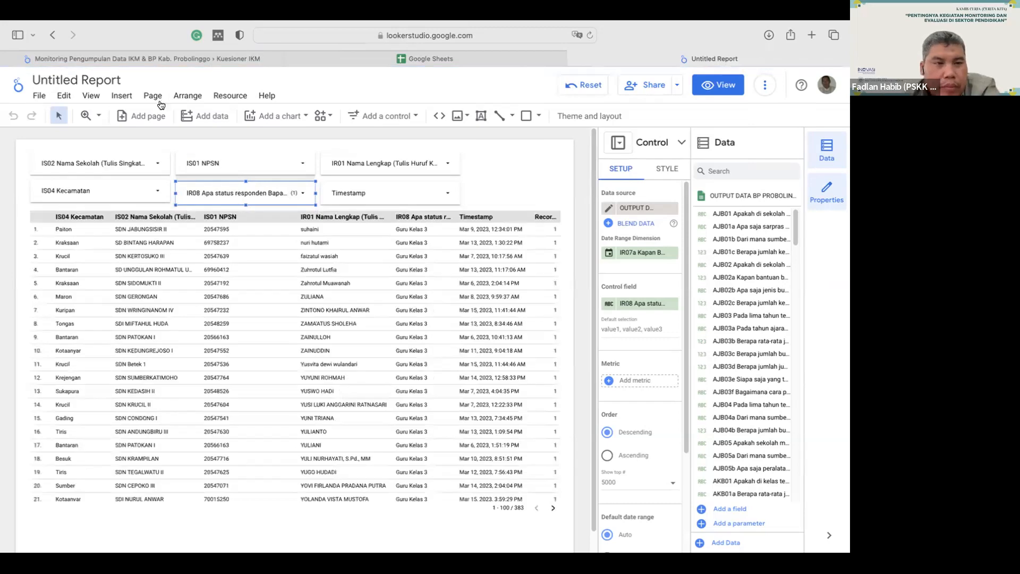
- Examine the school name options and the IS01 NPSN options under the Guru Kelas 3 filter
click(159, 168)
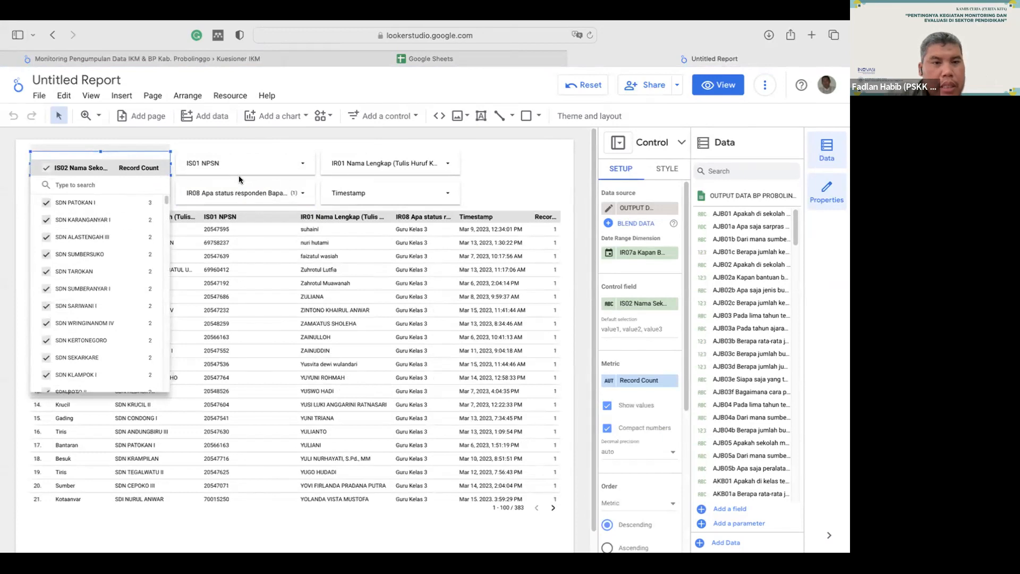
click(480, 166)
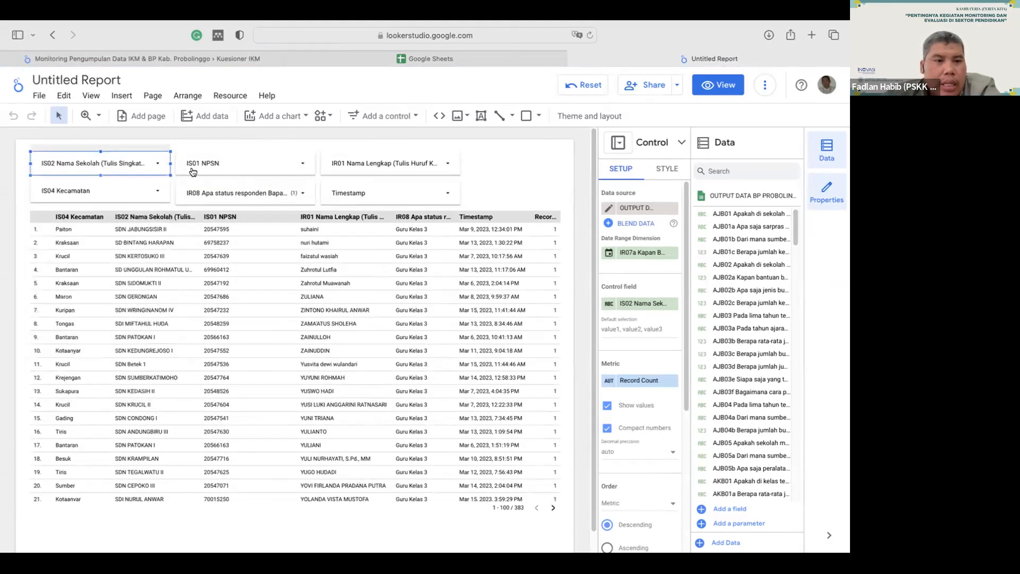
click(260, 170)
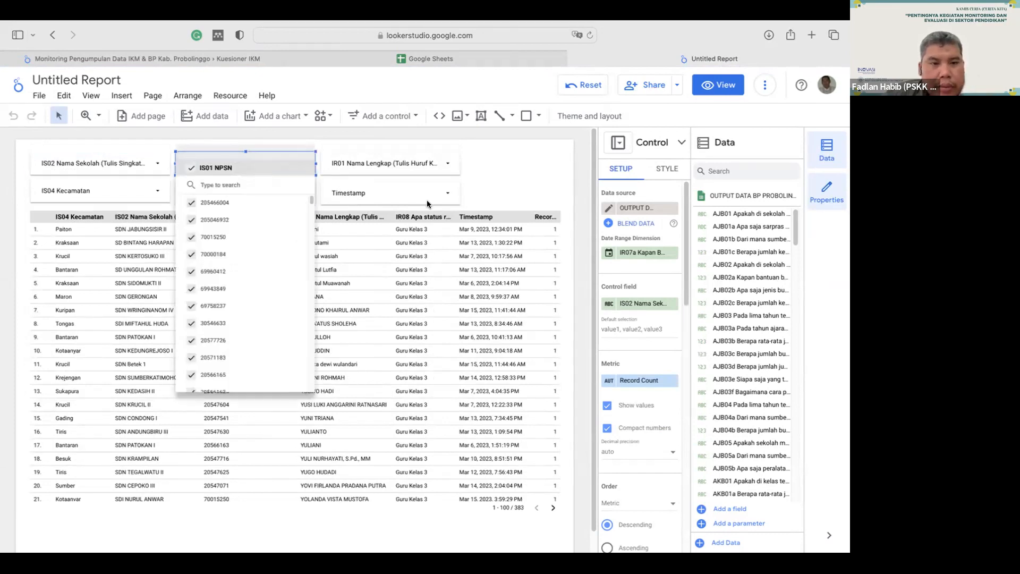
- Filter the report to the school SDN PATOKAN I only
click(125, 164)
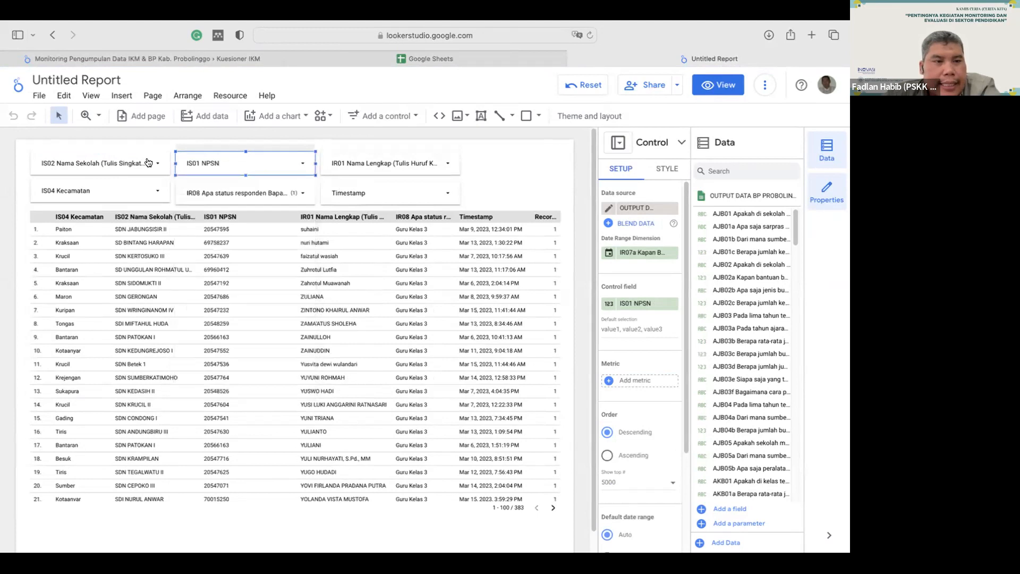
mouse_move(123, 207)
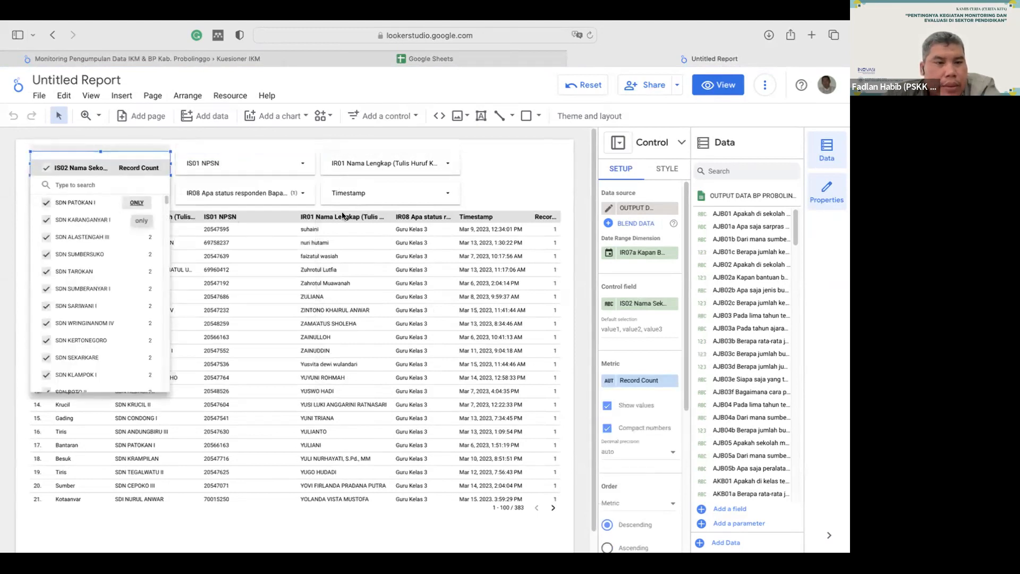
click(140, 203)
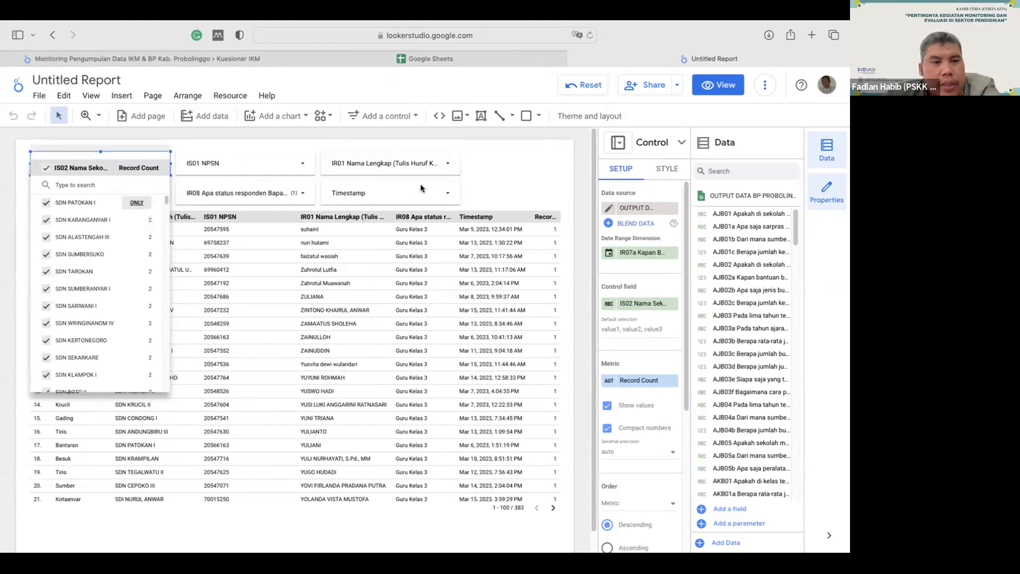
click(537, 187)
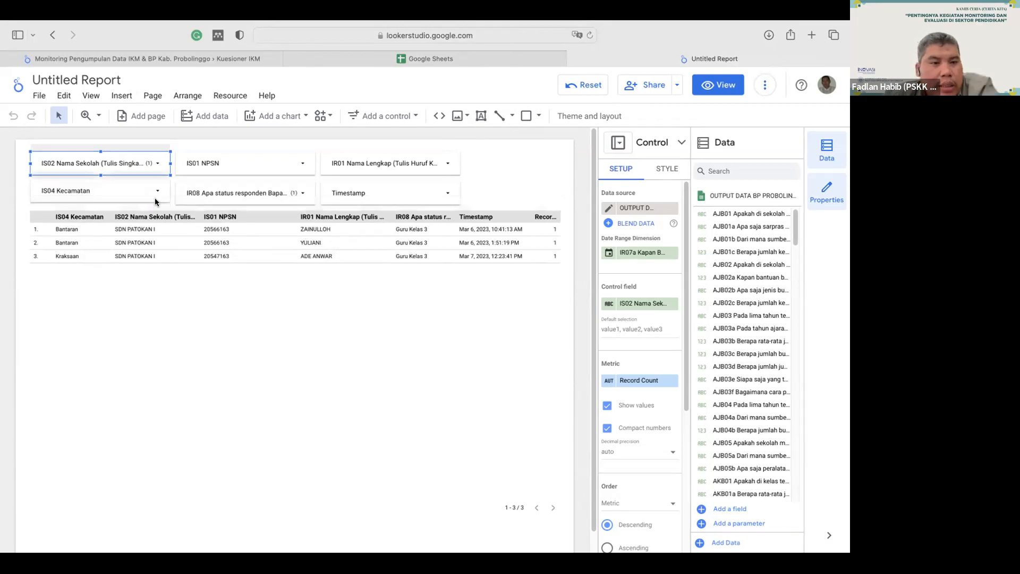
- Switch the school name filter to SDN KARANGANYAR I only
click(160, 165)
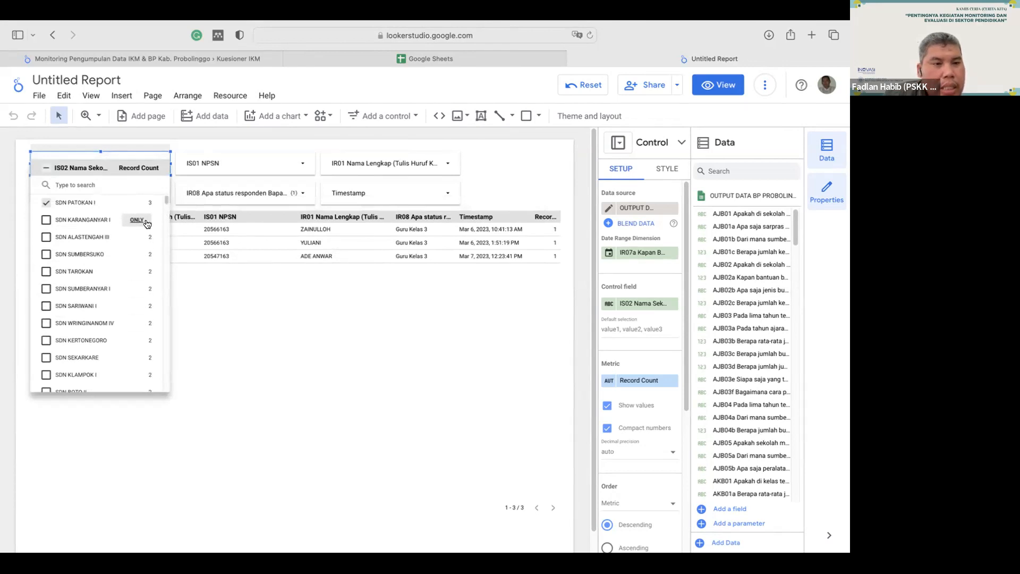
click(137, 220)
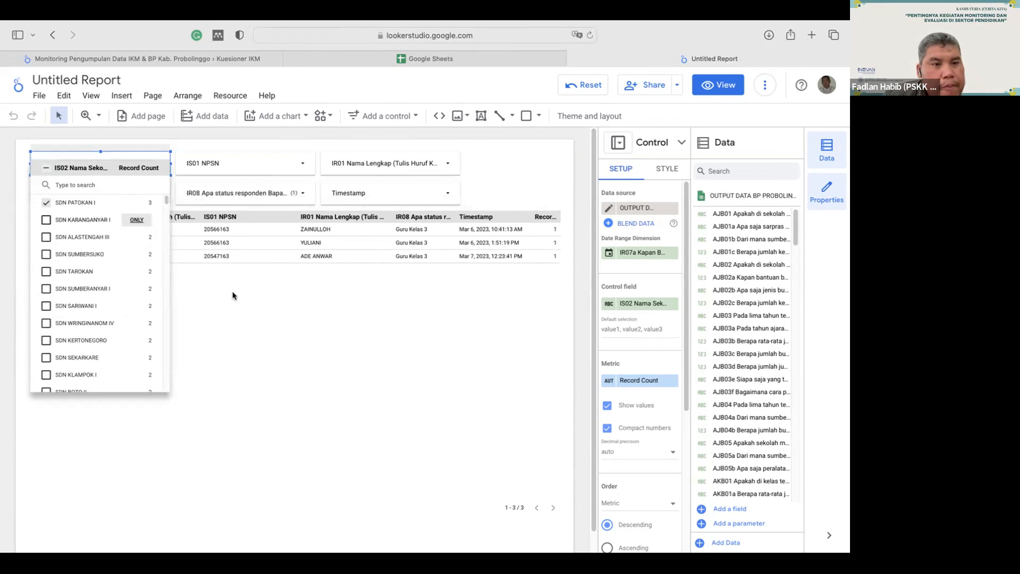
click(281, 316)
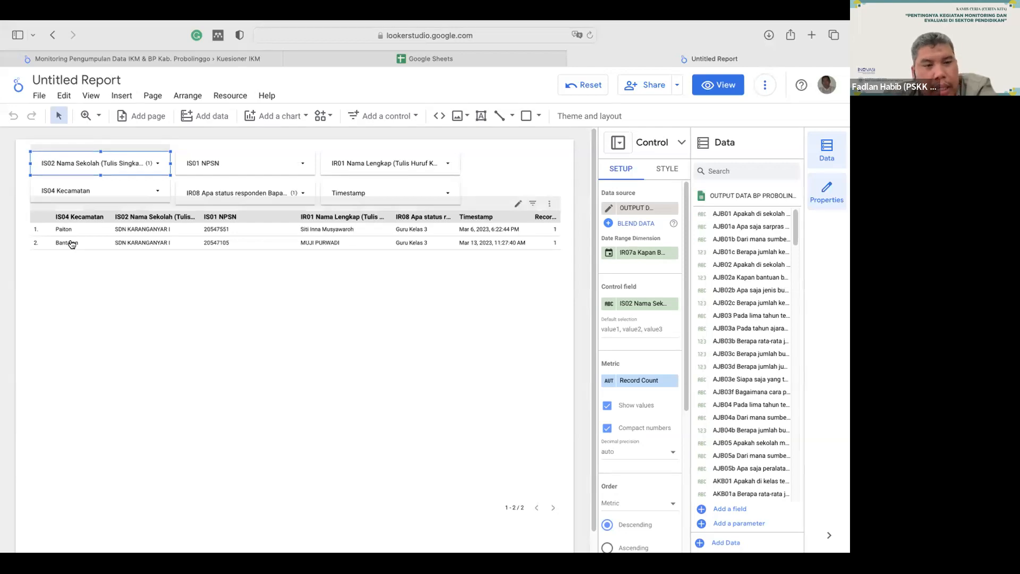
- Switch the IR08 respondent status filter to Kepala Sekolah only, keeping the SDN KARANGANYAR I school filter
click(165, 171)
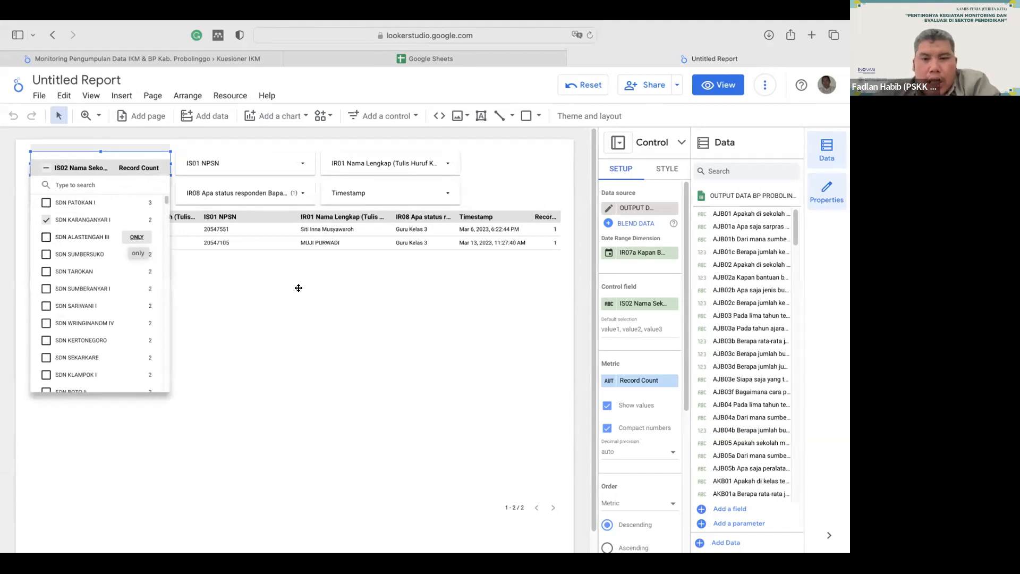
click(165, 165)
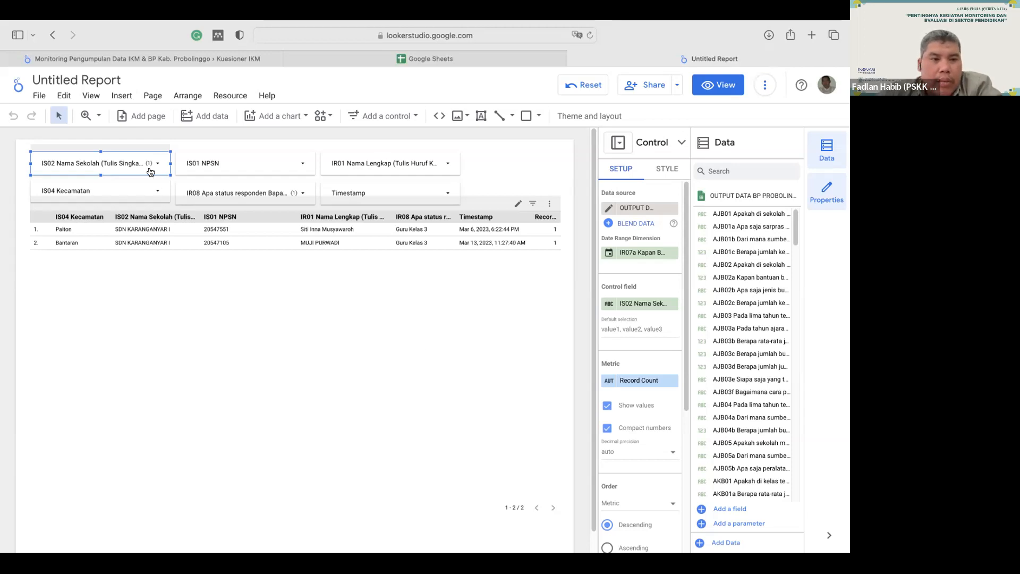
click(292, 196)
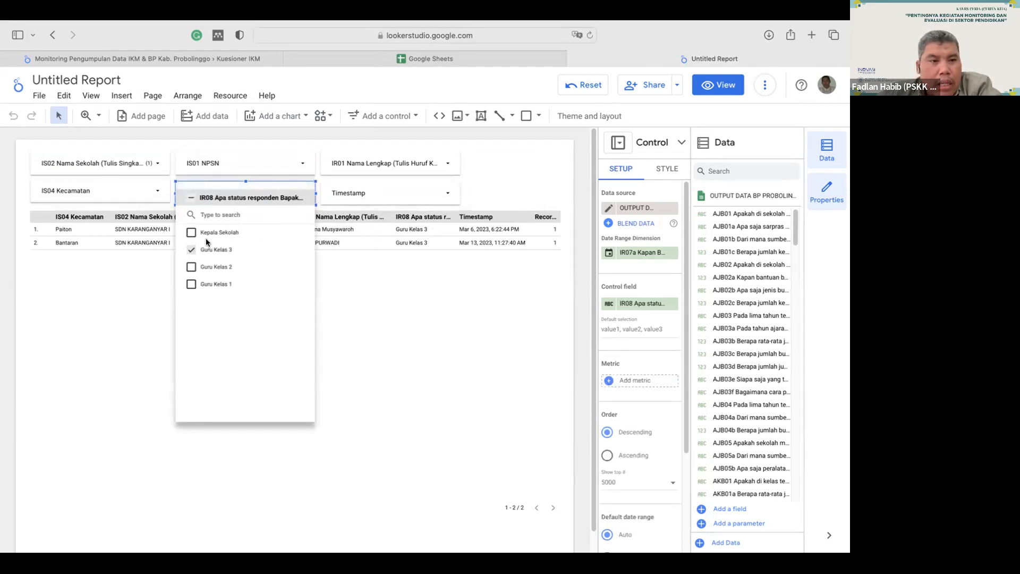
click(296, 196)
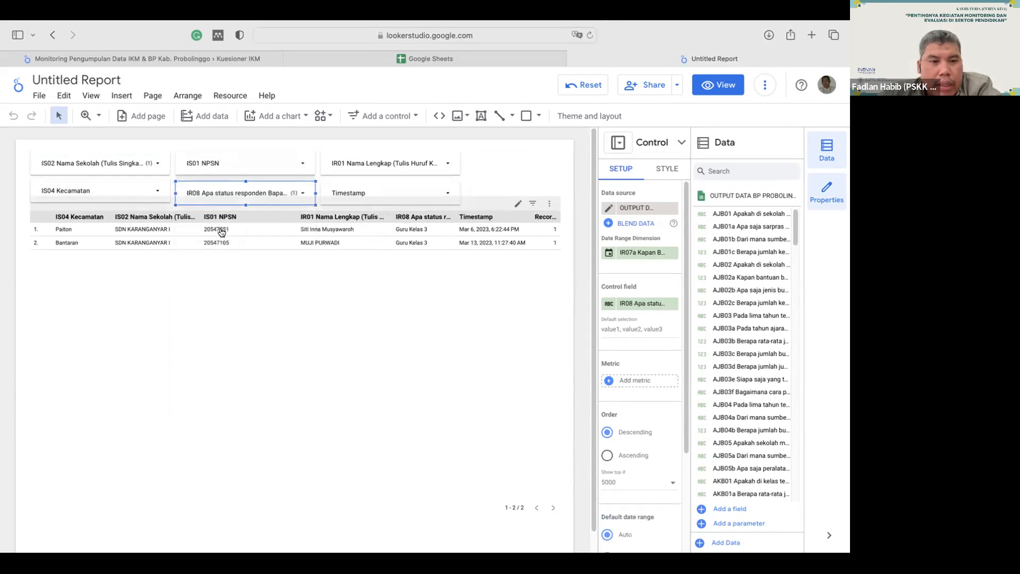
click(296, 195)
click(221, 232)
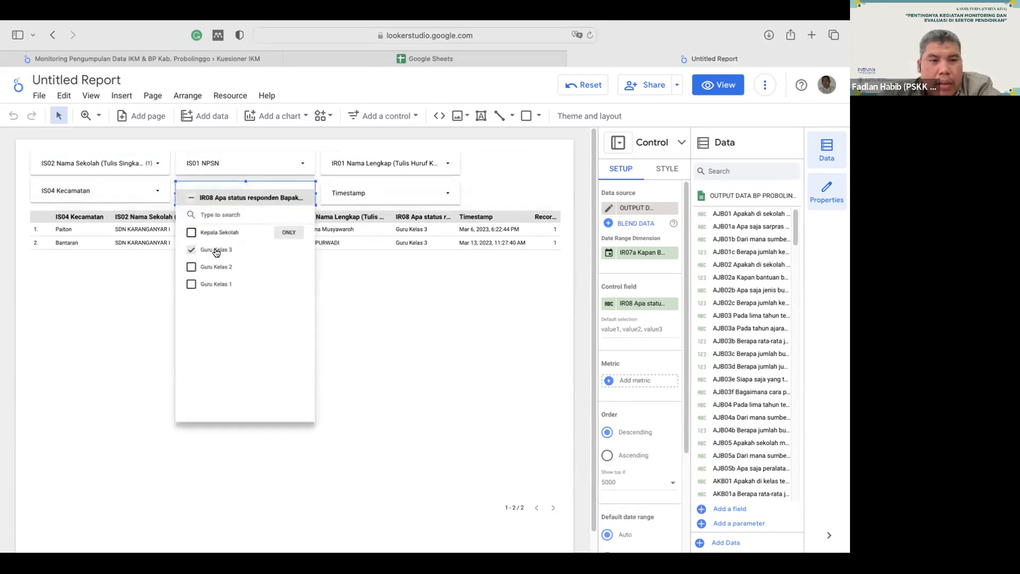
click(288, 250)
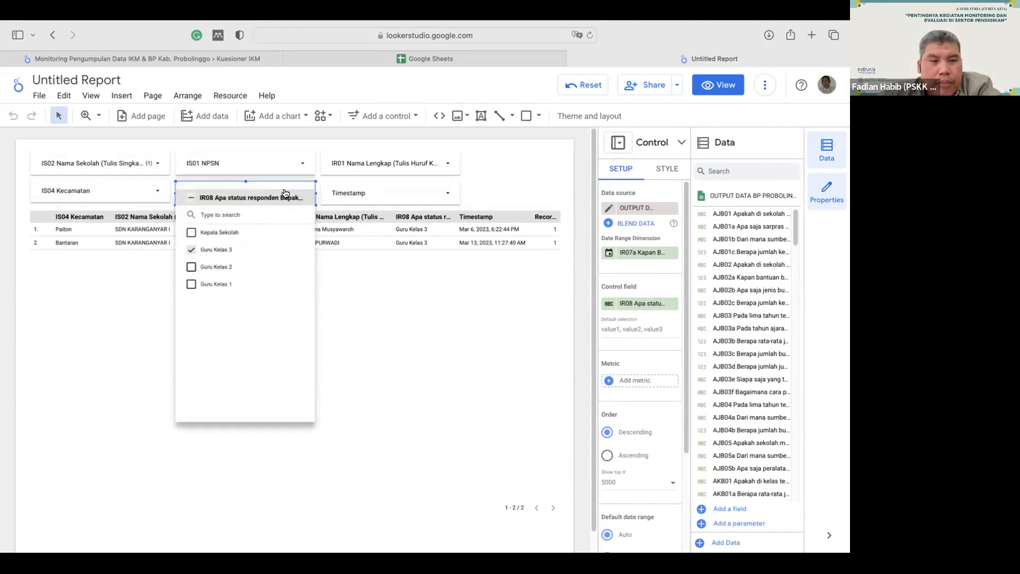
click(288, 197)
click(193, 202)
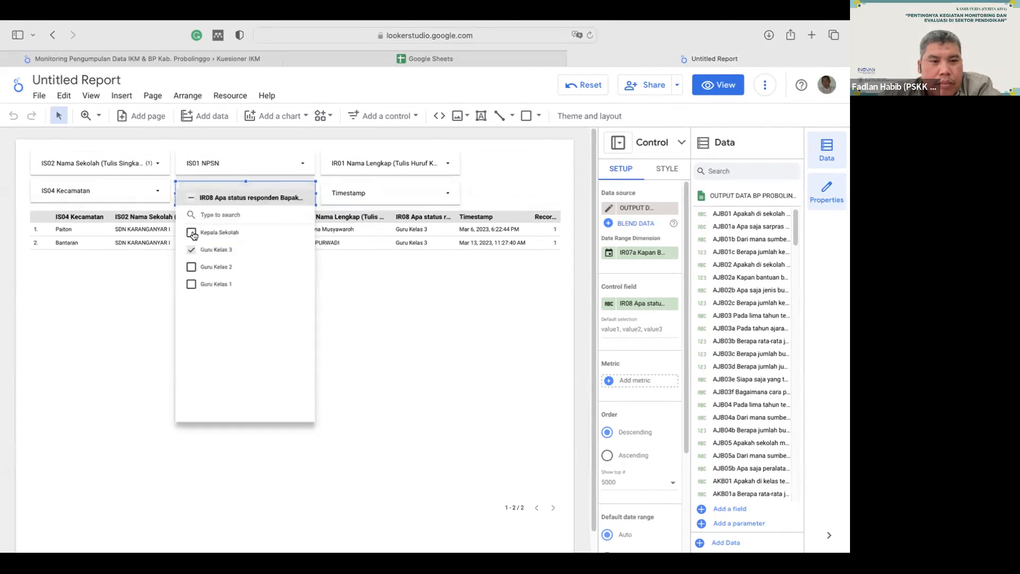
click(378, 315)
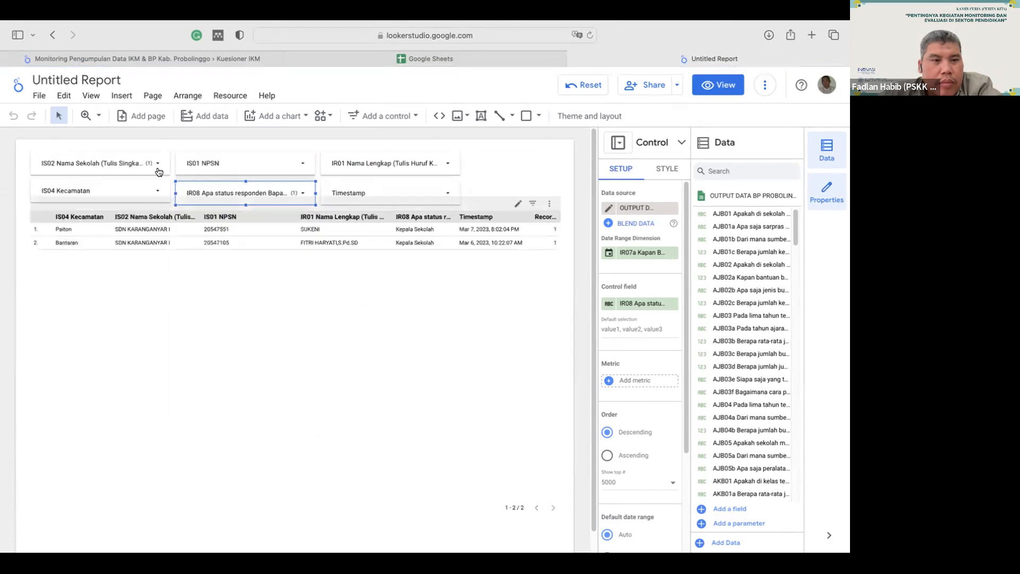
- Clear the school selection in the IS02 school name filter so the table covers every school
click(96, 163)
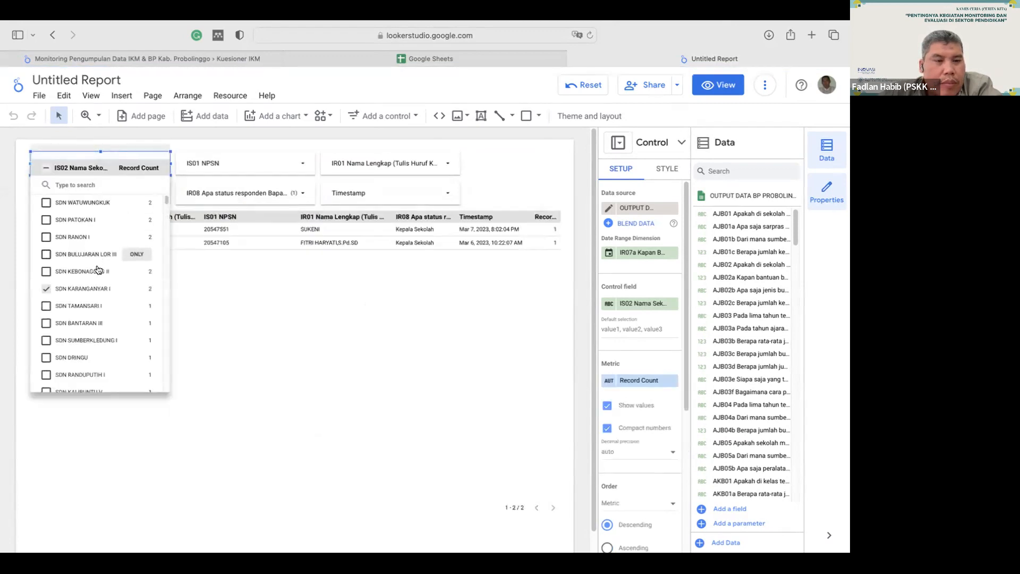
click(46, 167)
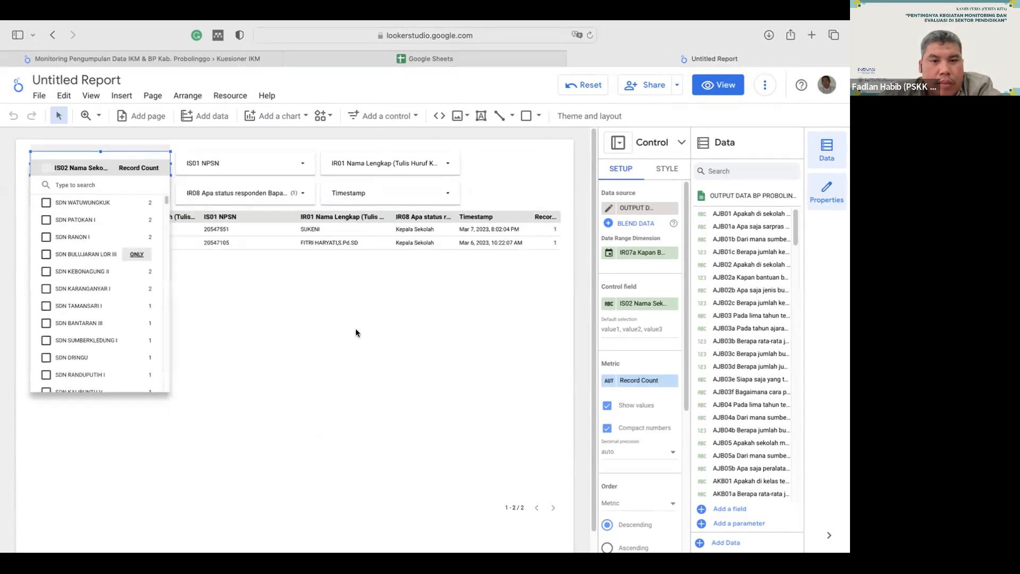
click(289, 308)
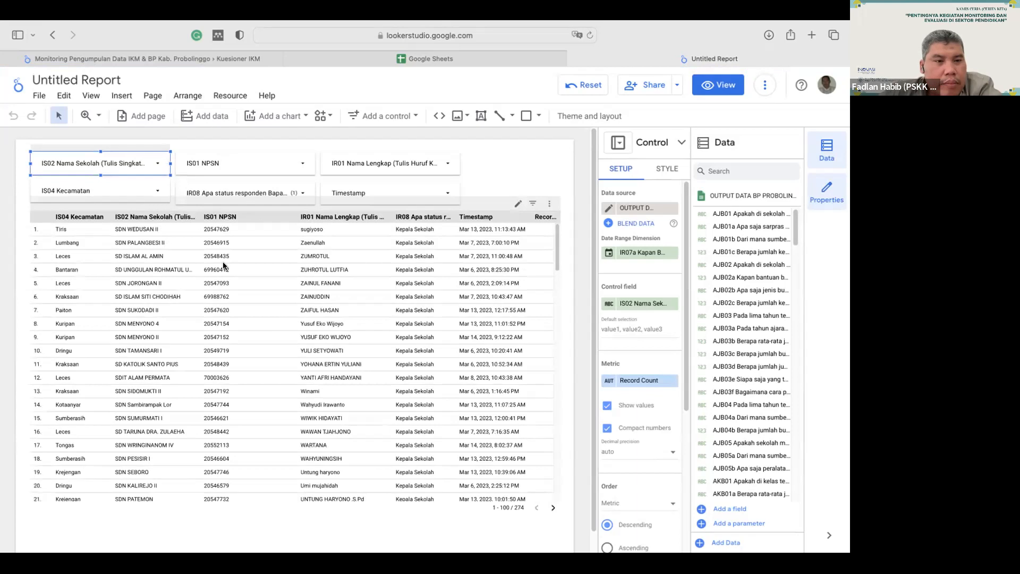
- Add Record Count as the metric of the IS01 NPSN filter and check the counts in its option list
click(265, 165)
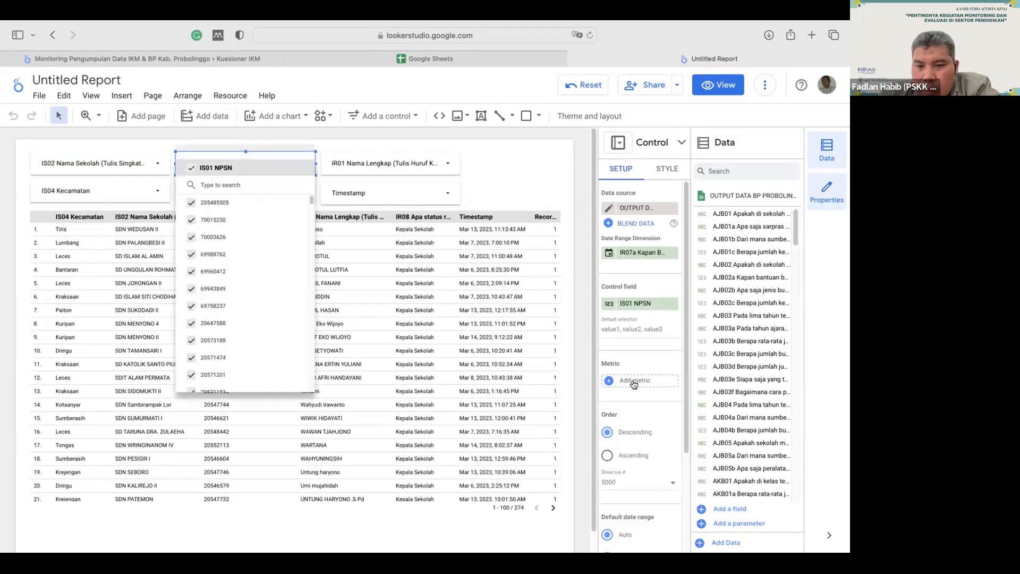
click(634, 382)
click(632, 381)
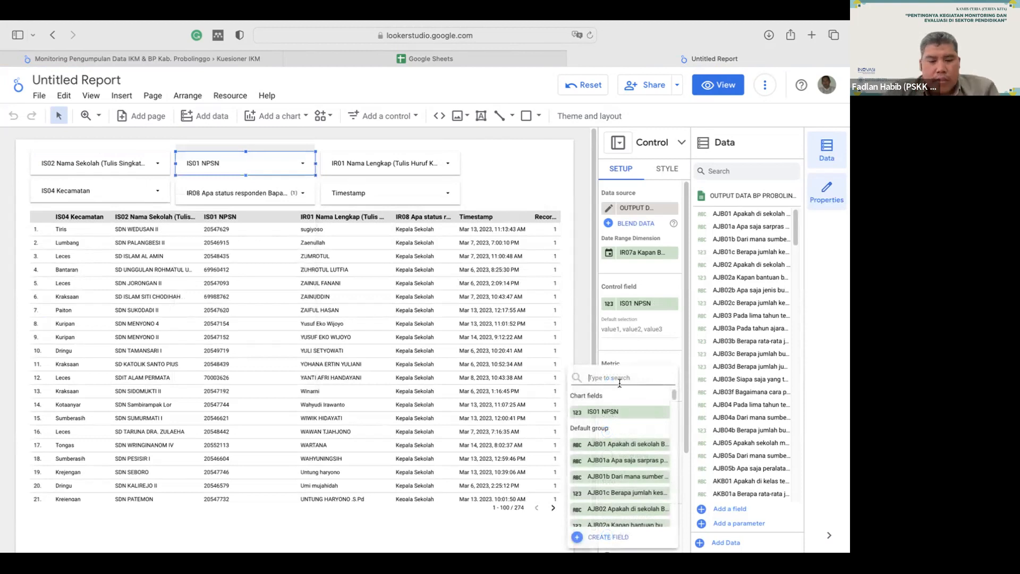
text(reco)
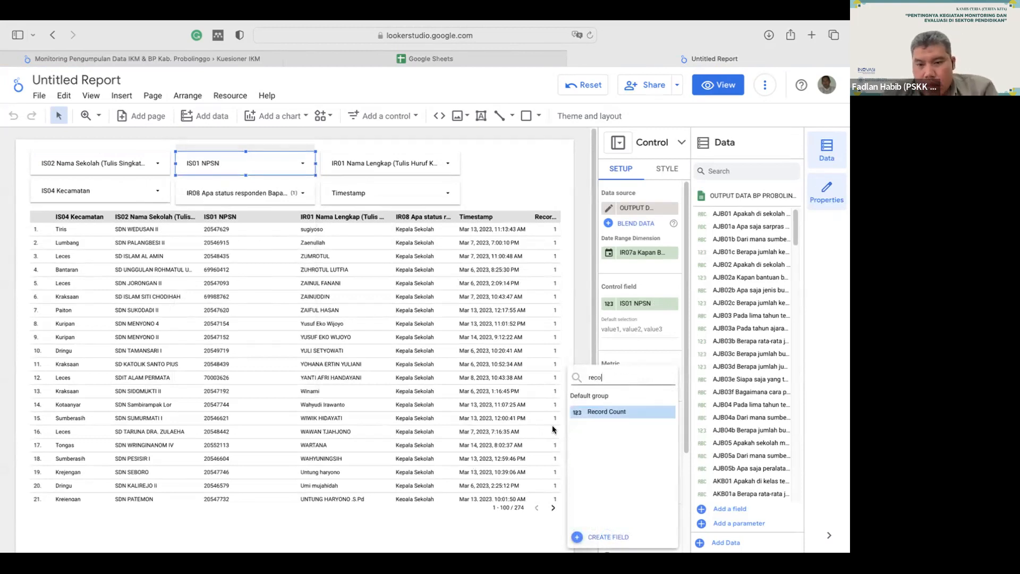
click(607, 413)
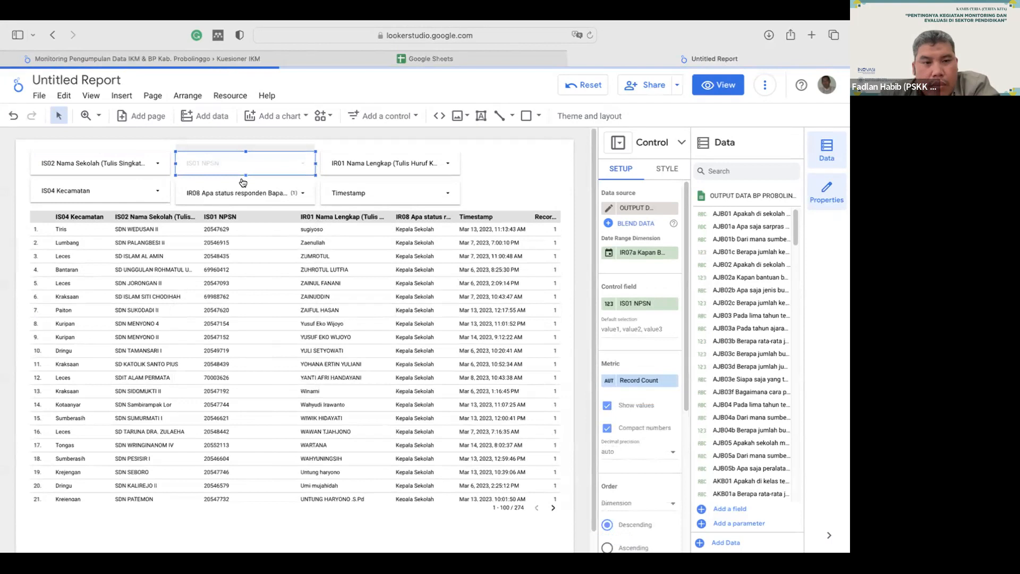
click(271, 168)
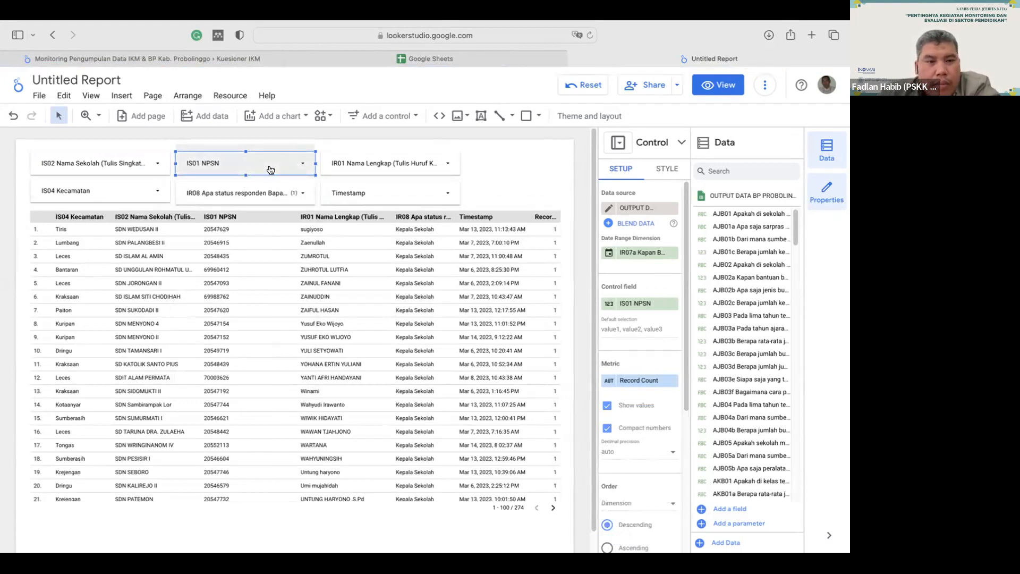
scroll(246, 305, down, 10)
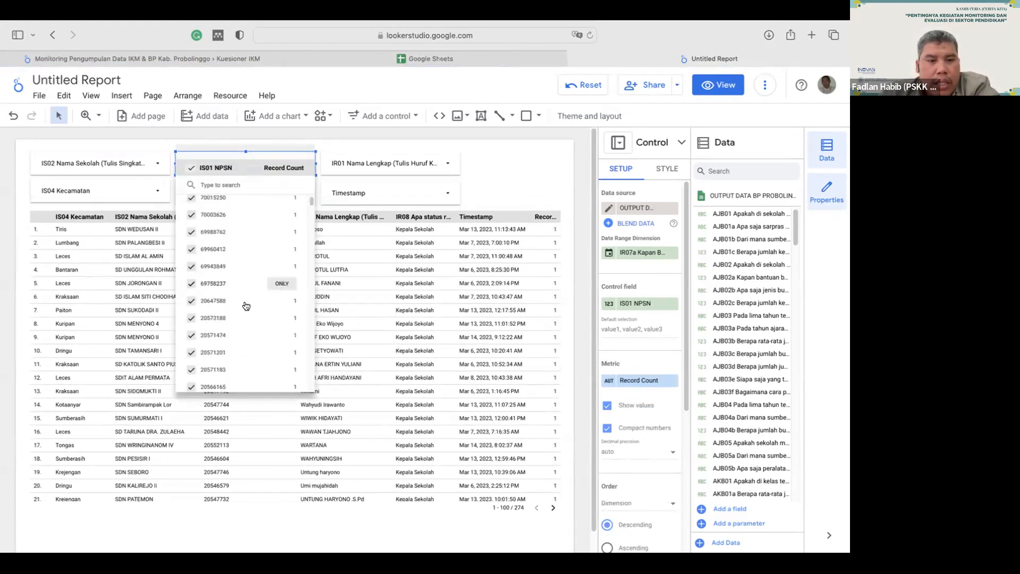
scroll(246, 305, up, 10)
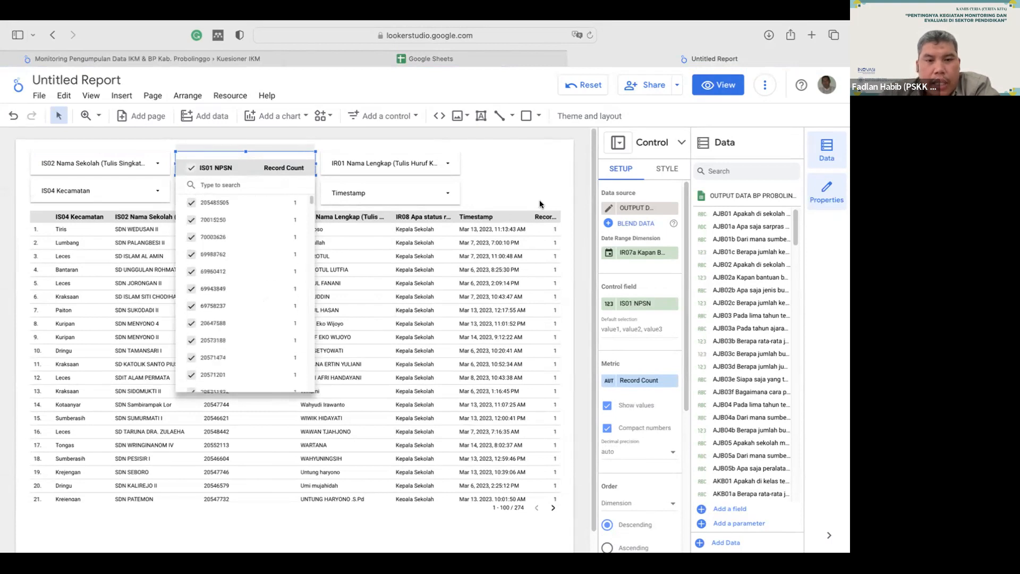
click(528, 189)
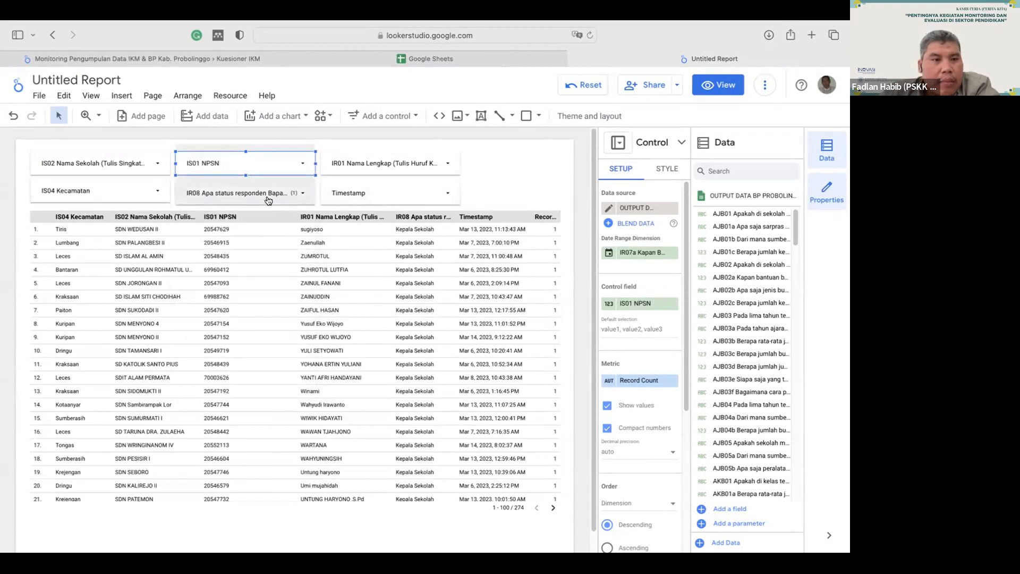
- Check the IR08 status options and limit the school name filter to SDN WATUWUNGKUK only
click(308, 201)
click(296, 198)
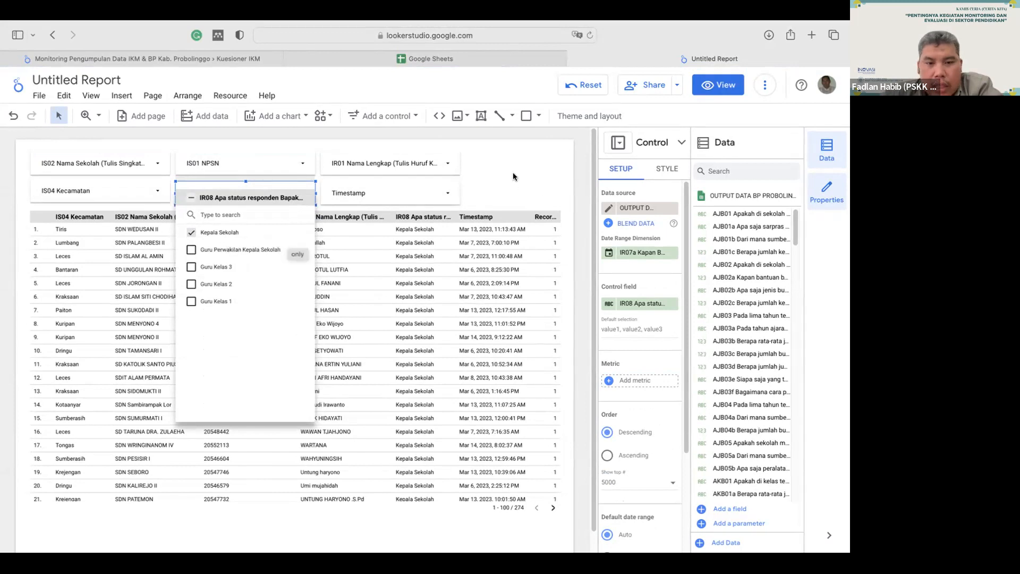
click(195, 176)
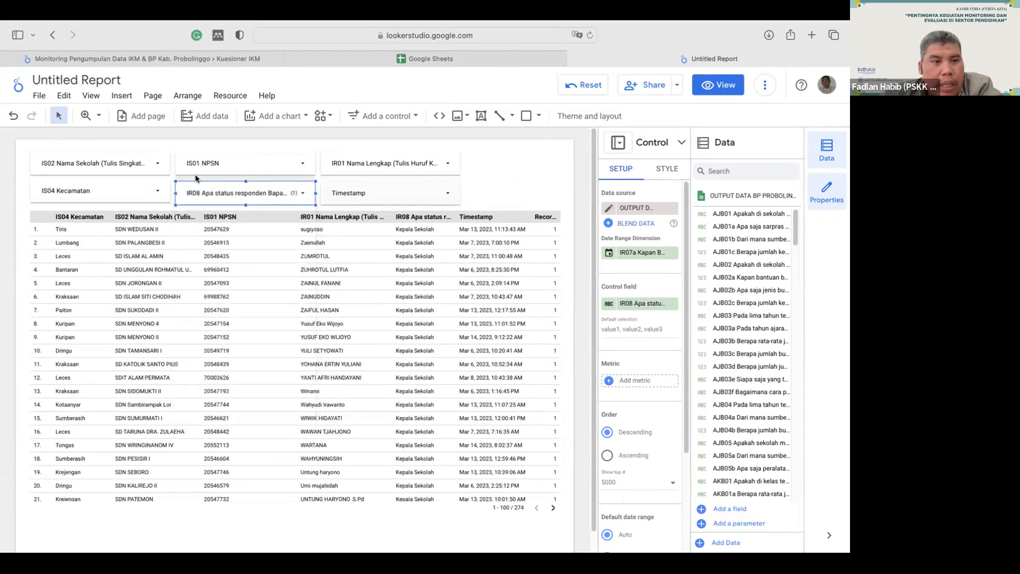
click(160, 165)
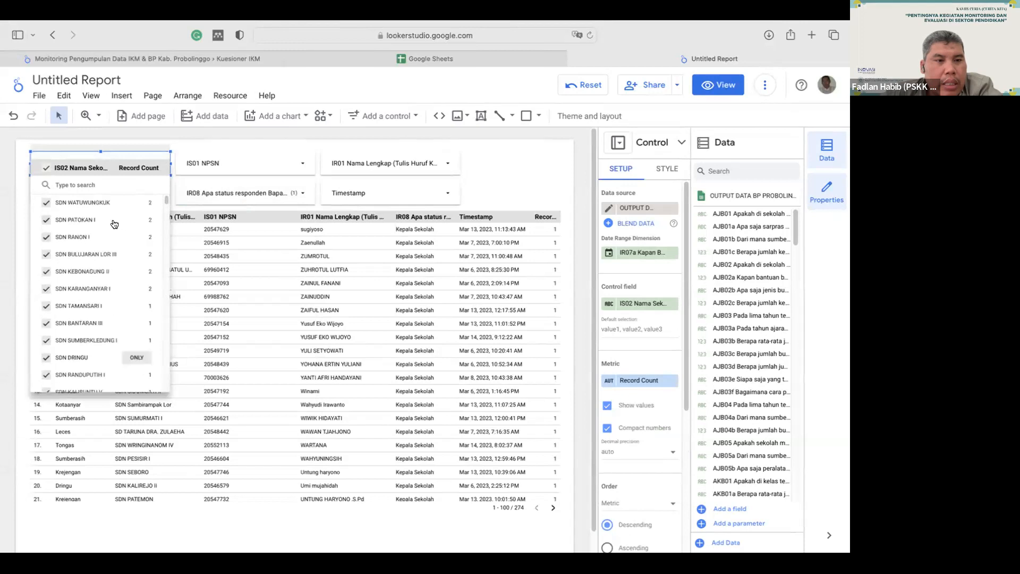
click(136, 203)
click(524, 183)
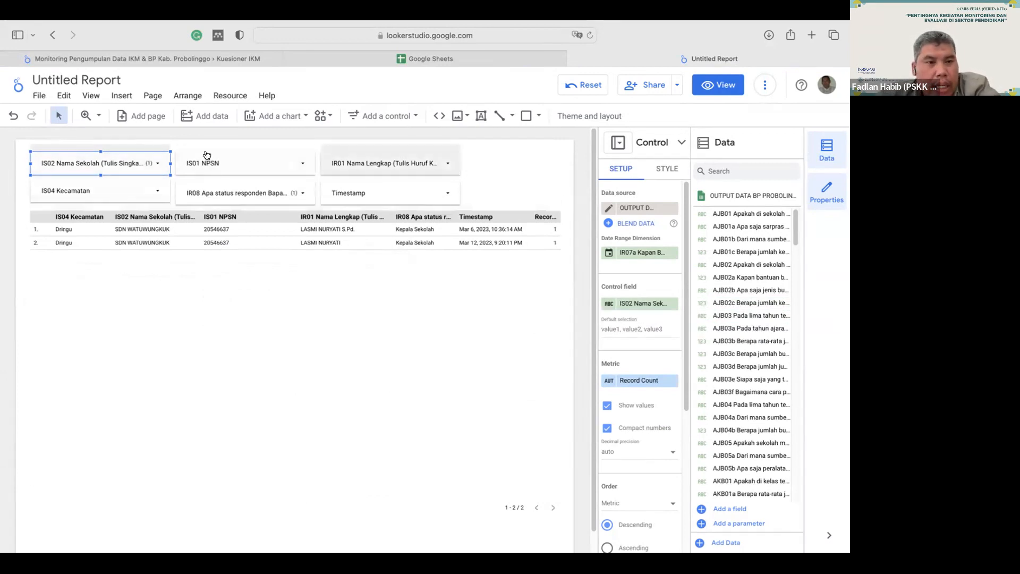
- Try single-school selections in the school name filter, from SDN PATOKAN I through SDN KARANGANYAR I
click(152, 165)
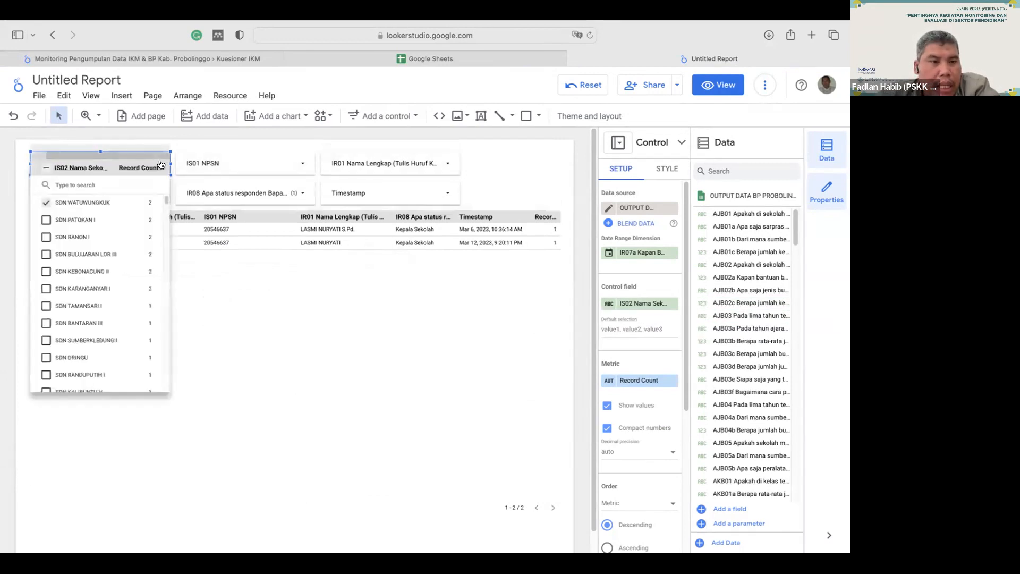
click(137, 219)
click(136, 237)
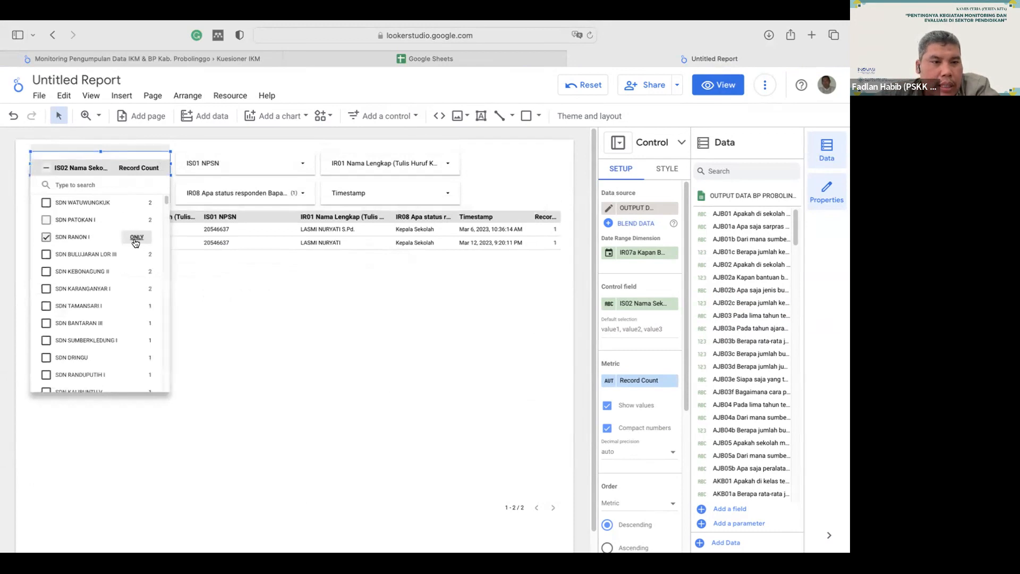
click(138, 254)
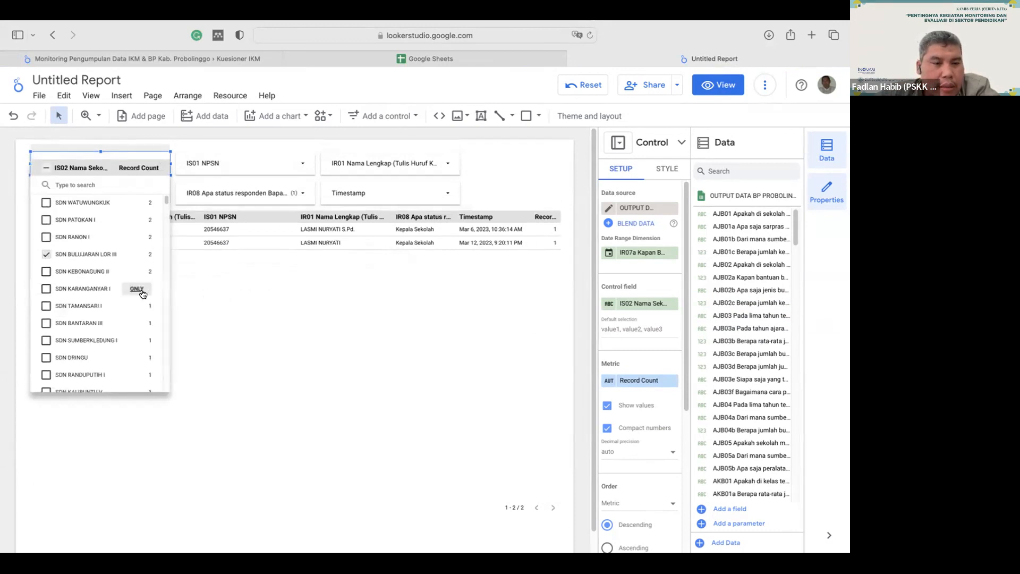
click(137, 272)
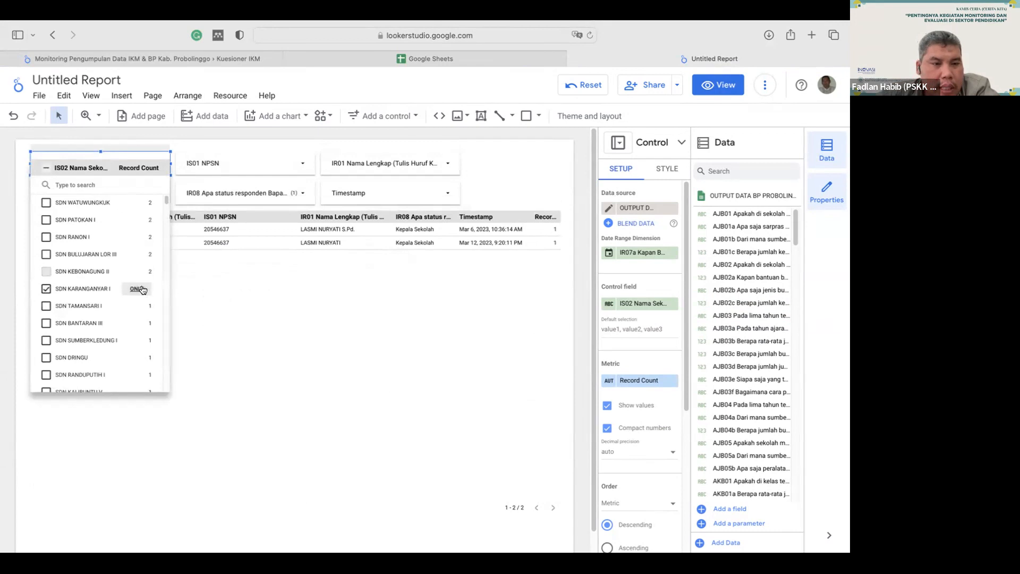
scroll(143, 344, down, 5)
scroll(143, 345, down, 5)
scroll(142, 340, up, 10)
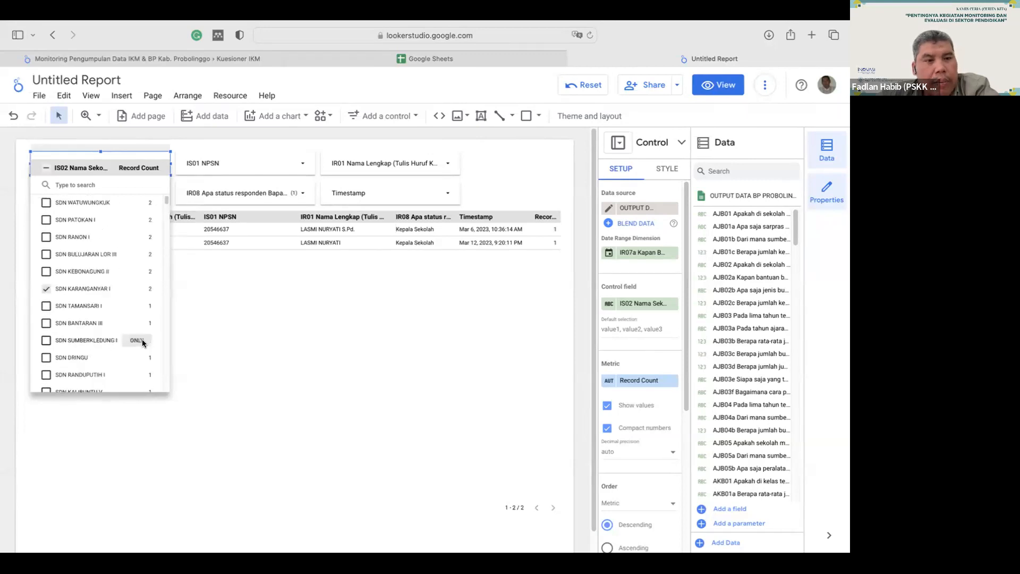
- Filter the schools to SDN WATUWUNGKUK, SDN PATOKAN I, SDN RANON I, SDN BULUJARAN LOR III, SDN KEBONAGUNG II and SDN KARANGANYAR I
click(46, 168)
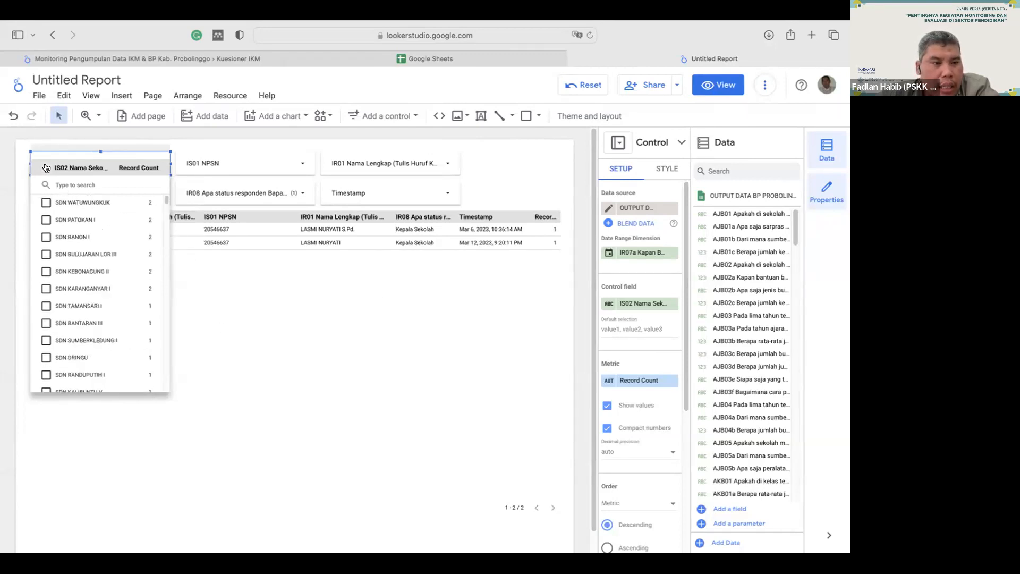
click(47, 203)
click(46, 219)
click(46, 237)
click(45, 255)
click(46, 272)
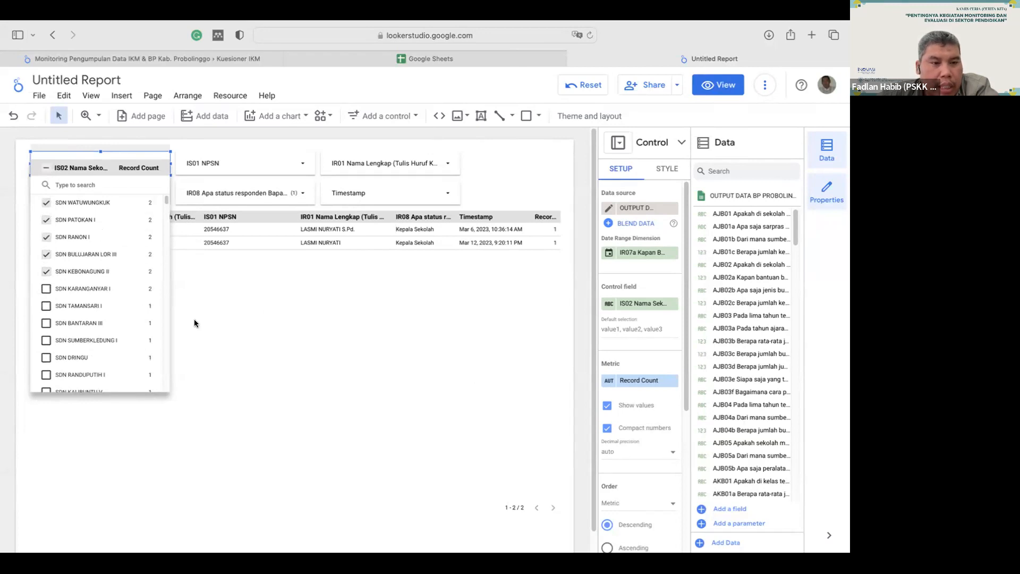
click(47, 289)
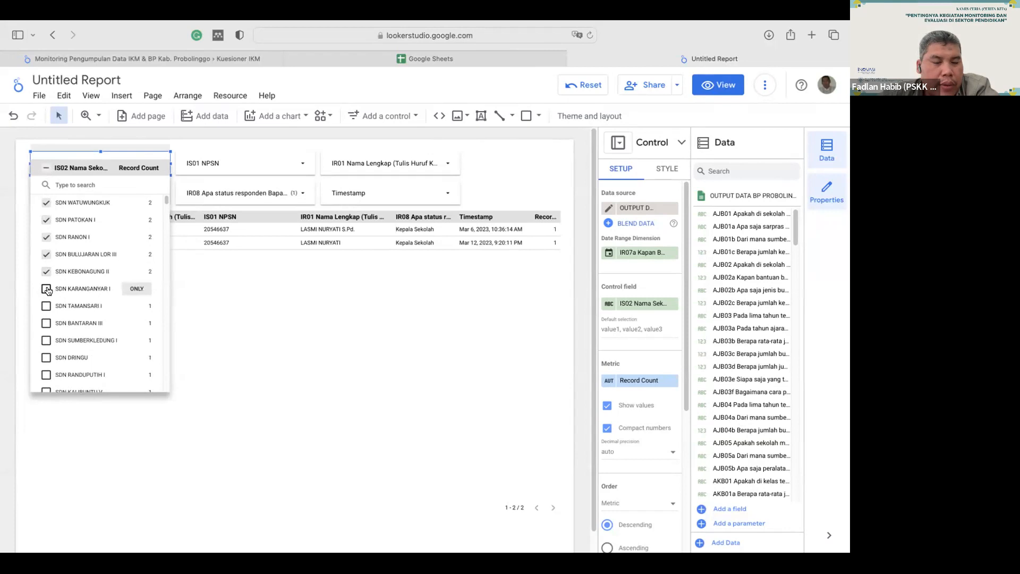
click(312, 312)
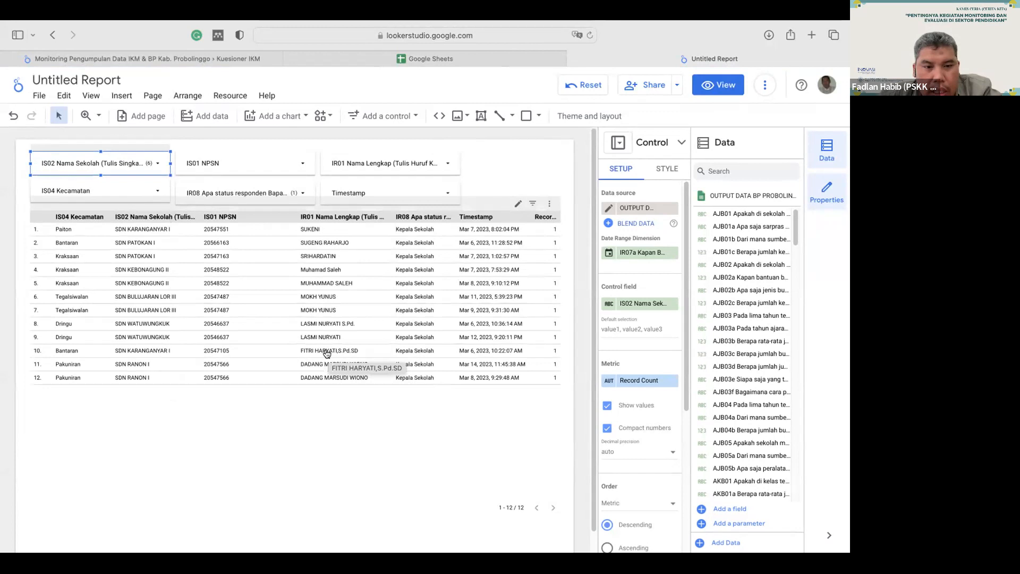
- Exclude the Kepala Sekolah respondent of SDN KARANGANYAR I in Bantaran through the IR01 full name filter
click(444, 164)
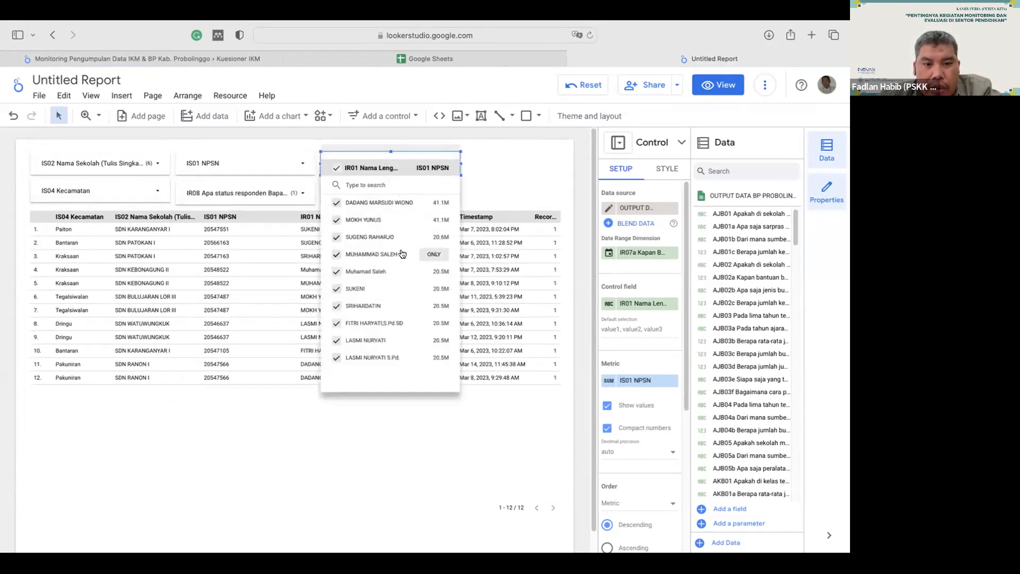
click(336, 323)
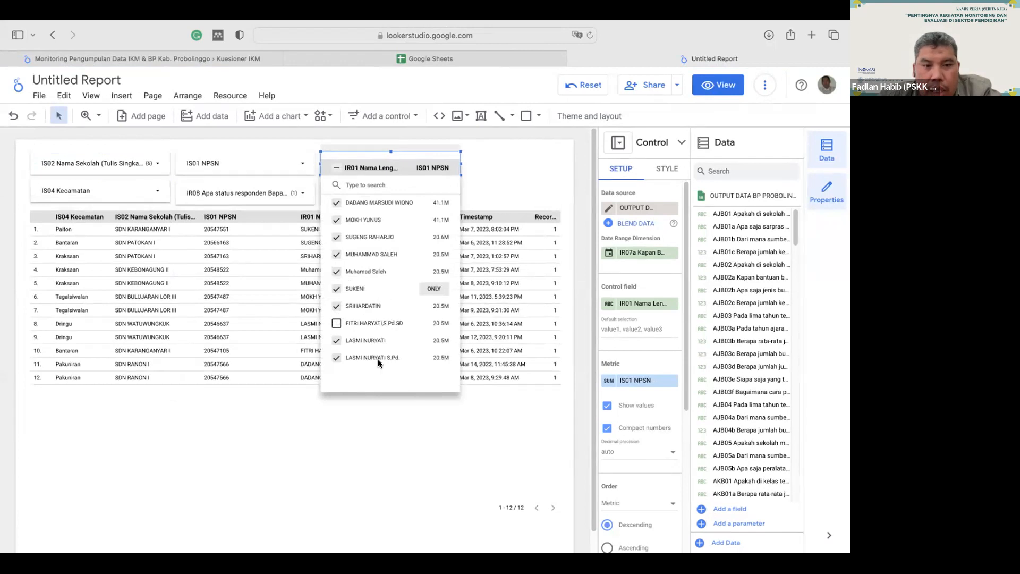
click(270, 415)
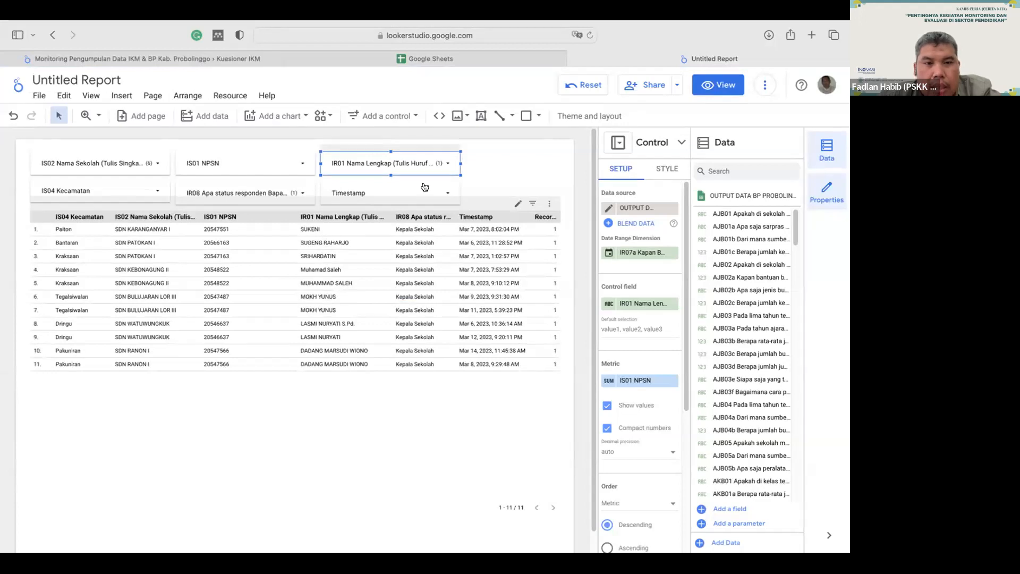
- Change the metric of the IR01 full name filter to Record Count
click(443, 165)
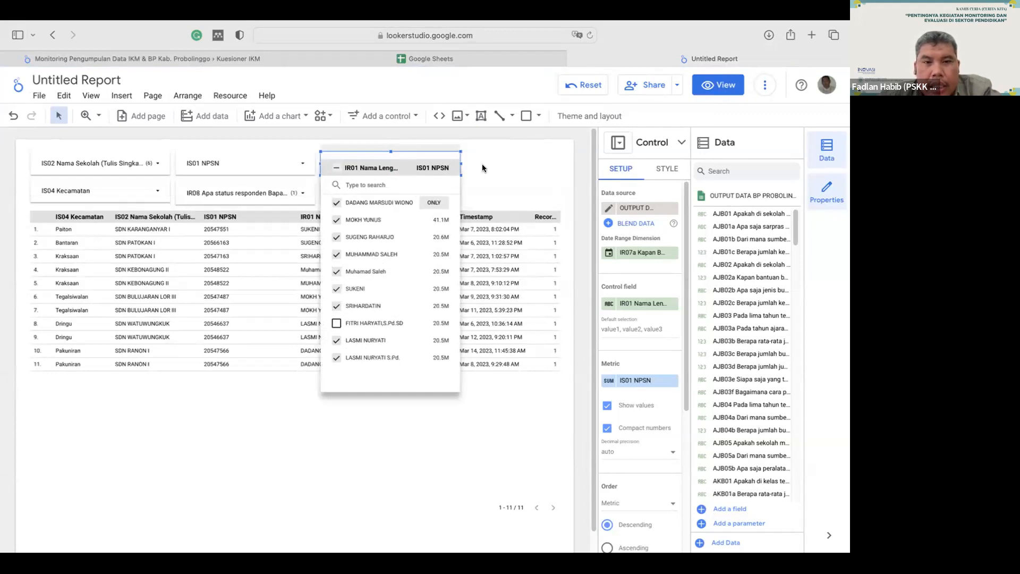
click(496, 176)
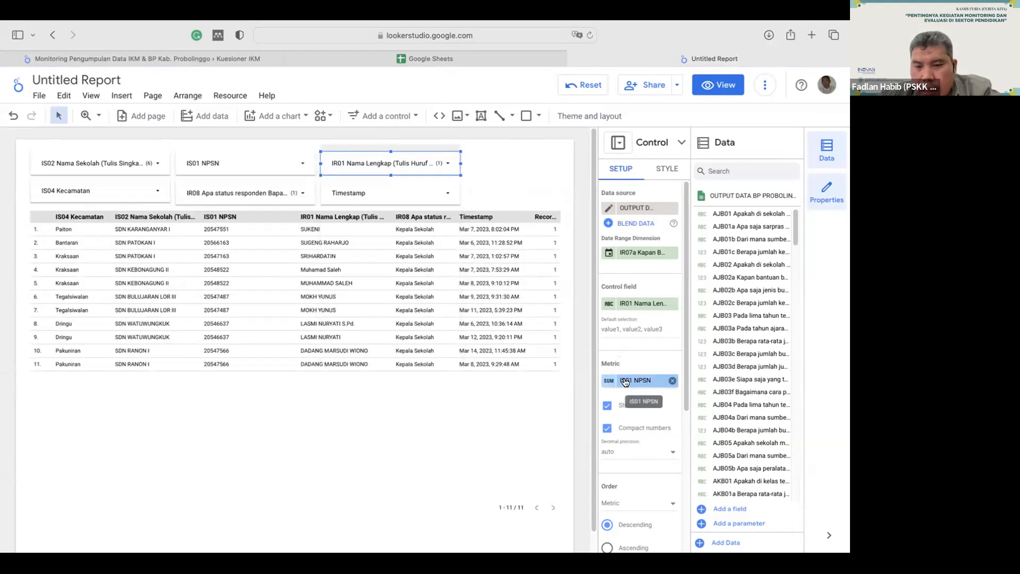
click(625, 380)
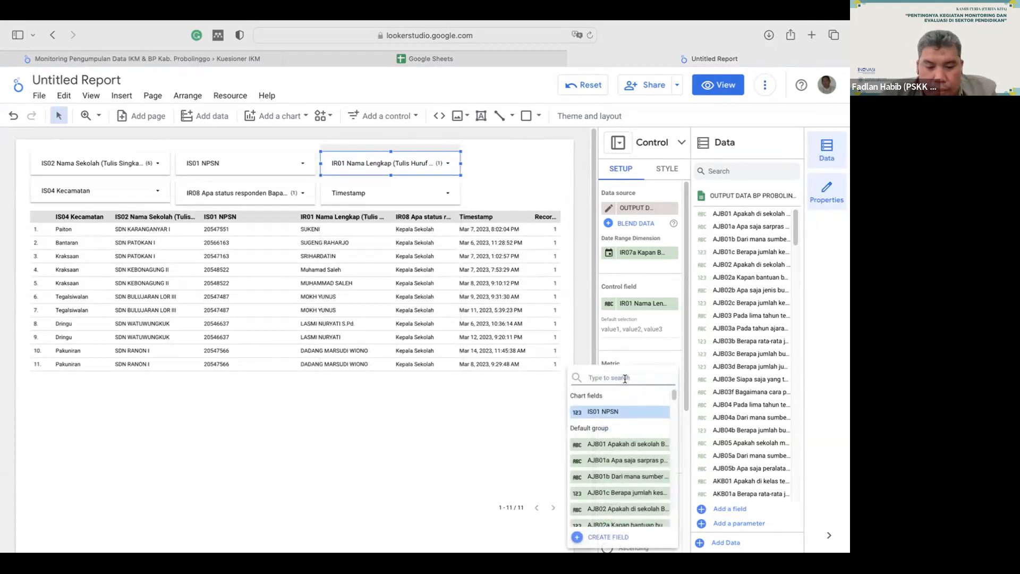
text(re)
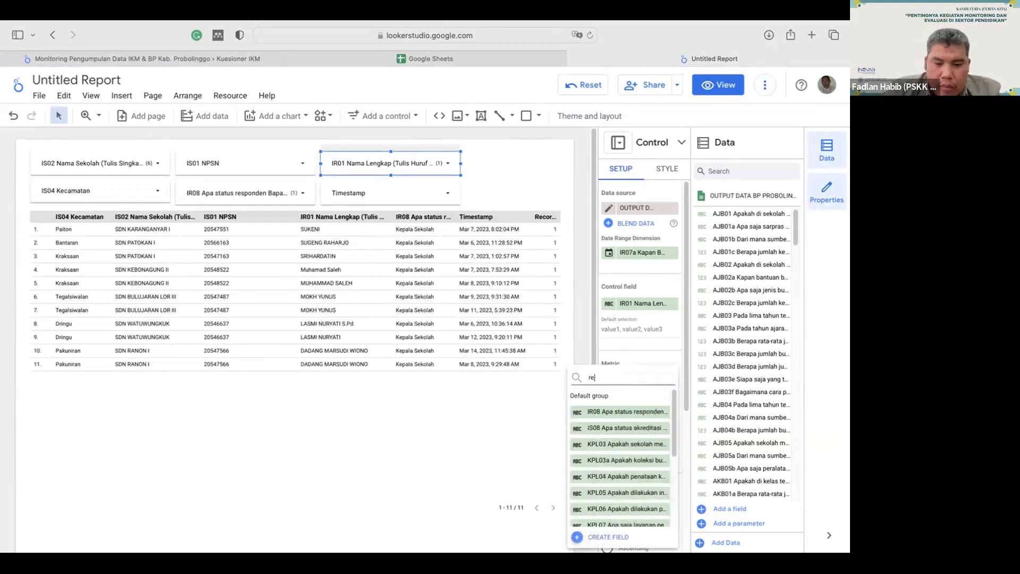
text(cord)
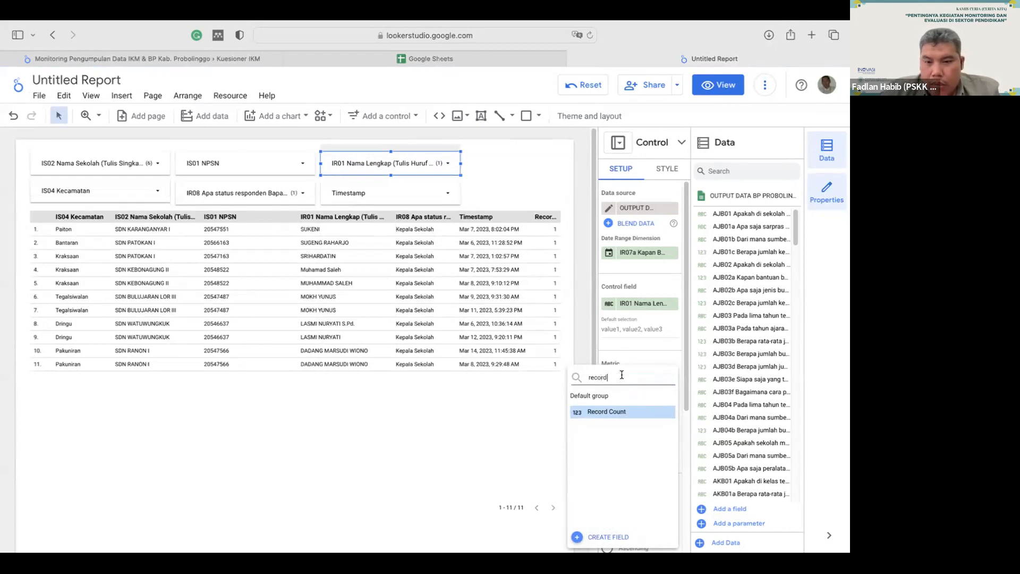
click(606, 410)
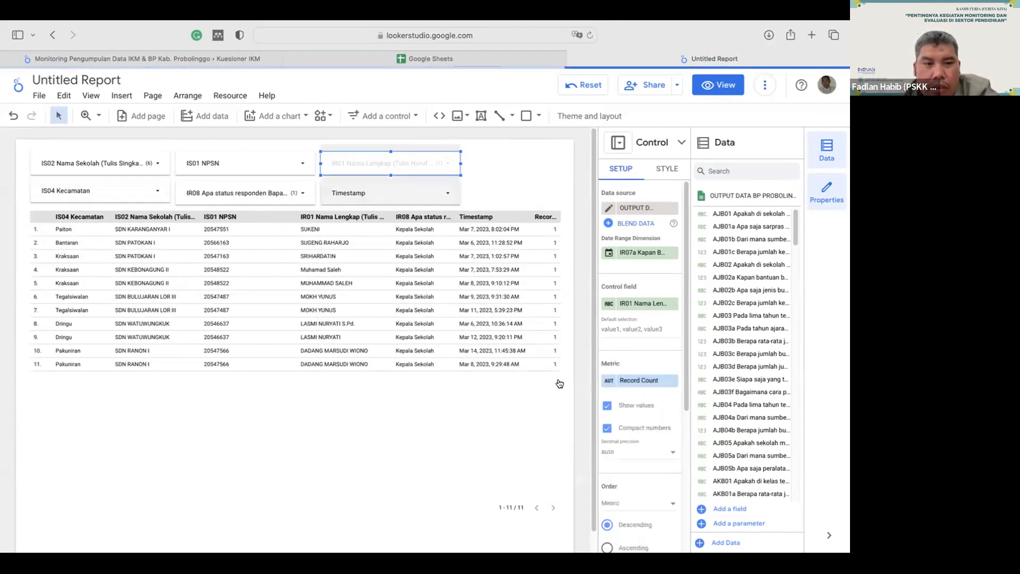
- Exclude the respondents of SDN PATOKAN I, SDN KARANGANYAR I and SDN KEBONAGUNG II, plus SDN WATUWUNGKUK's entry without a degree, through the IR01 name filter
click(448, 168)
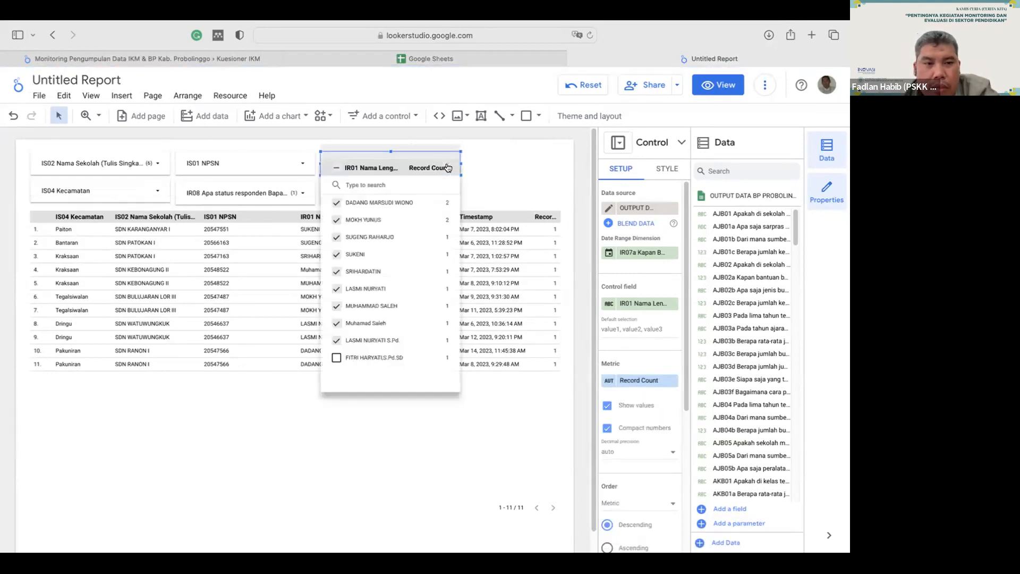
click(338, 237)
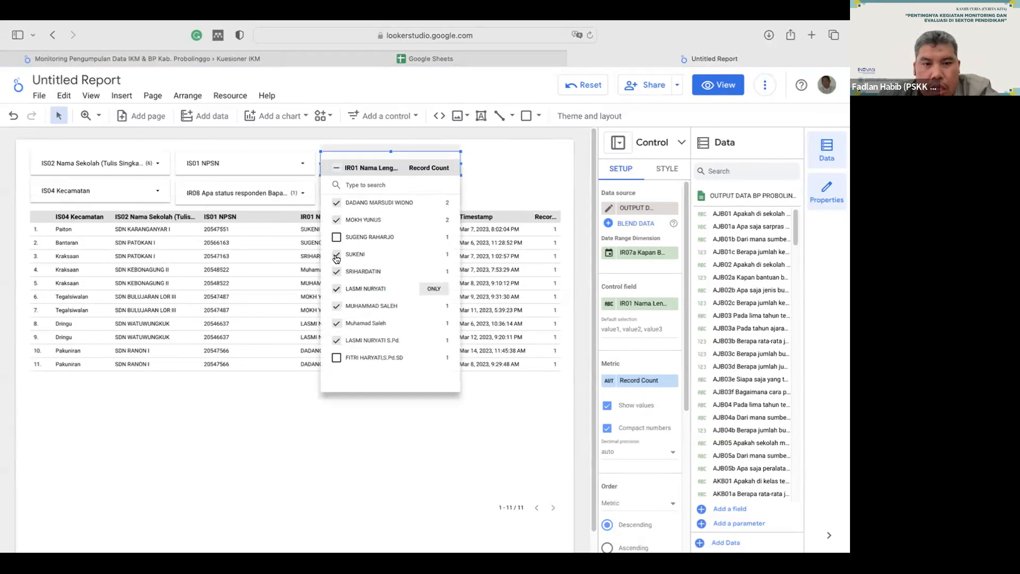
click(336, 254)
click(336, 271)
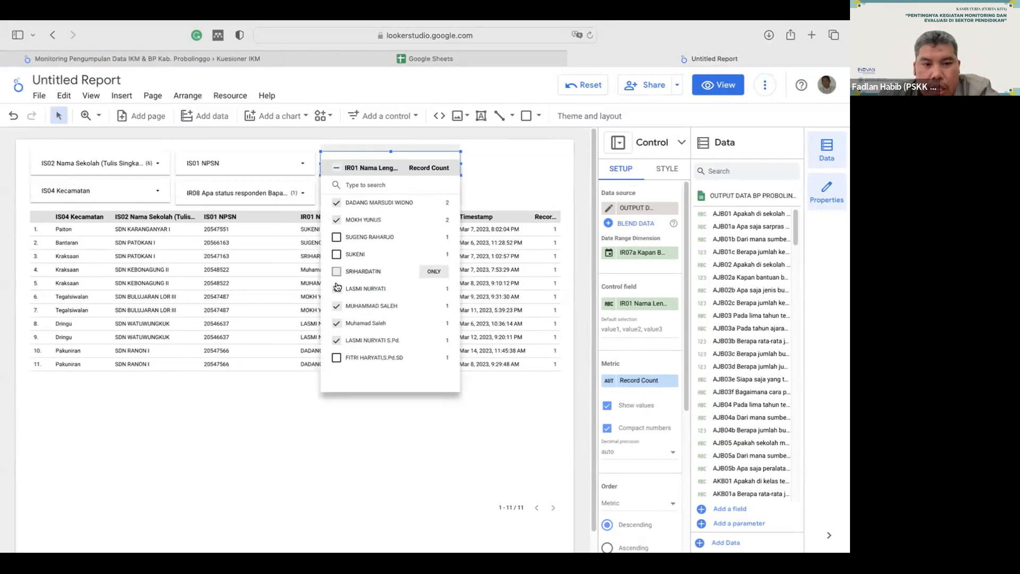
click(337, 288)
click(336, 306)
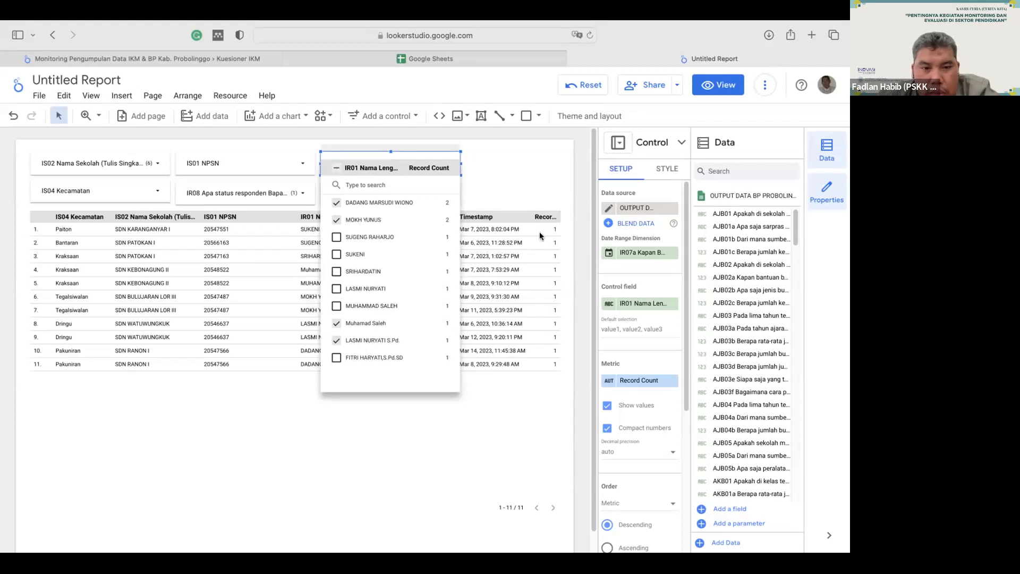
click(382, 326)
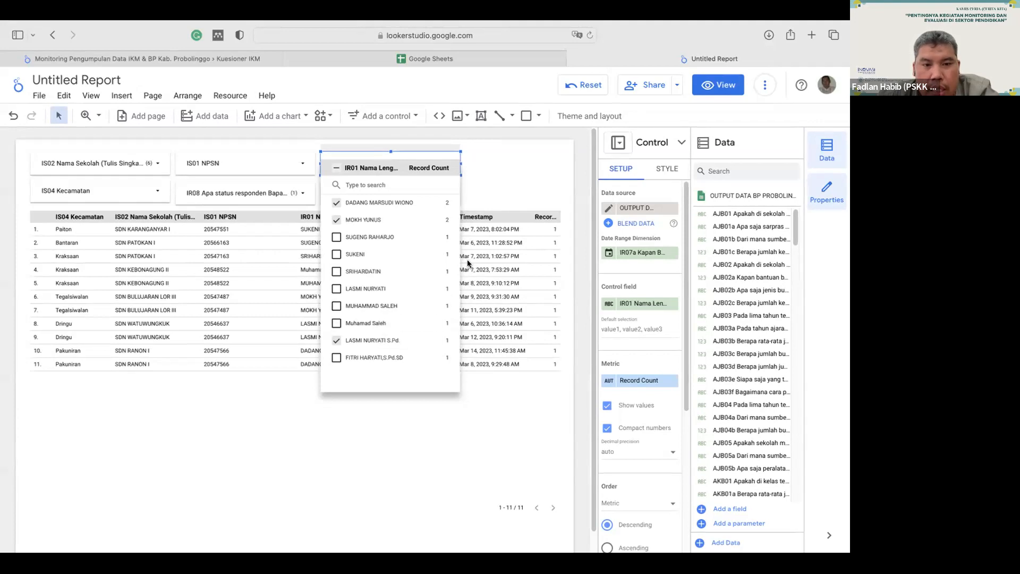
click(417, 404)
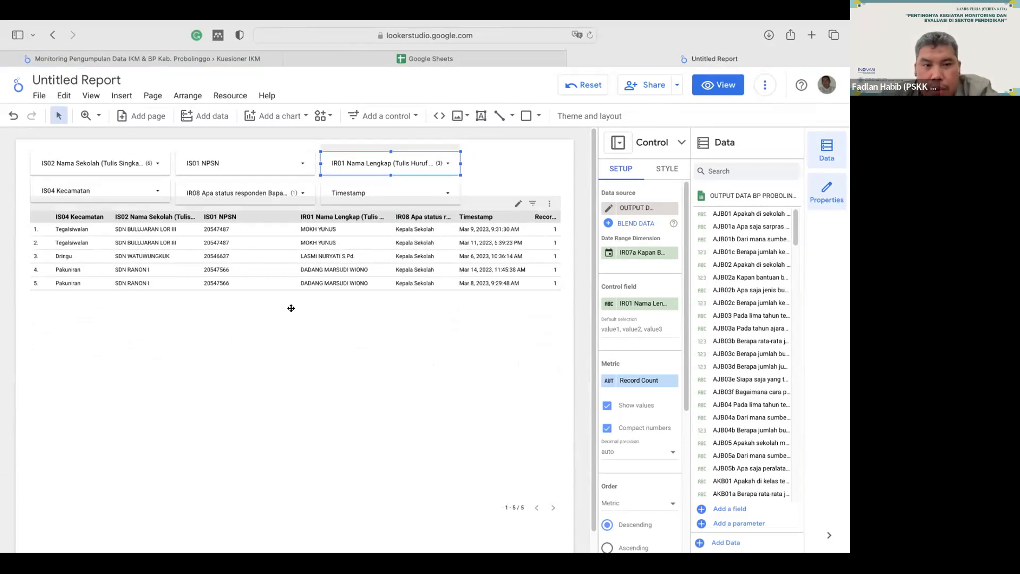
- Check the school name filter and re-include the SDN WATUWUNGKUK respondent's name without the S.Pd. title in the IR01 full name filter
click(156, 164)
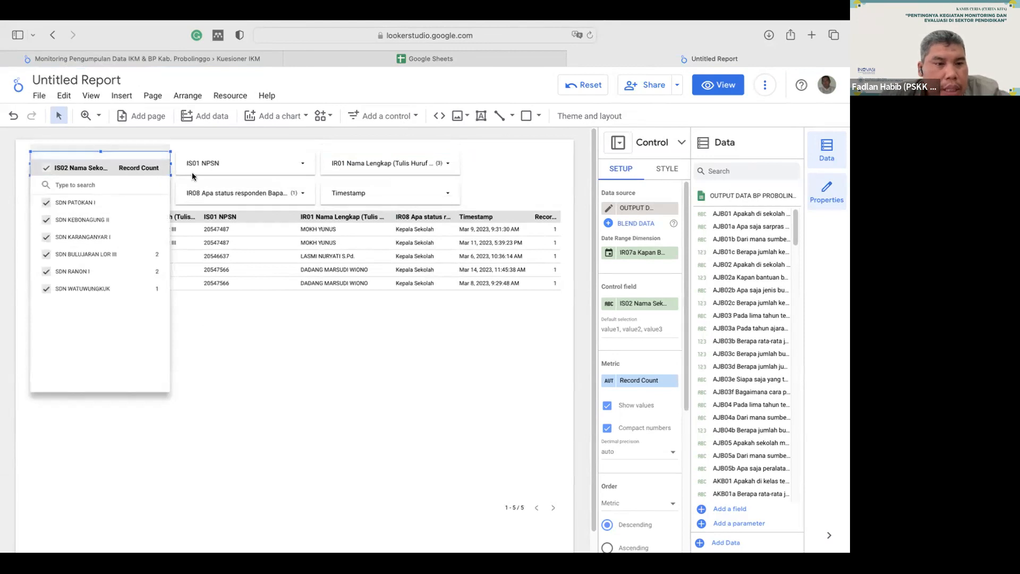
click(415, 385)
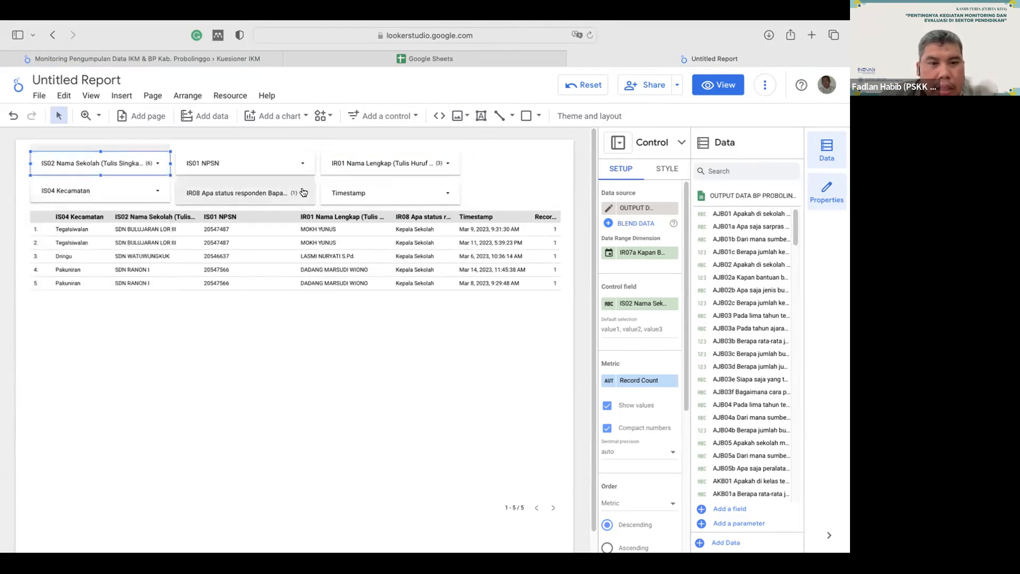
click(436, 169)
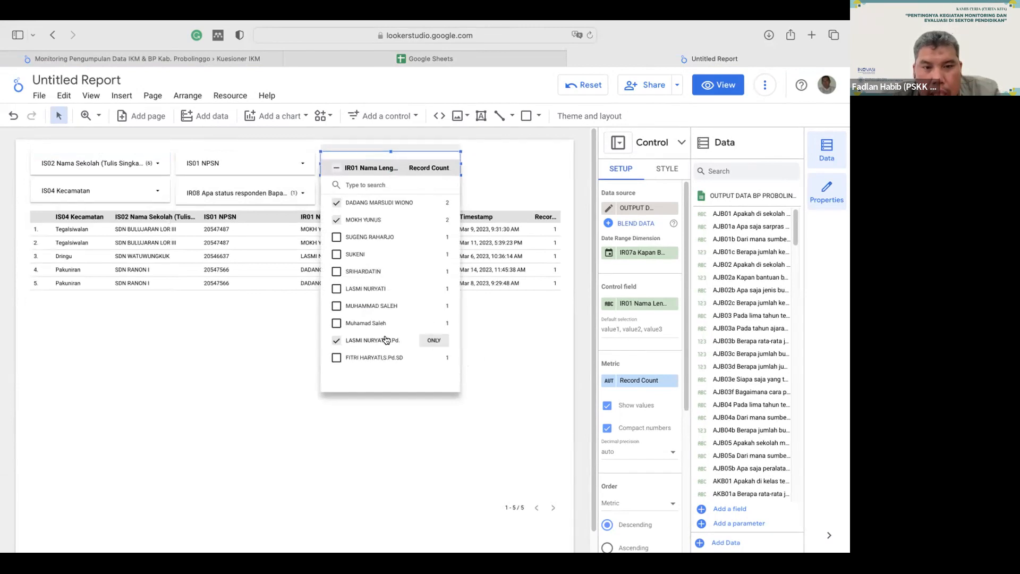
click(375, 289)
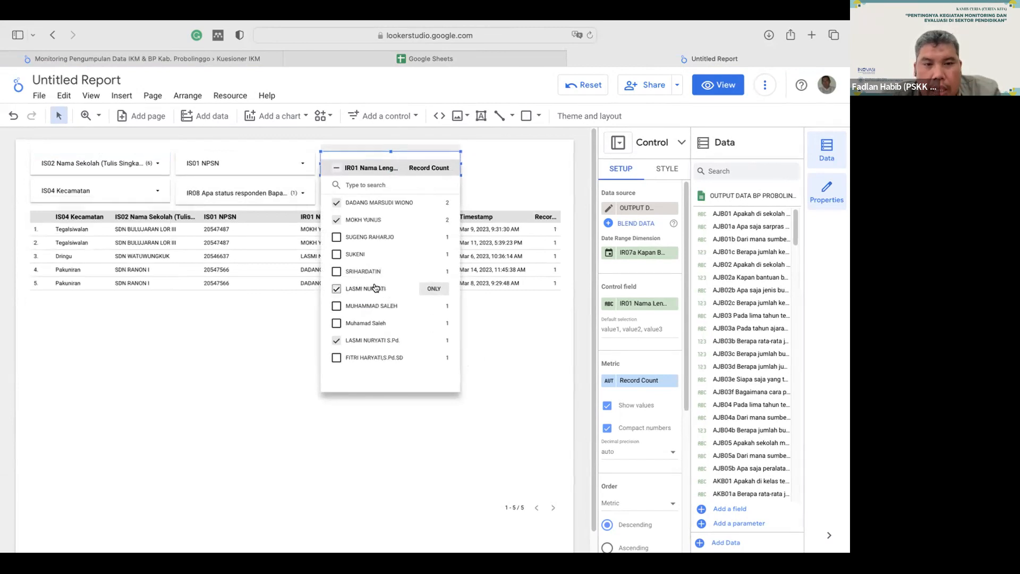
click(501, 360)
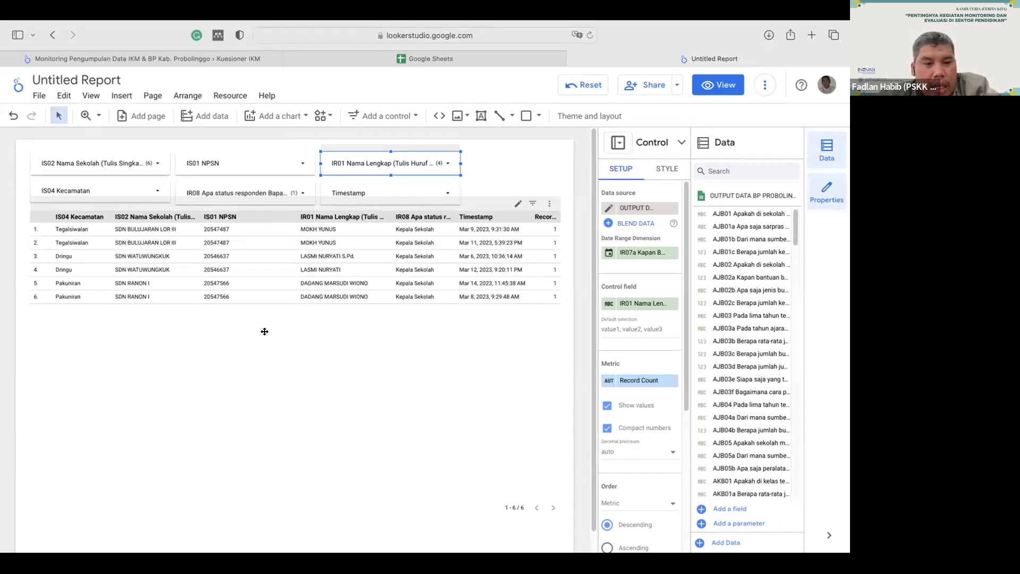
- Export the filtered respondent table as CSV (Excel) under the name Untitled Report_Untitled Page_Table
click(330, 369)
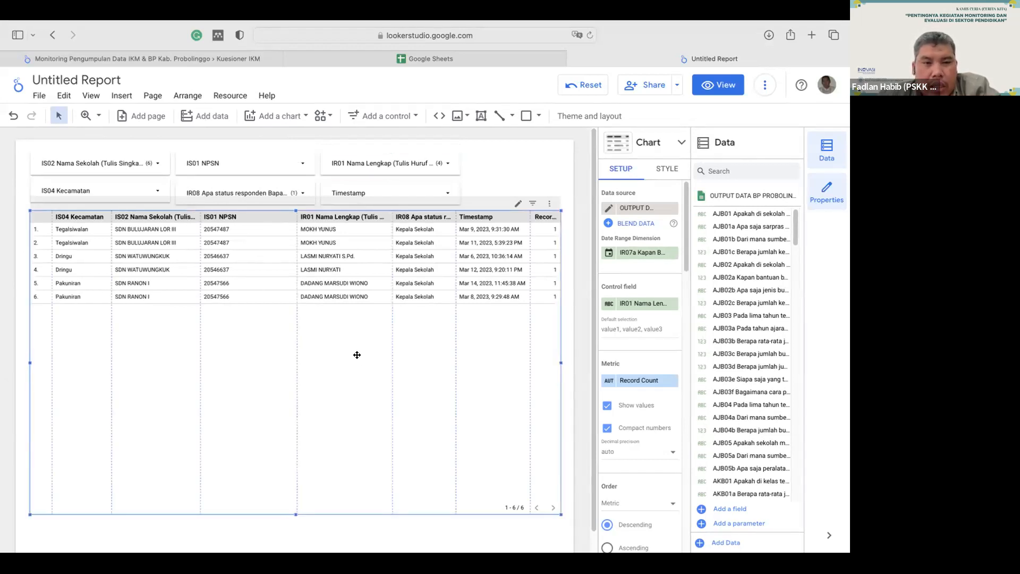
click(503, 159)
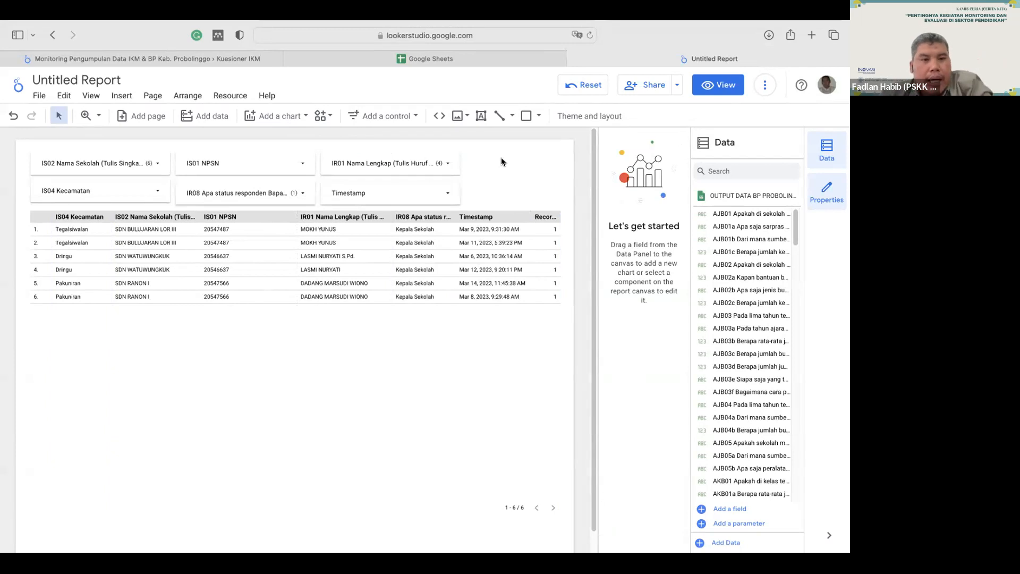
click(257, 218)
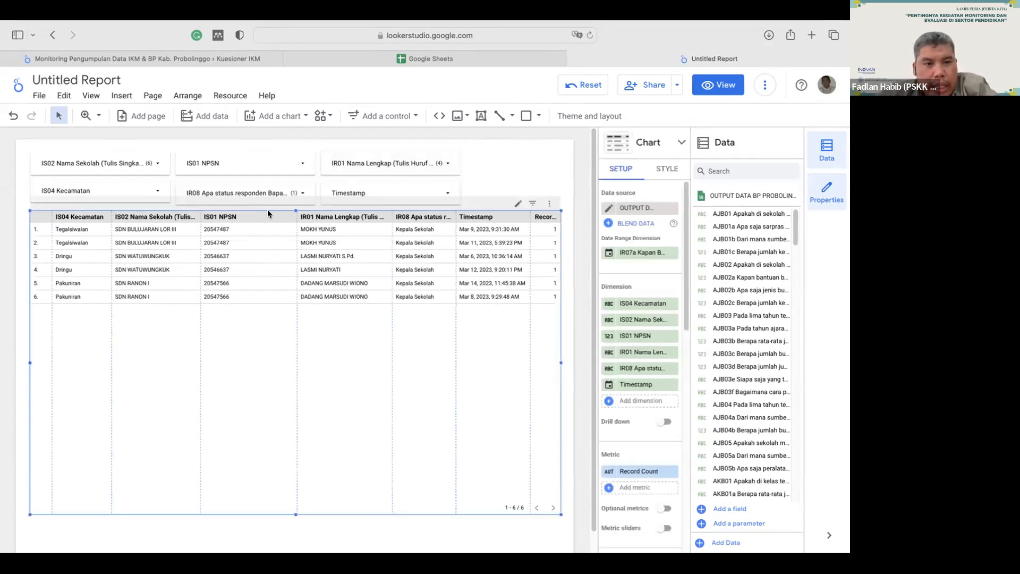
right_click(266, 218)
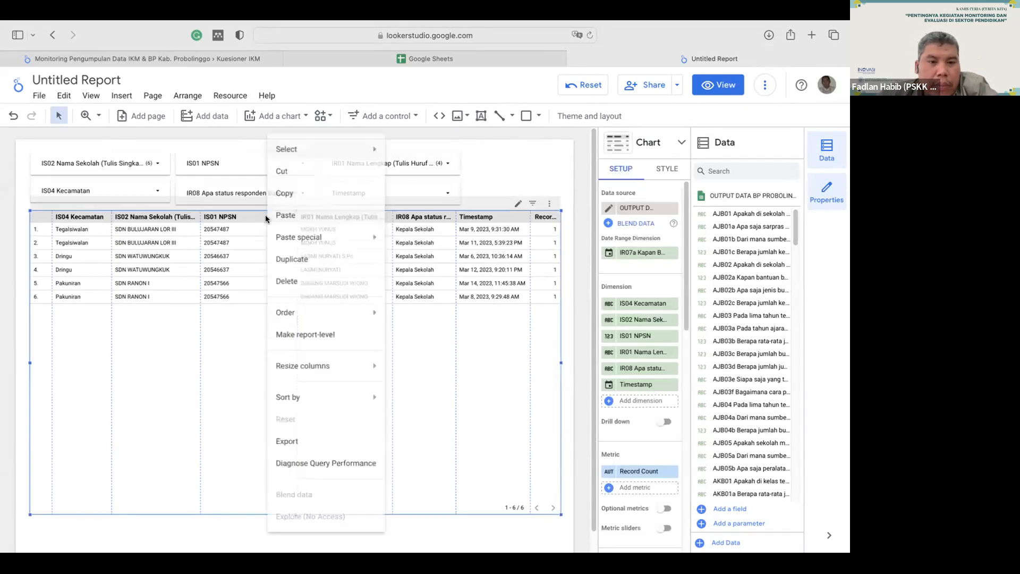
click(245, 216)
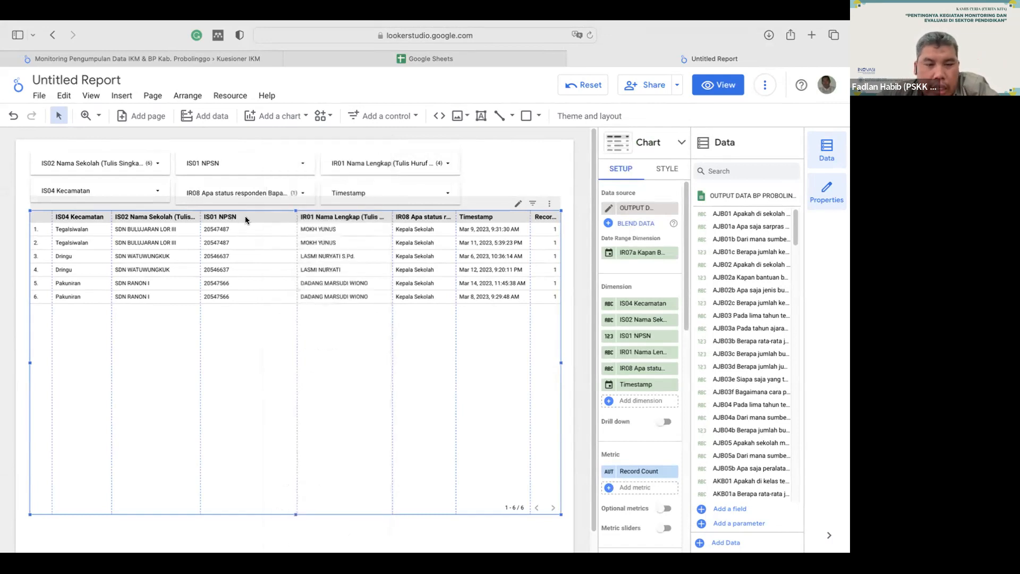
right_click(245, 216)
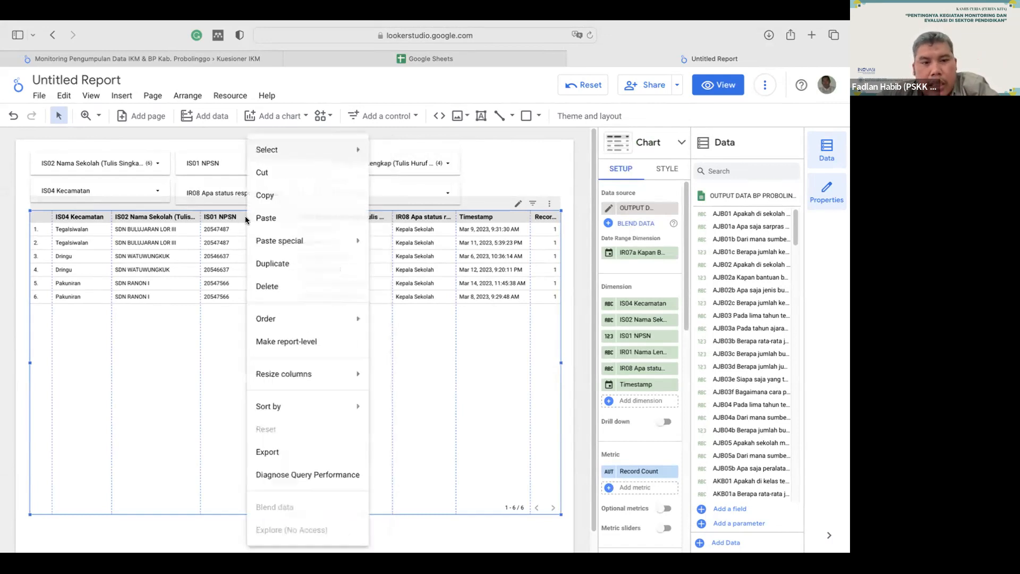
click(263, 457)
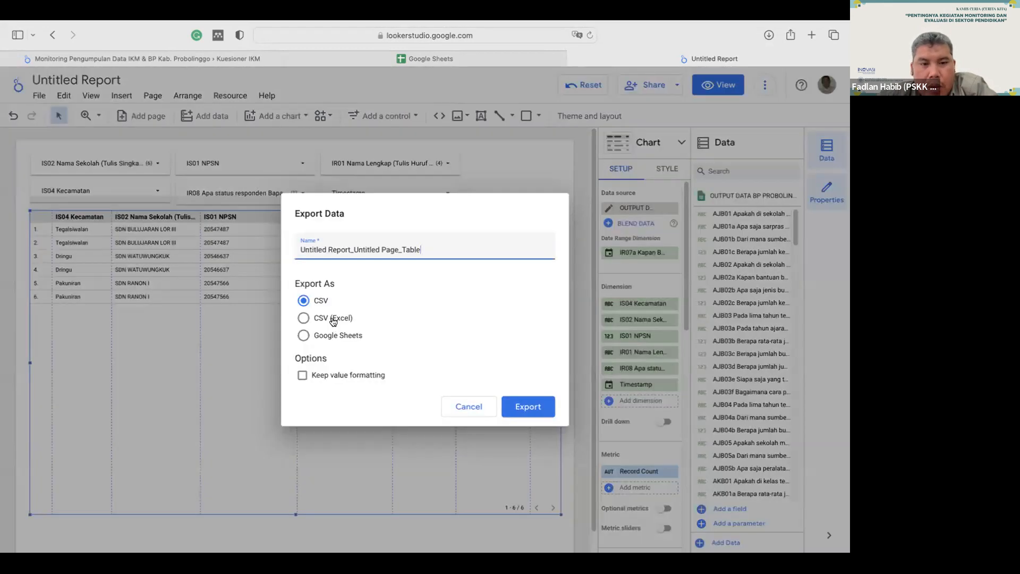
click(333, 318)
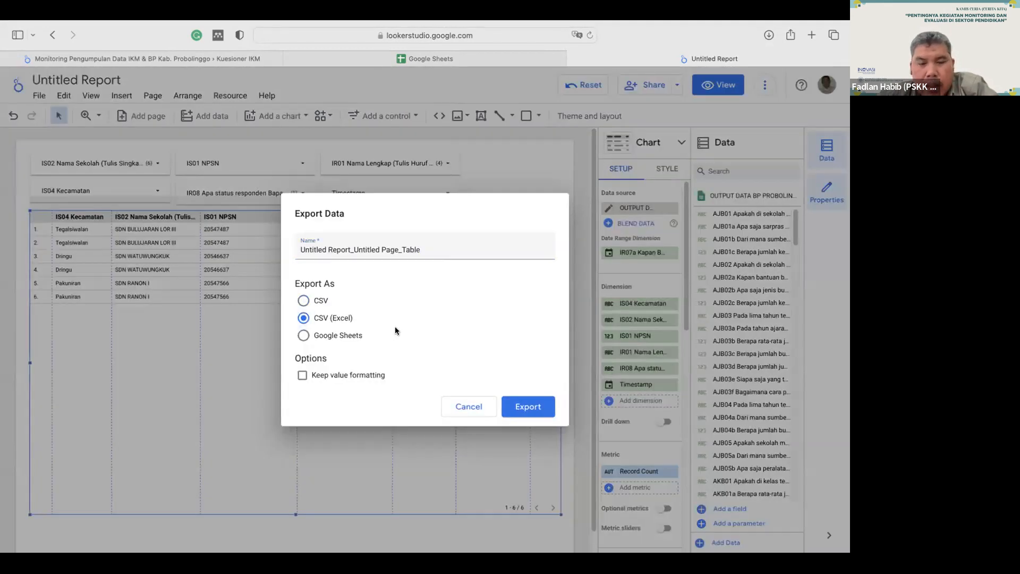
click(529, 408)
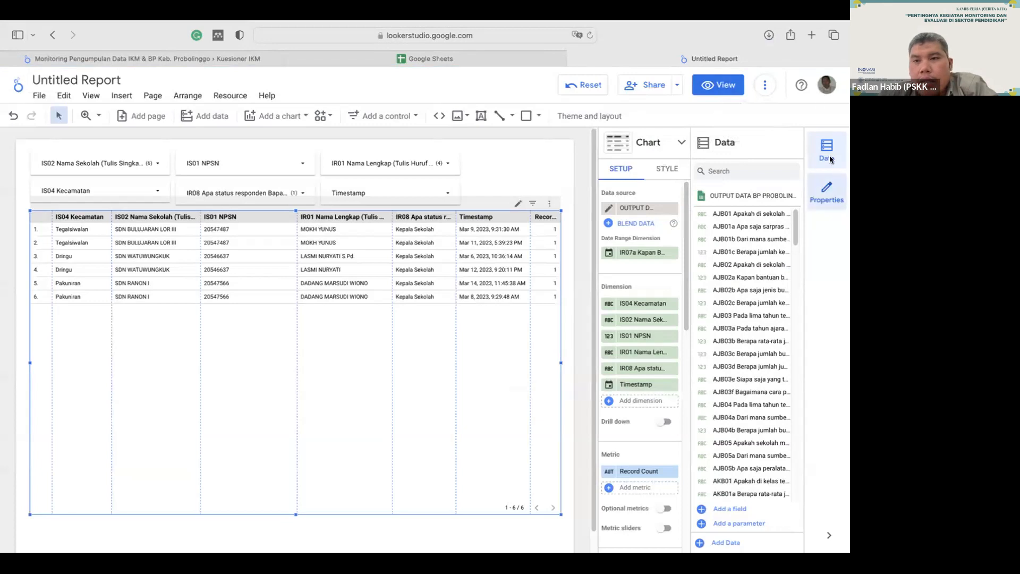
- Open the downloaded file Untitled Report_Untitled Page_Table-46.csv in Excel
click(770, 35)
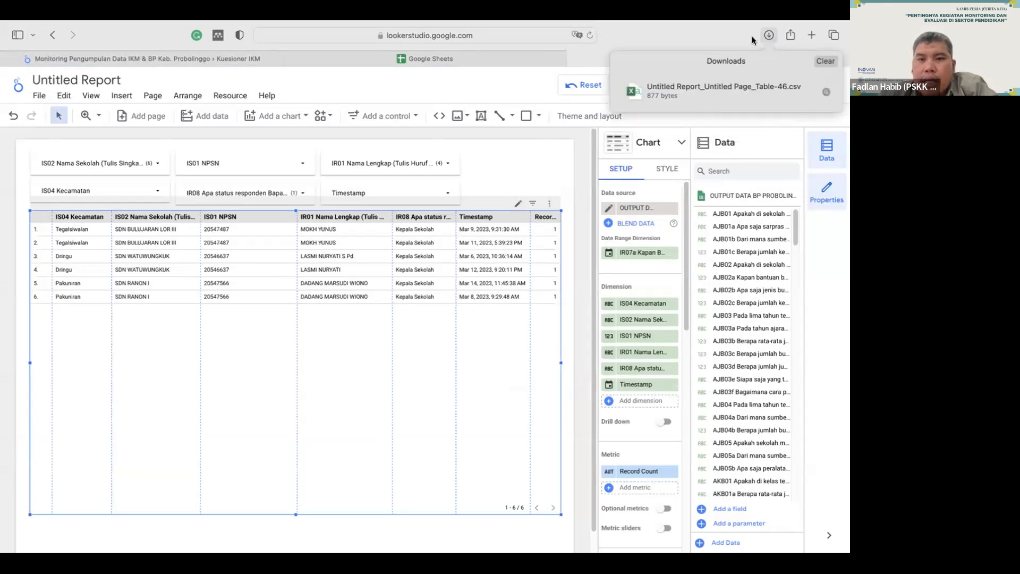
click(691, 93)
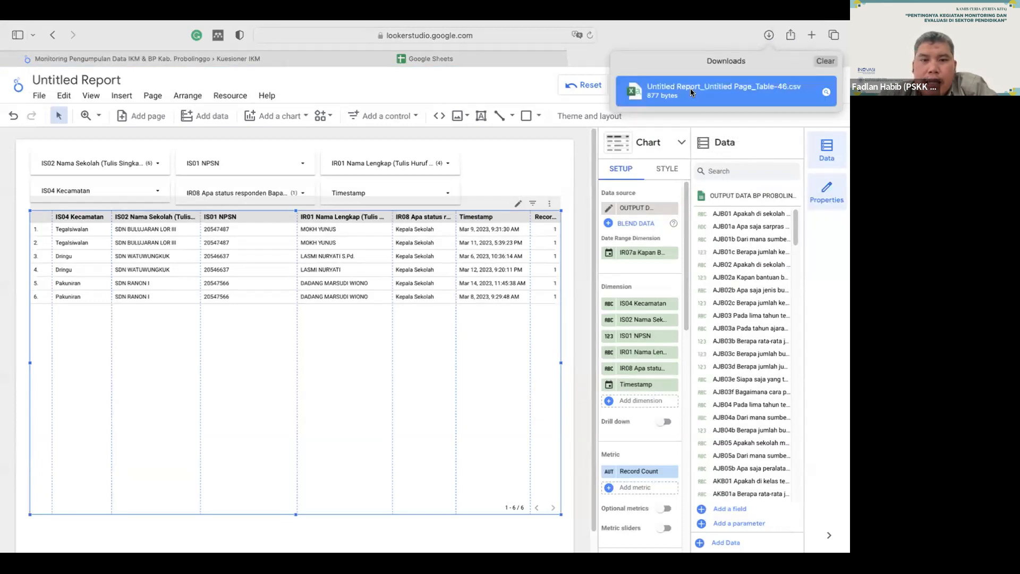
double_click(691, 92)
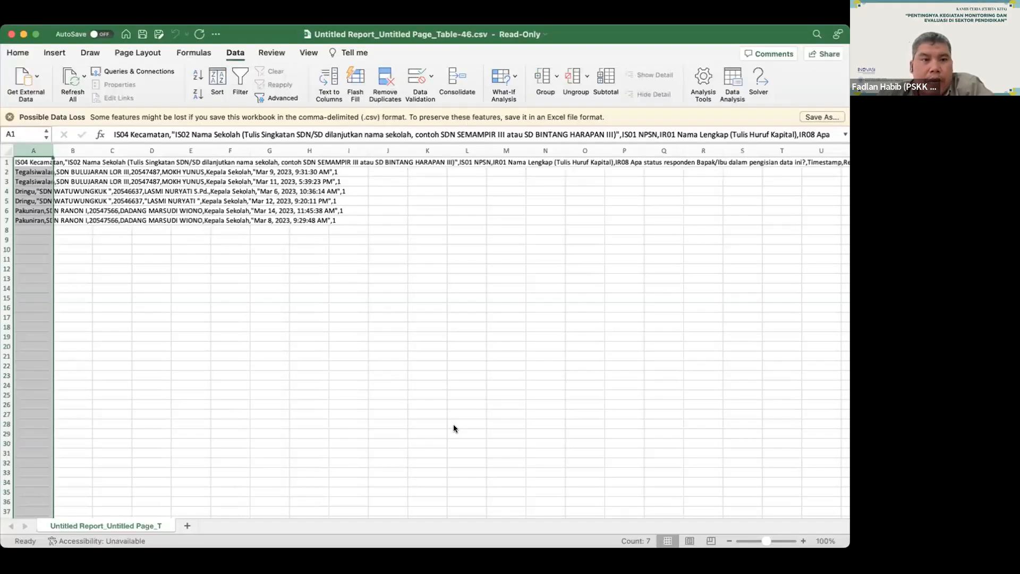
- Split column A of the exported table into separate columns as delimited text, adding Comma as a delimiter and keeping the General data format
click(380, 373)
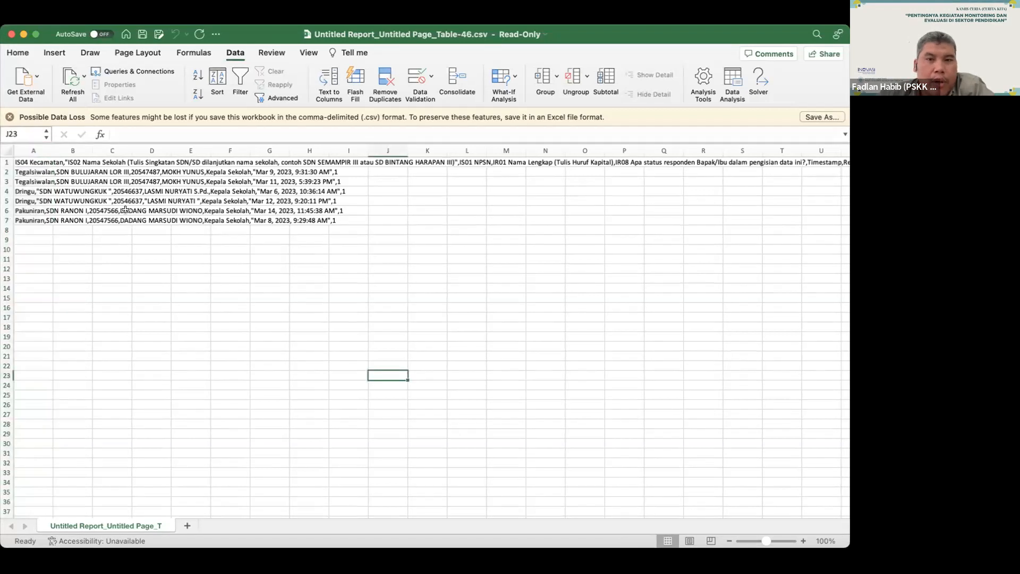
click(34, 162)
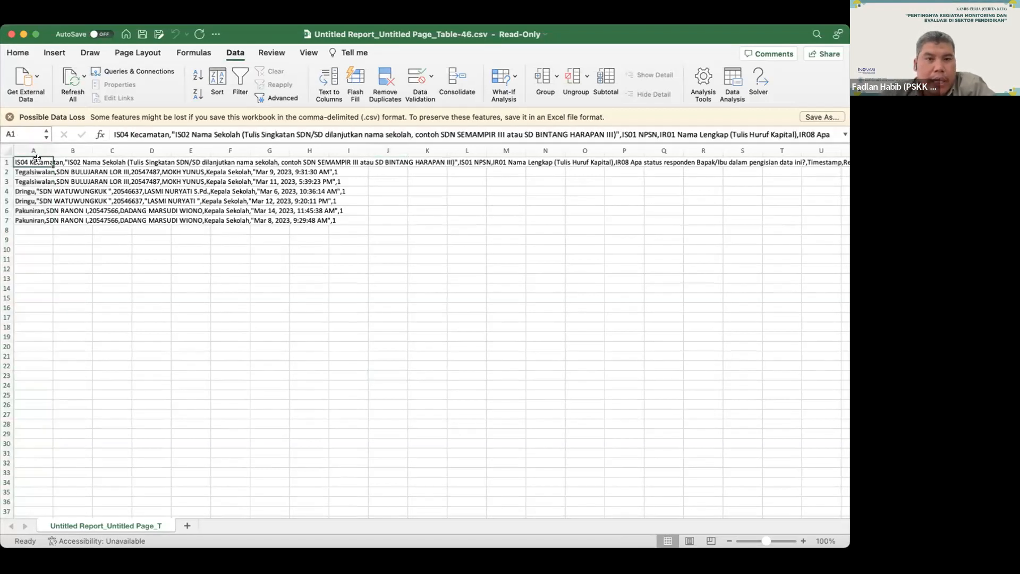
click(111, 328)
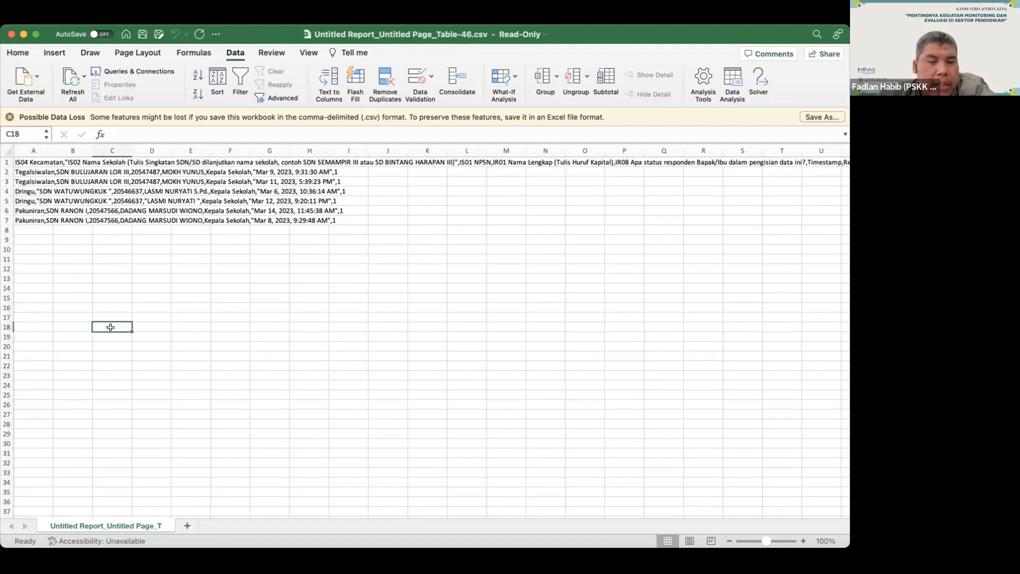
click(36, 148)
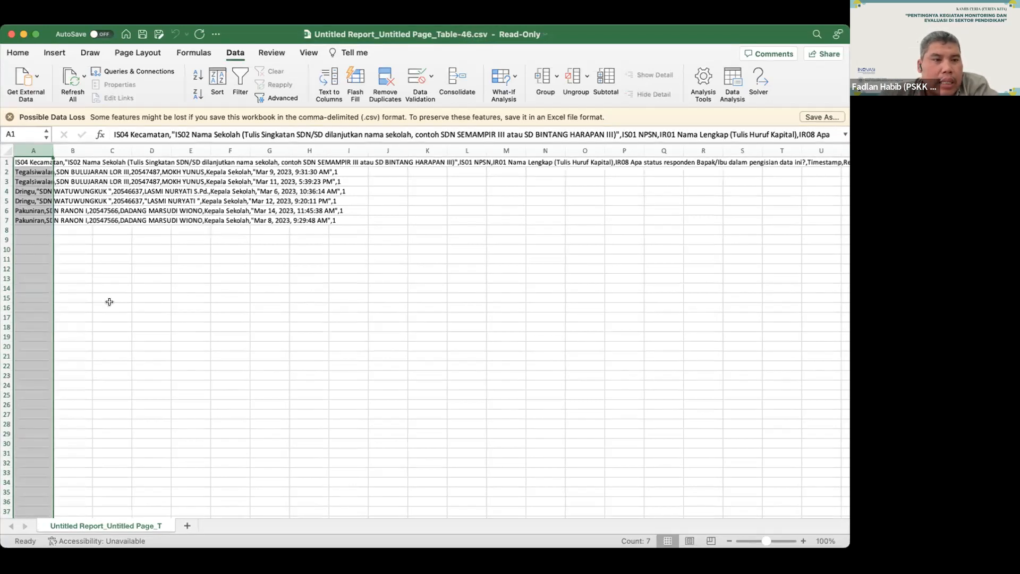
click(325, 78)
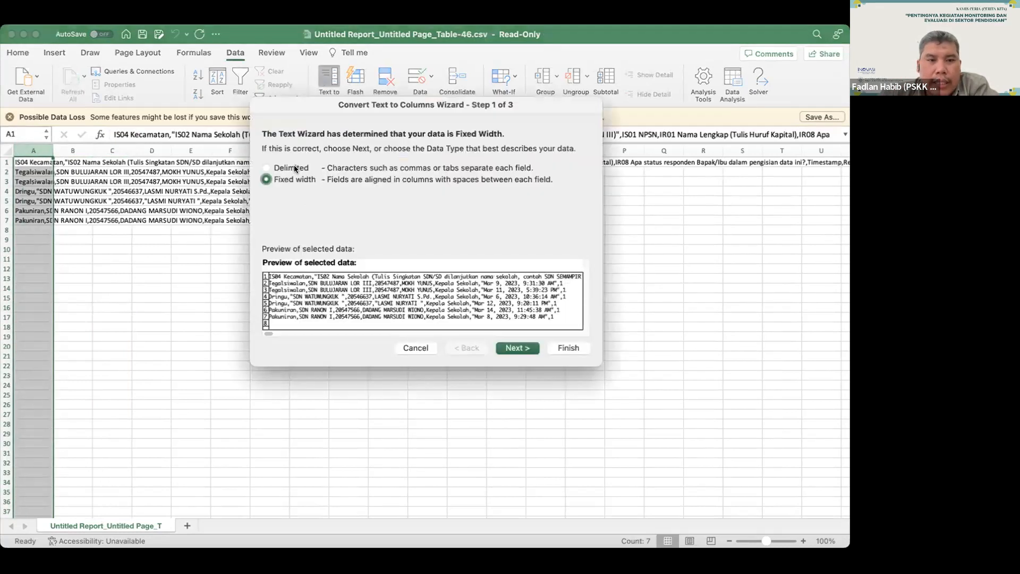
click(294, 169)
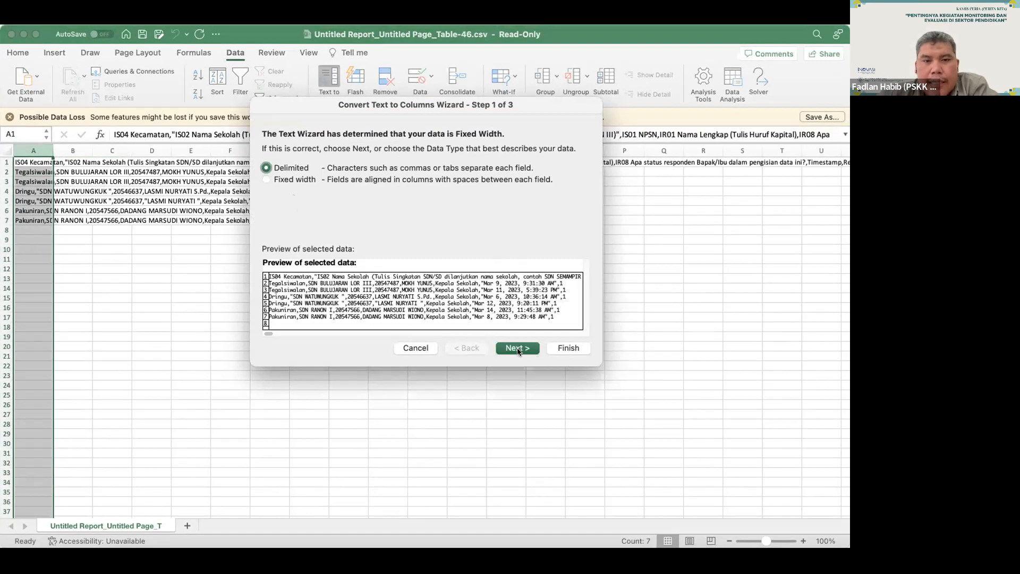
click(534, 350)
click(289, 197)
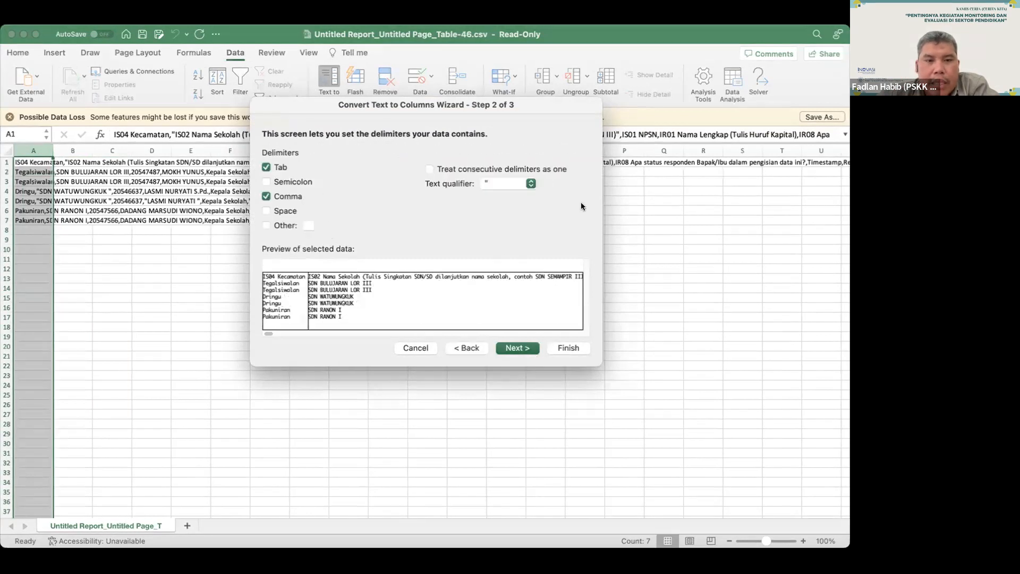
click(523, 349)
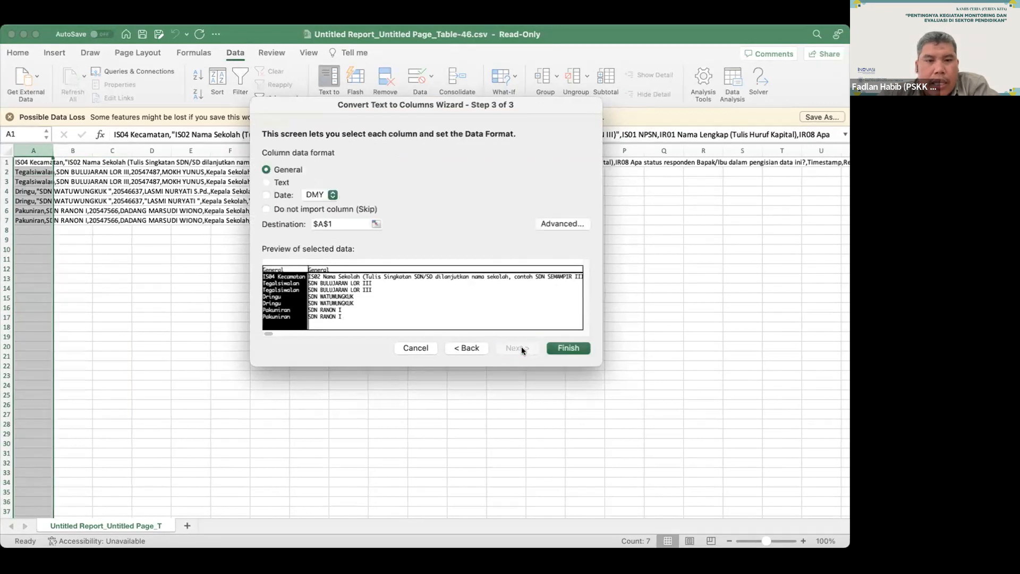
click(562, 349)
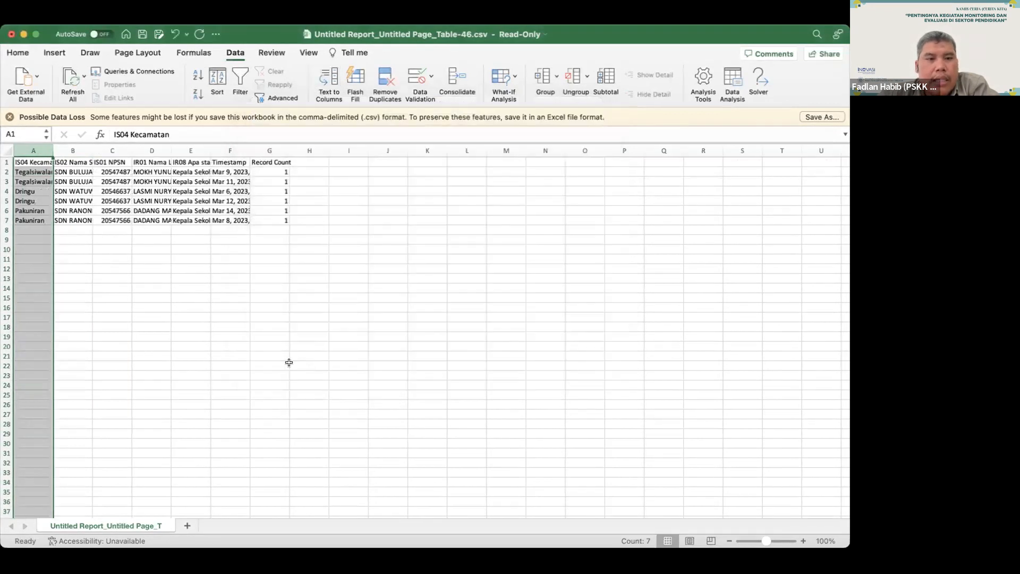
click(293, 365)
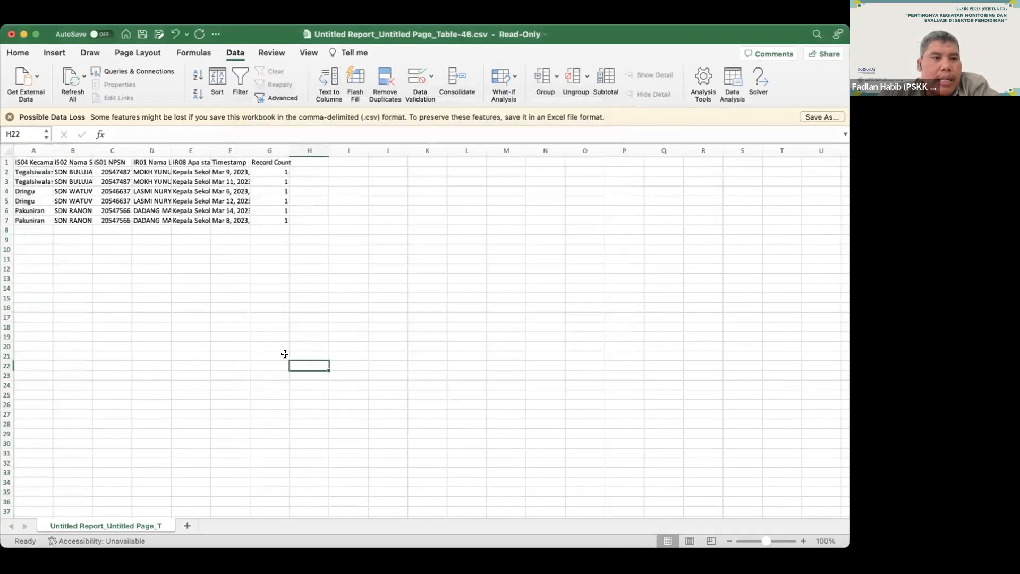
- Widen columns A through F so the headers, respondent details and full timestamps fit
double_click(53, 150)
double_click(106, 147)
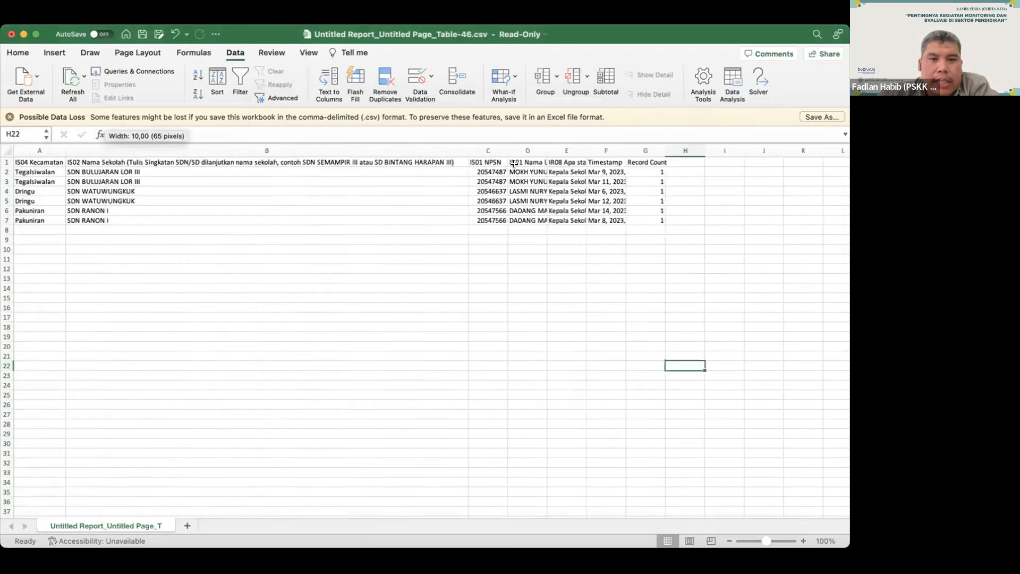
double_click(505, 145)
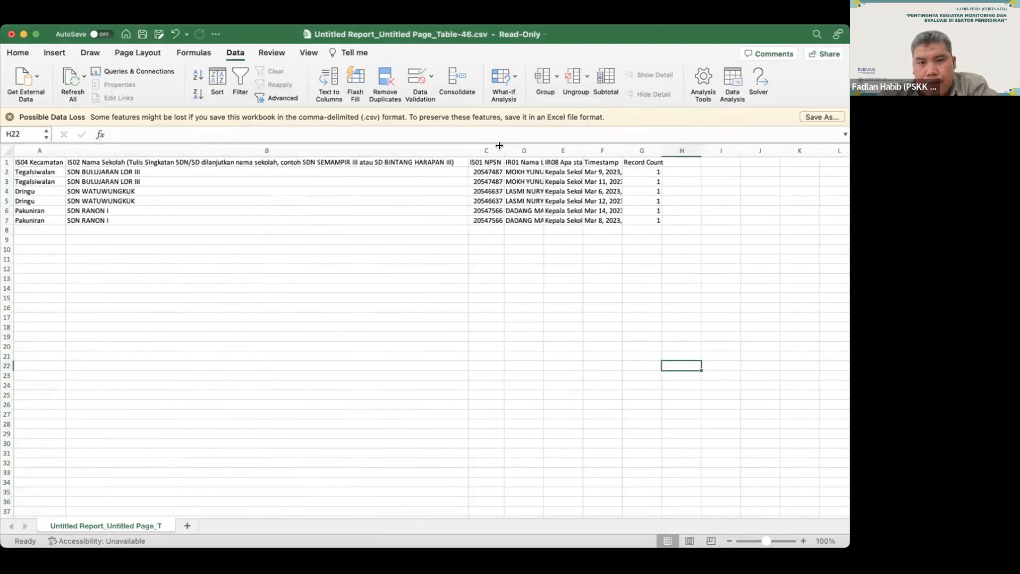
drag(505, 149, 529, 146)
double_click(567, 145)
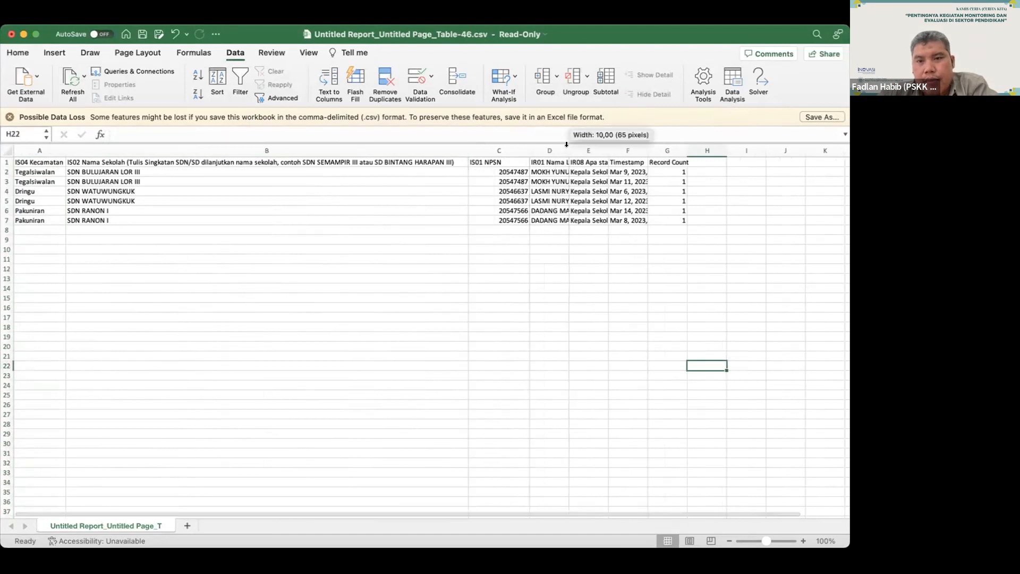
double_click(696, 150)
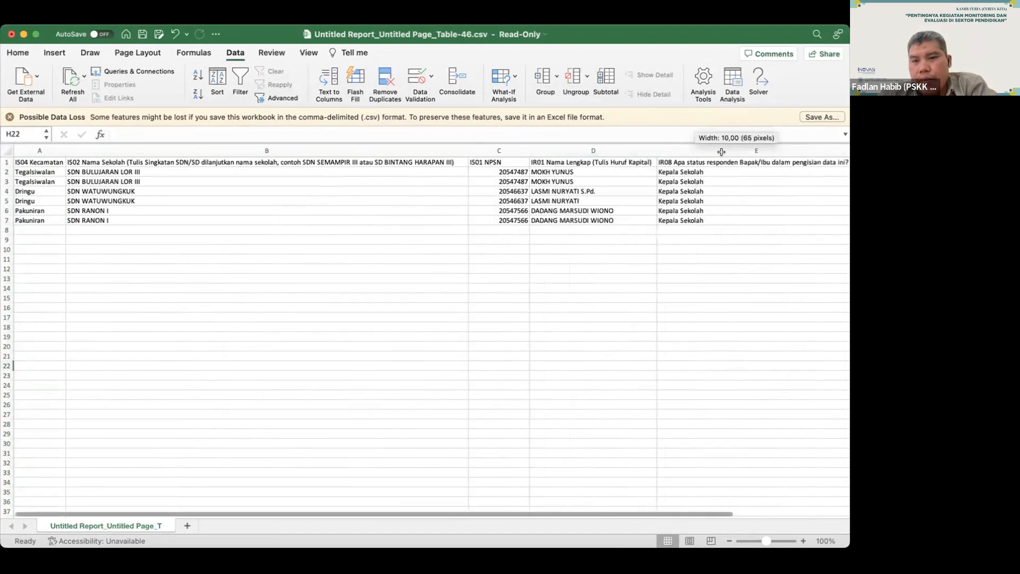
drag(539, 512, 731, 530)
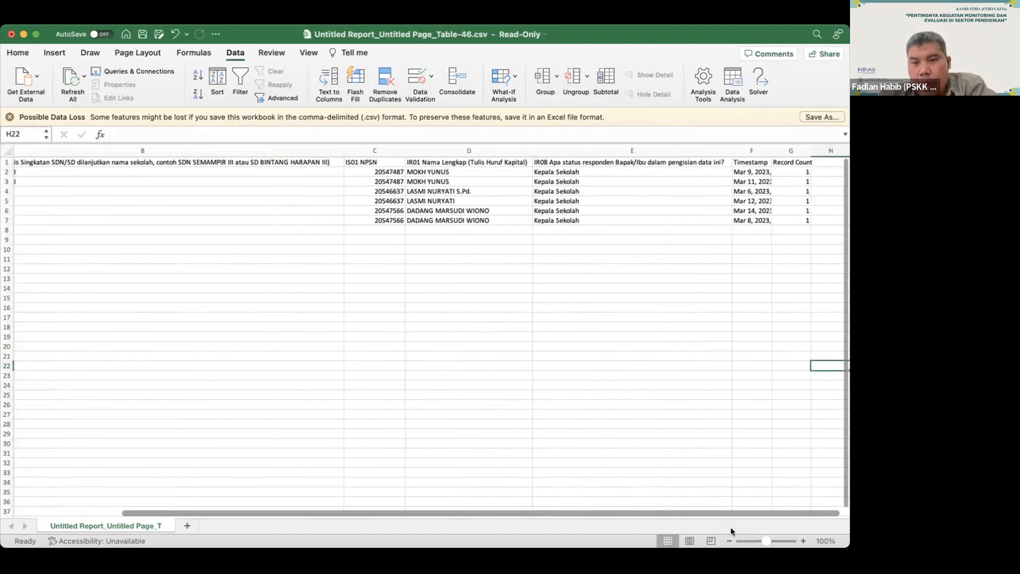
drag(768, 149, 767, 148)
double_click(767, 149)
click(664, 336)
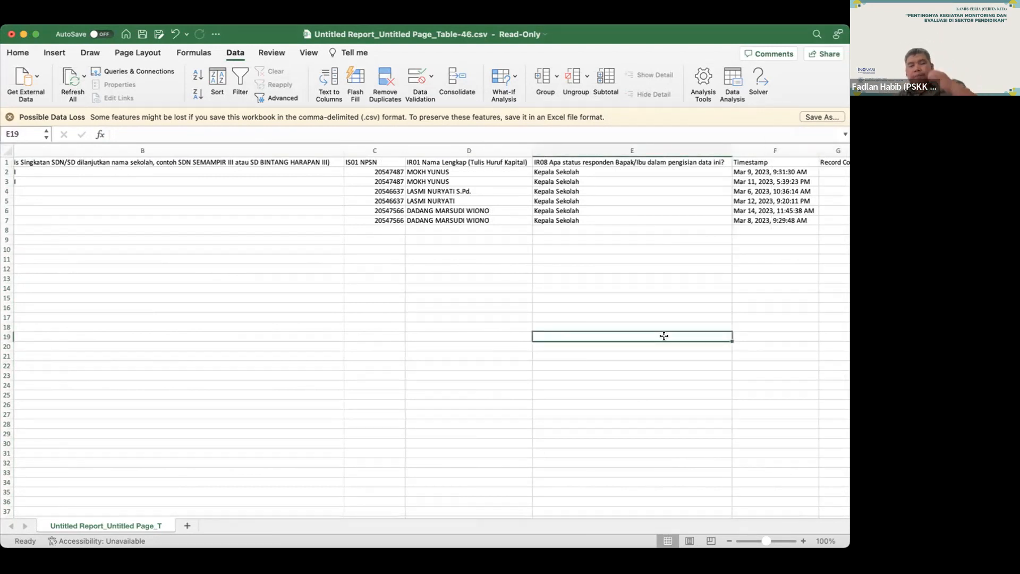
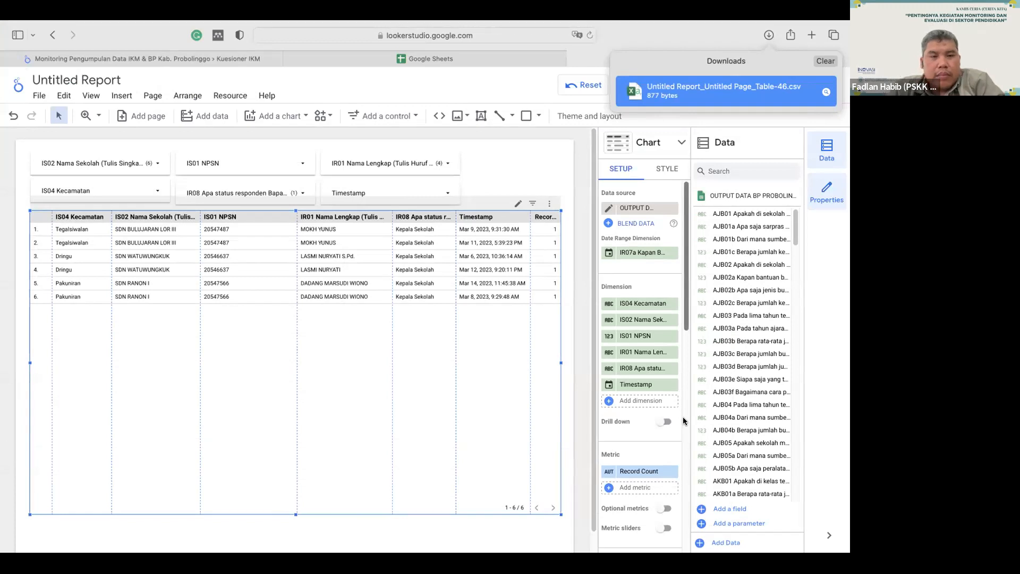
- In the Looker Studio report, check the school name and respondent status filters and clear all selections in the IR01 full name filter
click(538, 176)
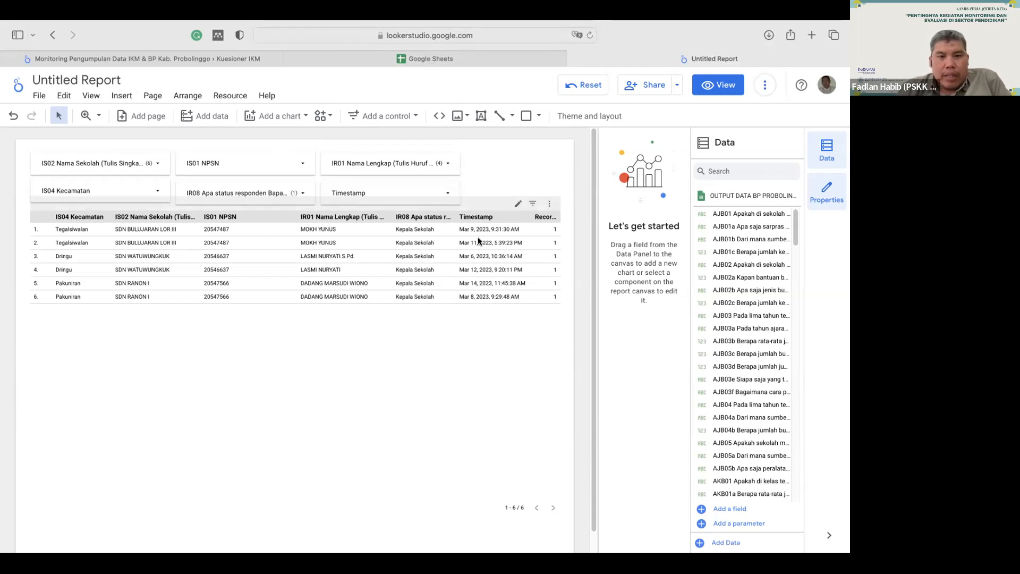
click(156, 166)
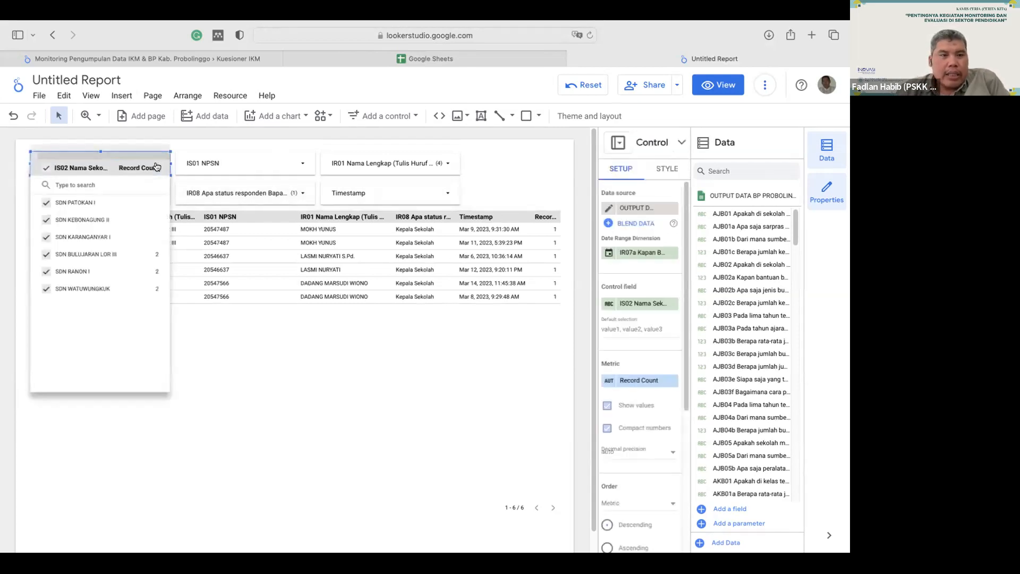
click(497, 168)
click(303, 198)
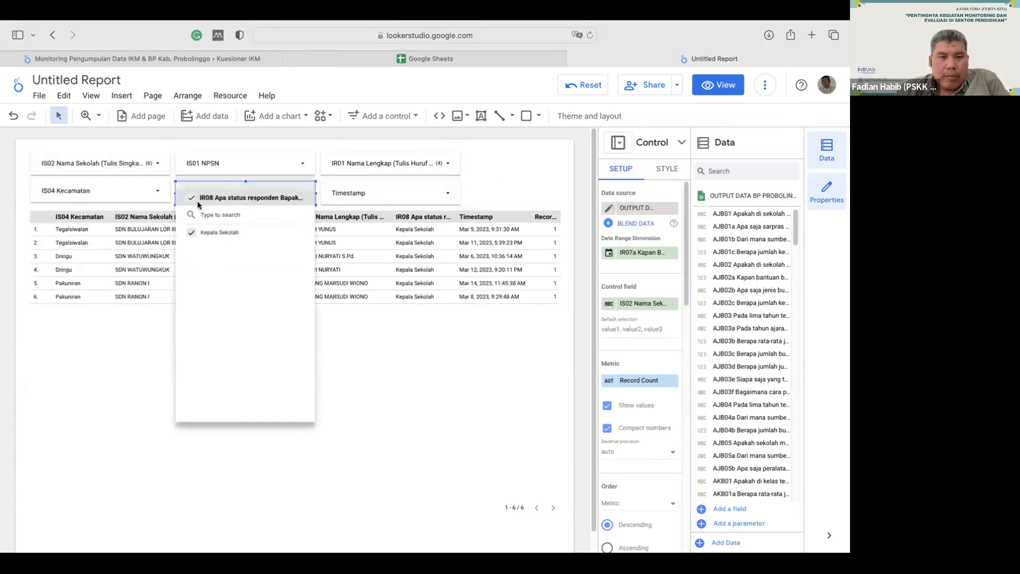
click(498, 180)
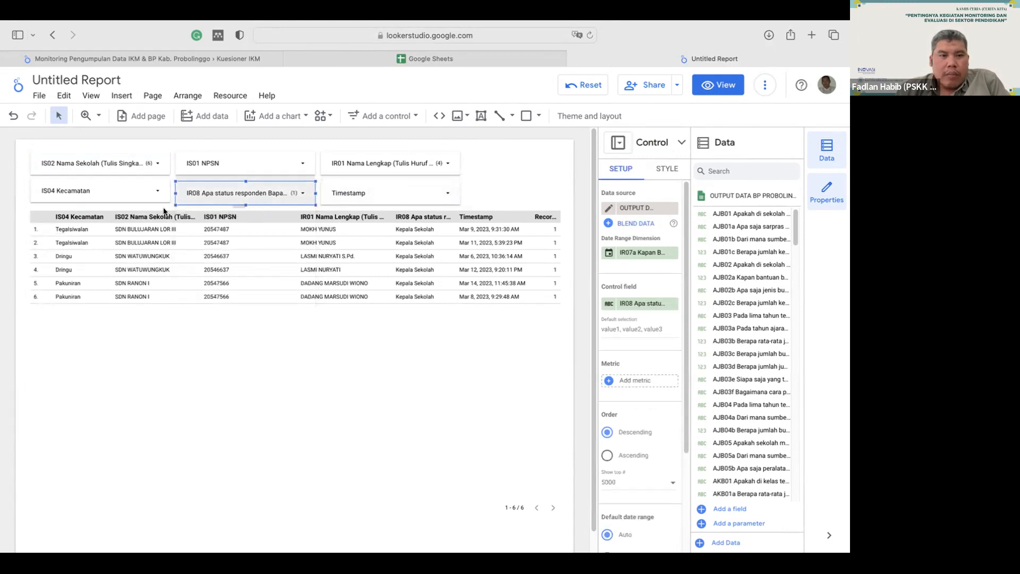
click(441, 164)
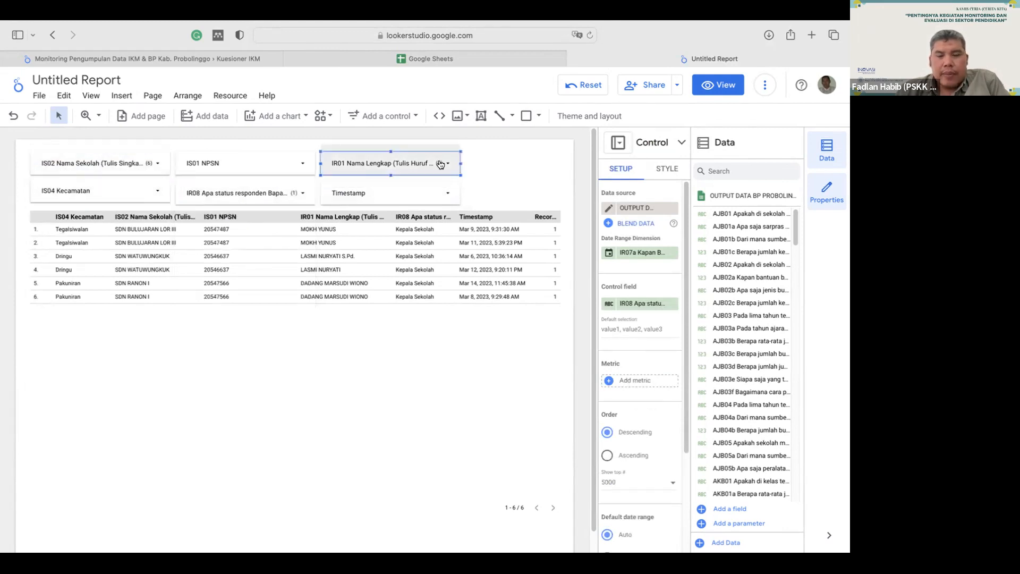
click(440, 164)
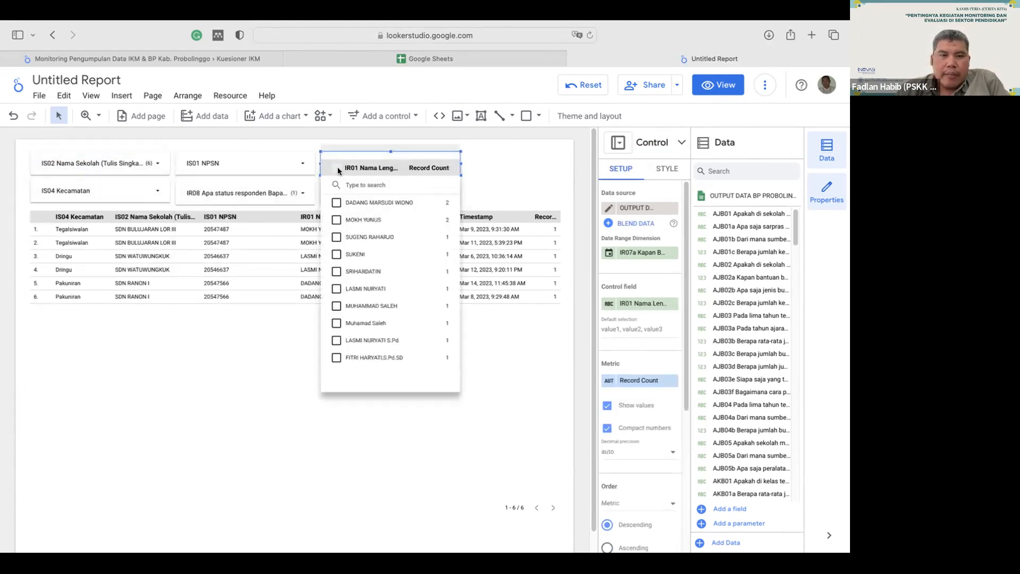
- Remove the school and status restrictions by resetting the IS02 Nama Sekolah and IR08 respondent status filters
click(158, 167)
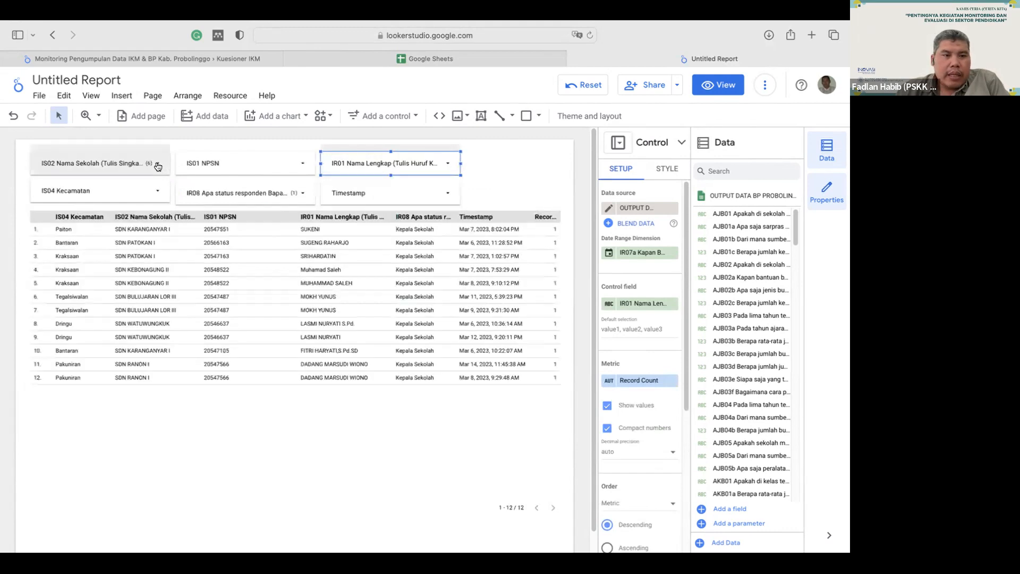
click(158, 167)
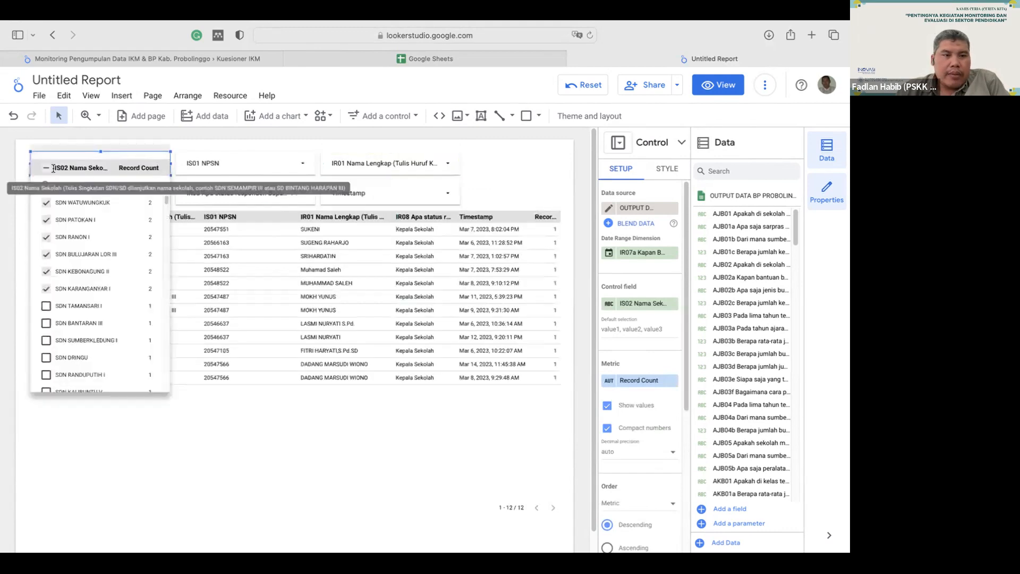
click(499, 172)
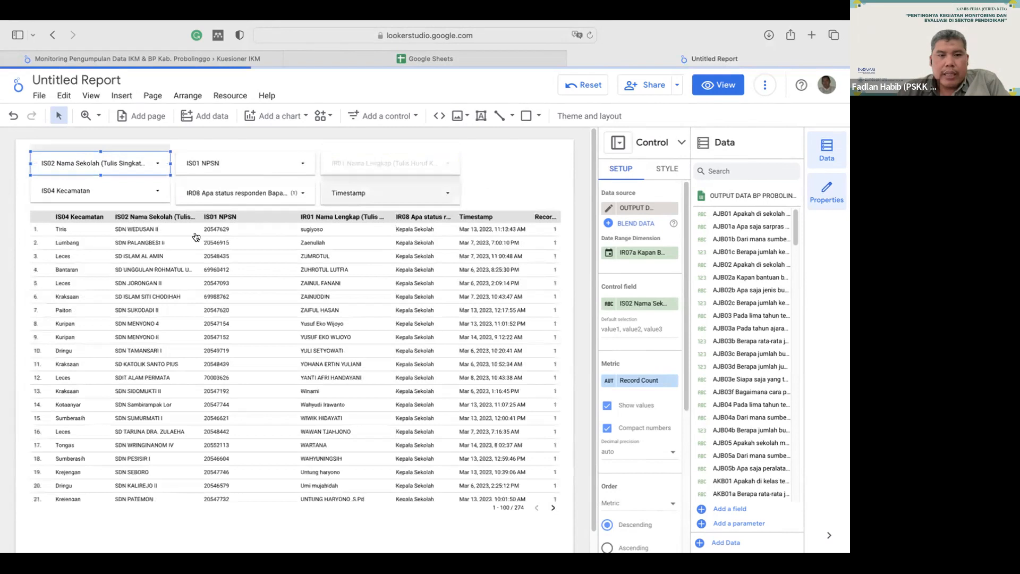
click(194, 200)
click(194, 201)
click(495, 174)
- Duplicate the IR01 Nama Lengkap filter control and move the copy away from the original, over the table
drag(487, 171, 376, 155)
click(413, 164)
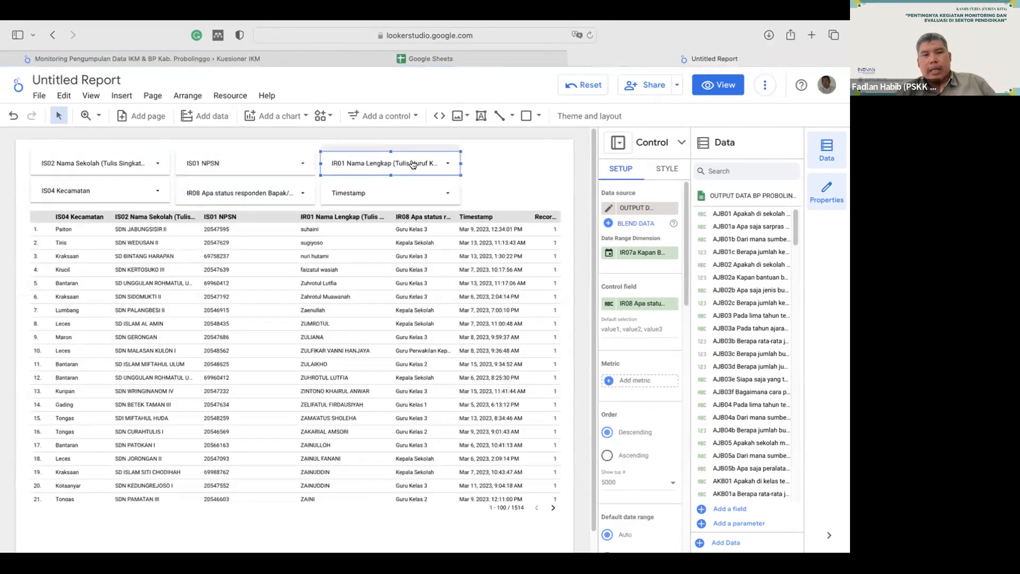
key(super+v)
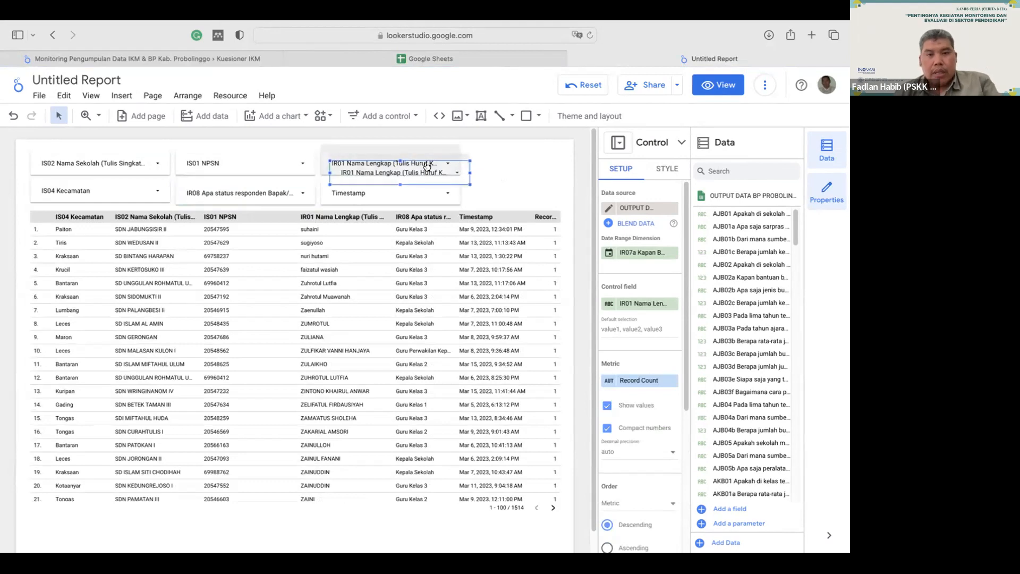
drag(464, 161, 512, 243)
- Narrow the six original filter controls together and place the duplicated control in the freed space beside the IR01 filter
drag(432, 202, 86, 162)
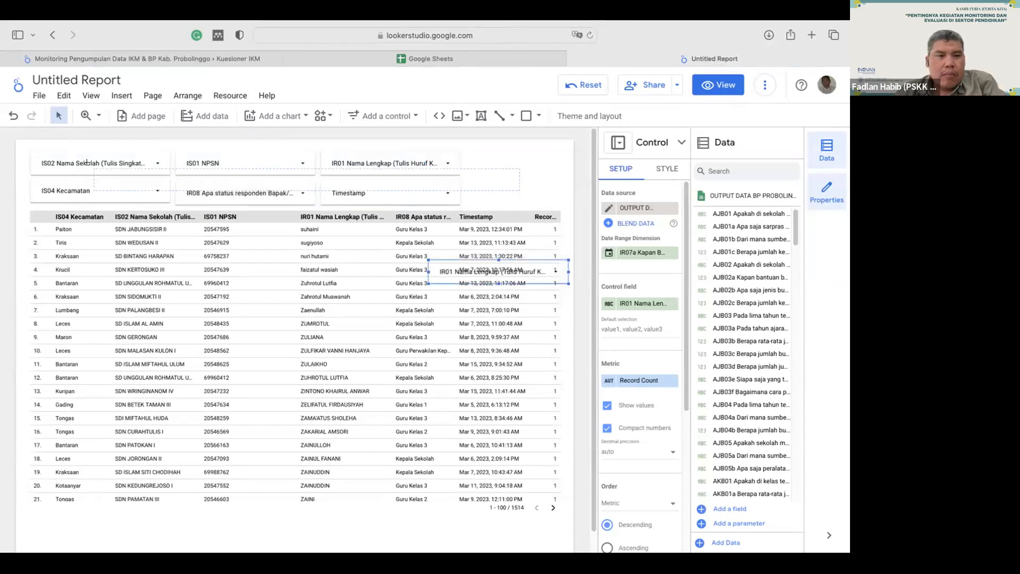
drag(460, 177, 382, 173)
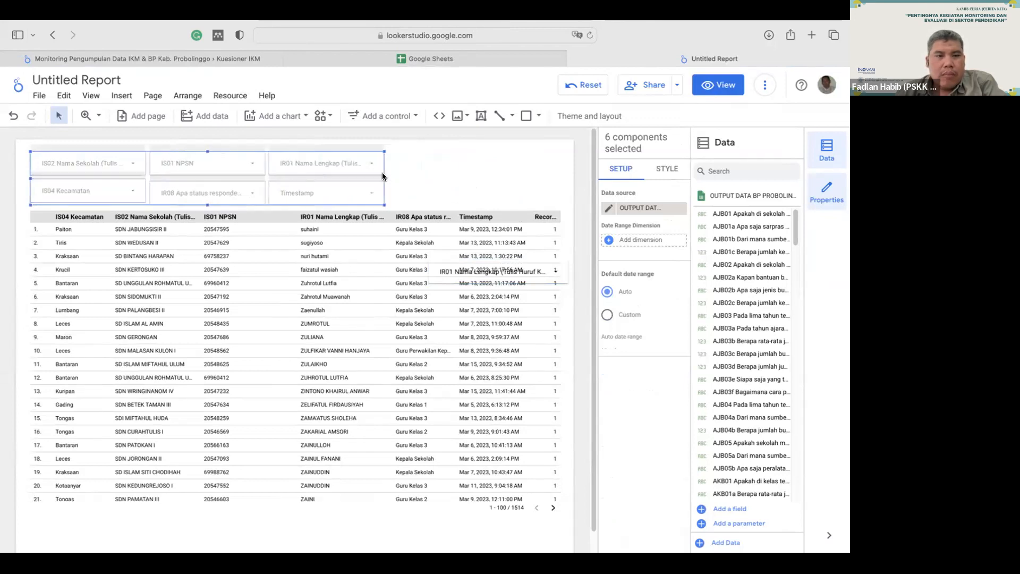
click(566, 274)
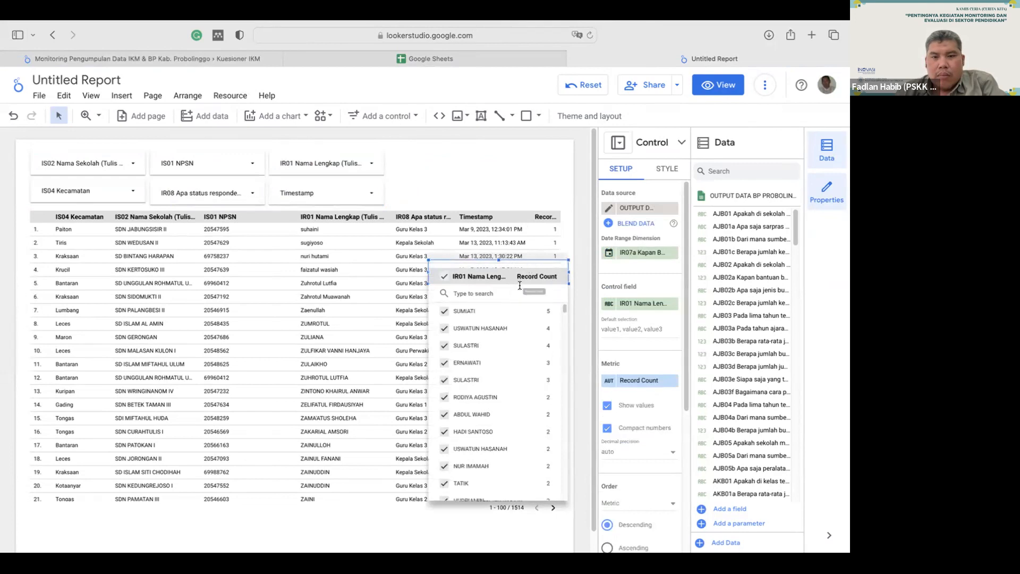
click(555, 260)
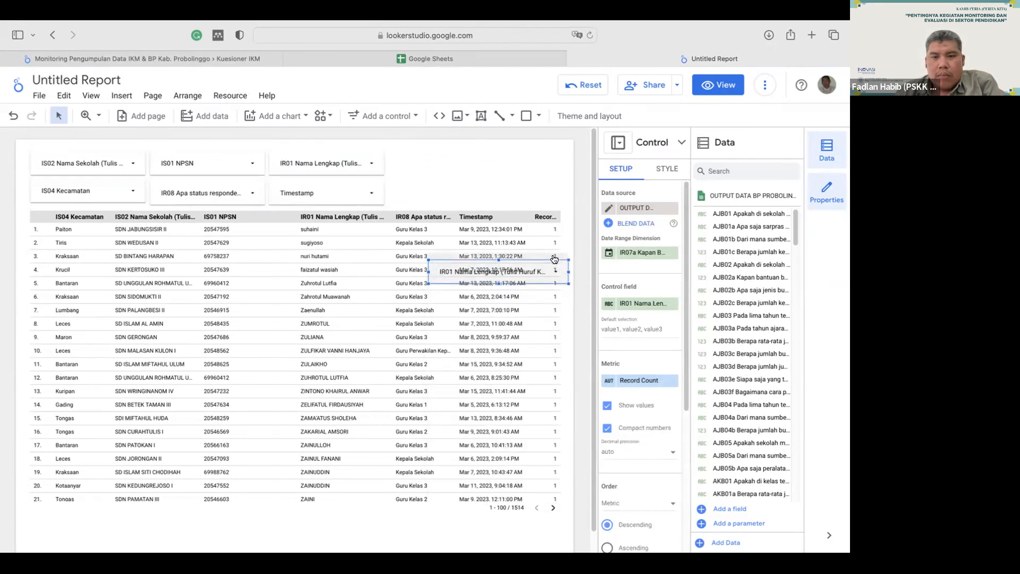
drag(529, 161, 524, 151)
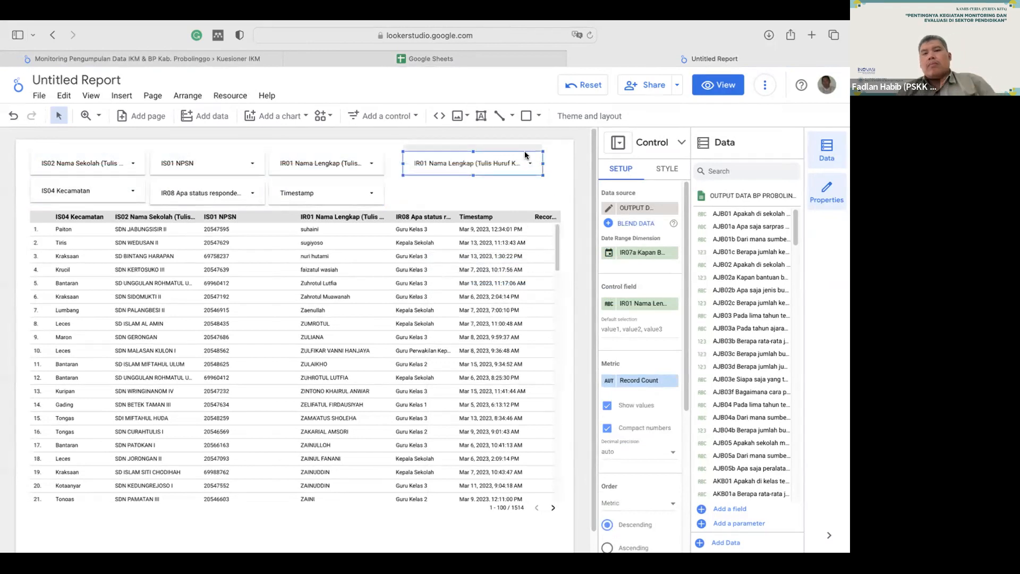
- Change the duplicated filter's control field to IR05 Nomor HP/WA aktif
click(643, 304)
text(nomor)
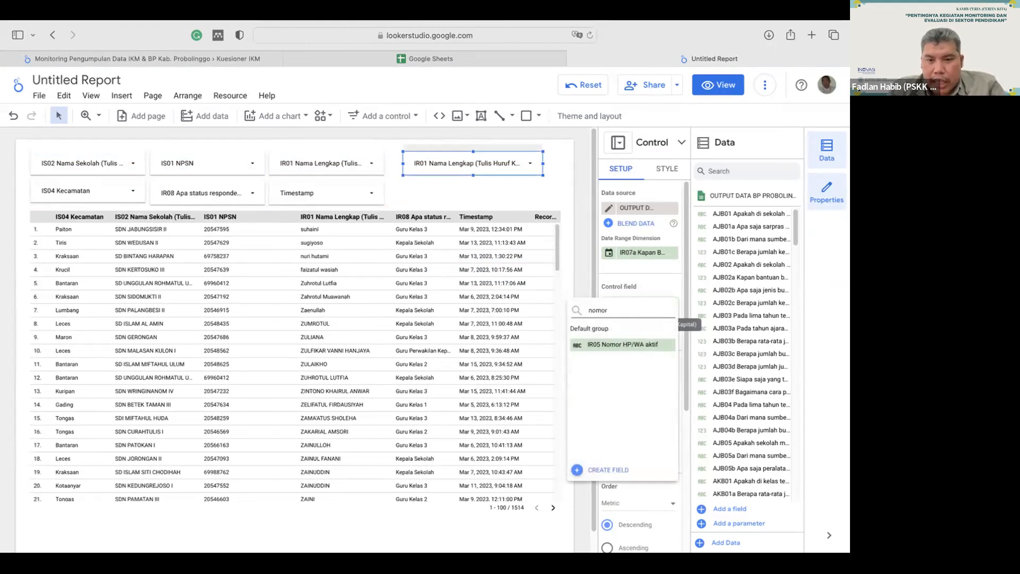
click(611, 345)
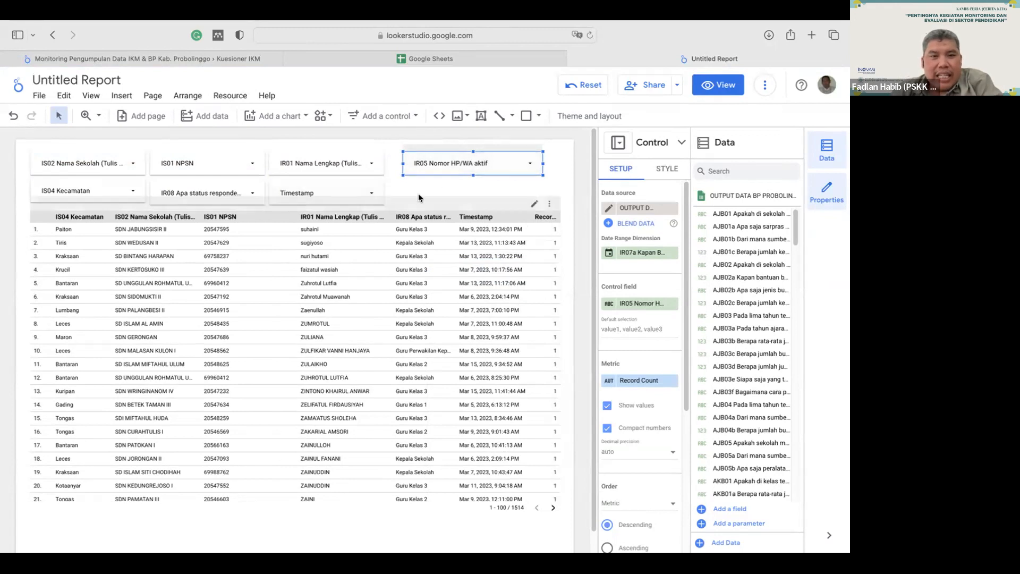
- Restrict the IR01 Nama Lengkap filter to the first listed name and review the matching phone numbers in the IR05 filter
click(445, 188)
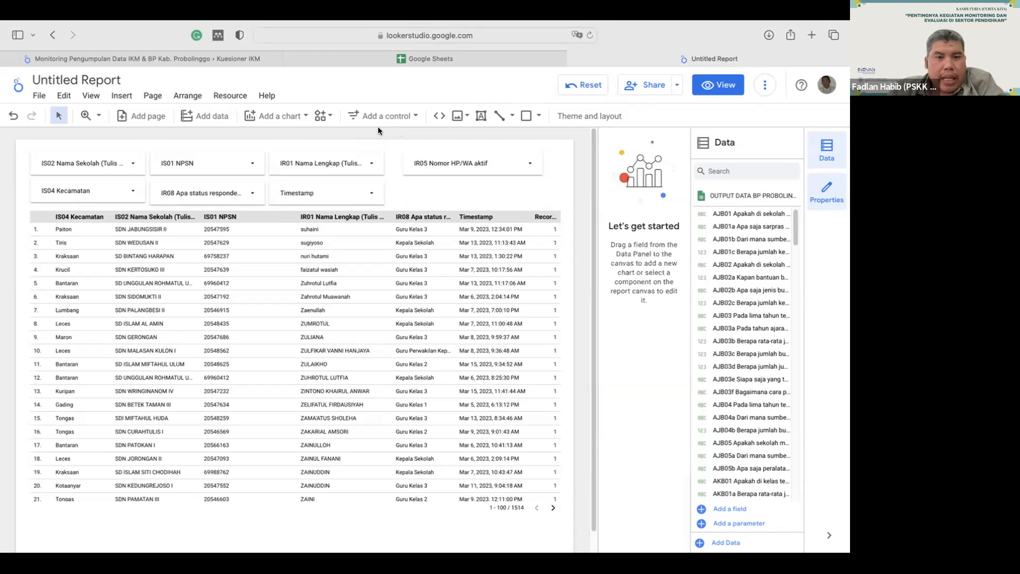
click(335, 161)
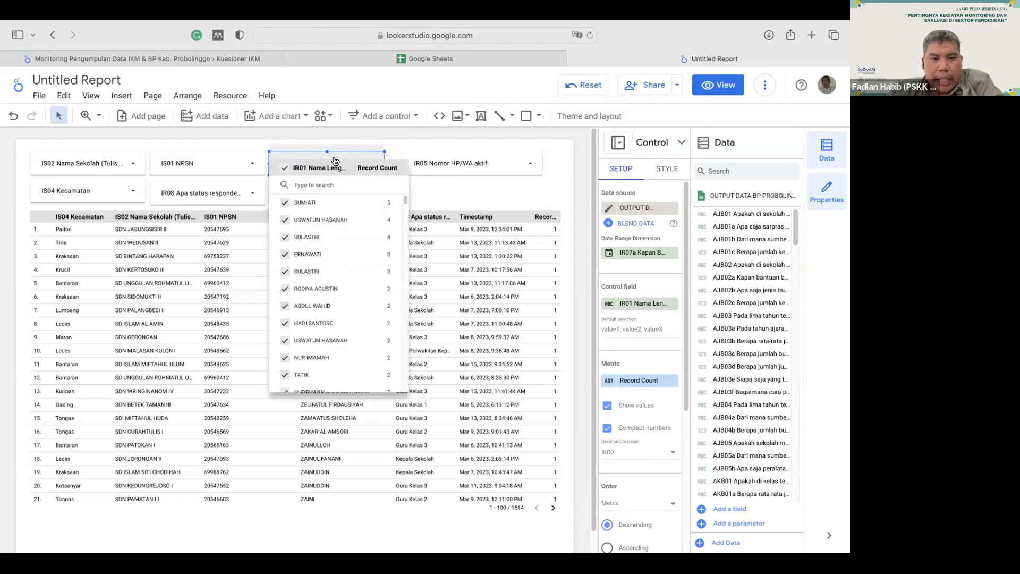
click(375, 203)
click(474, 196)
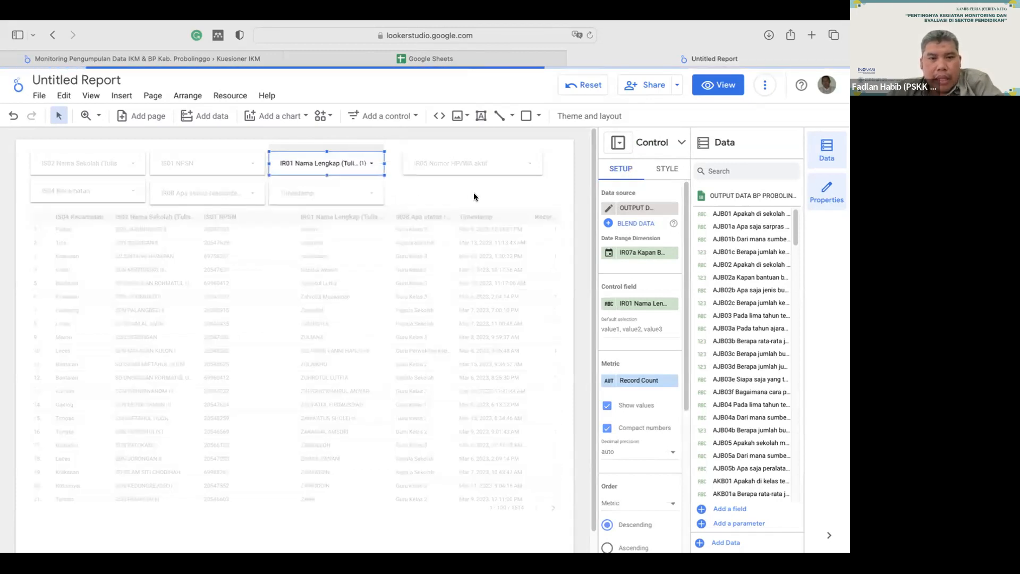
click(494, 167)
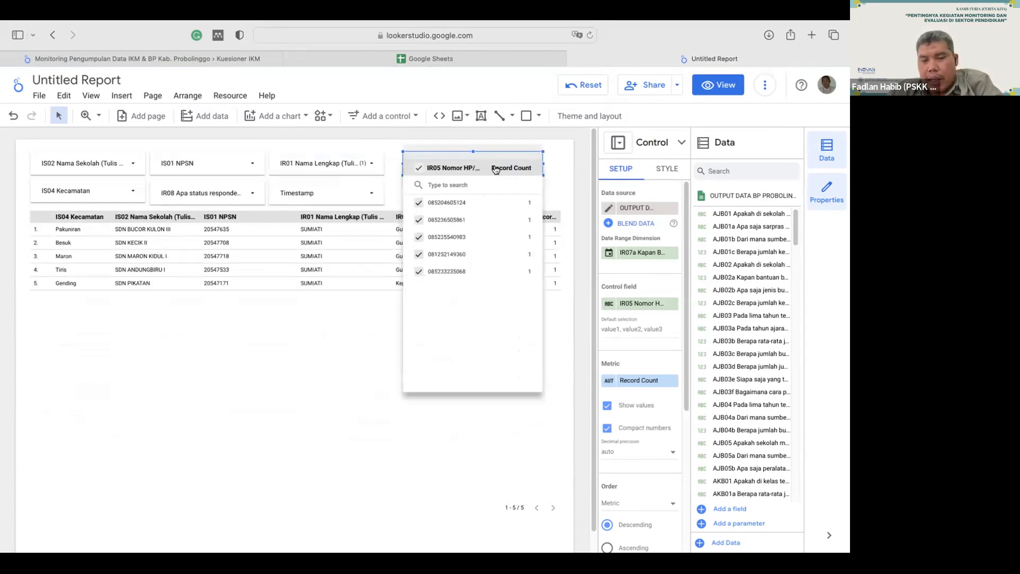
click(560, 187)
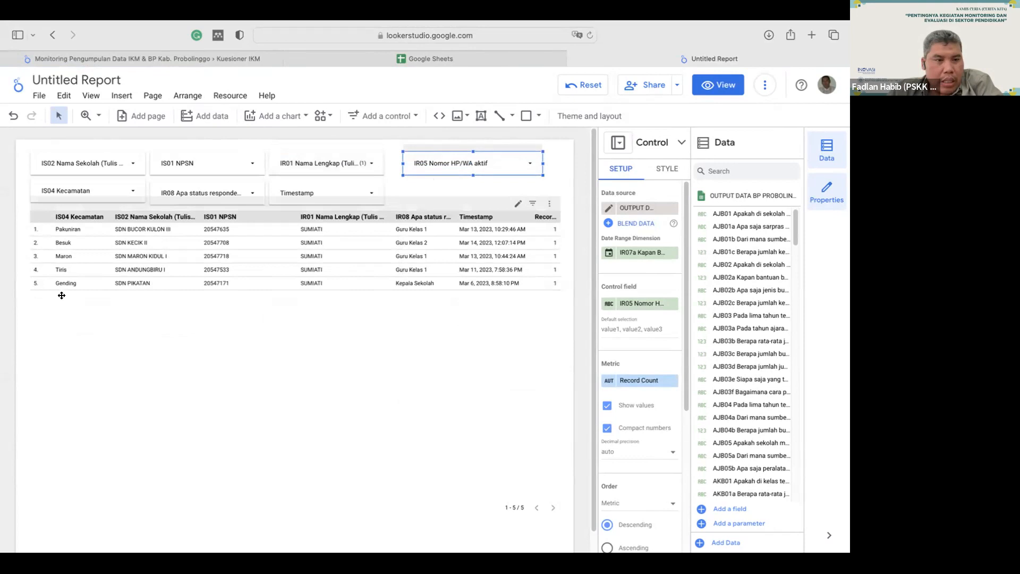
- Switch the IR01 Nama Lengkap filter to the second listed name, and reset the filter to include all names
click(319, 163)
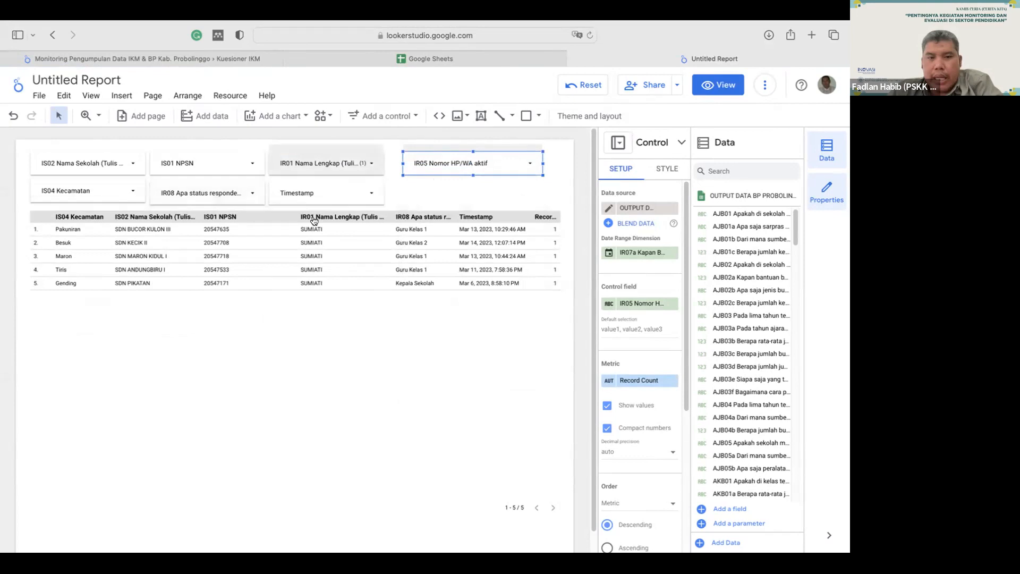
click(498, 199)
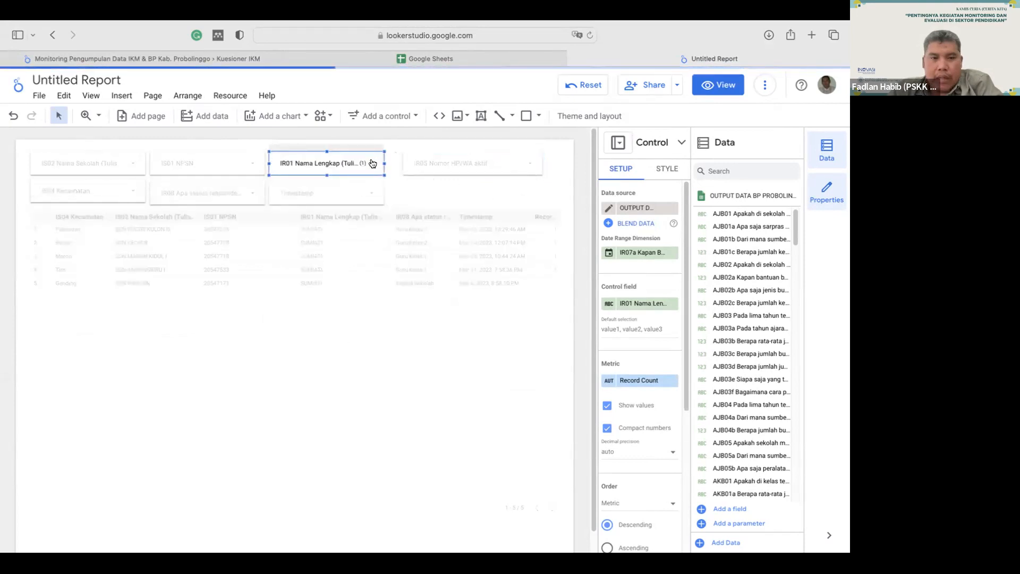
click(305, 169)
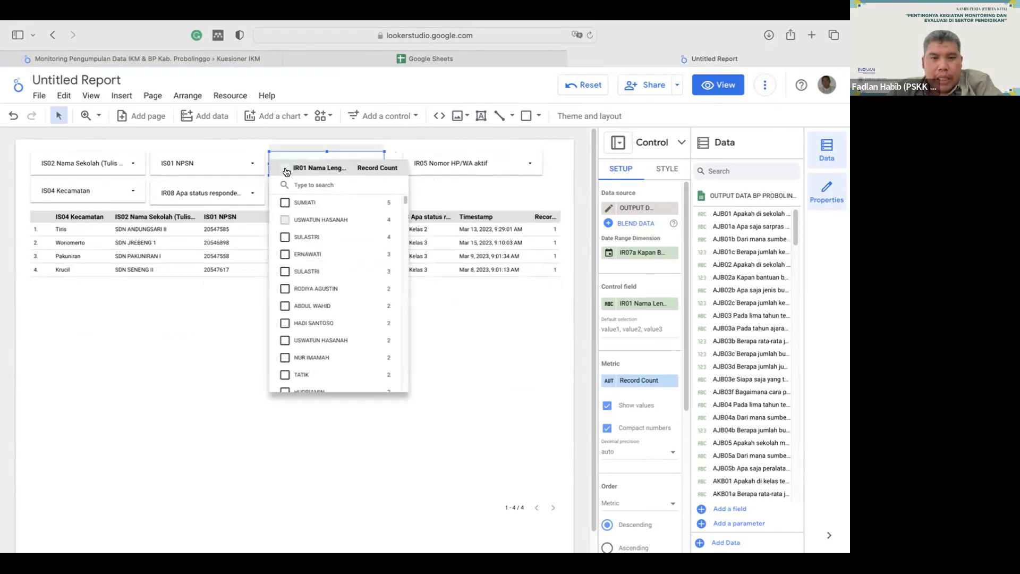
click(286, 170)
- Clear all values in the IR05 Nomor HP/WA aktif filter and select the first two listed phone numbers
click(507, 172)
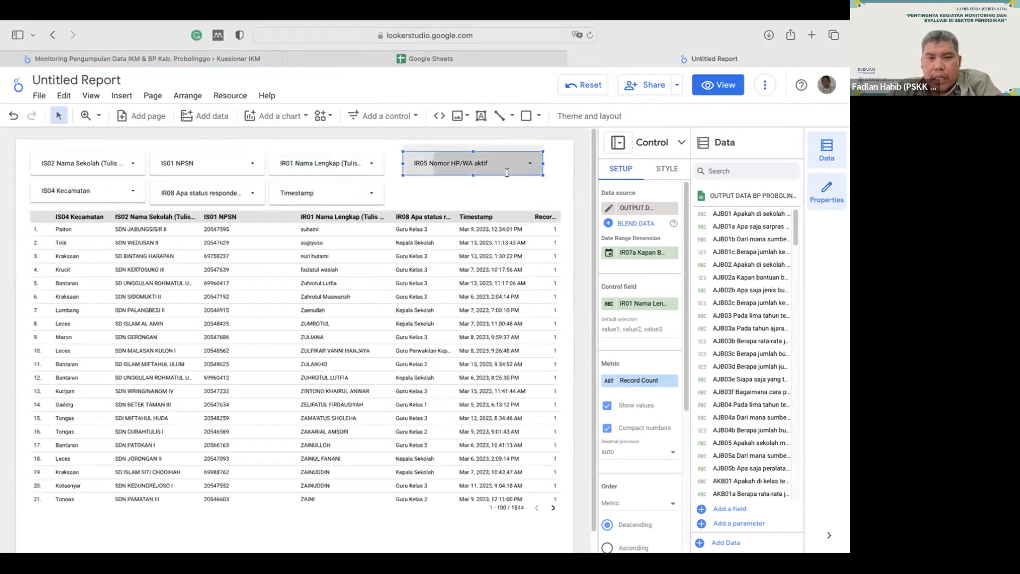
click(507, 173)
click(419, 169)
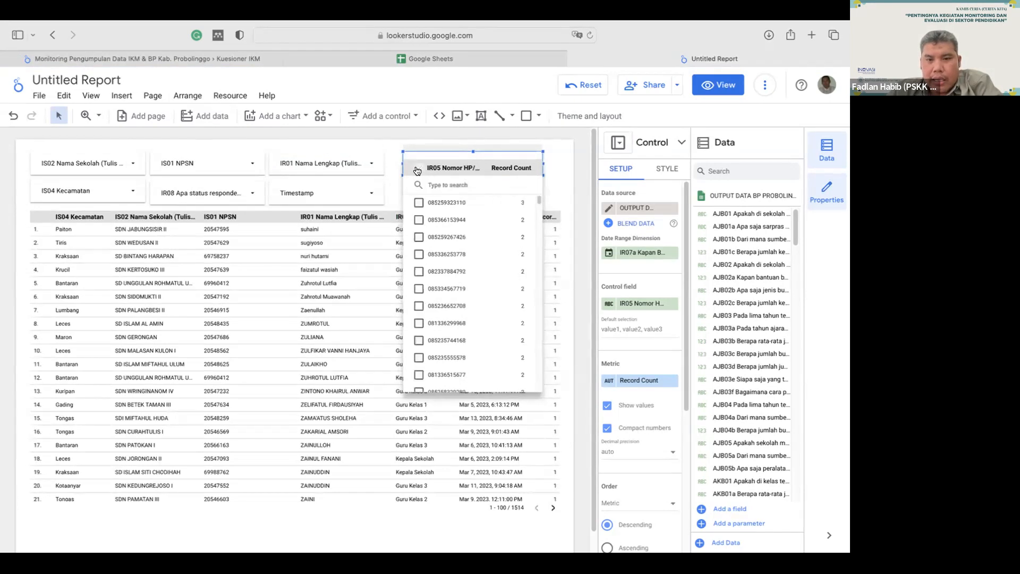
click(510, 203)
click(512, 221)
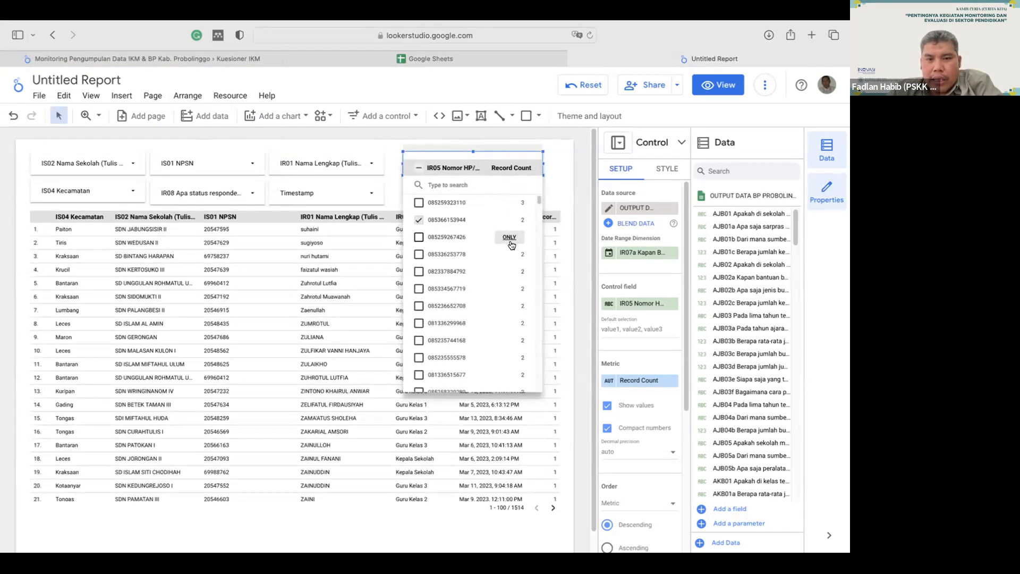
- Add the third through eleventh listed phone numbers to the IR05 filter selection, checking how far the repeated numbers extend
click(420, 237)
click(419, 256)
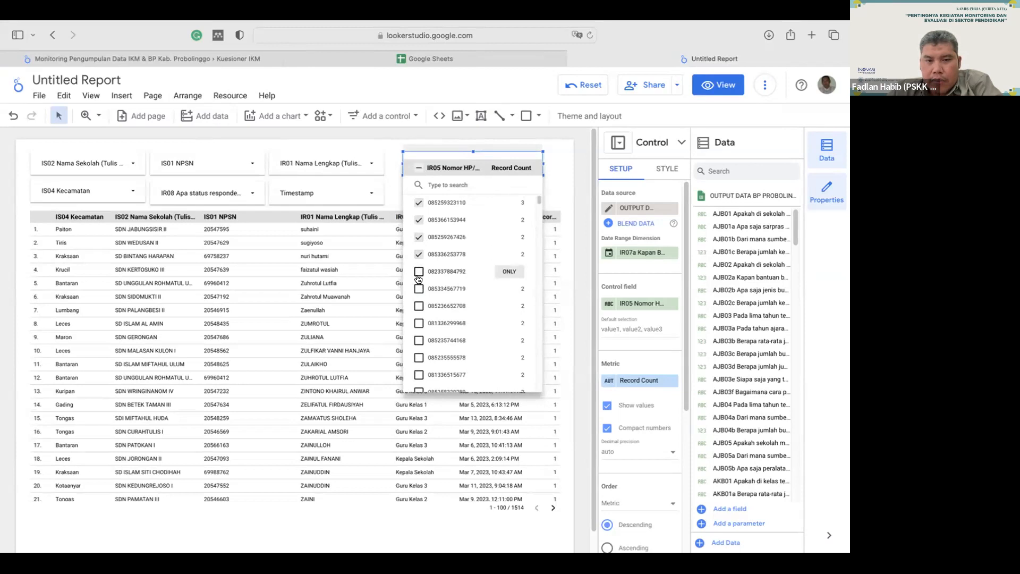
click(419, 272)
click(419, 289)
click(419, 306)
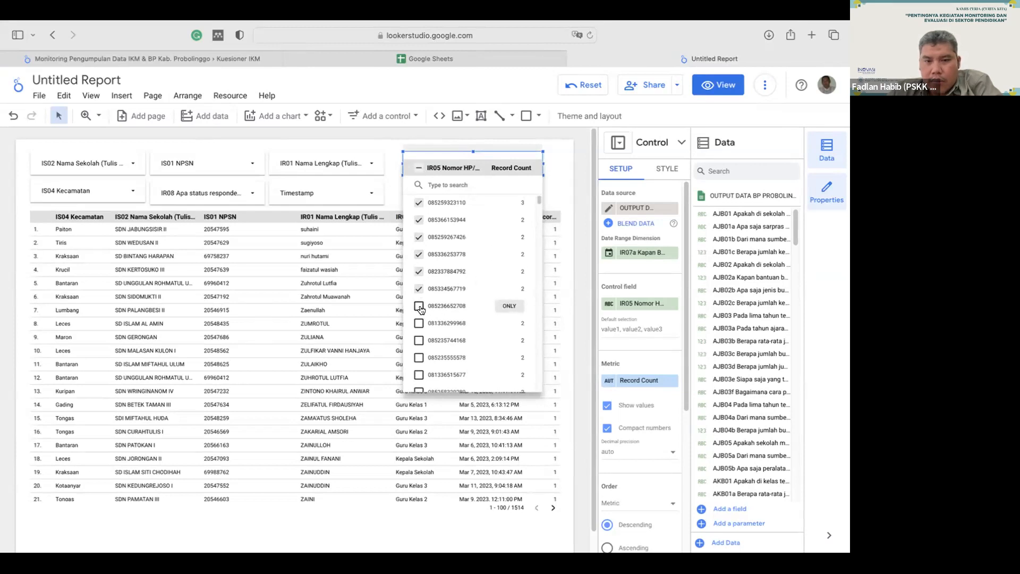
click(418, 324)
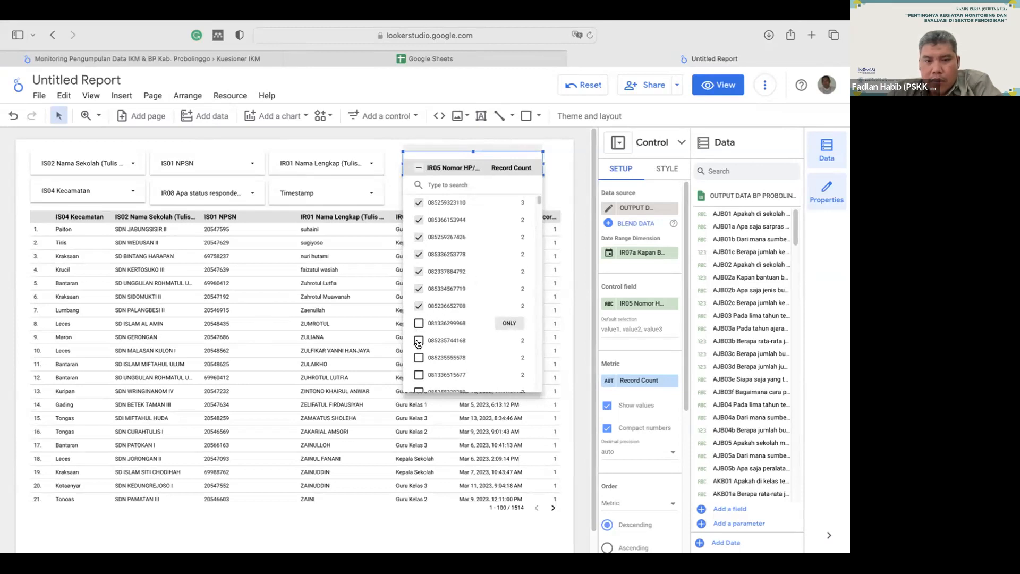
scroll(448, 314, down, 5)
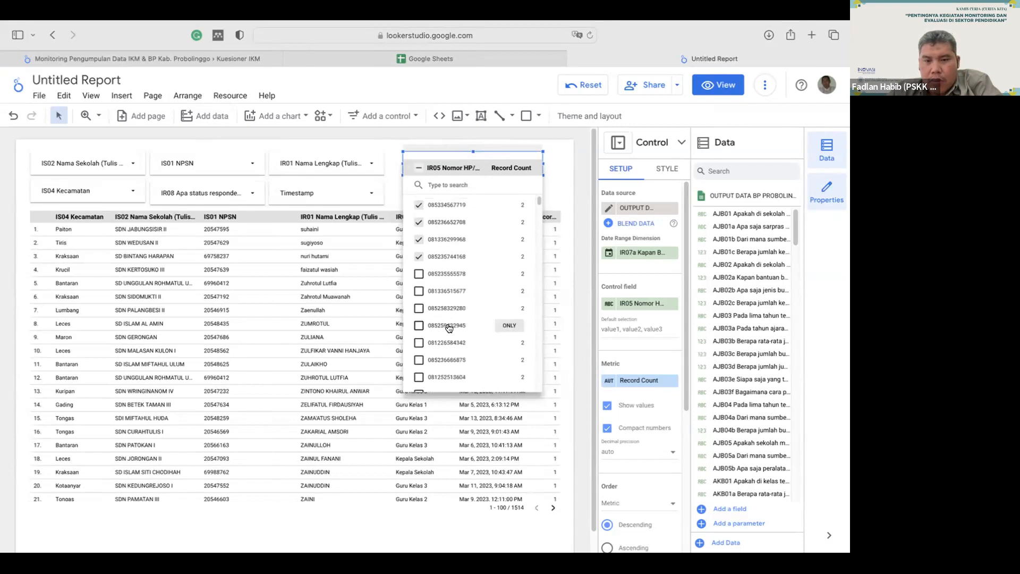
scroll(449, 324, down, 10)
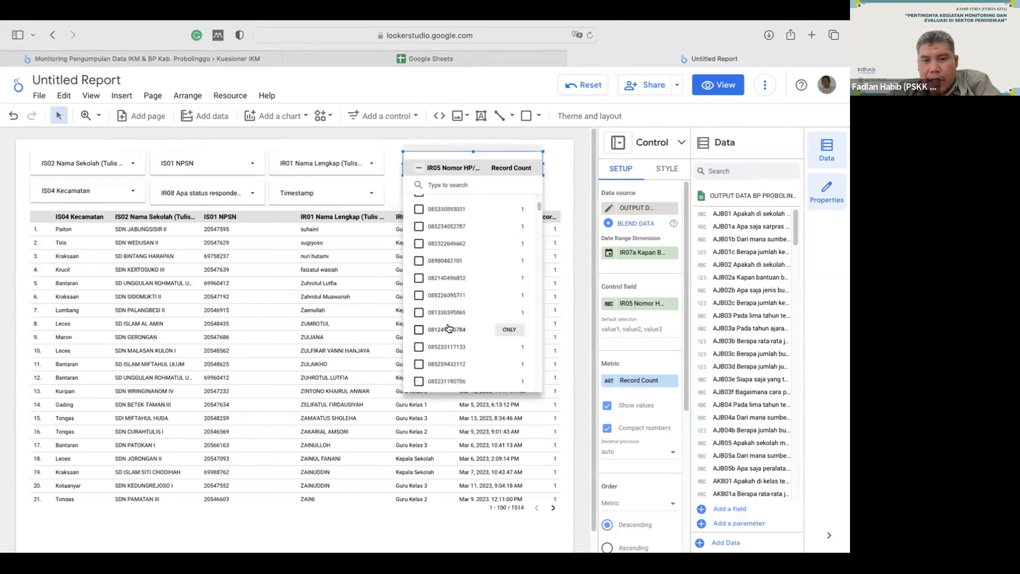
scroll(449, 328, up, 5)
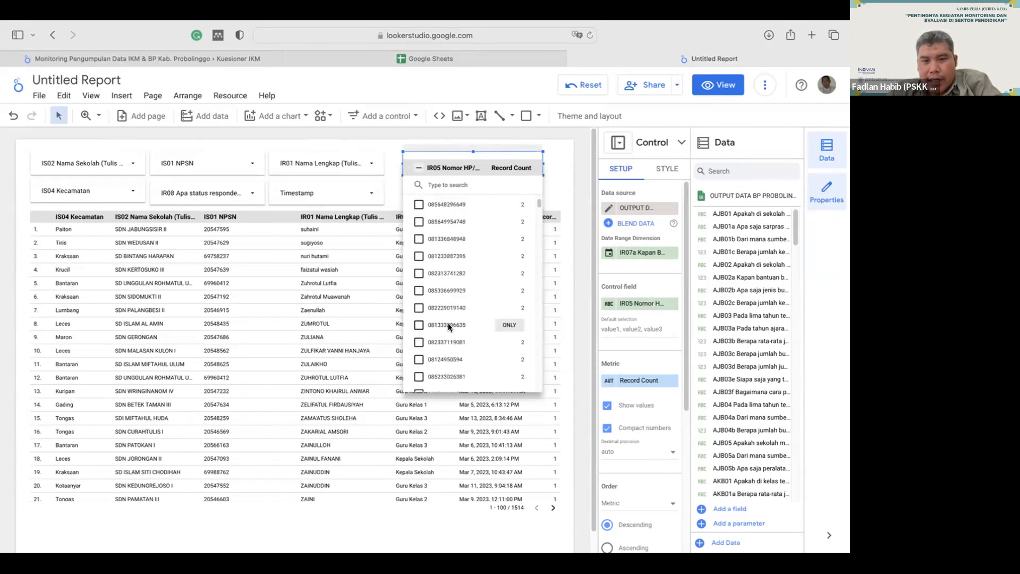
scroll(449, 328, up, 3)
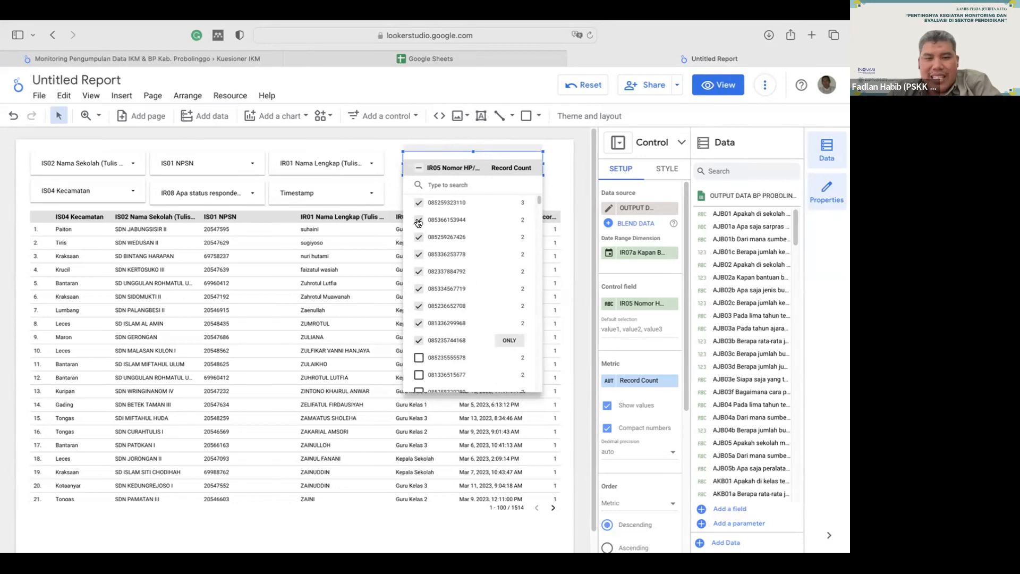
click(418, 357)
click(419, 374)
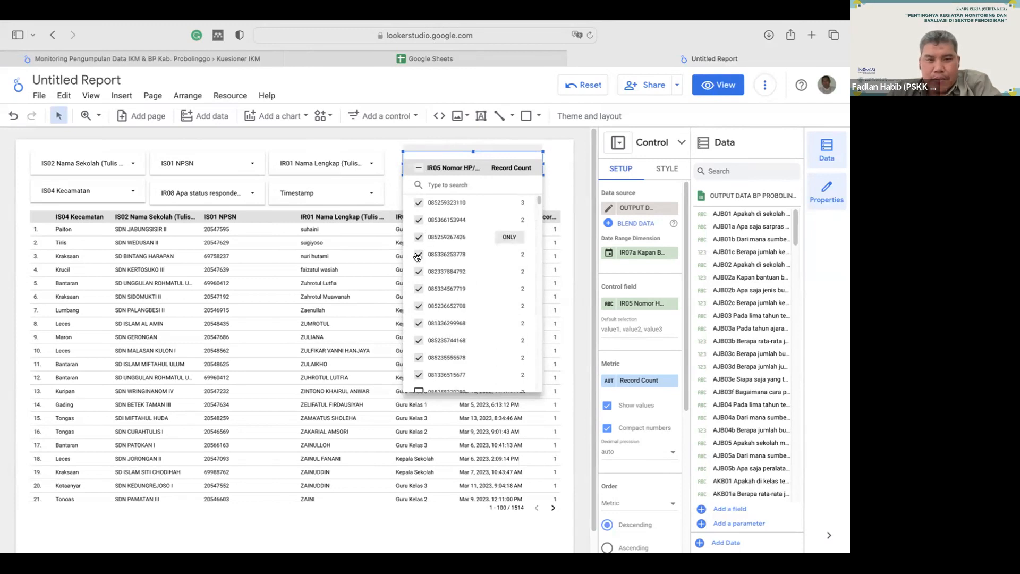
- Deselect the third through eleventh phone numbers, keep only the first two, and apply the IR05 filter to the table
click(418, 237)
click(419, 254)
click(418, 271)
click(418, 288)
click(419, 306)
click(419, 323)
click(419, 341)
click(418, 358)
click(419, 374)
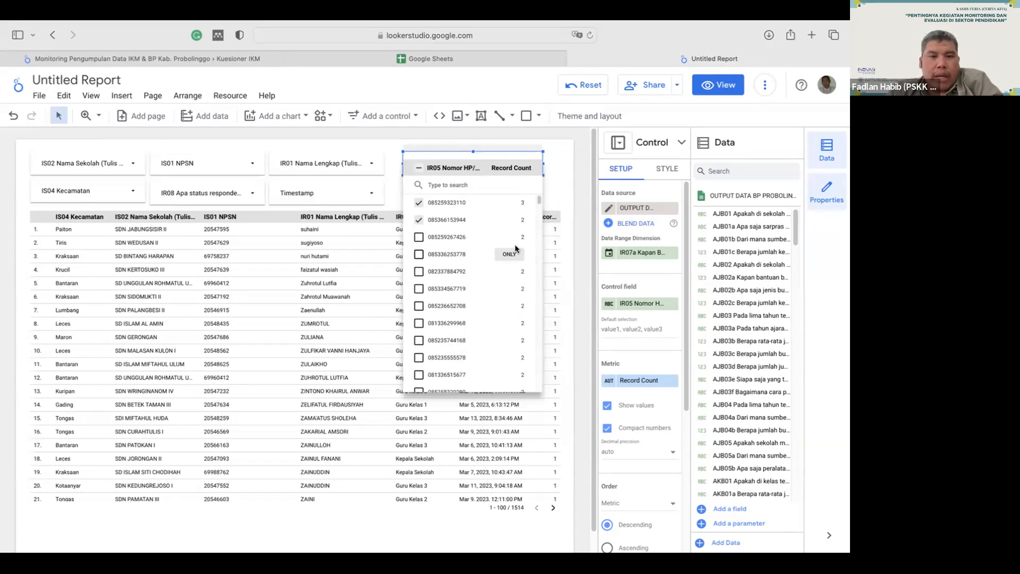
click(559, 170)
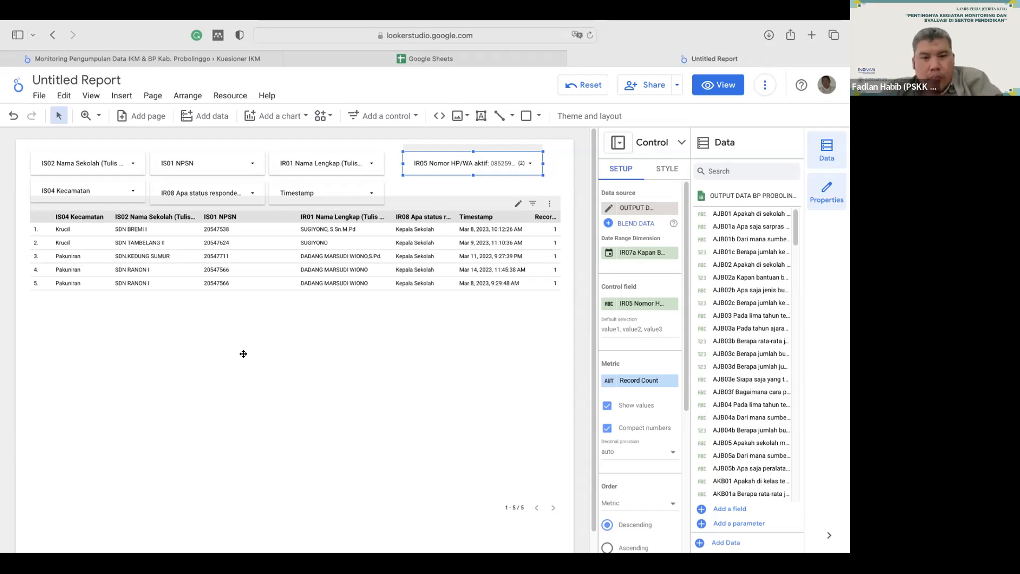
click(353, 365)
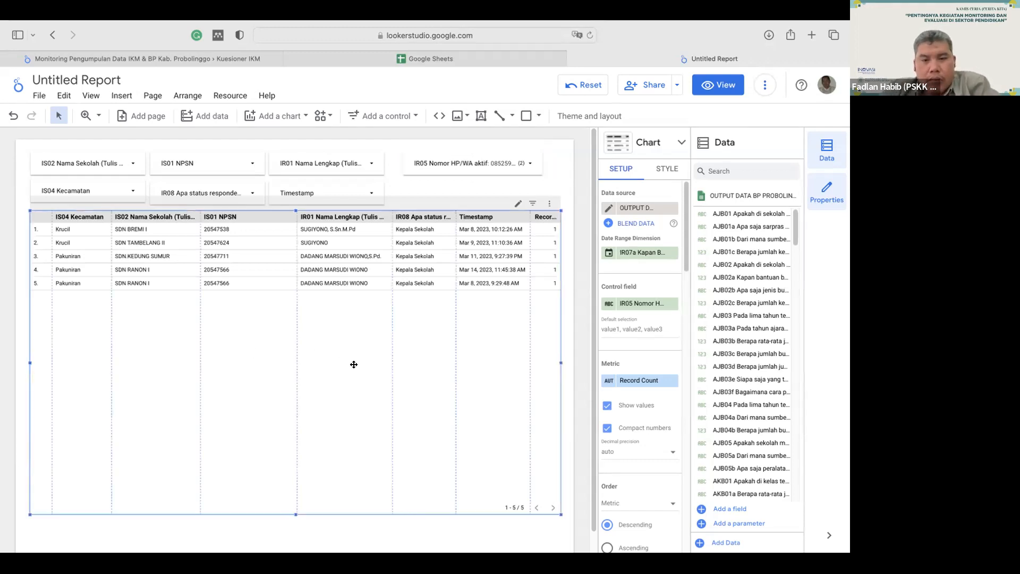
click(426, 183)
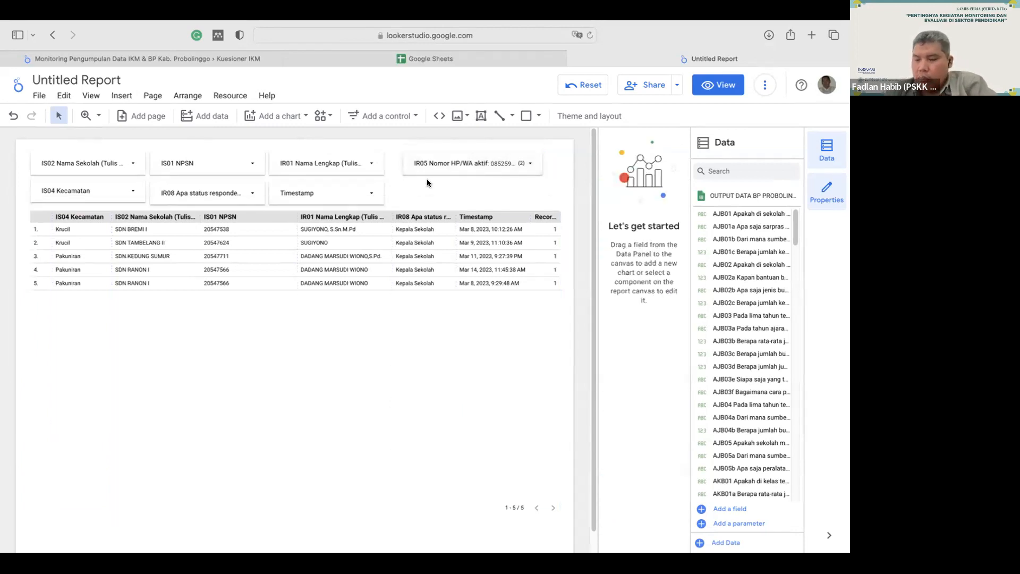
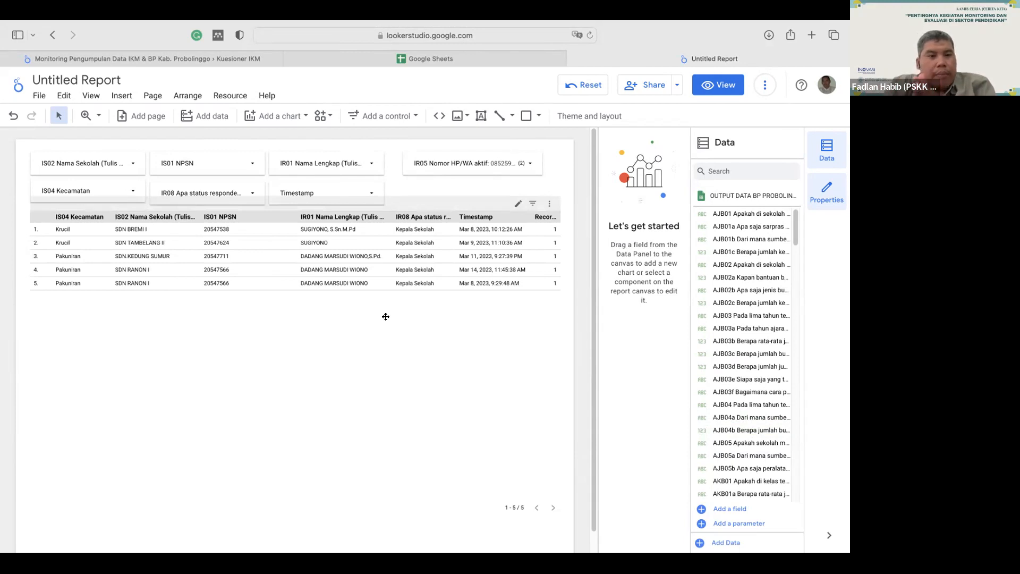
- Delete the table of school and respondent records from the report page
mouse_move(391, 335)
mouse_down()
mouse_move(337, 265)
mouse_move(374, 361)
mouse_move(391, 351)
mouse_up()
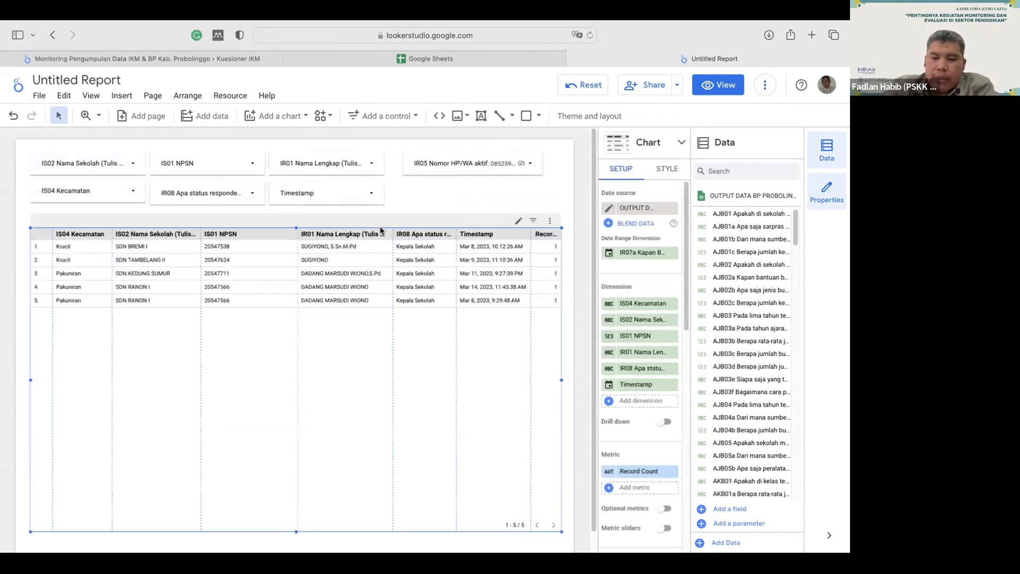
key(Delete)
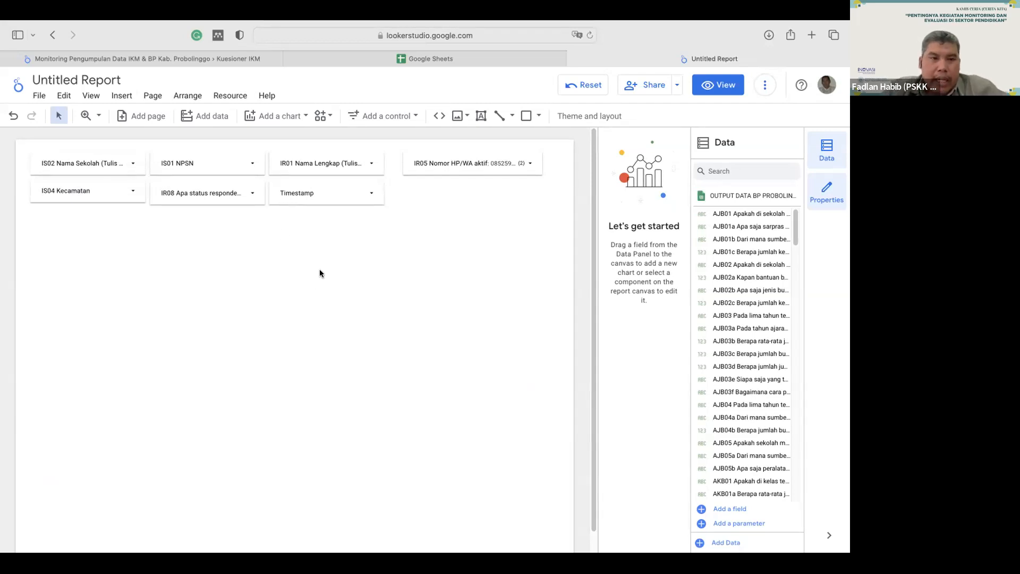
- Clear the selection in the IR05 Nomor HP/WA aktif filter and check the options offered by the IR08 respondent status filter
click(257, 196)
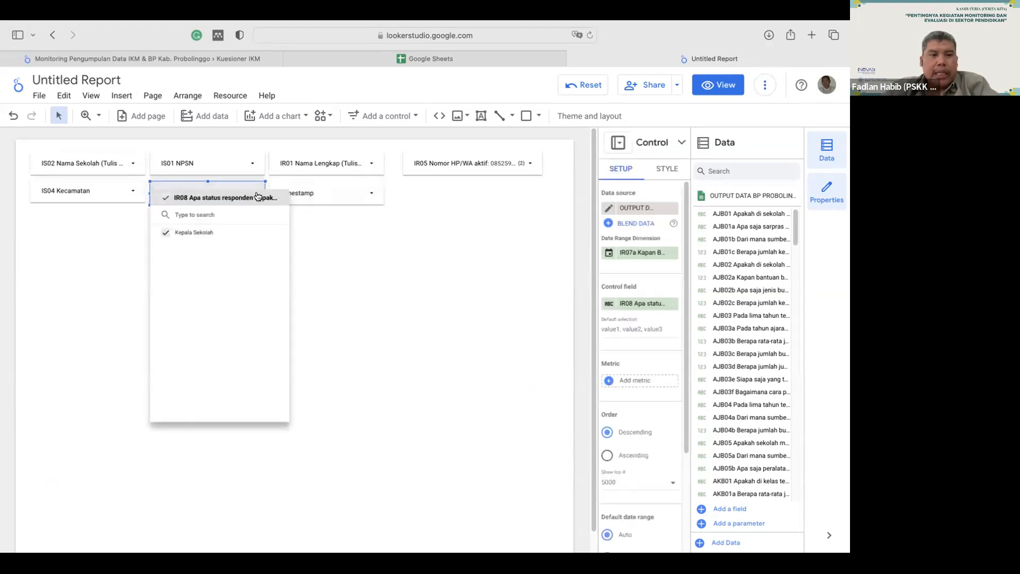
click(368, 259)
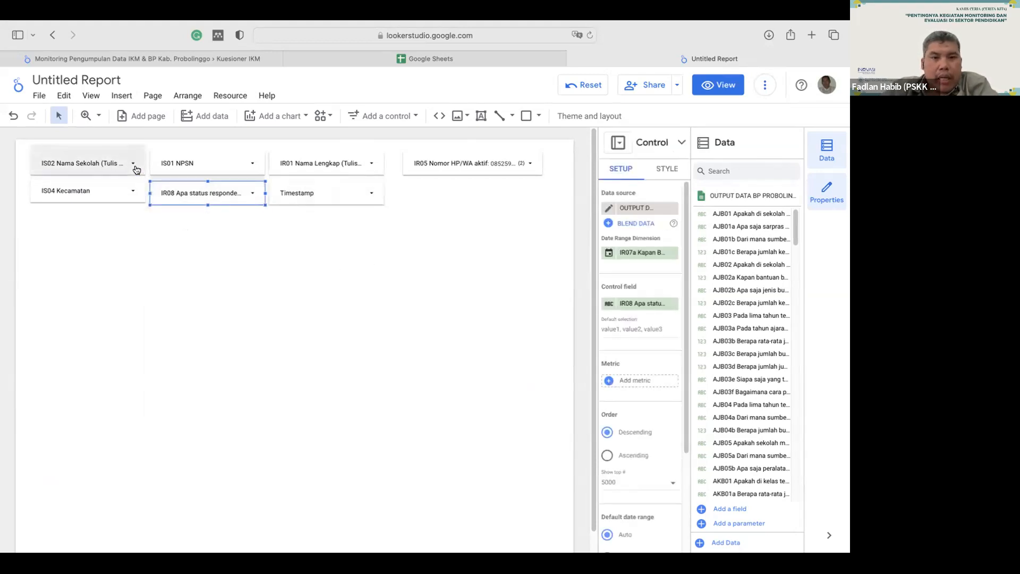
click(504, 166)
click(417, 167)
click(279, 231)
click(254, 194)
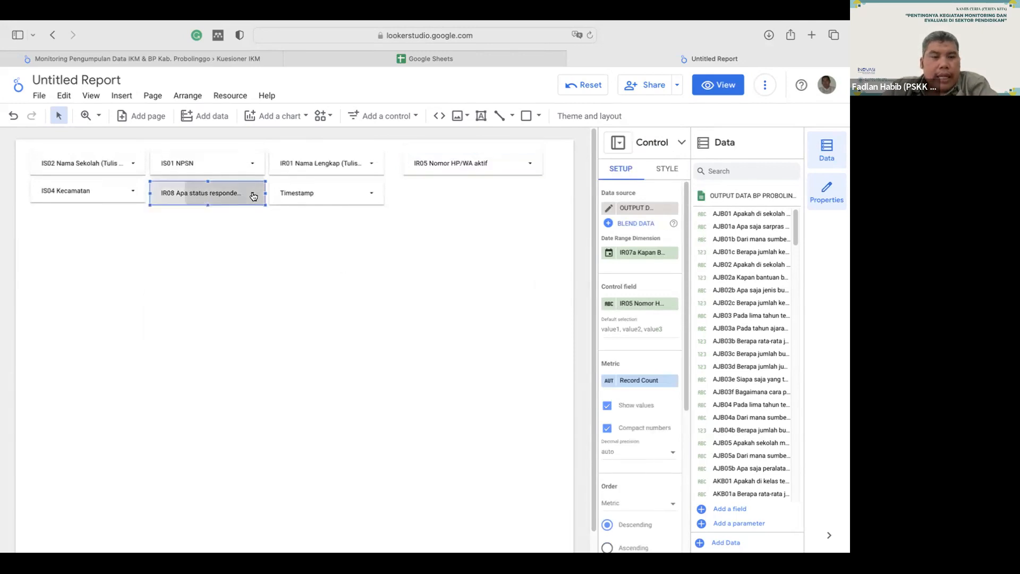
click(253, 197)
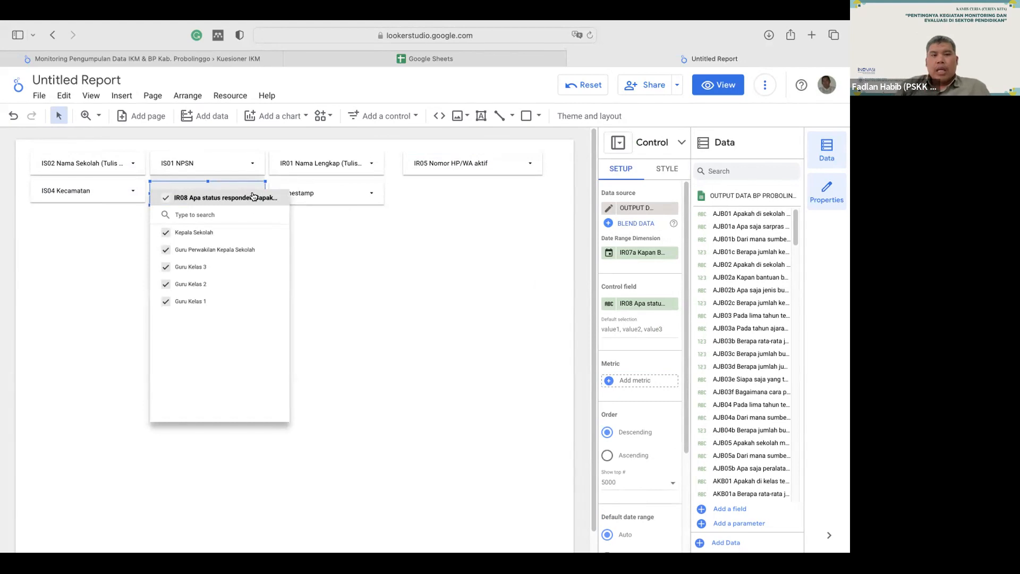
click(400, 271)
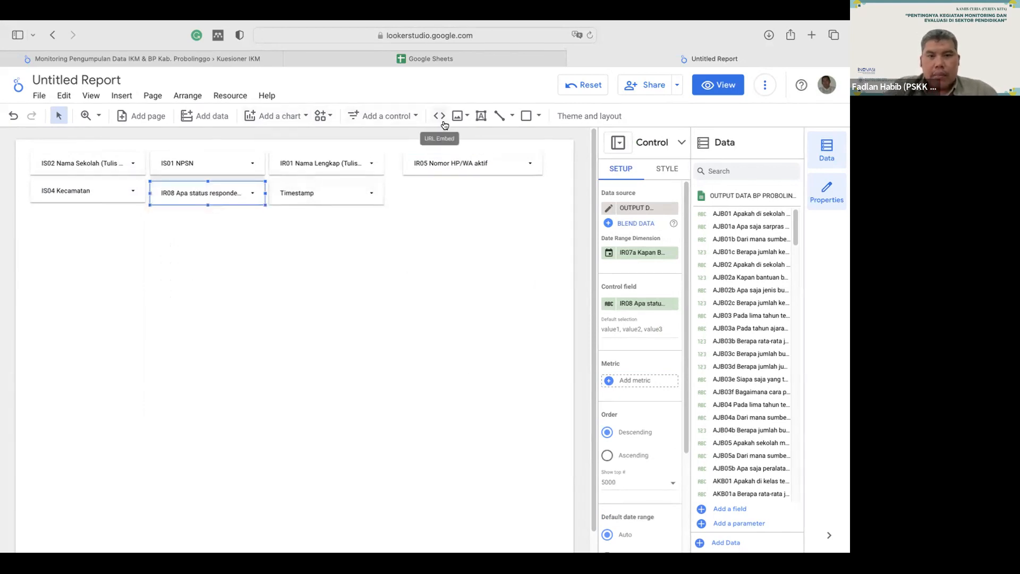
- Add a scorecard below the IS04 Kecamatan filter and set its metric to Record Count
click(272, 117)
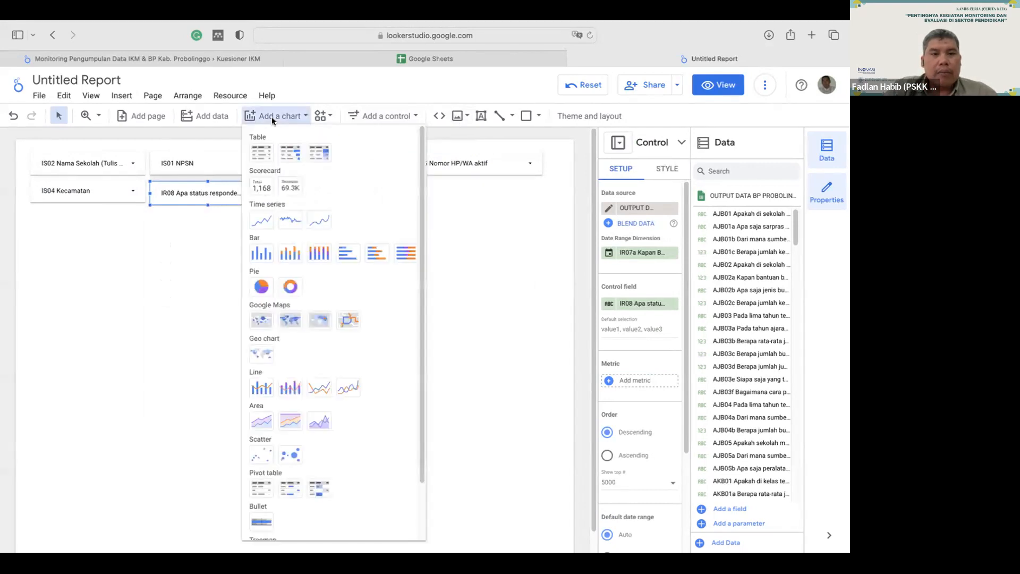
click(262, 188)
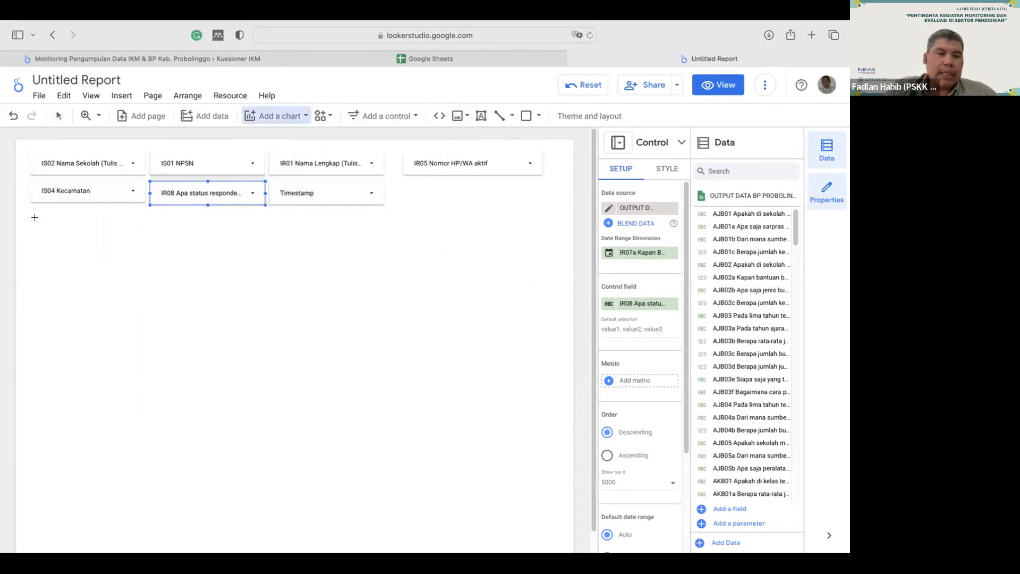
drag(35, 219, 106, 267)
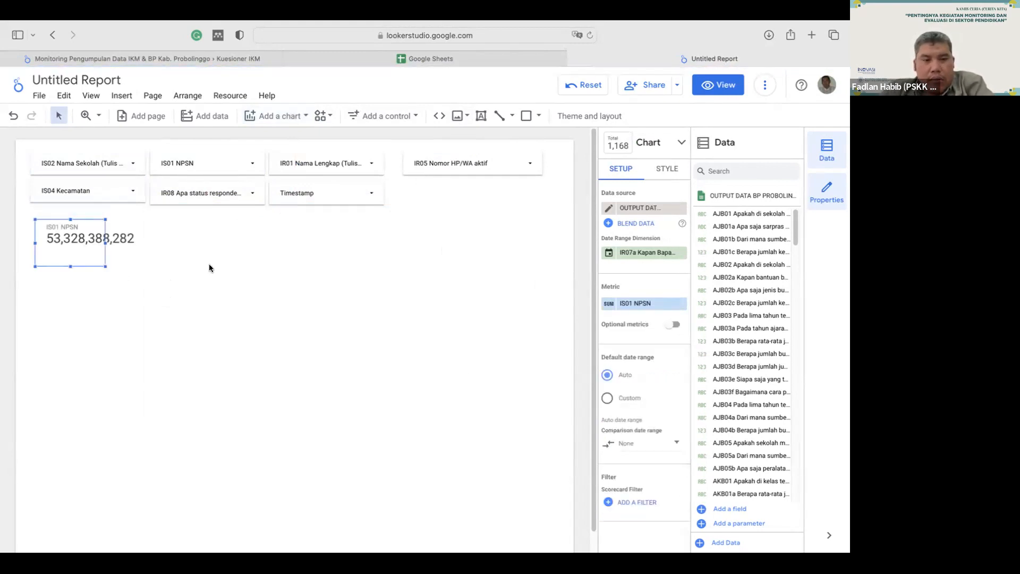
click(642, 304)
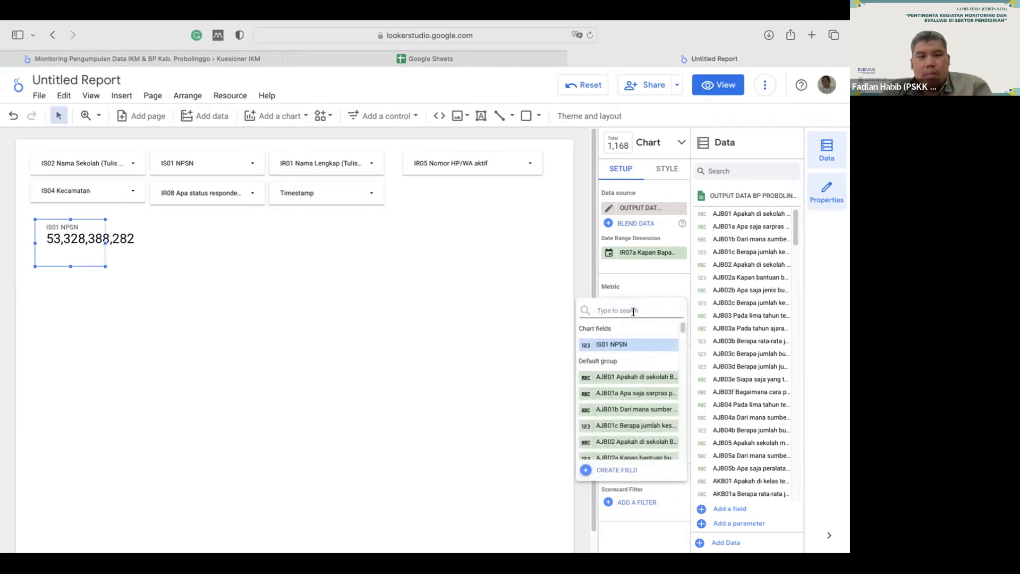
text(reco)
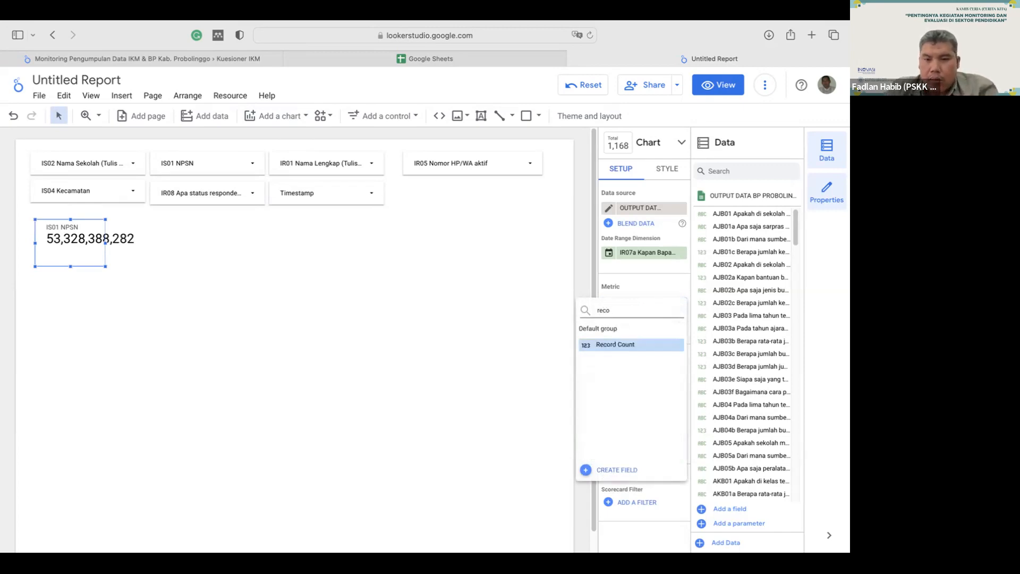
click(633, 336)
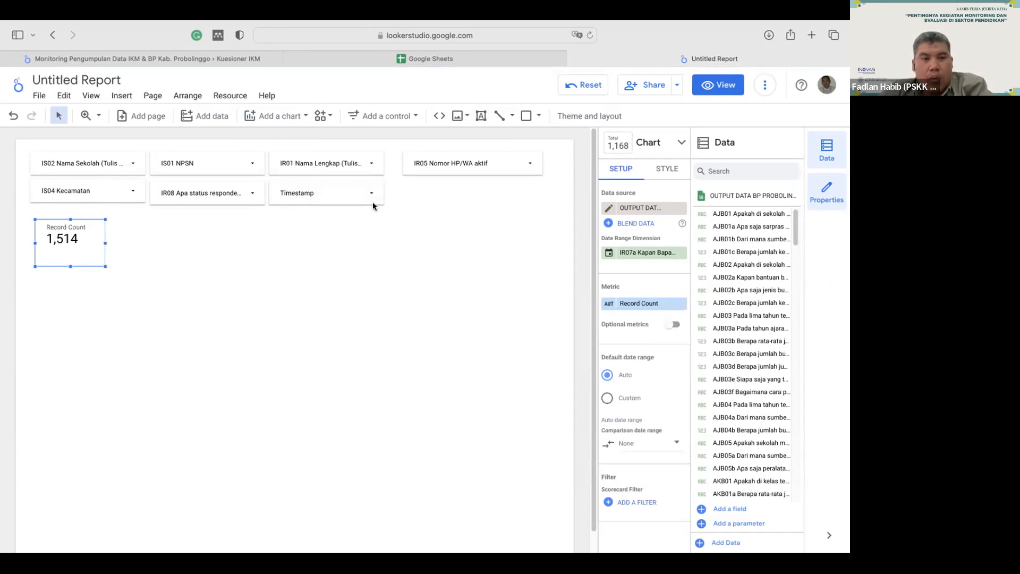
- Align the Record Count scorecard with the left edge of the IS04 Kecamatan filter, close beneath it
click(255, 196)
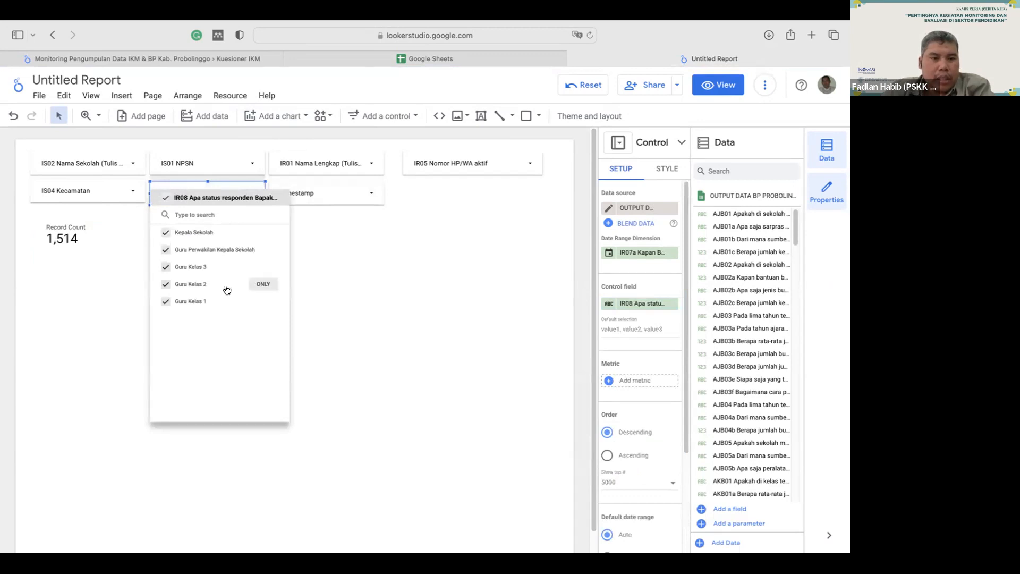
click(381, 274)
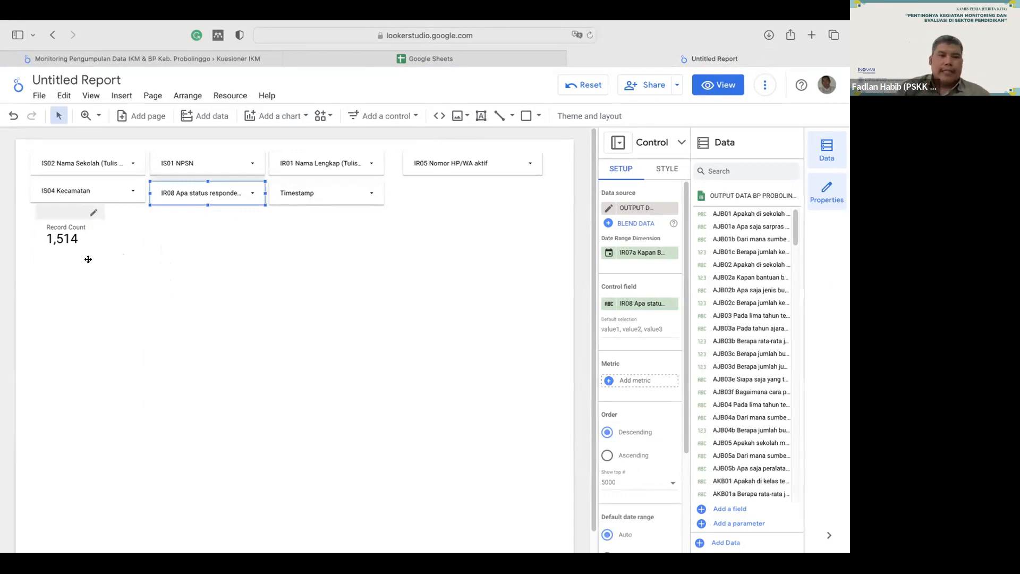
drag(88, 259, 74, 255)
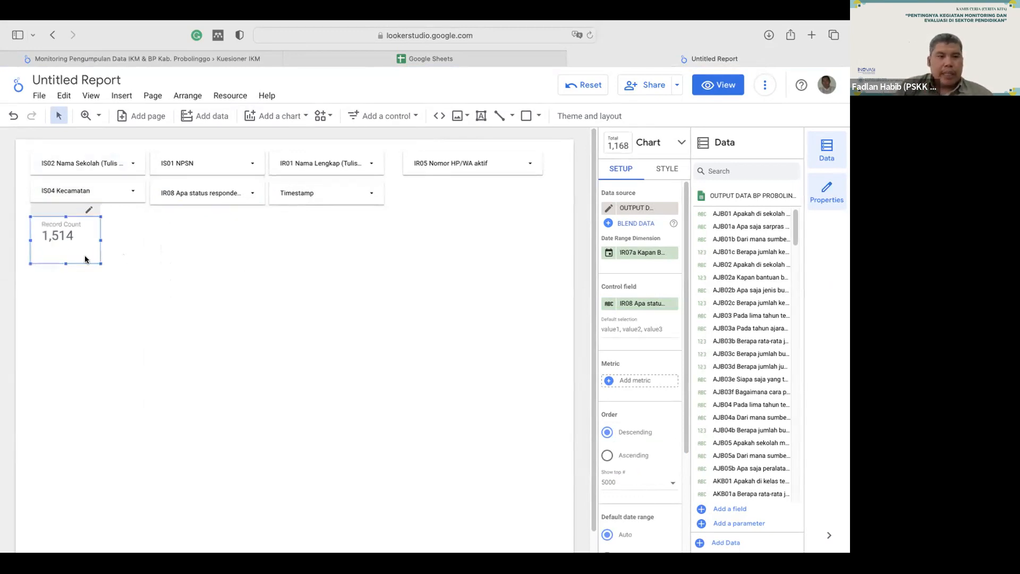
- Filter the report by IR08 respondent status to Kepala Sekolah only
click(229, 193)
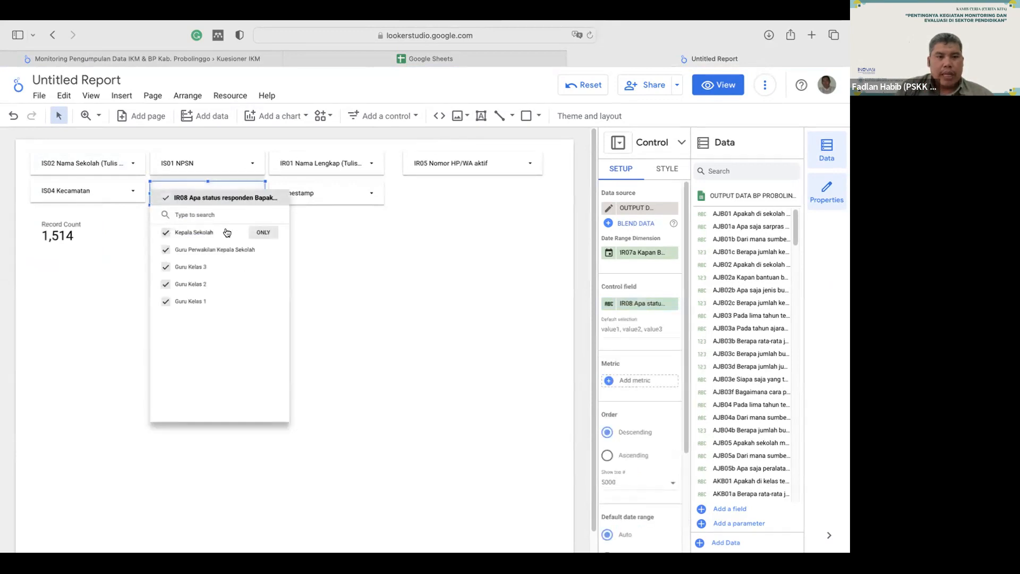
click(263, 232)
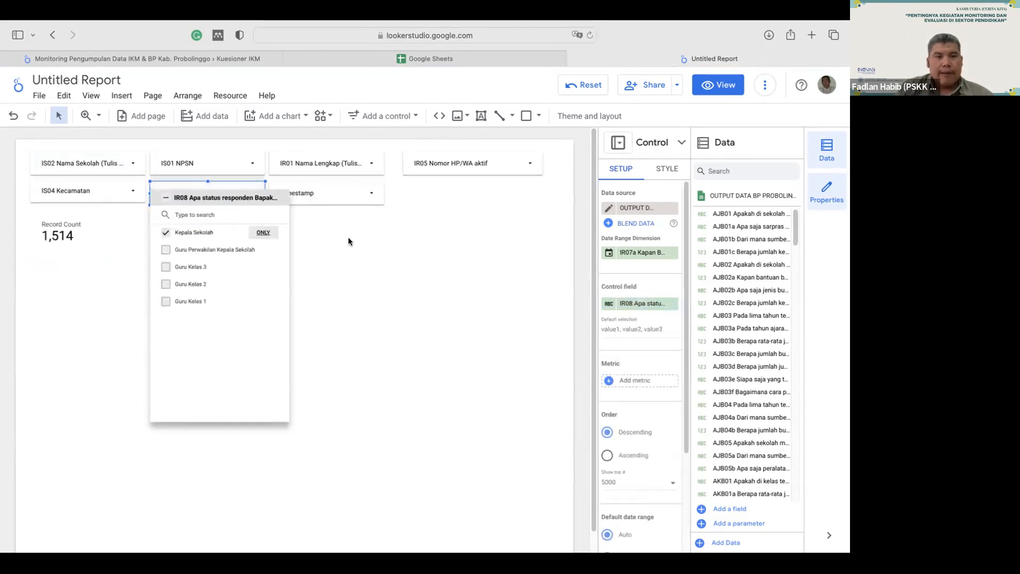
click(376, 246)
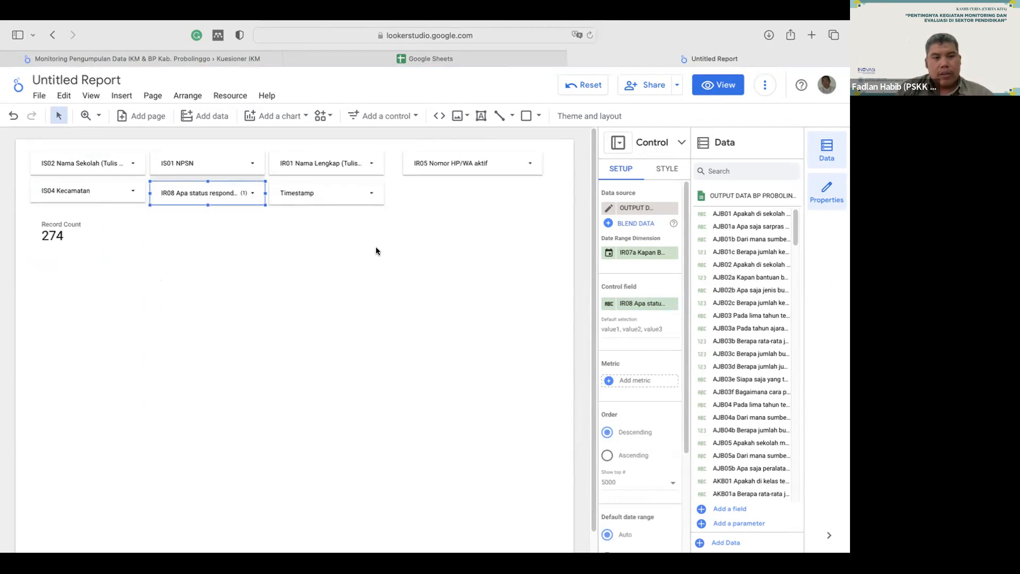
- Switch the IR08 respondent status filter to Guru Perwakilan Kepala Sekolah only
click(253, 203)
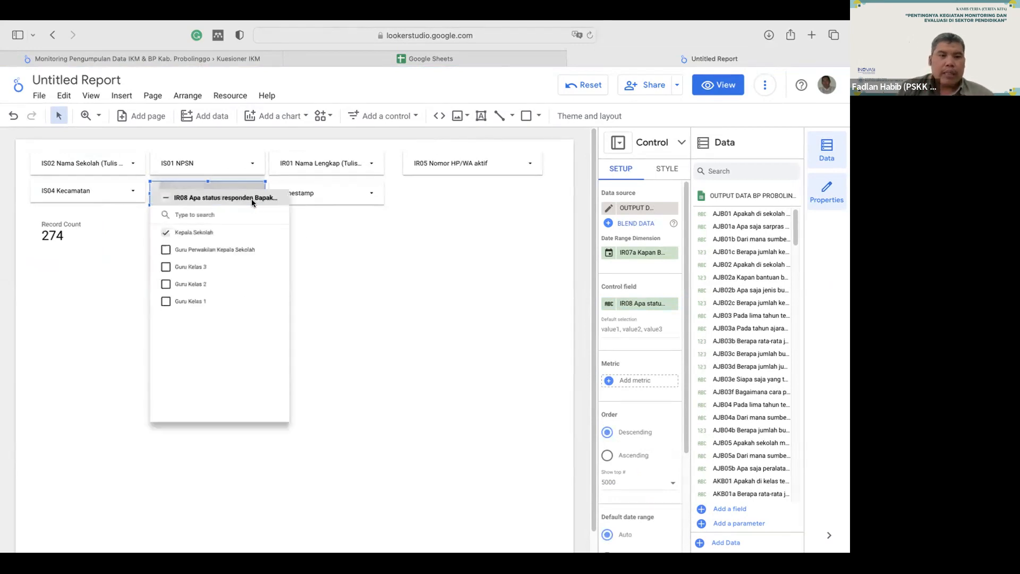
click(262, 252)
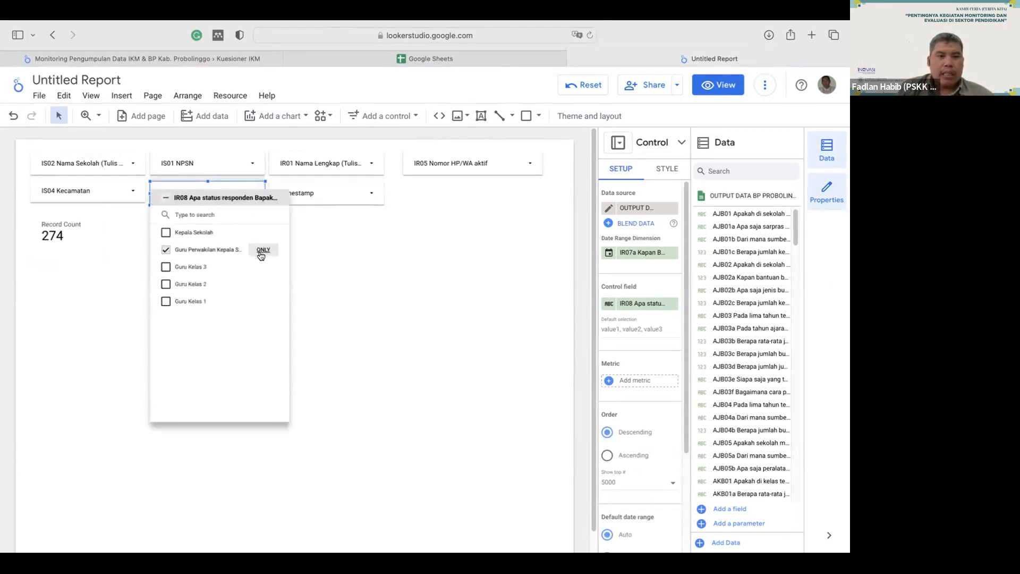
click(347, 257)
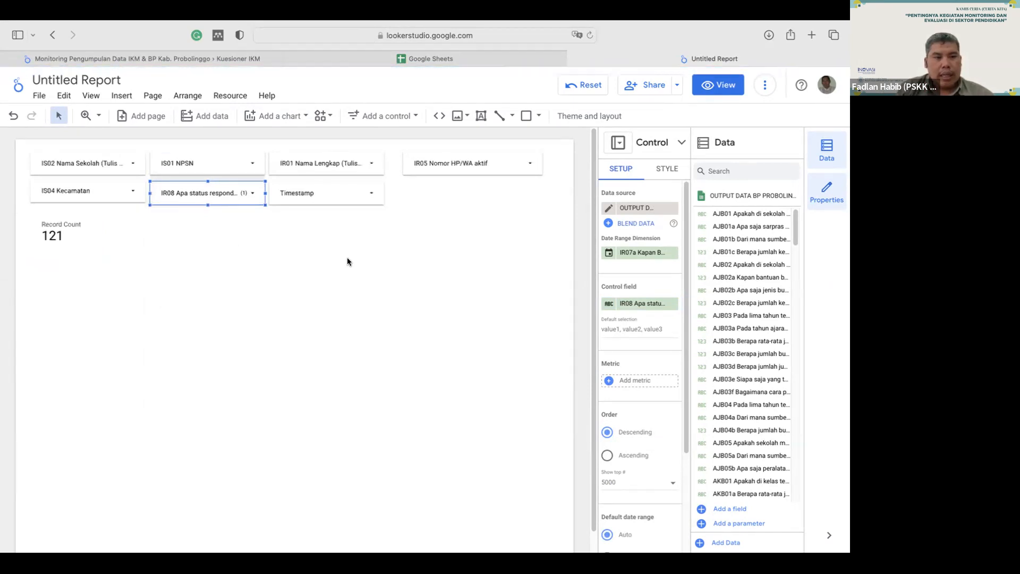
- Switch the IR08 respondent status filter to Guru Kelas 3 only
click(248, 198)
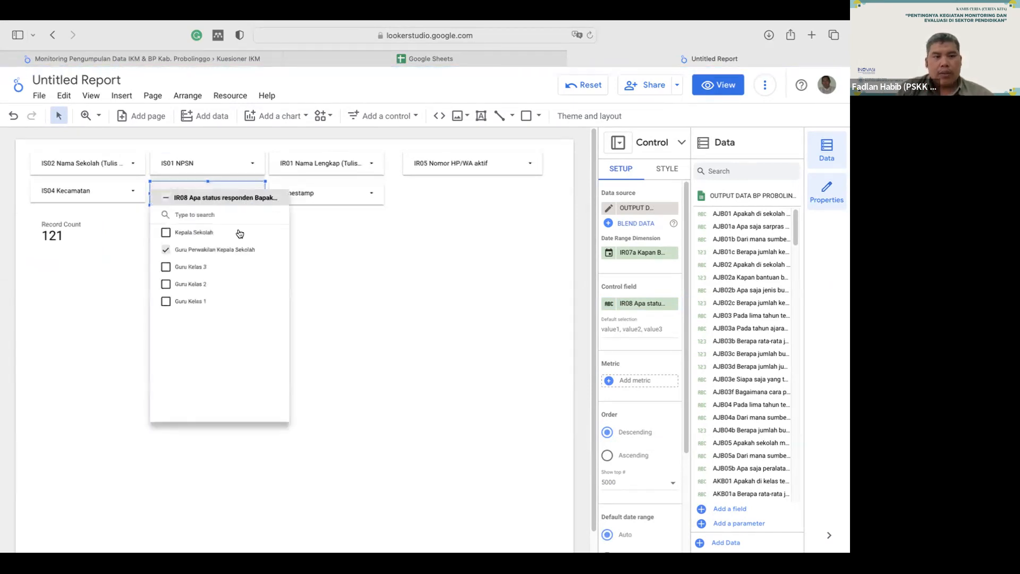
click(260, 267)
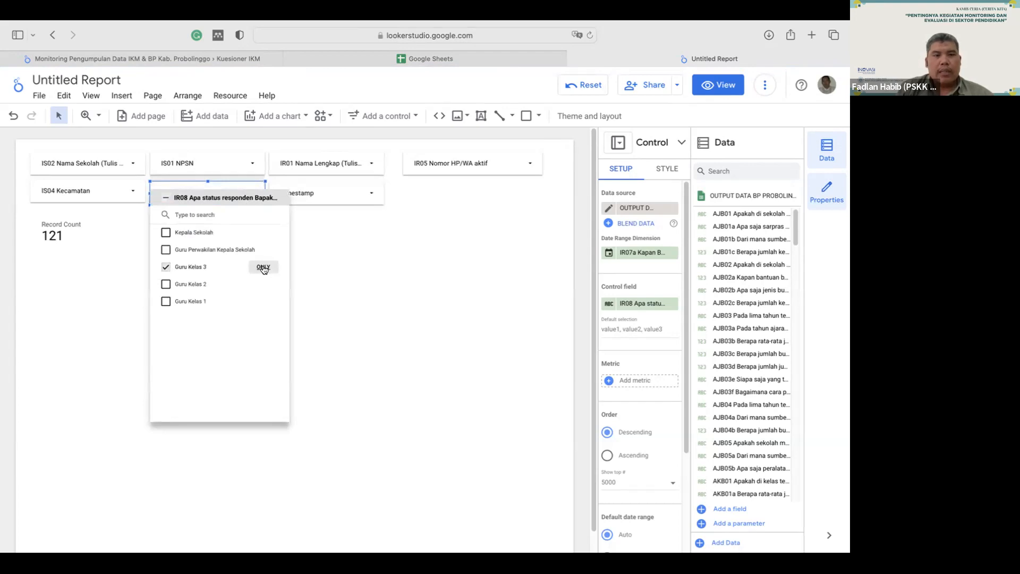
click(345, 275)
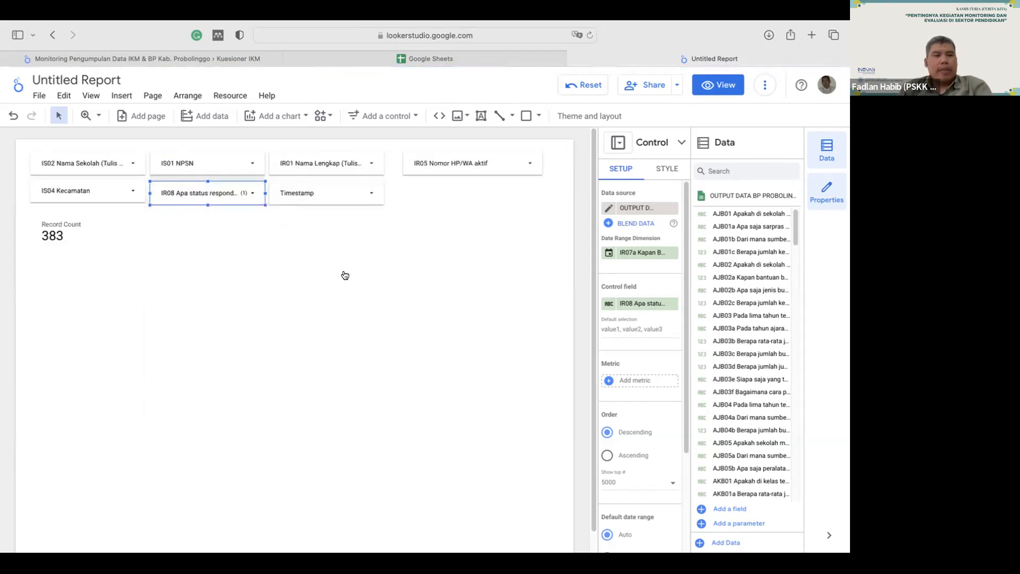
- Reset the IR08 respondent status filter to include every status
click(181, 194)
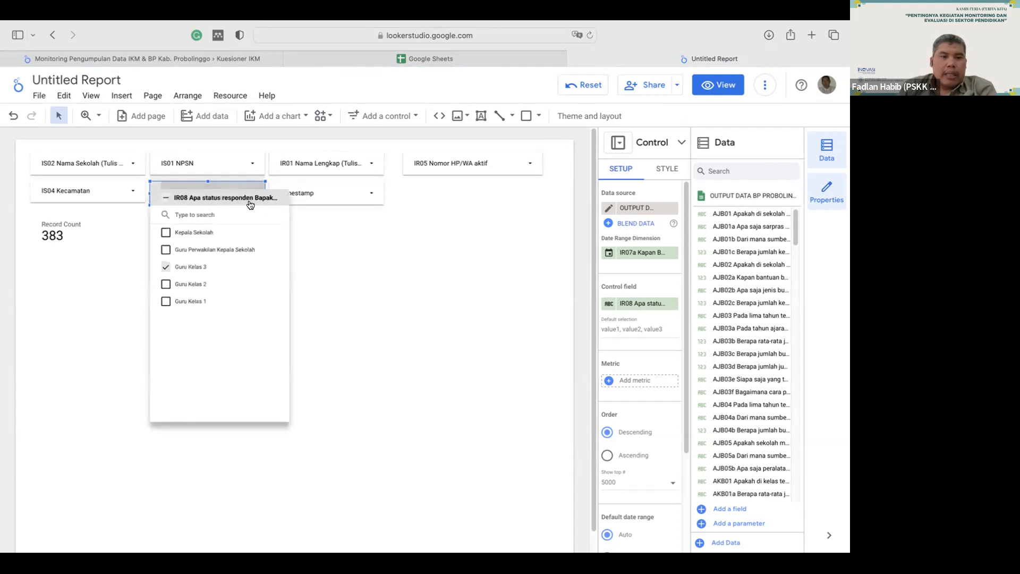
click(167, 204)
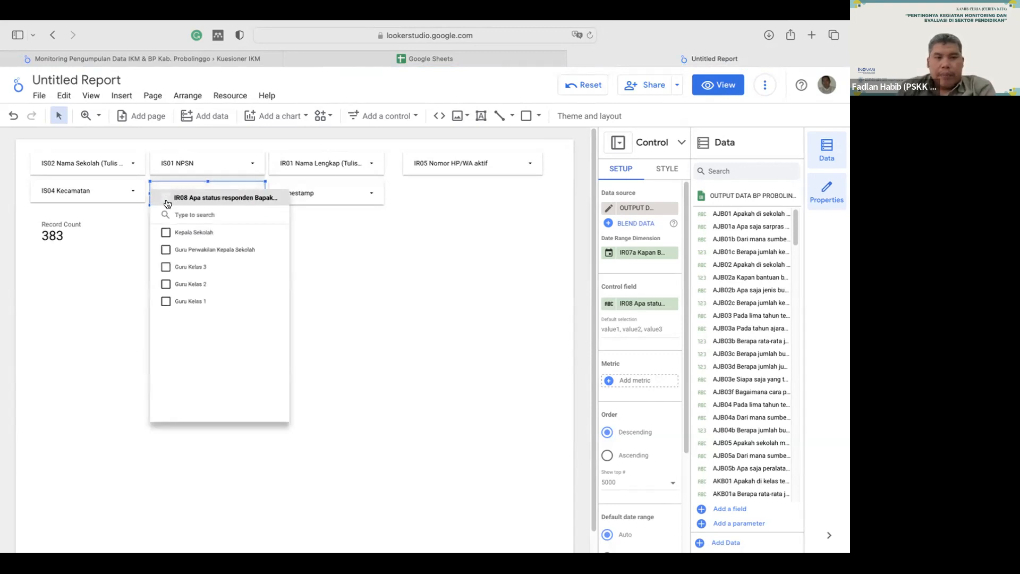
click(365, 281)
click(252, 193)
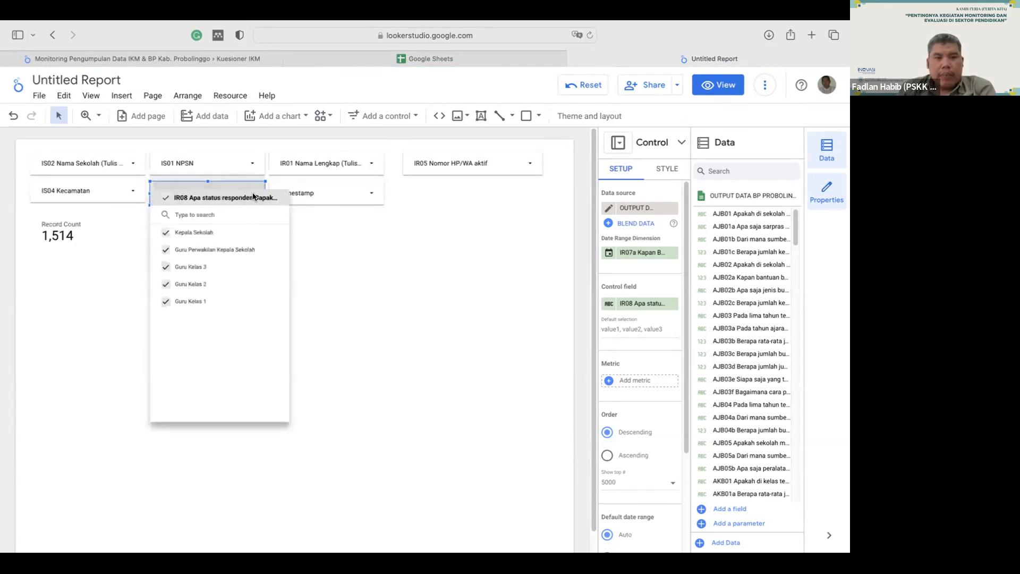
click(347, 249)
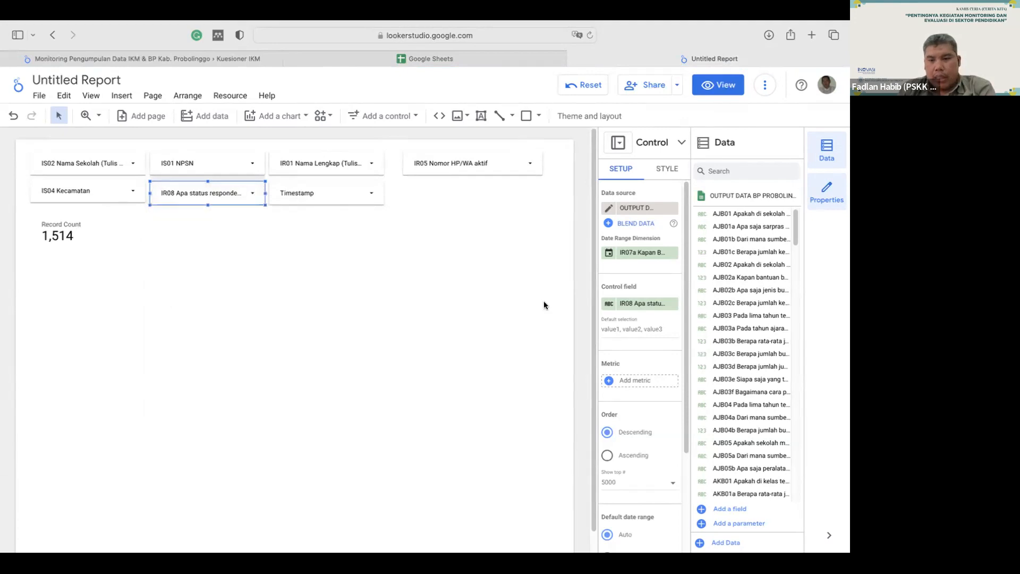
- Add Record Count as the metric of the IR08 respondent status filter control
click(631, 387)
text(record)
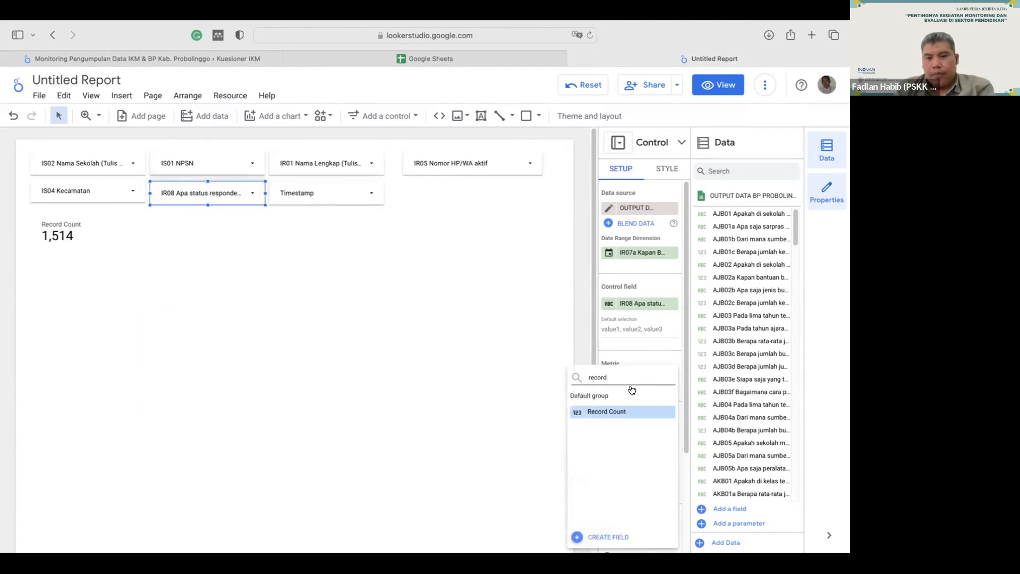
click(632, 413)
click(288, 334)
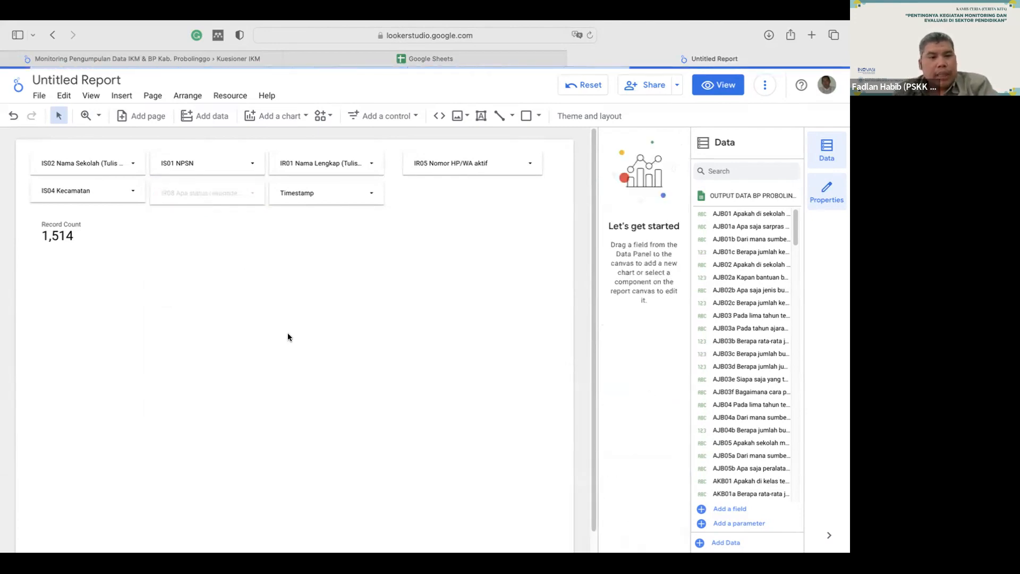
- Review the record counts per respondent status in the IR08 filter's option list
click(250, 195)
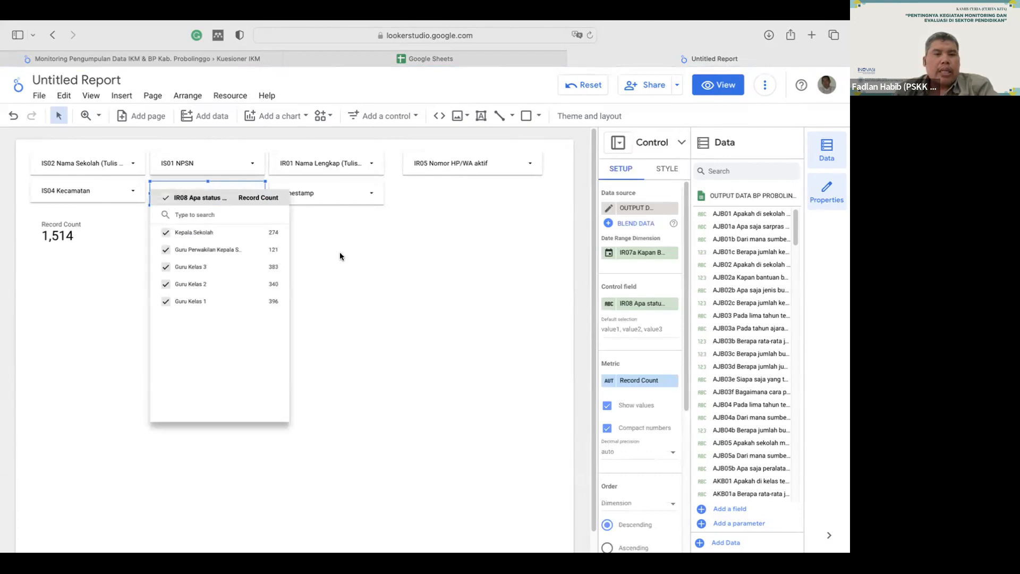
click(394, 266)
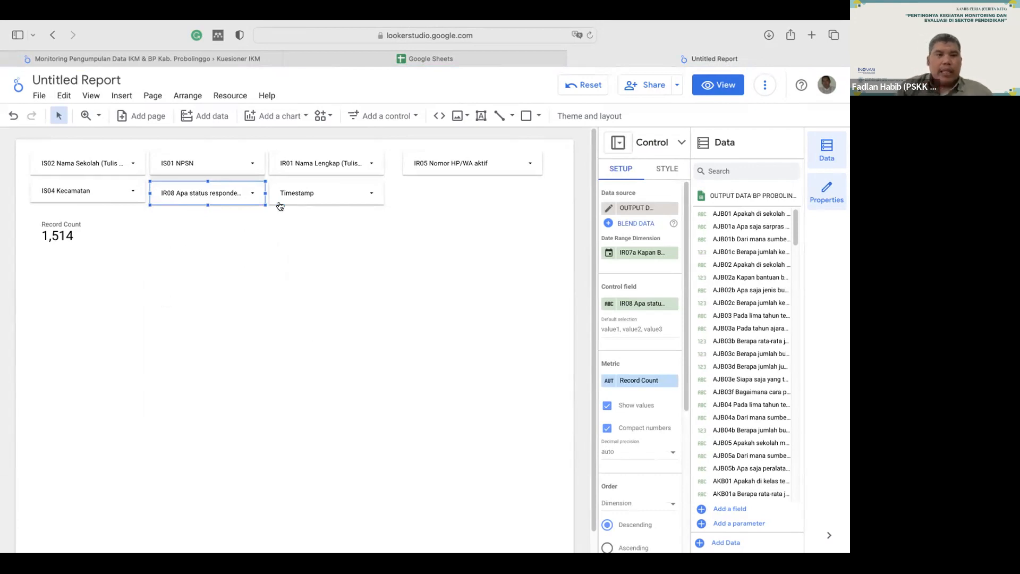
click(258, 202)
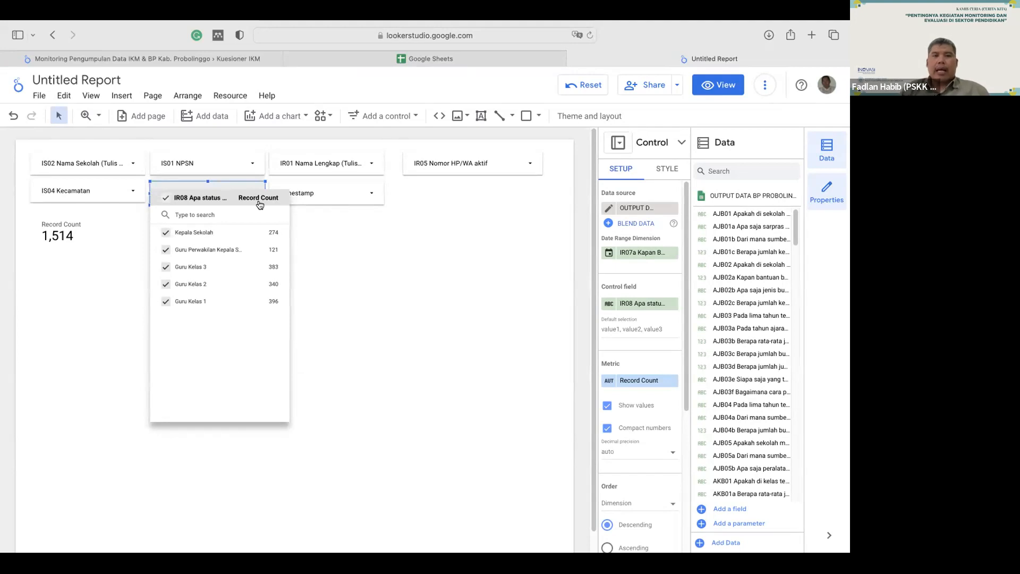
click(420, 322)
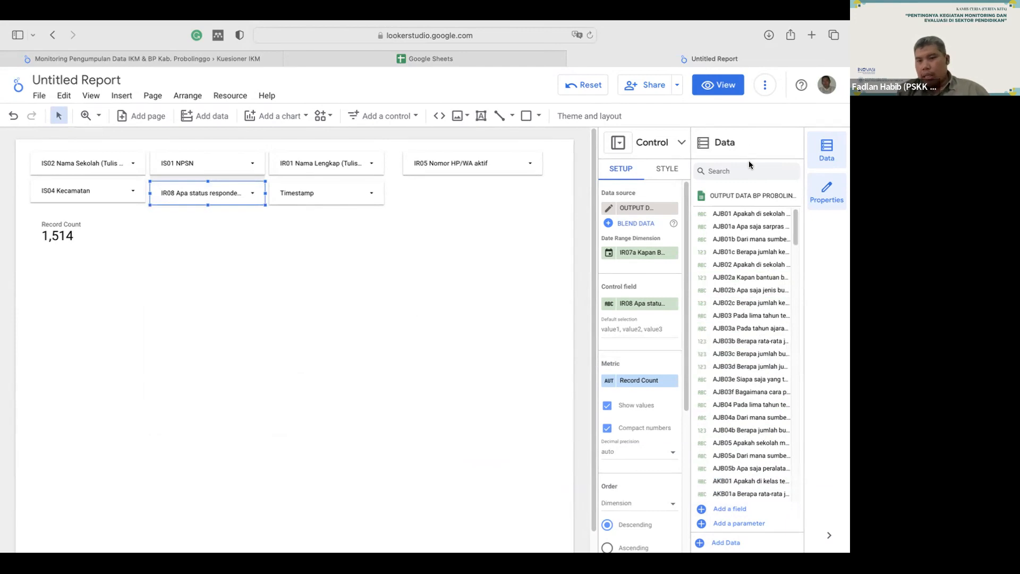
- Create a new calculated field named "Jumlah Guru Kelas 1" in the OUTPUT DATA BP PROBOLINGGO data source
click(731, 511)
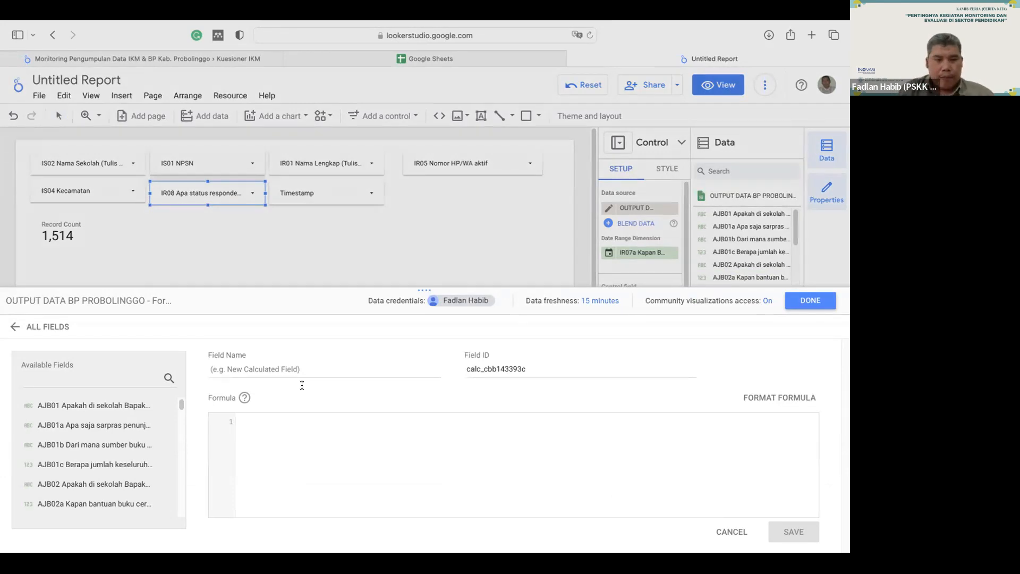
click(273, 369)
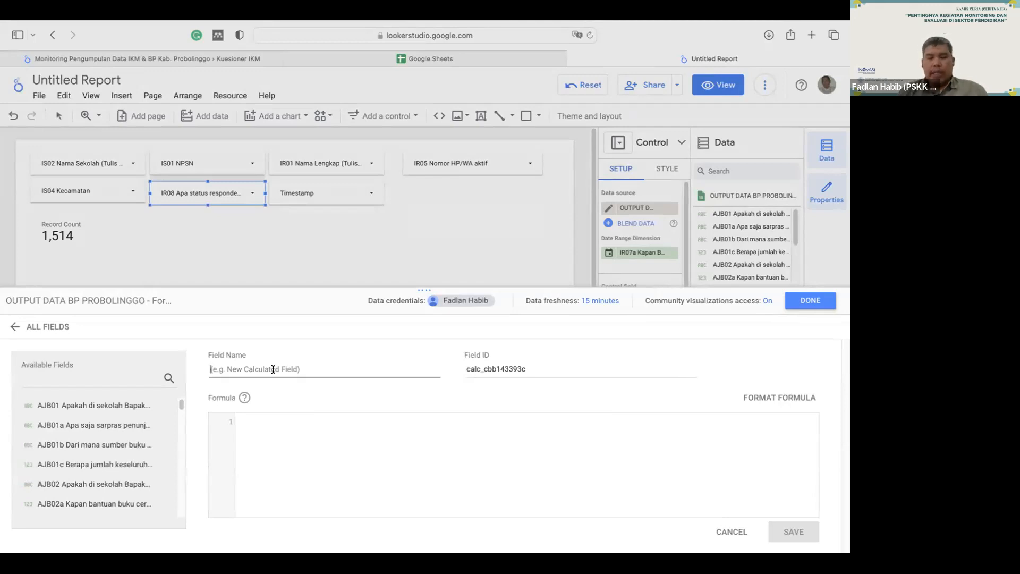
text(Ju)
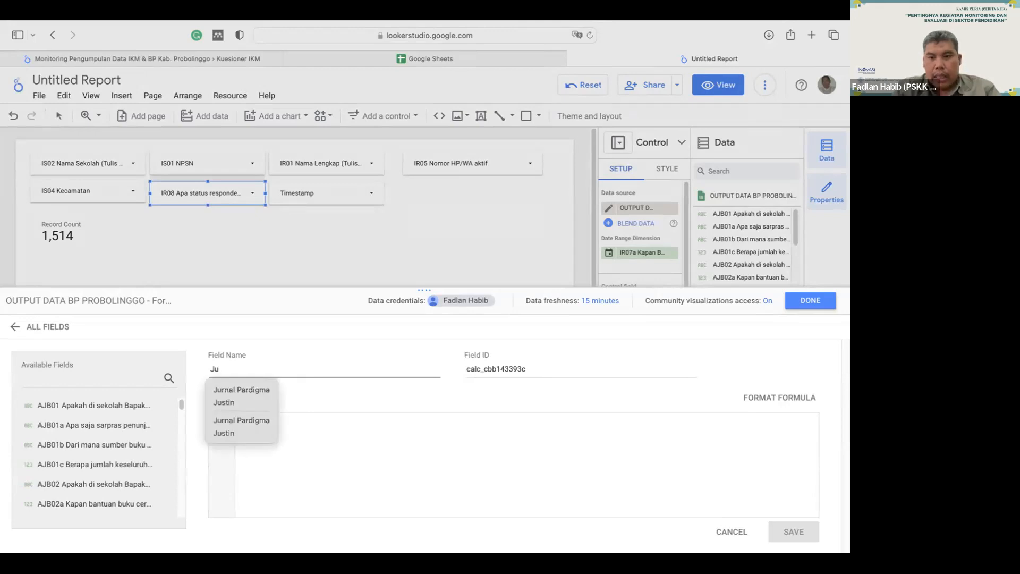
text(mlah Guru K)
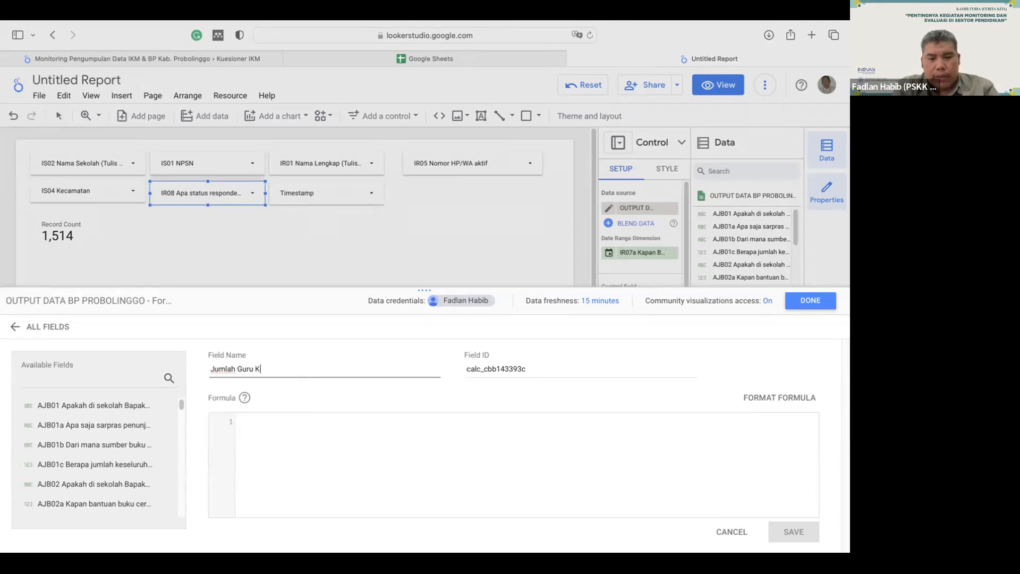
text(elas)
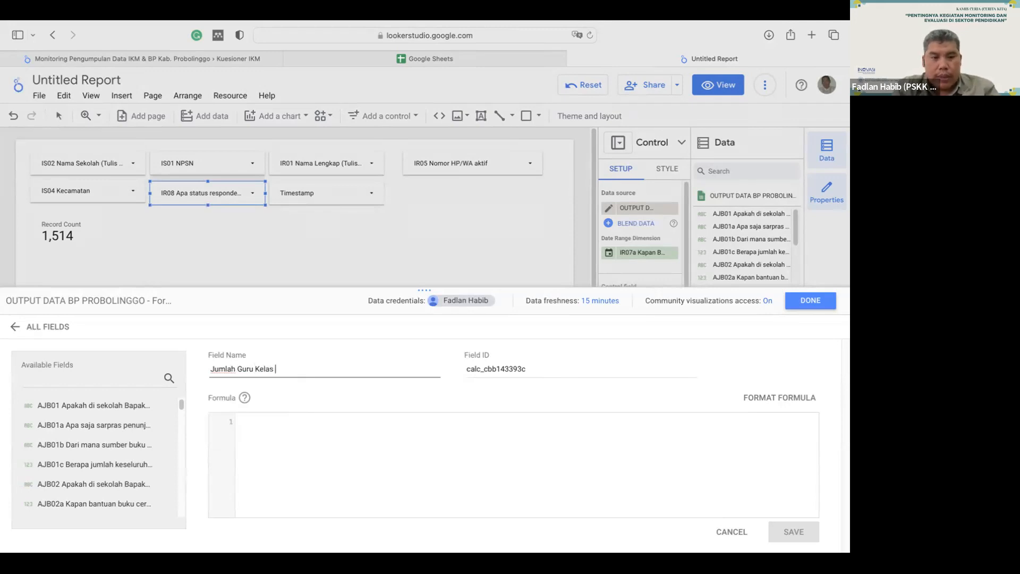
text(1)
- Begin the formula with SUM(IF( and the IR08 respondent status field, followed by an equals sign
click(286, 429)
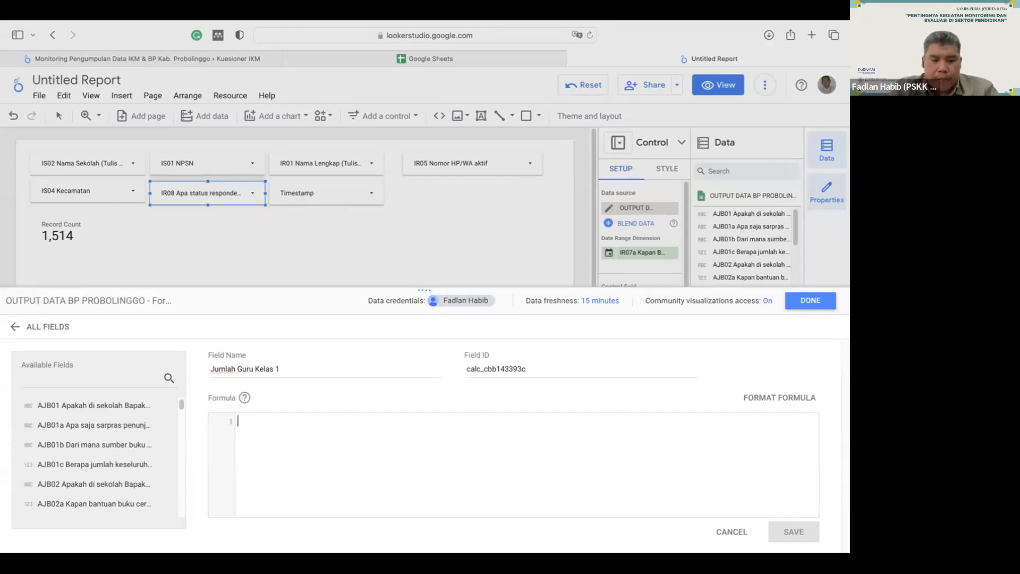
text(sum)
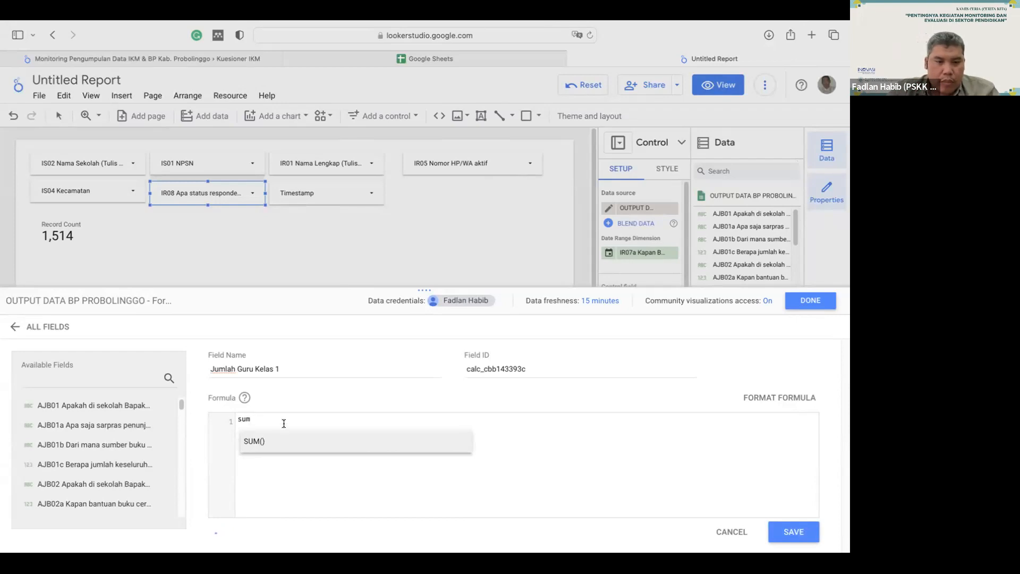
click(291, 449)
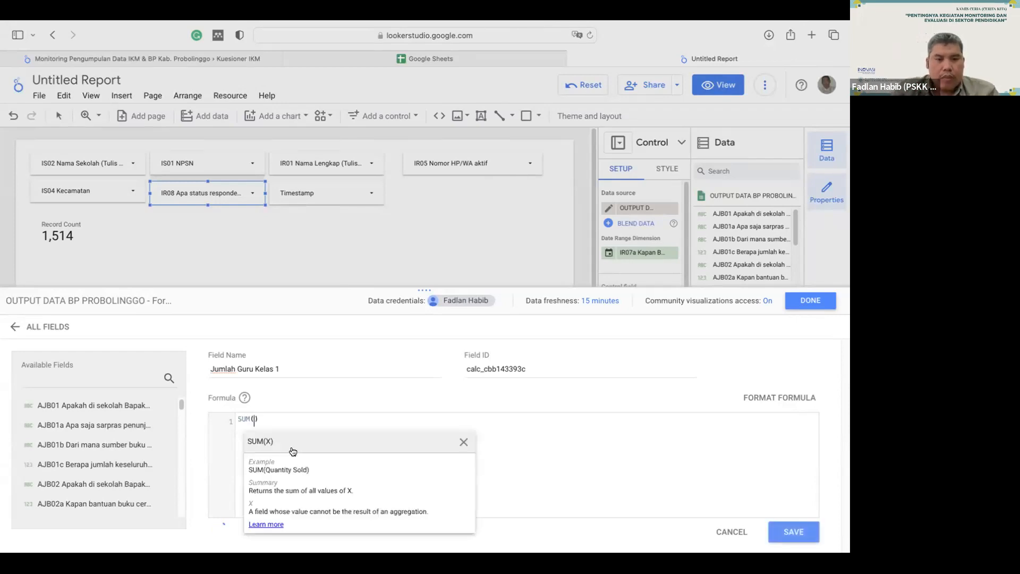
text(if)
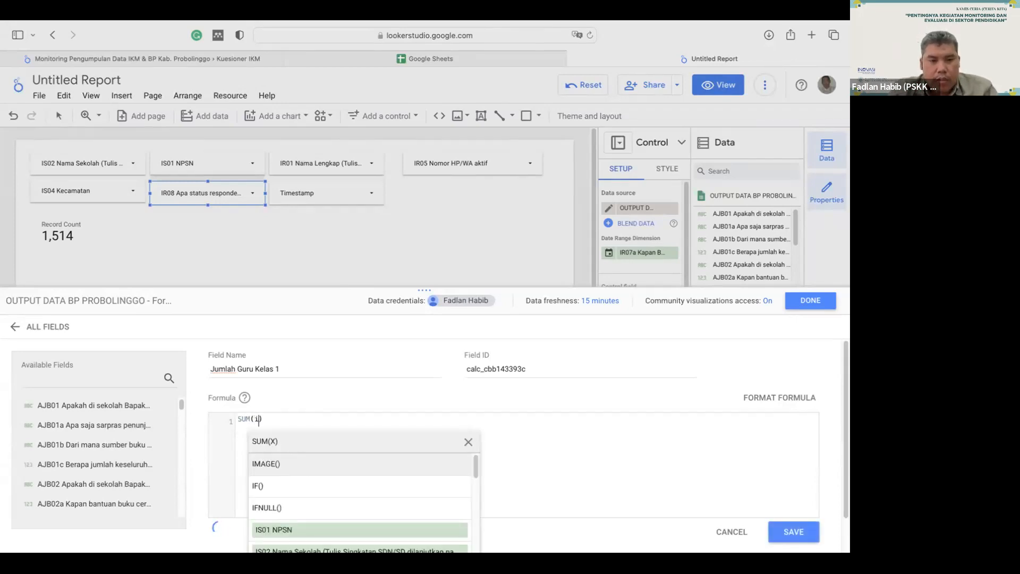
click(262, 465)
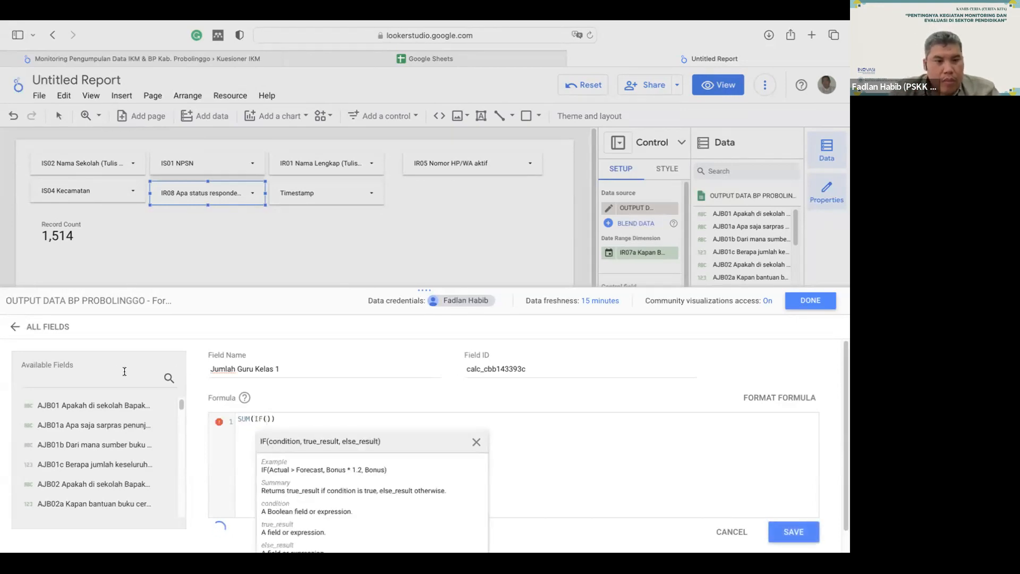
click(109, 383)
text(ir08)
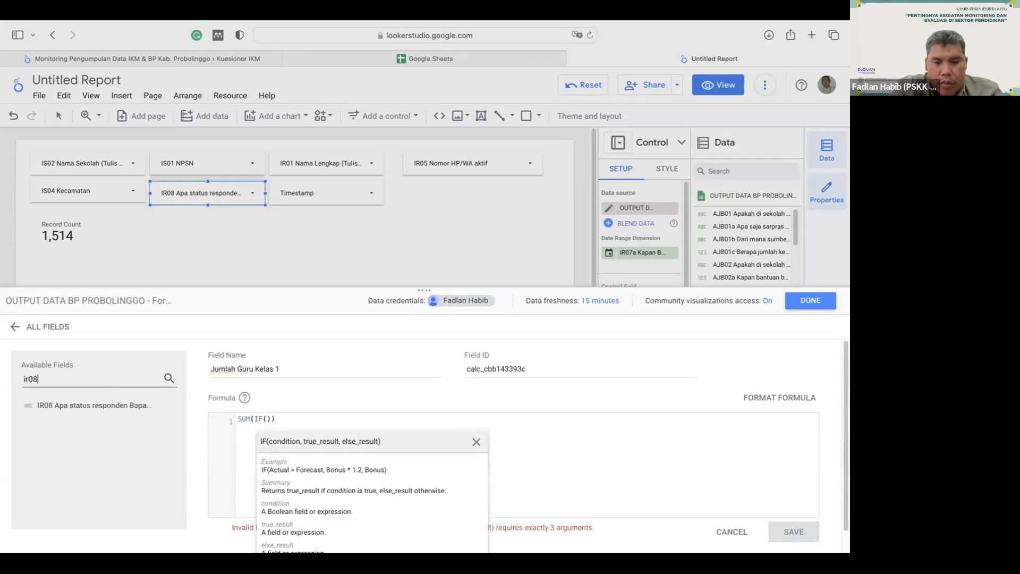
click(101, 405)
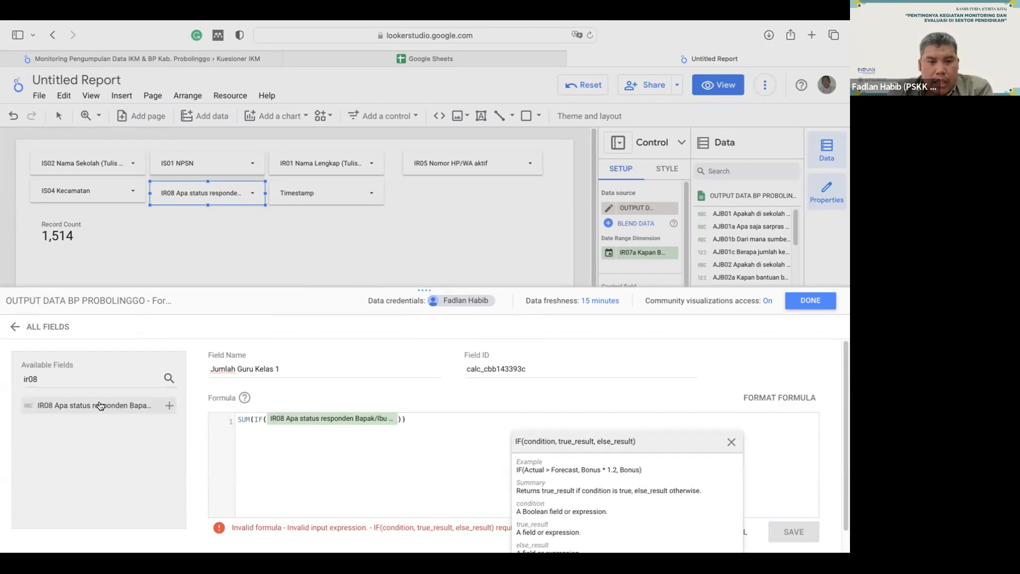
text(=)
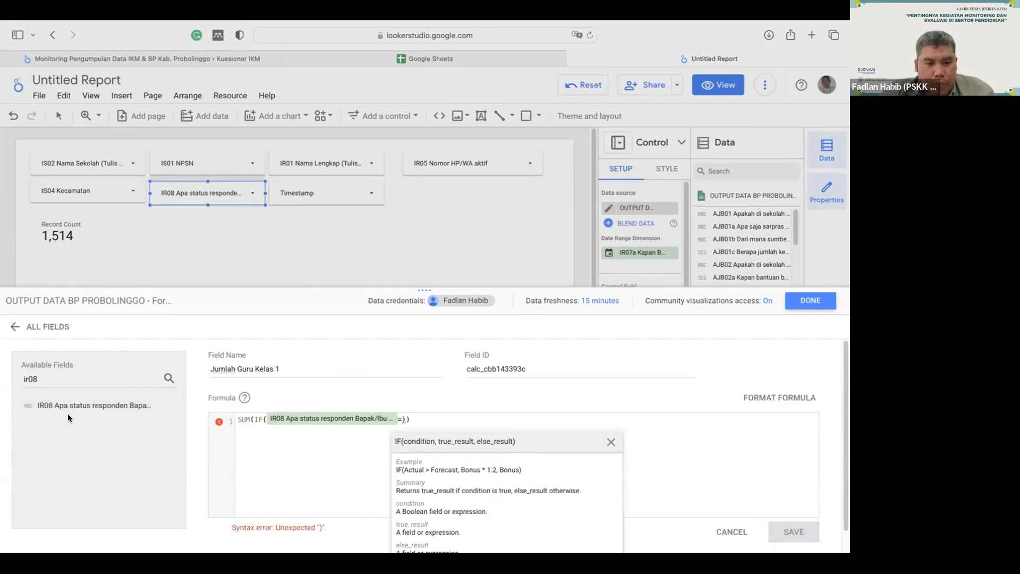
- Remove the SUM function and its opening parenthesis from the start of the formula
click(251, 419)
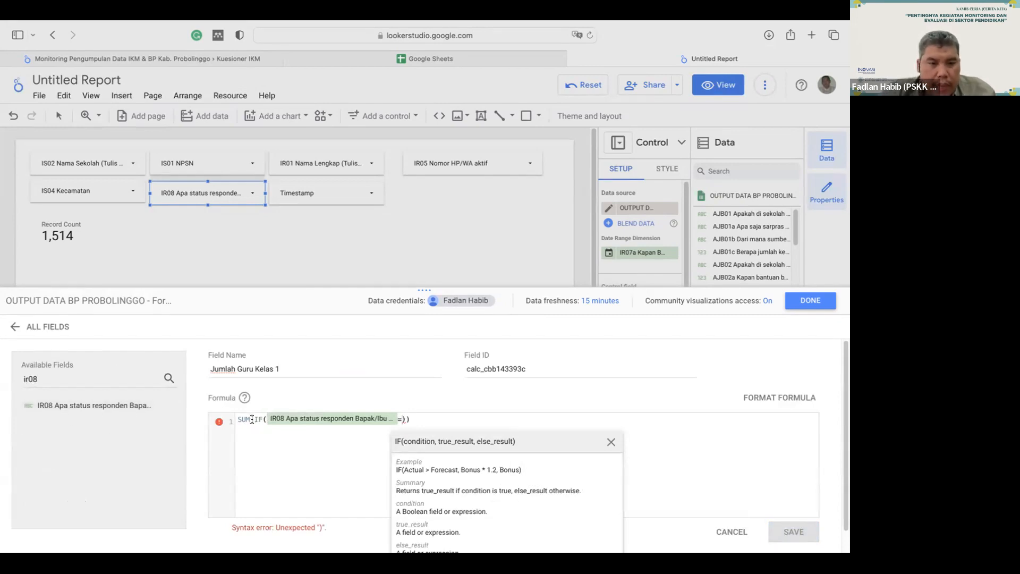
key(Delete)
key(BackSpace)
key(BackSpace)
key(BackSpace)
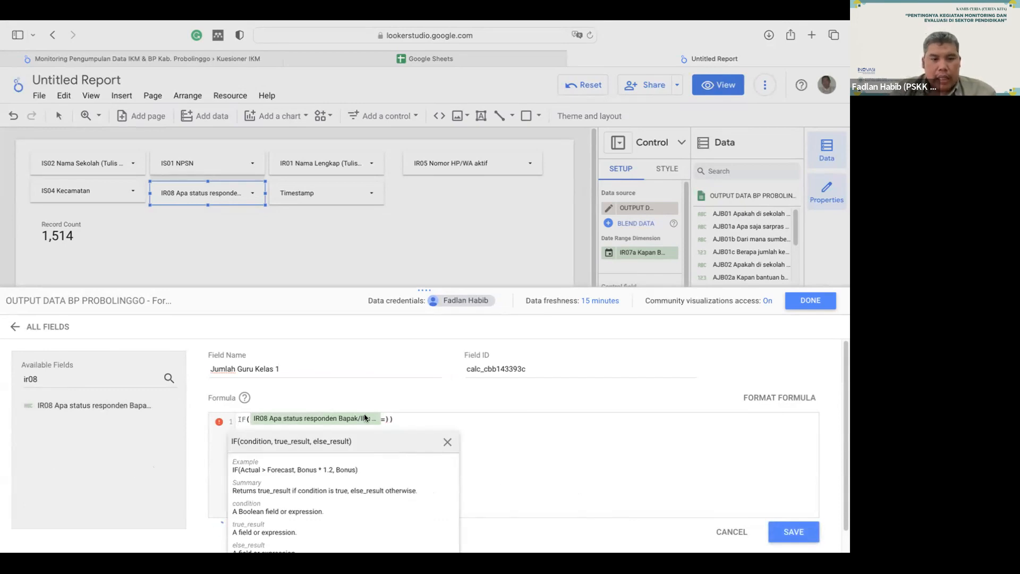
- Complete the IF expression with the comparison value "Guru Kelas 1" and results 1 and 0, and delete the extra closing parenthesis
click(383, 420)
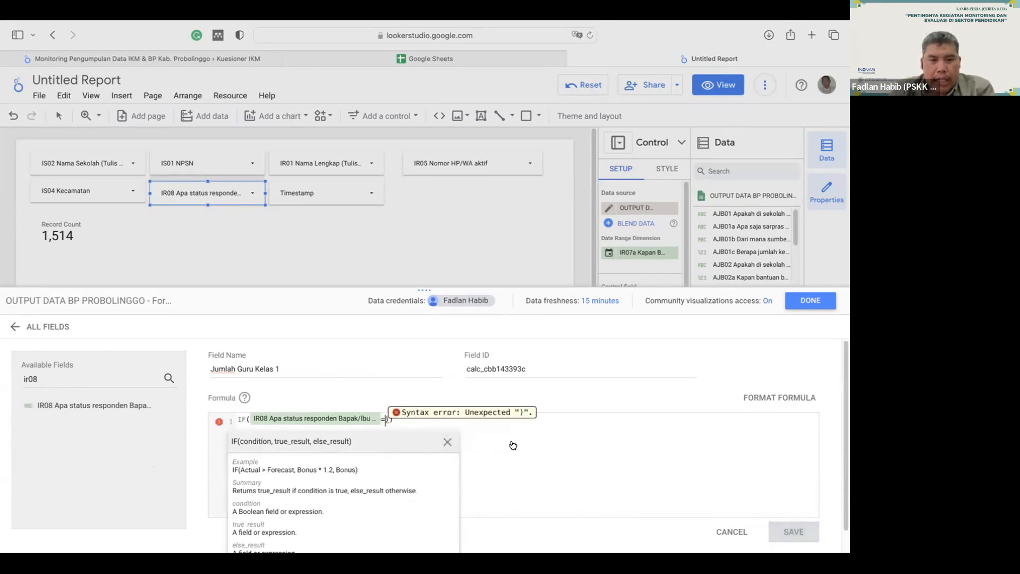
text(")
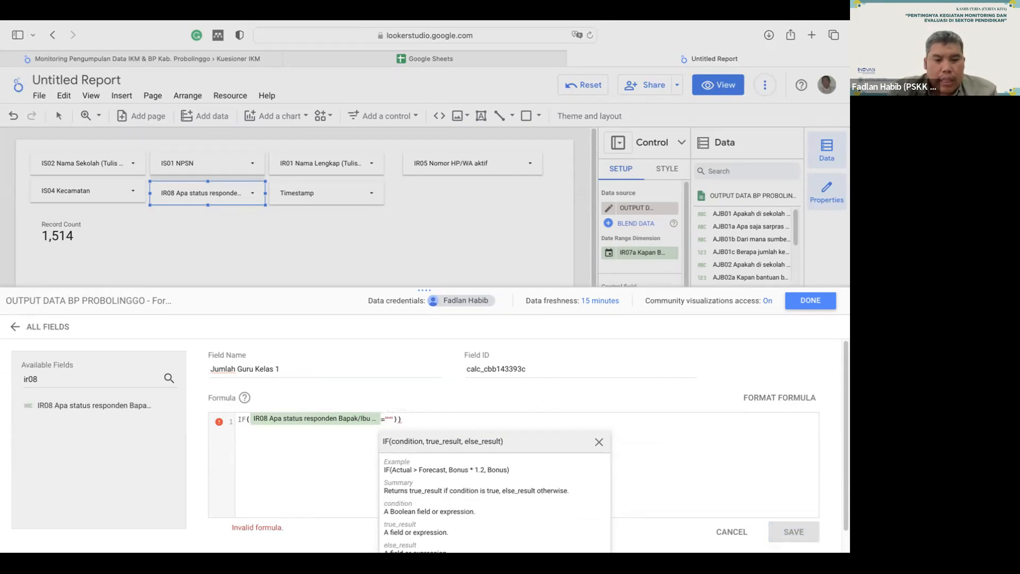
text(Guru)
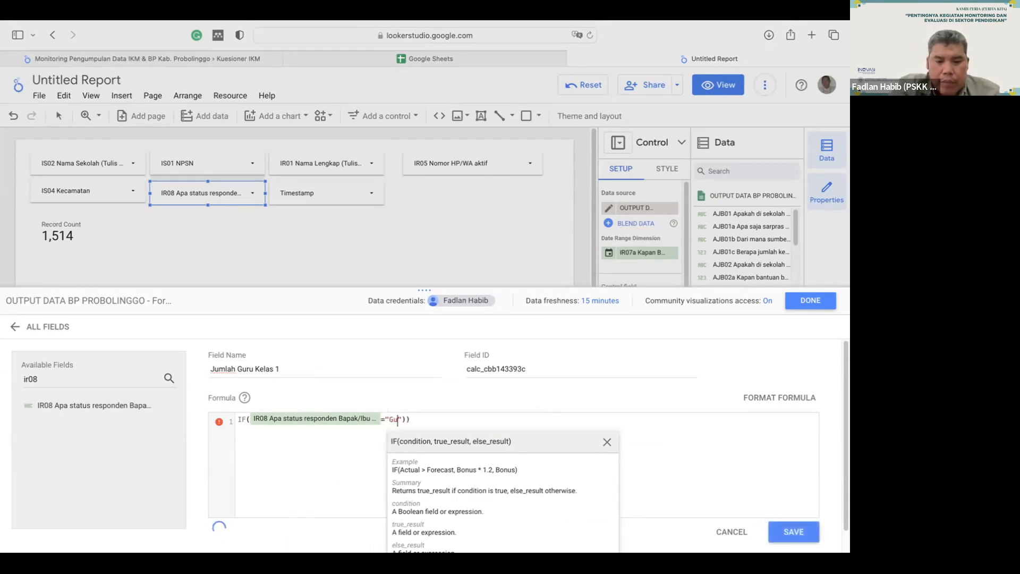
text( Kela)
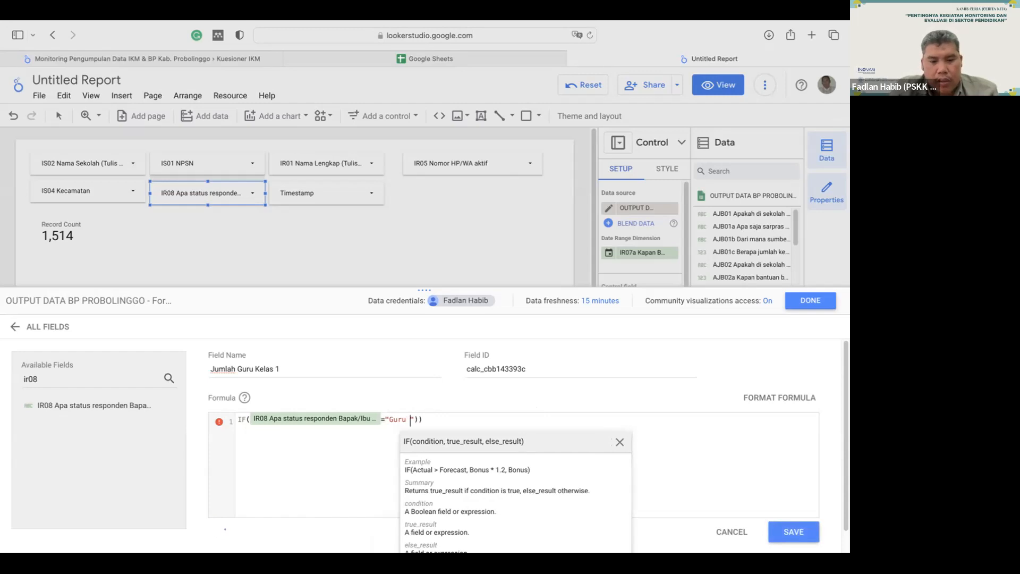
text(s 1)
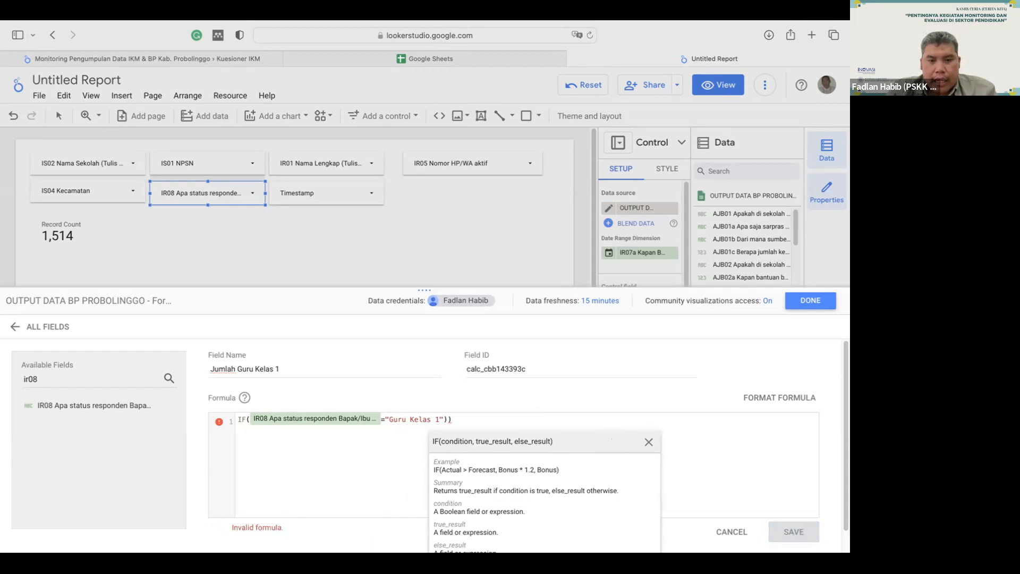
key(Right)
key(Right)
key(Left)
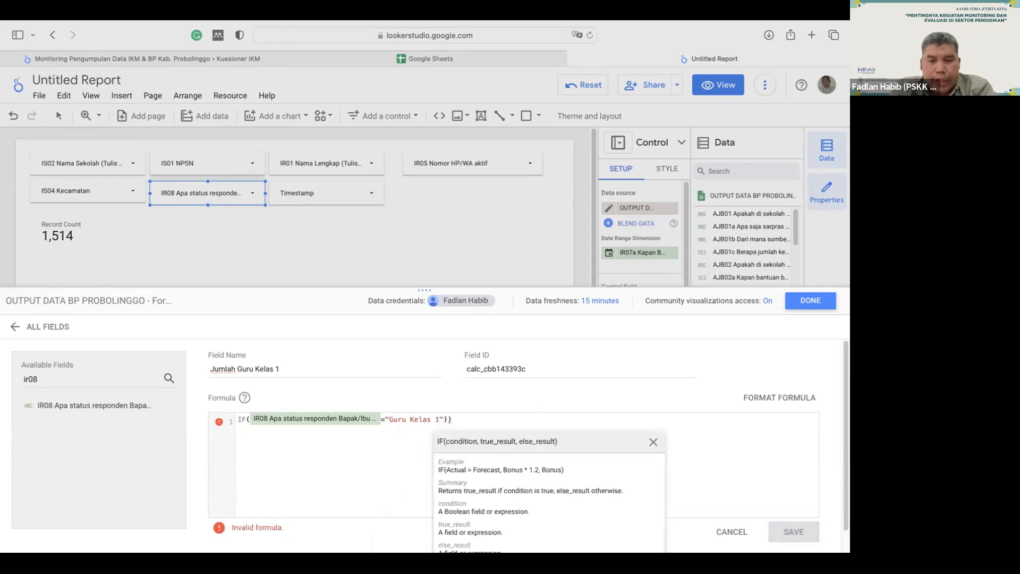
text(,1)
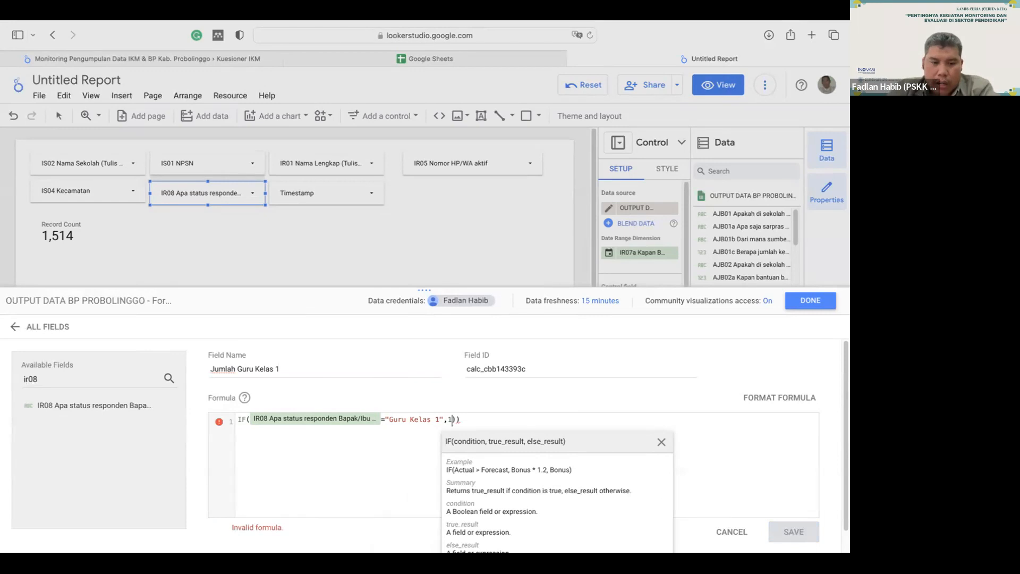
text(,0)
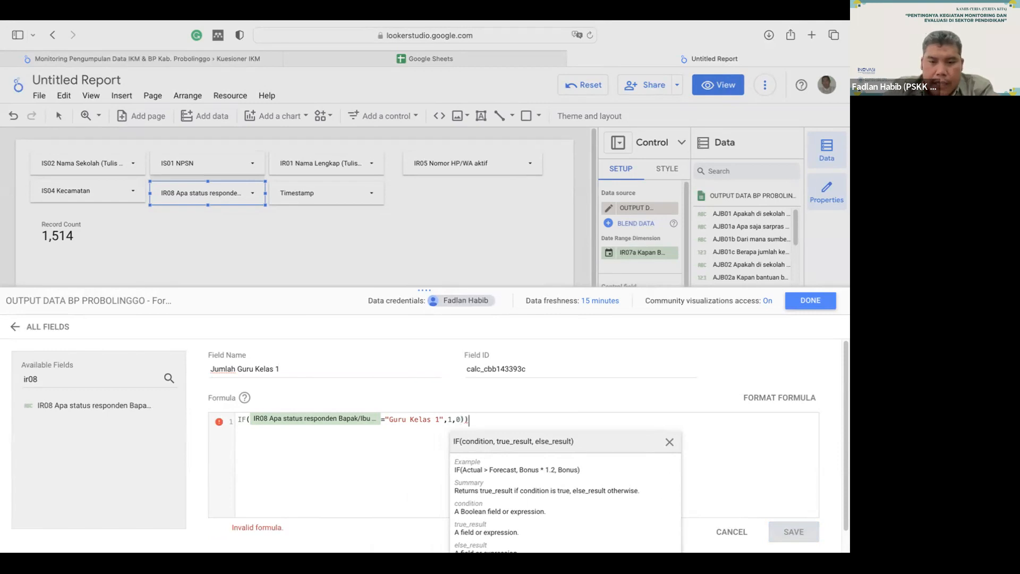
key(BackSpace)
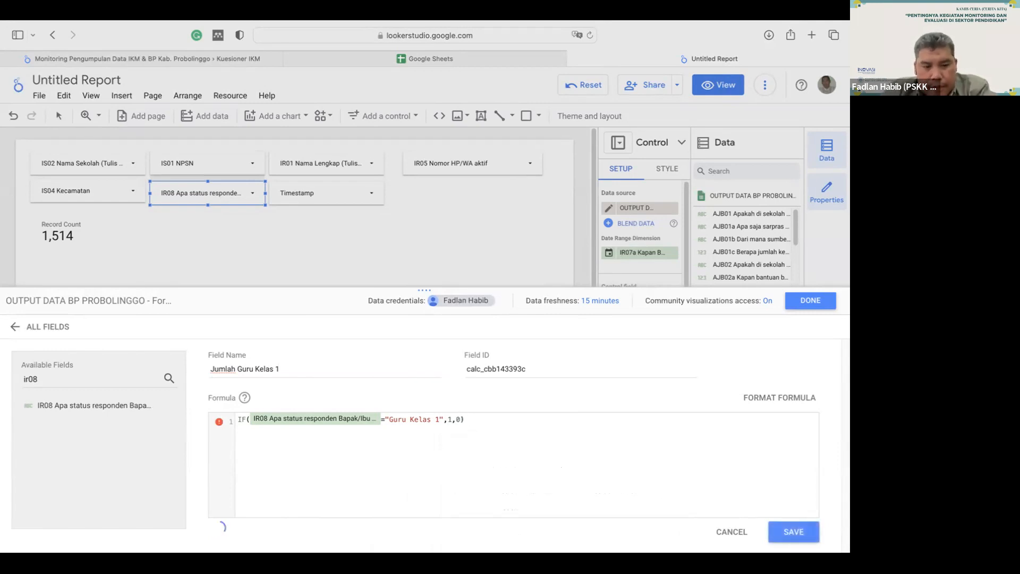
- Wrap the IF expression in SUM( ), save the calculated field and close the field editor
click(234, 420)
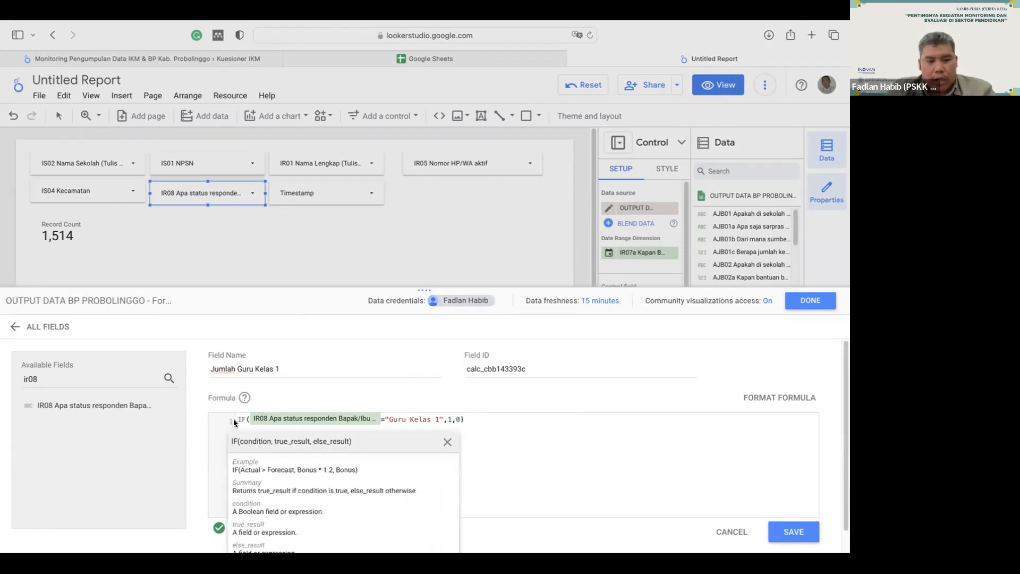
text(sum)
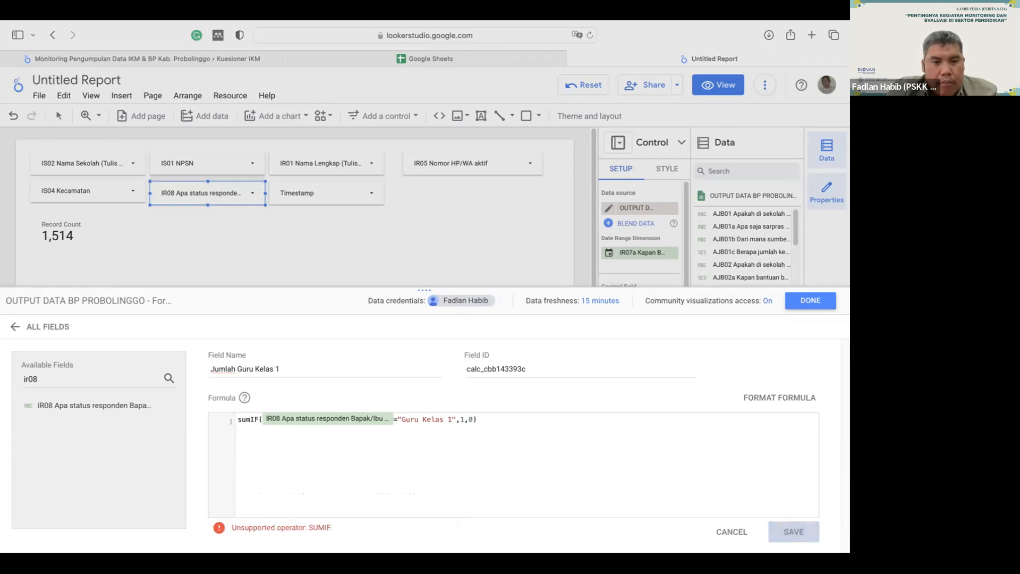
text(()
click(500, 418)
text())
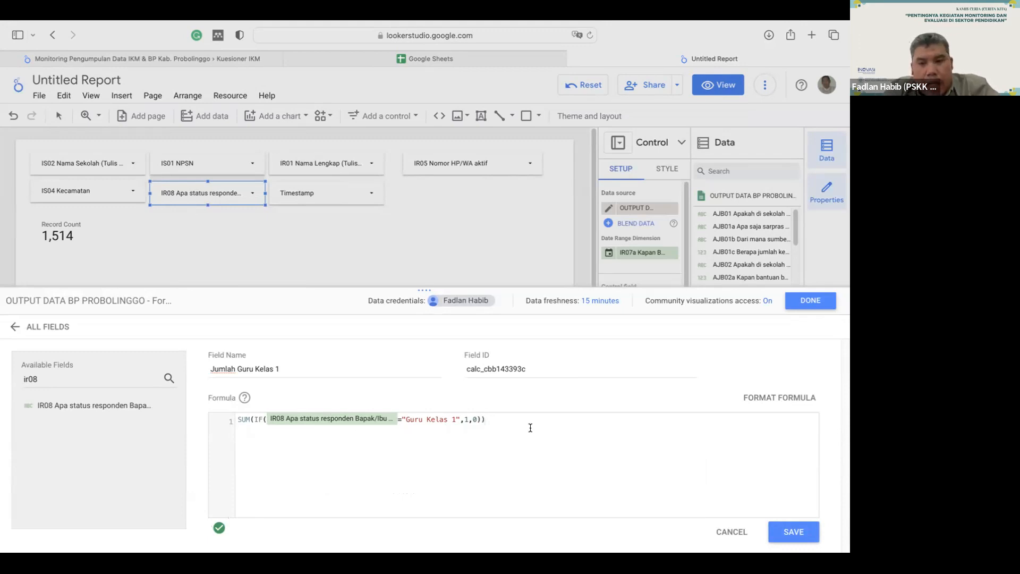
click(799, 534)
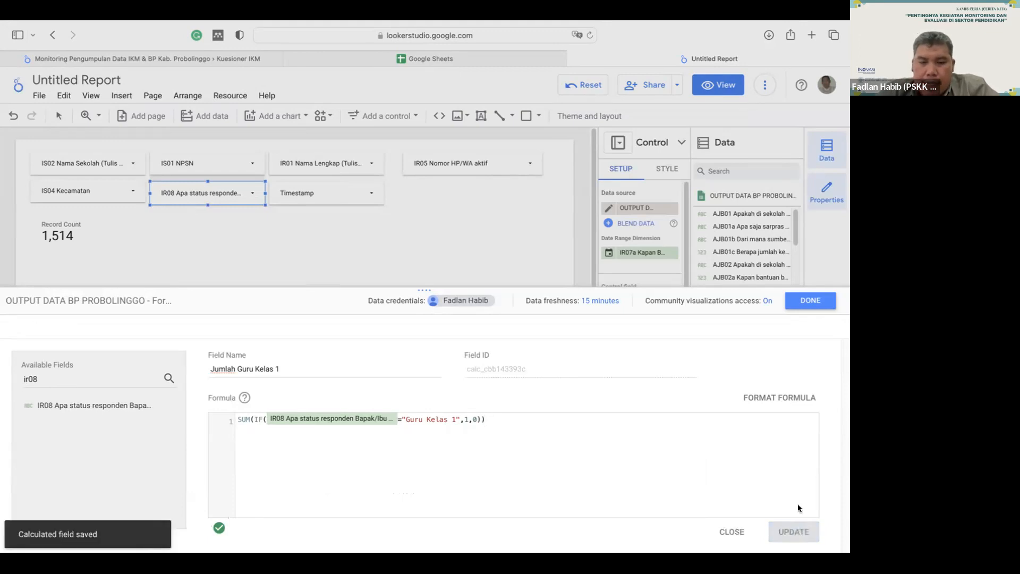
click(815, 301)
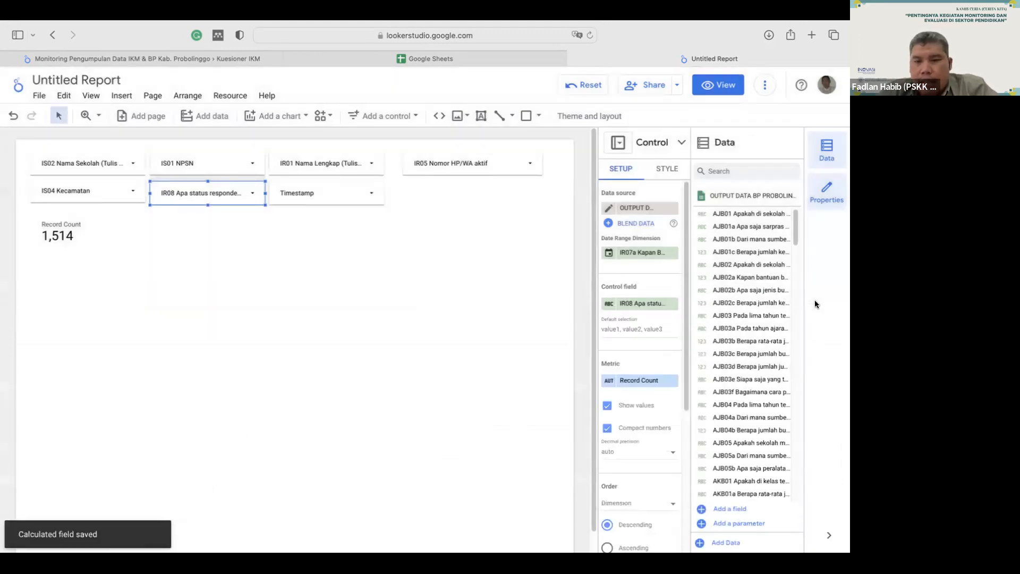
- Search the data source's fields for "jumlah" to check the Jumlah Guru Kelas 1 field, and clear the search
click(737, 169)
text(jumlah)
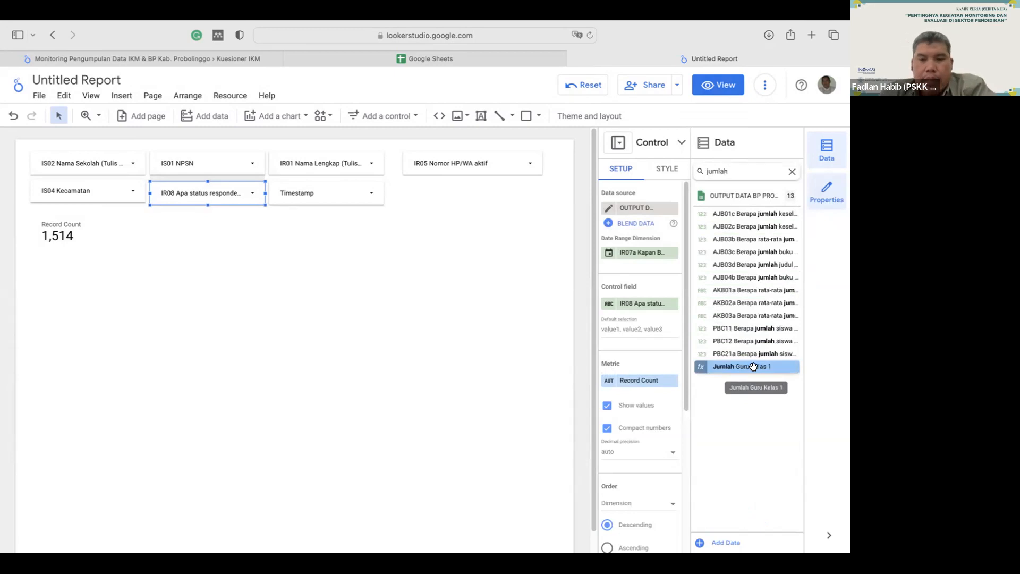
click(512, 304)
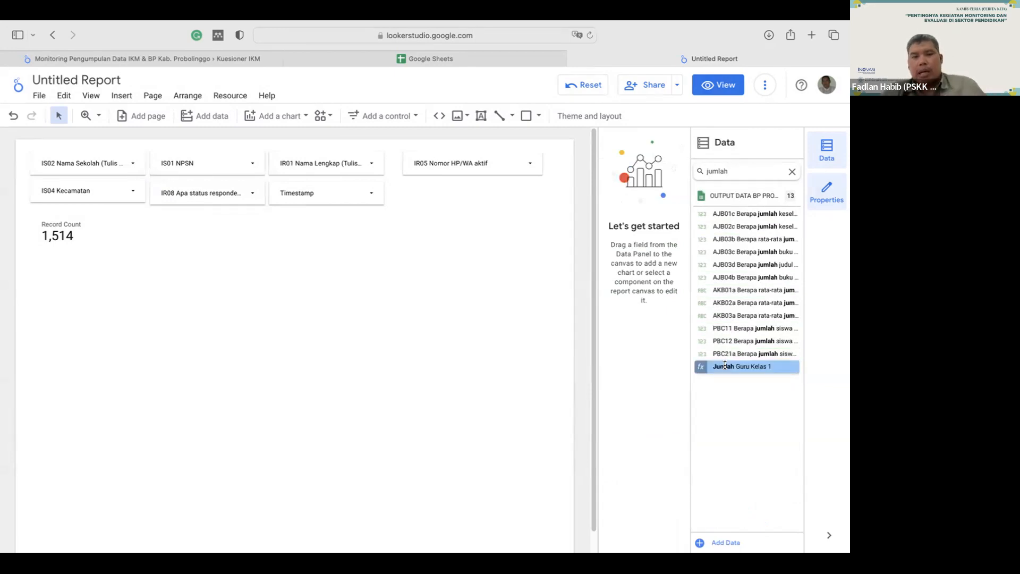
click(792, 171)
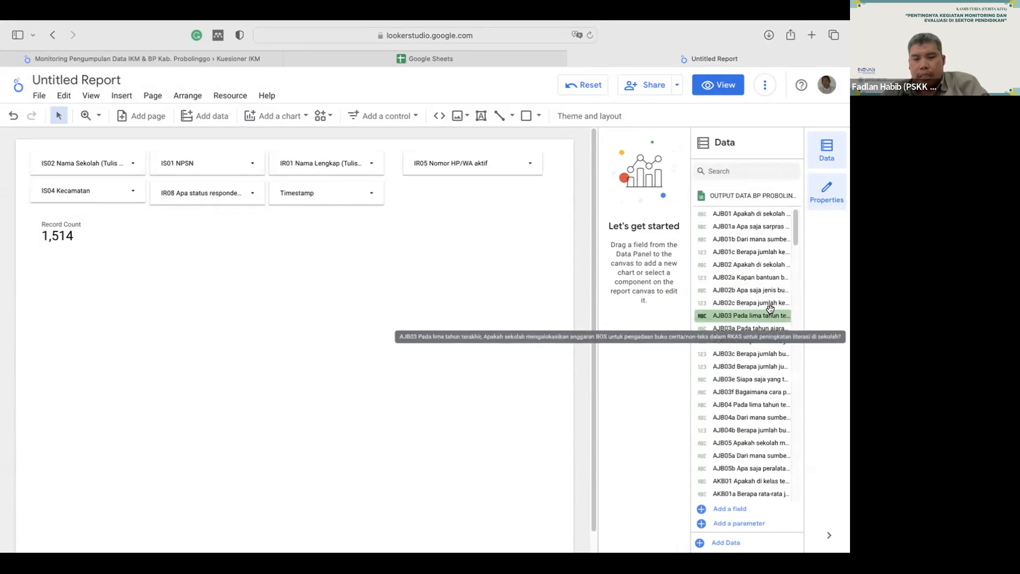
- Add a new calculated field to the data source and name it "Jumlah Guru Kelas 2"
click(748, 509)
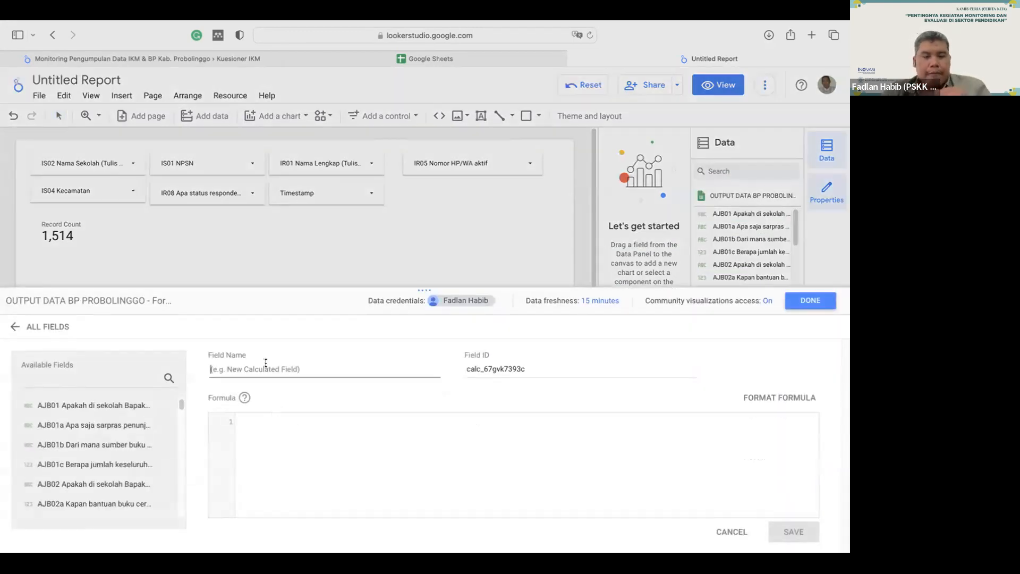
text(Jumlah Guru )
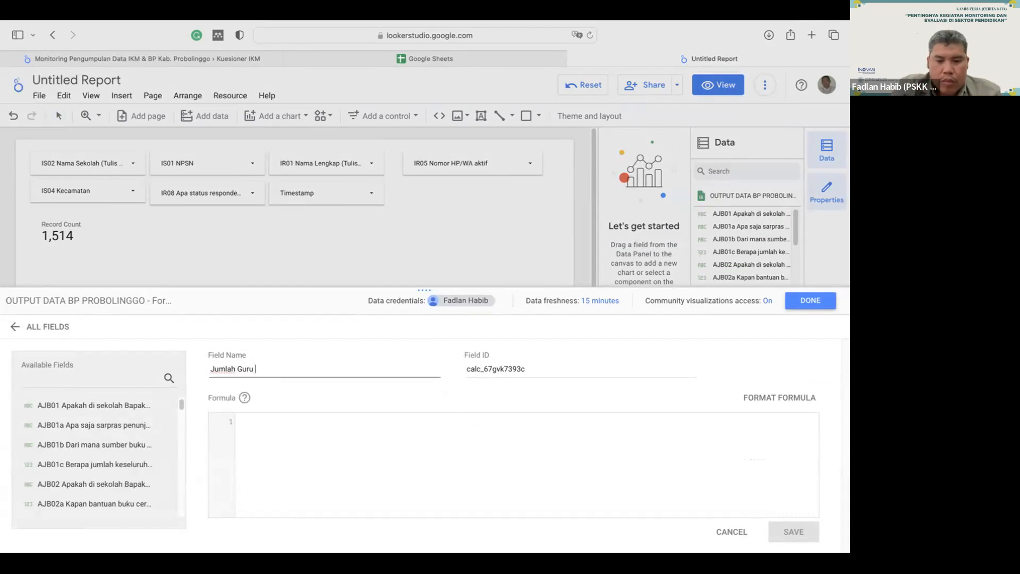
text(Kela)
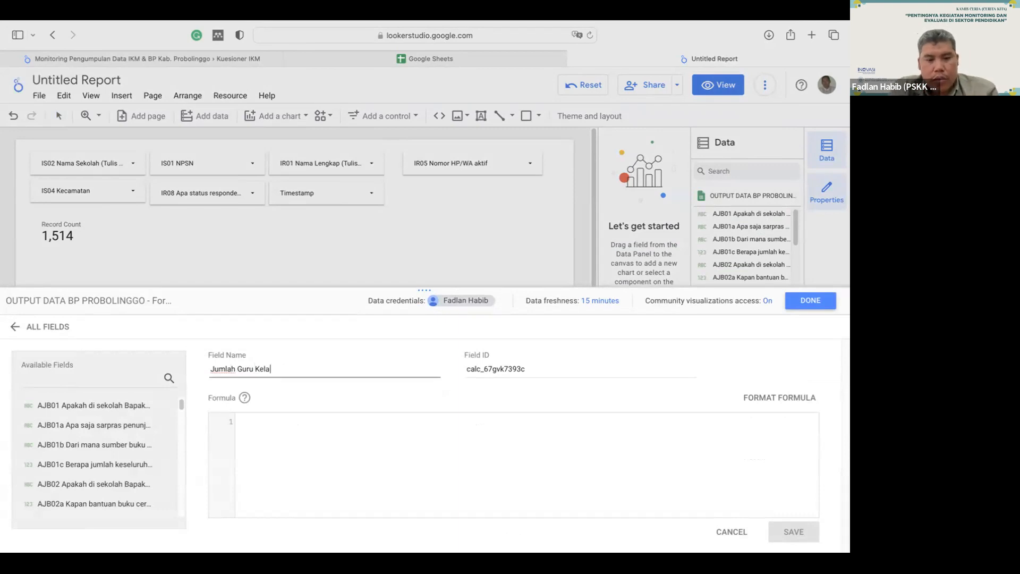
text(s 2)
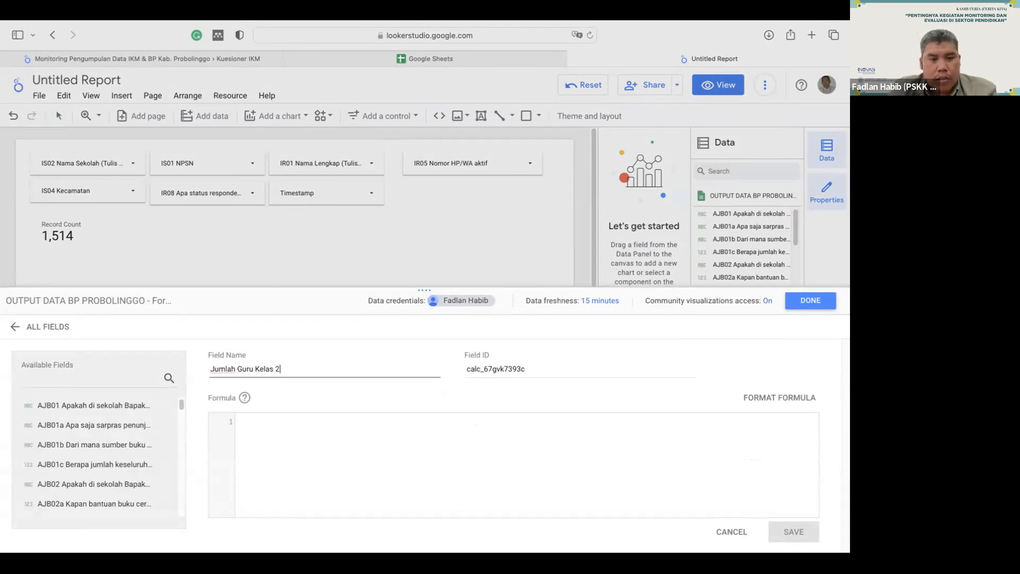
- Start the Jumlah Guru Kelas 2 formula with an IF function nested inside SUM
click(289, 417)
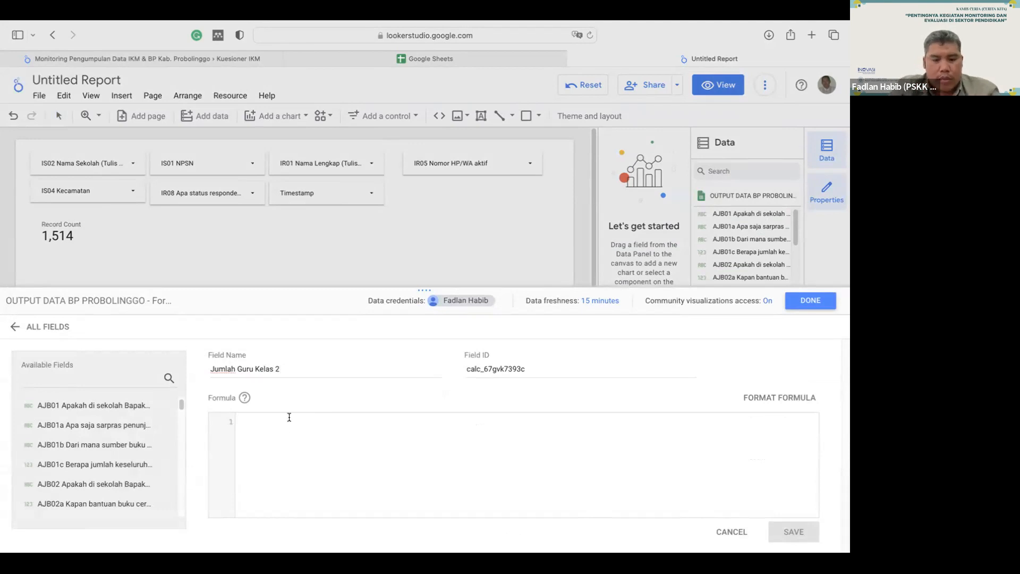
text(sum)
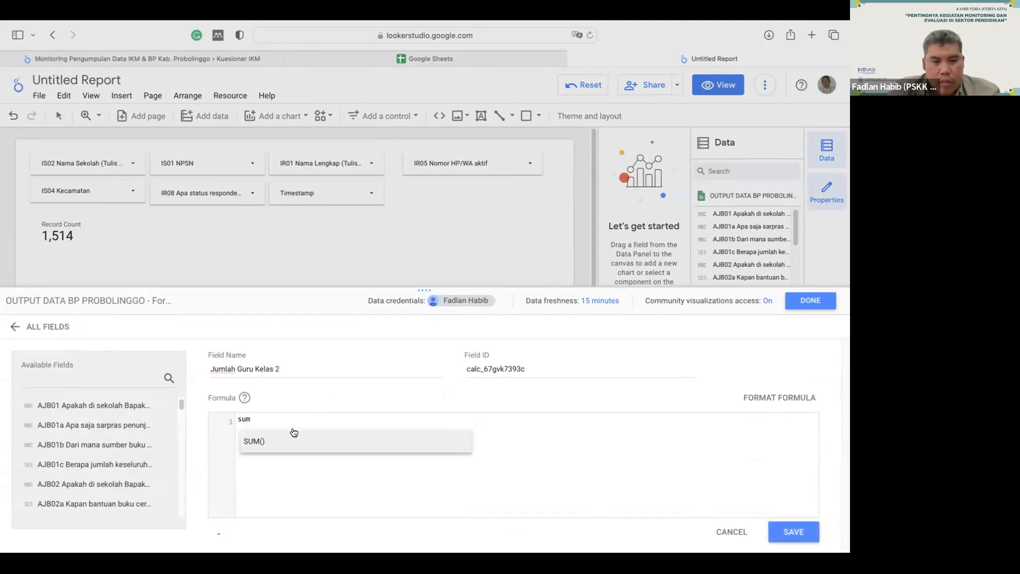
click(283, 440)
text(if)
click(314, 468)
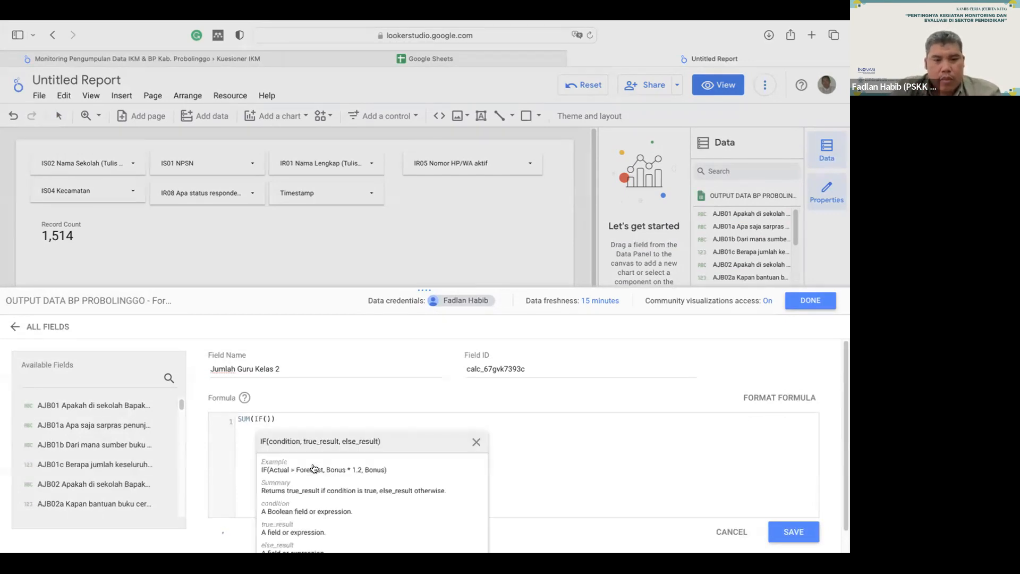
- Find the respondent status field with "ir08" and insert it as the first part of the IF condition
click(114, 366)
text(ir0)
text(8)
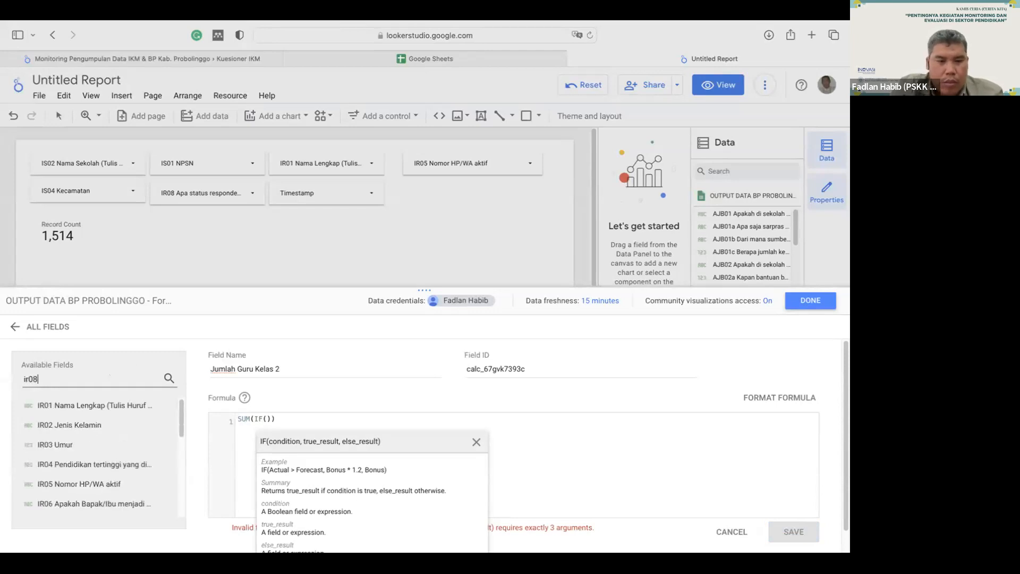
click(97, 405)
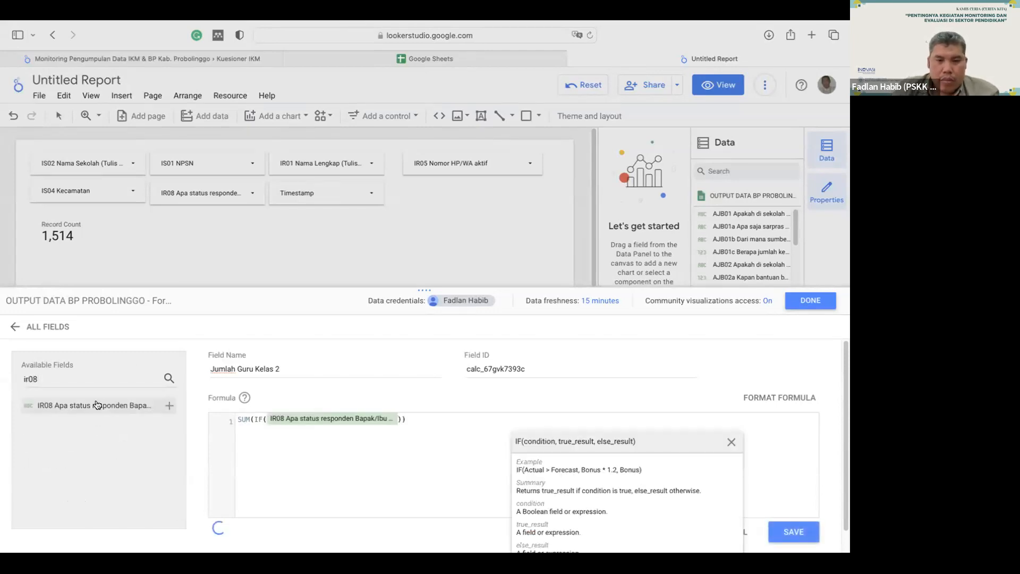
- Enter the comparison text "Guru Kelas 2" after the IR08 field, followed by the IF results 1 and 0
text(,)
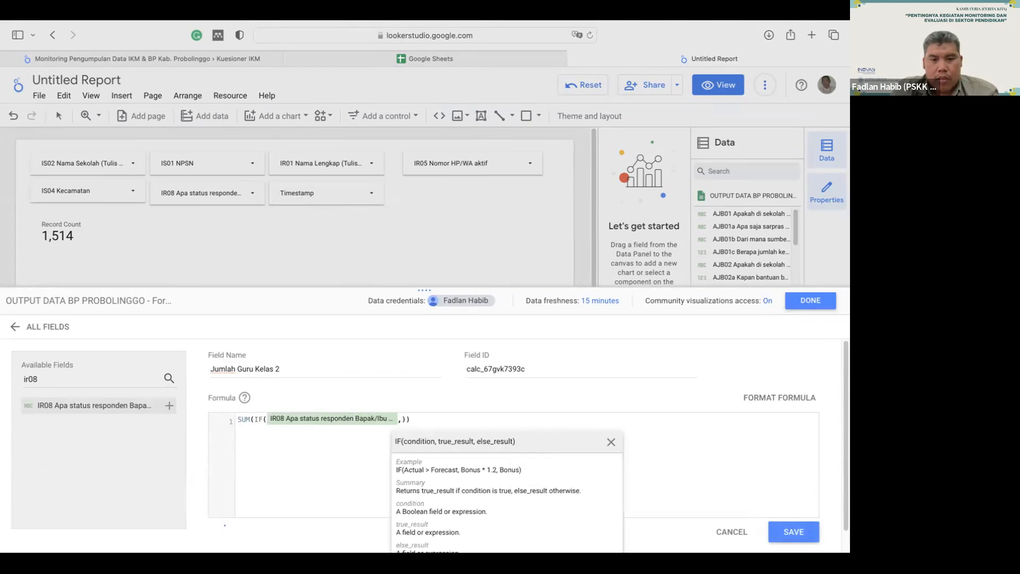
key(BackSpace)
text(")
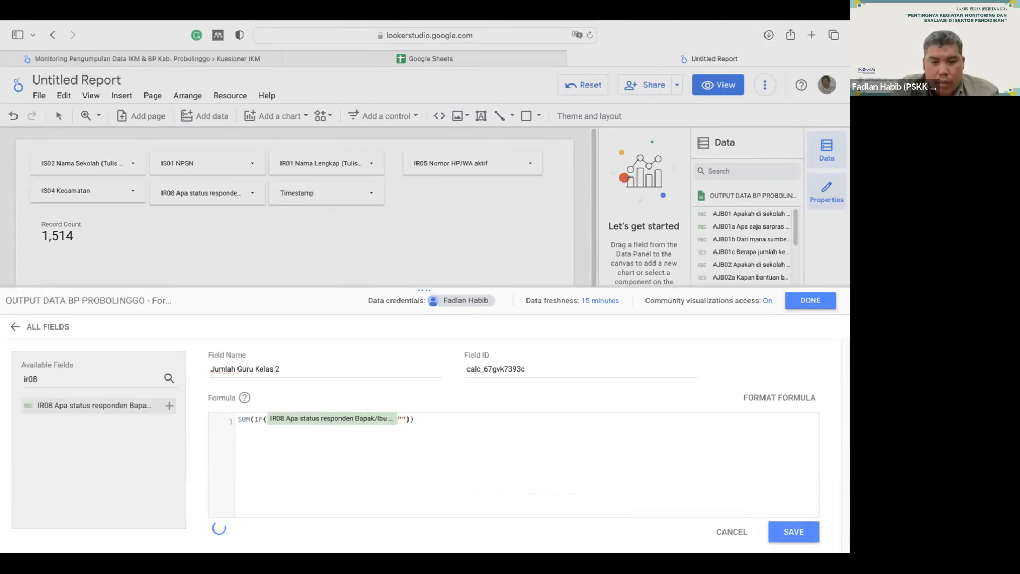
text(Guru )
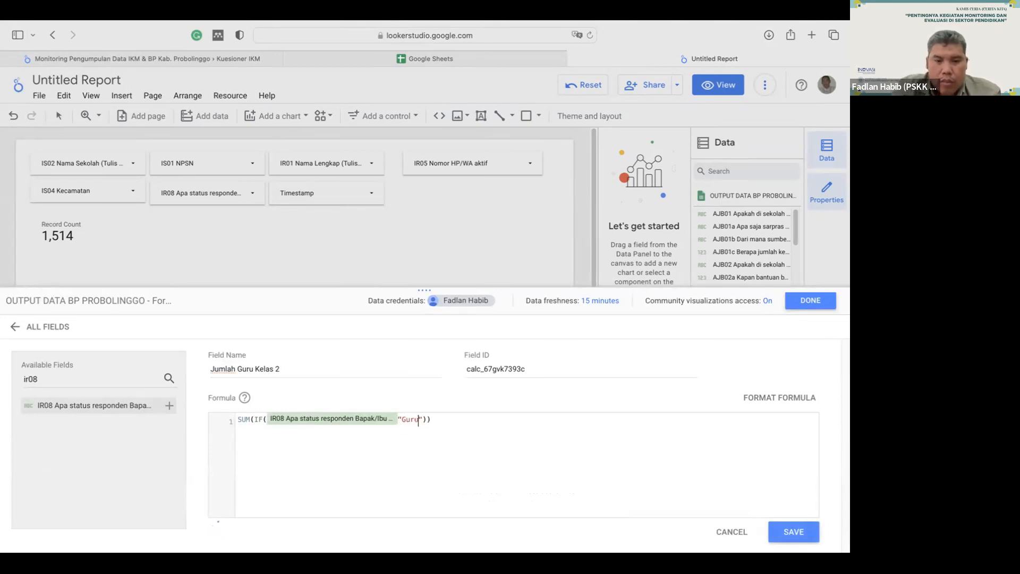
text(Kelas )
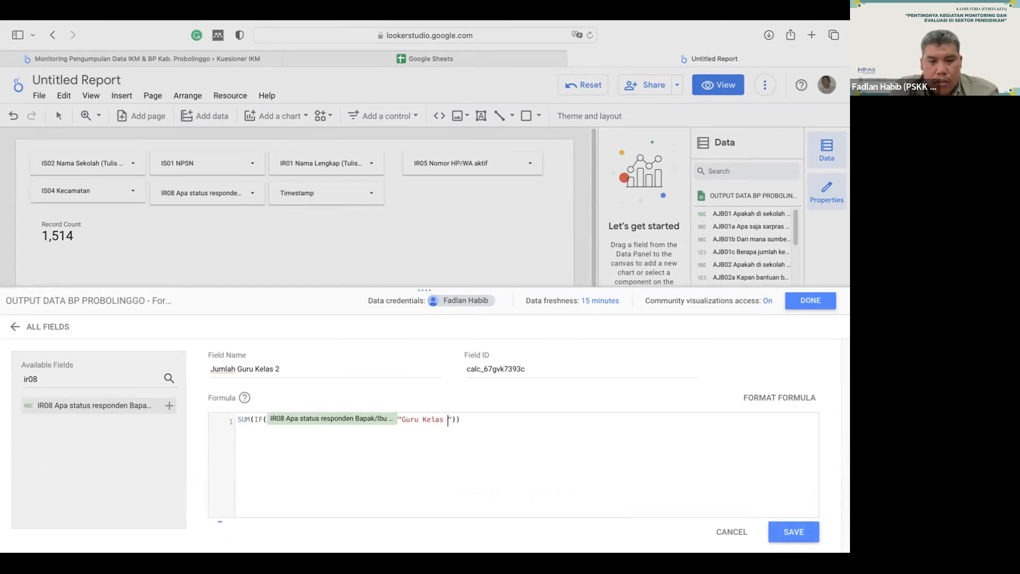
text(2")
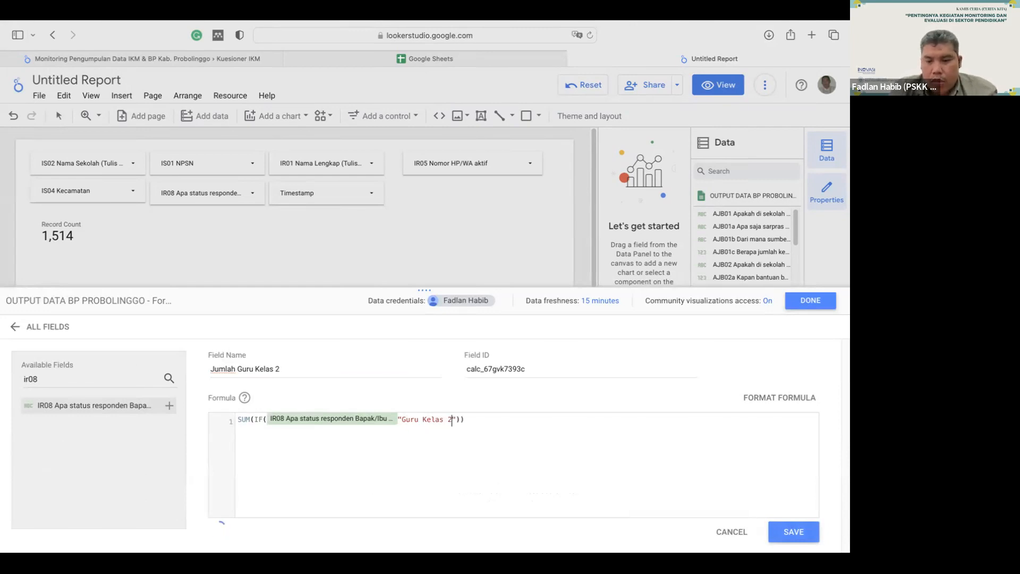
text(,1,0)
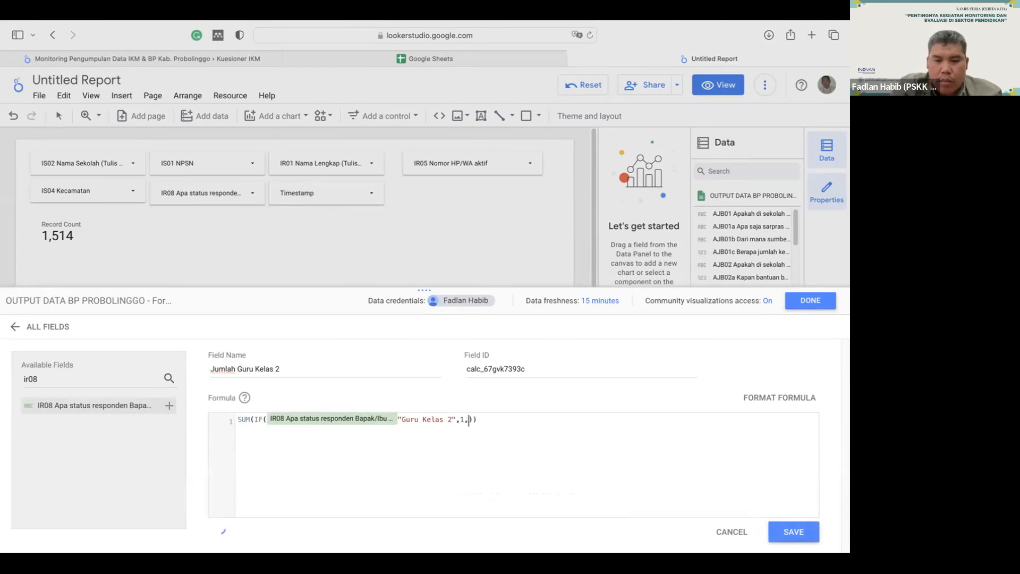
text())
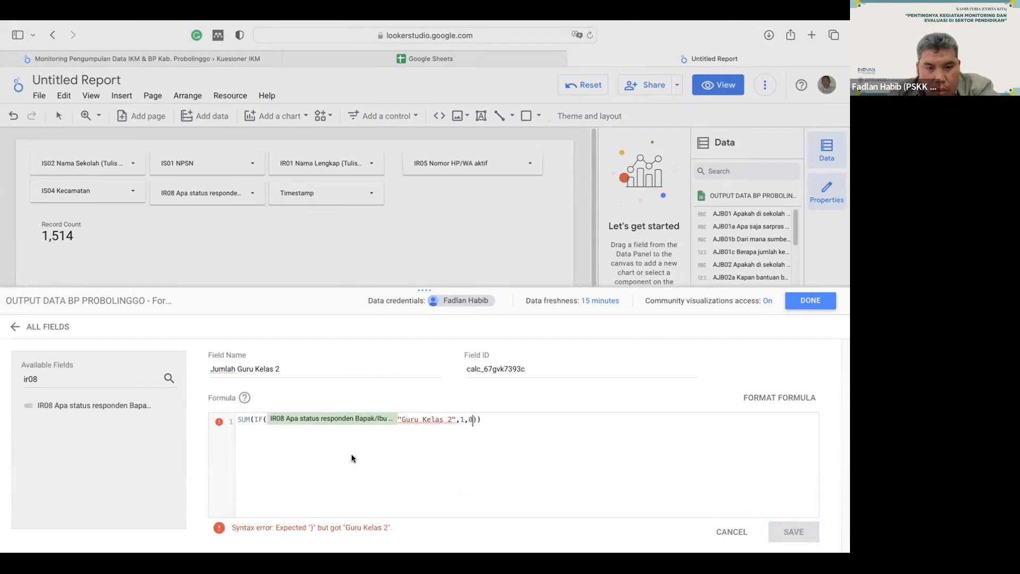
- Insert the missing equals sign between the IR08 field and "Guru Kelas 2" in the formula
click(393, 418)
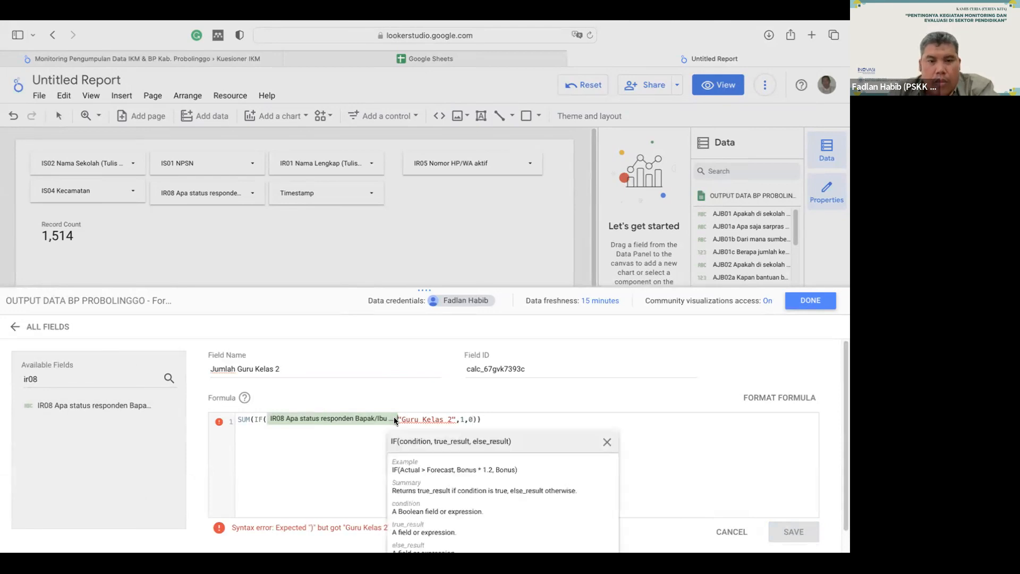
text(=)
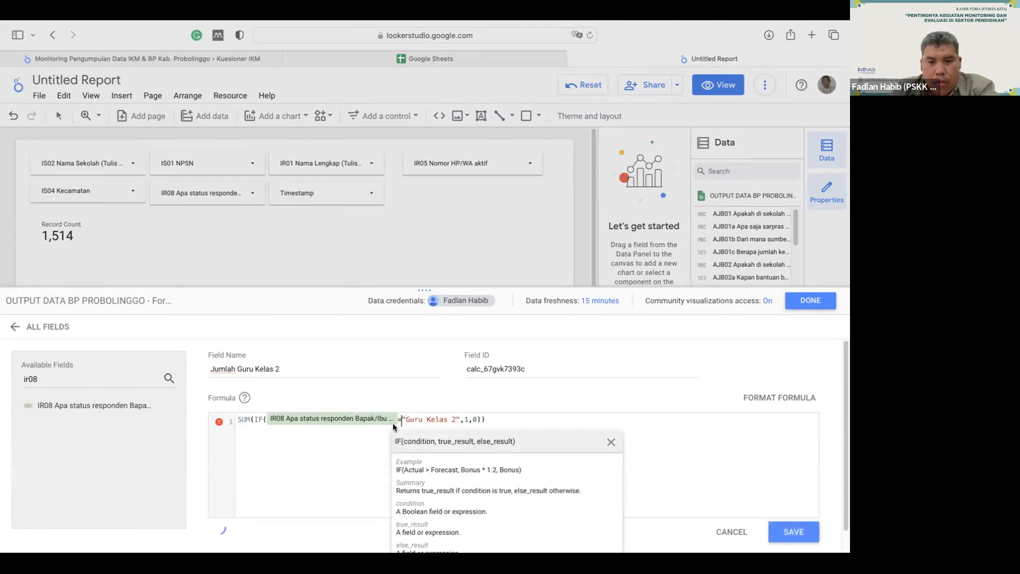
click(715, 457)
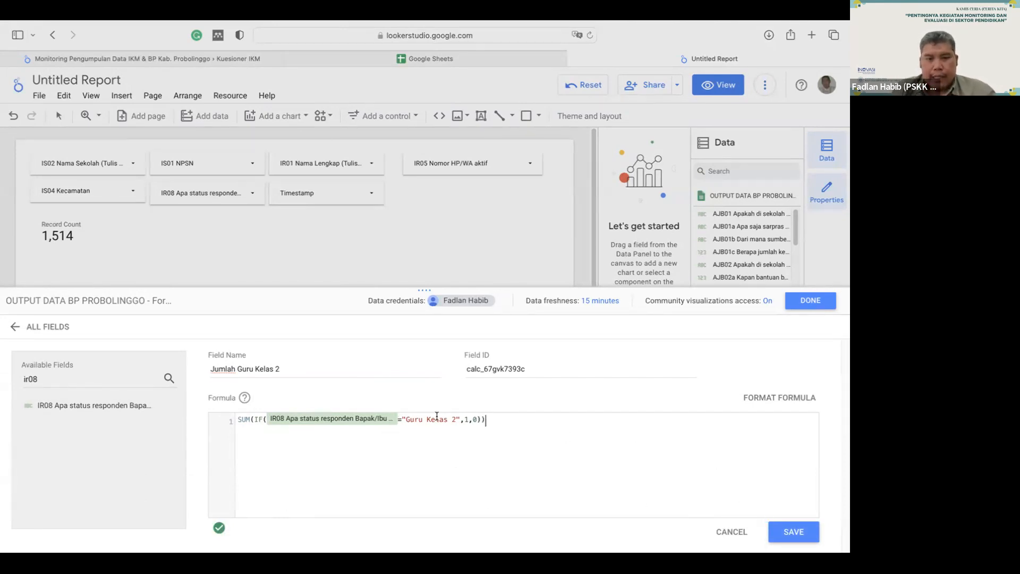
- Copy the whole Jumlah Guru Kelas 2 formula, then save the calculated field and close the field editor
drag(486, 420, 217, 417)
key(super+c)
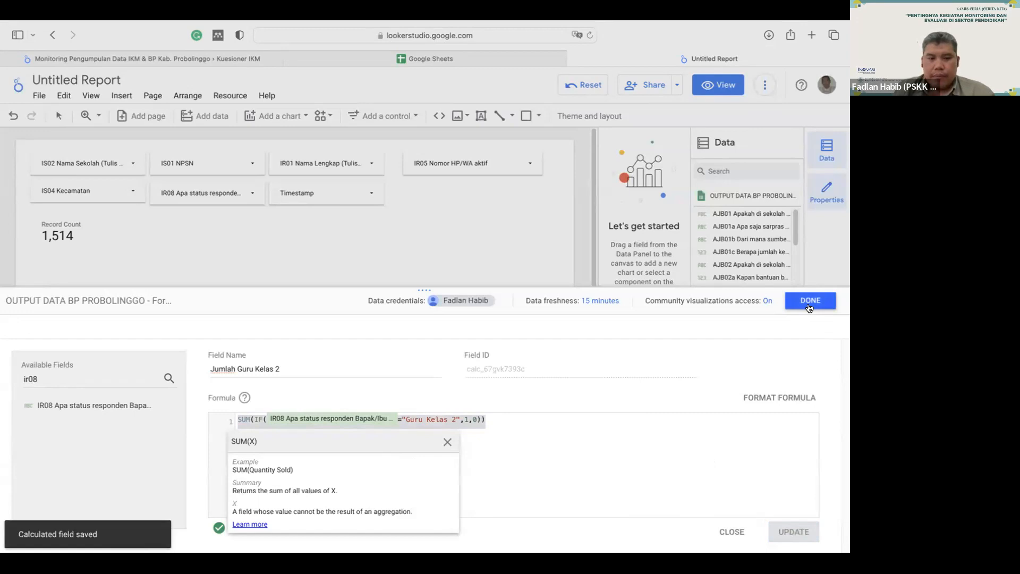
click(809, 308)
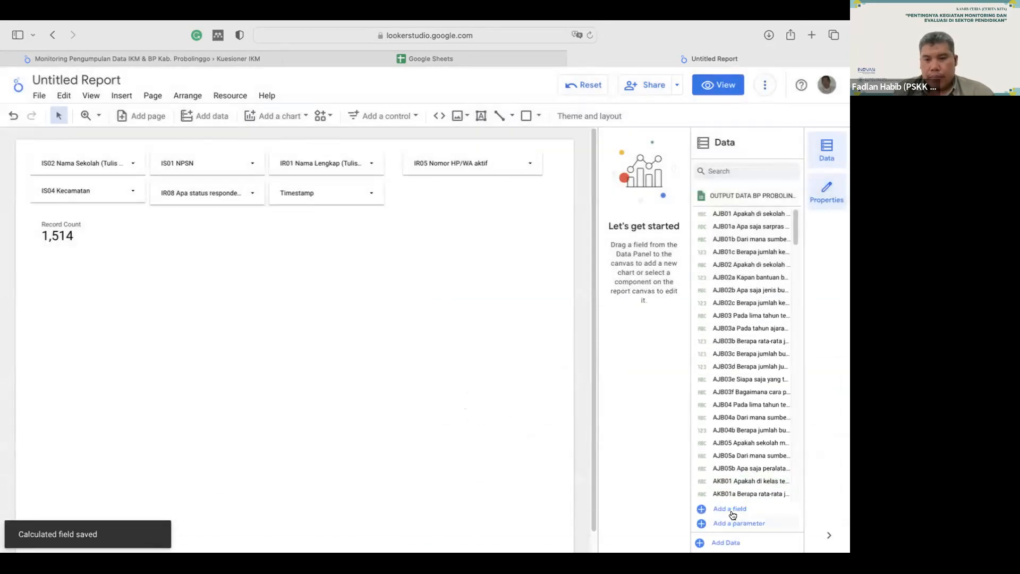
- Add another calculated field and name it "Jumlah Guru Kelas 3"
click(735, 510)
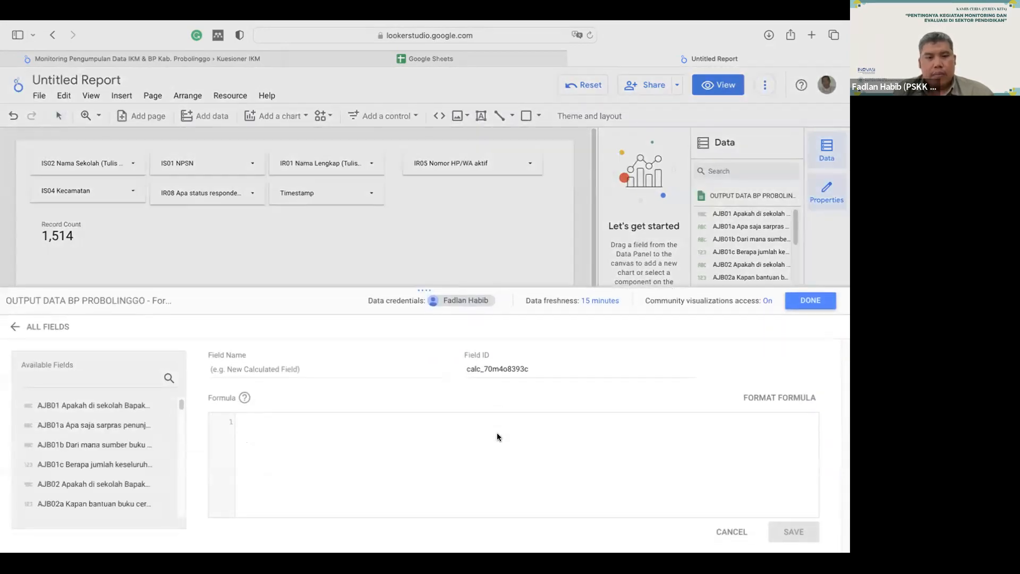
click(290, 369)
text(Jumlah Gur)
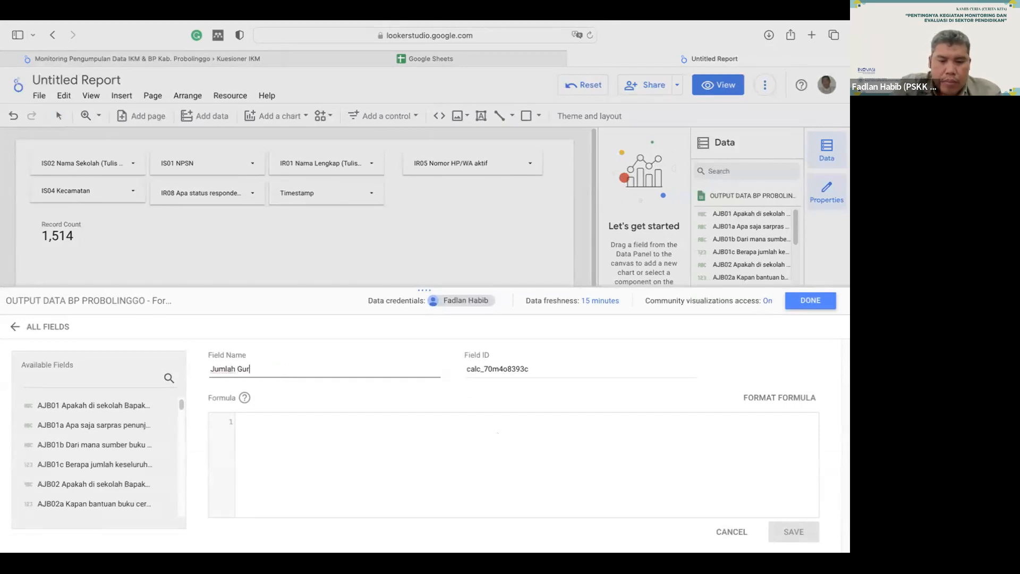
text(u Kelas 3)
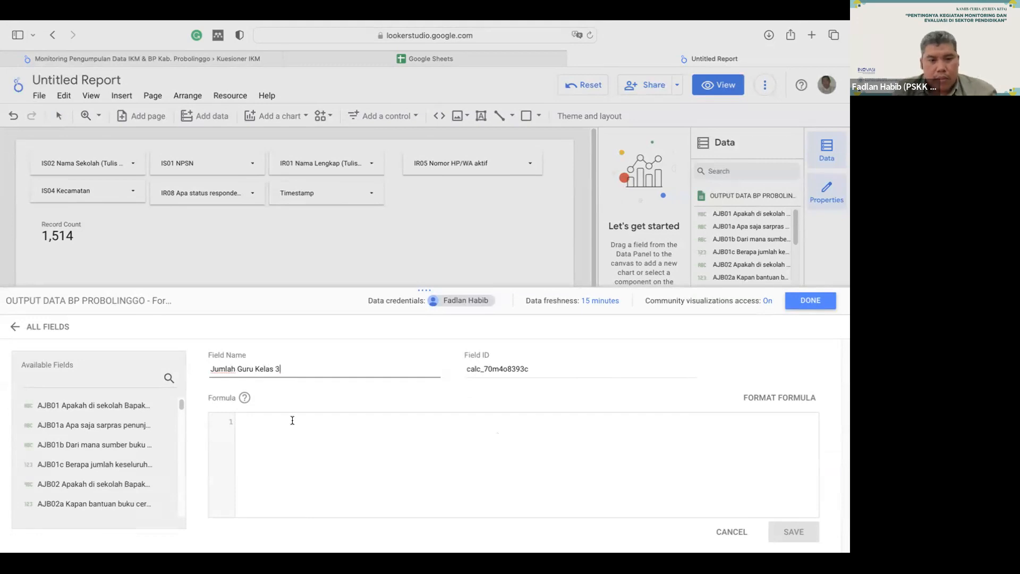
- Paste the copied formula into Jumlah Guru Kelas 3 and change its comparison value to "Guru Kelas 3"
click(292, 420)
key(super+v)
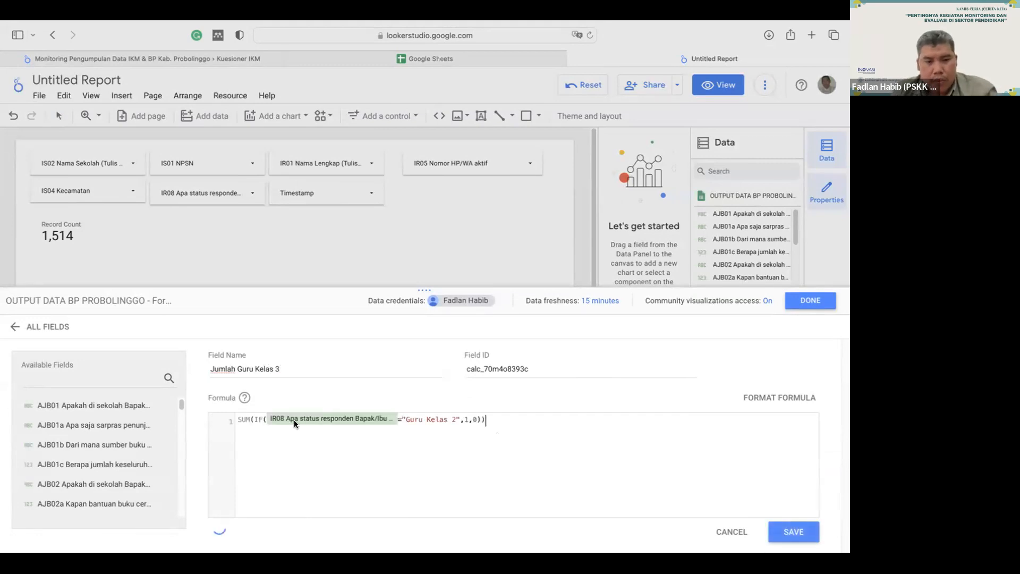
click(456, 419)
key(BackSpace)
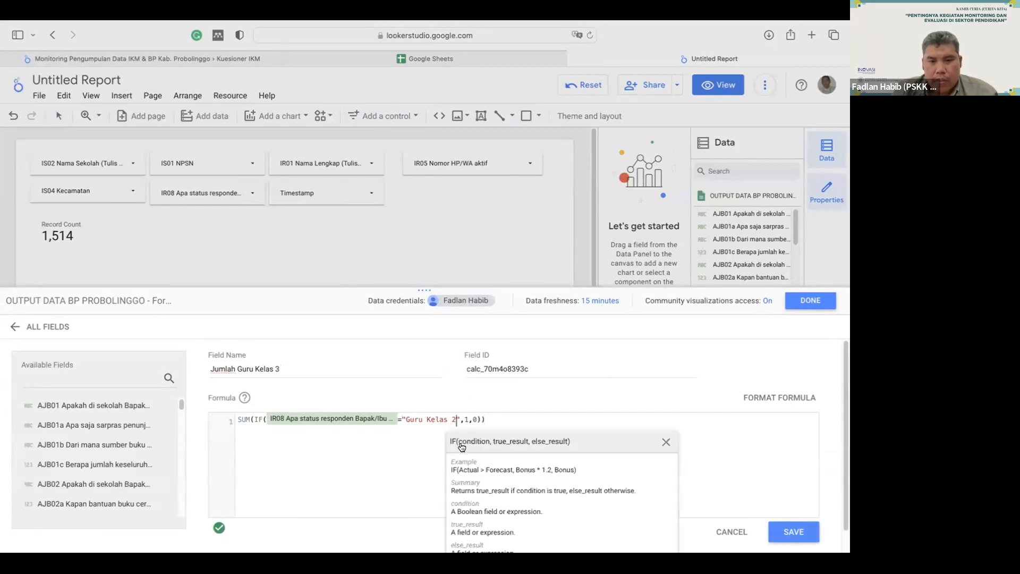
text(3)
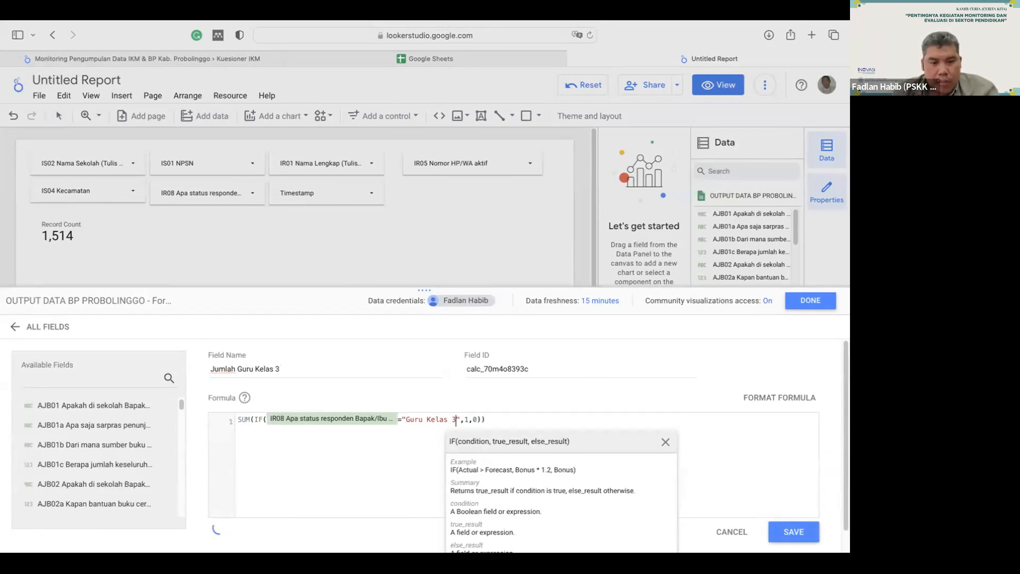
click(726, 470)
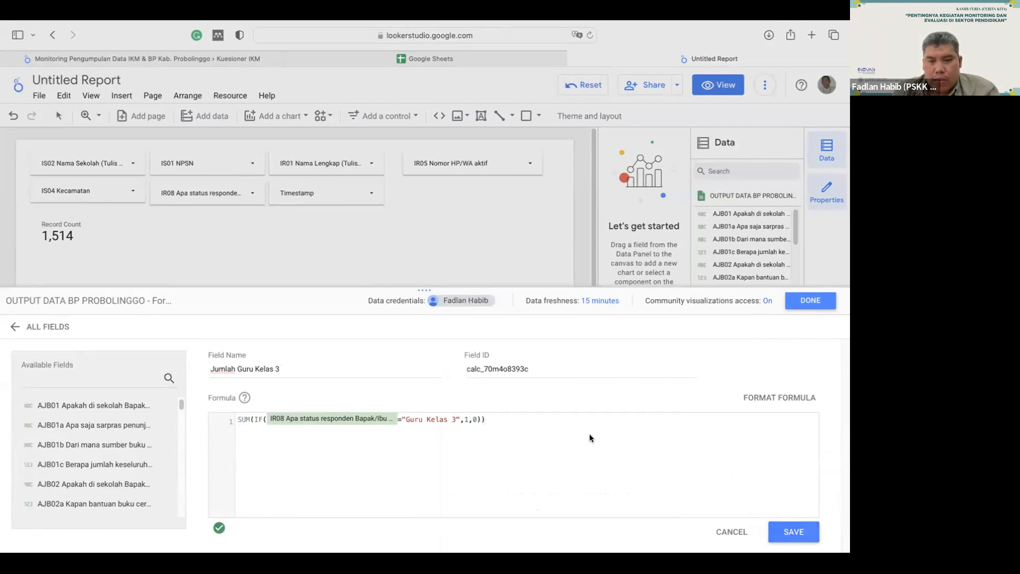
- Copy the whole Jumlah Guru Kelas 3 formula, then save the calculated field and close the field editor
drag(589, 434, 224, 418)
key(ctrl+c)
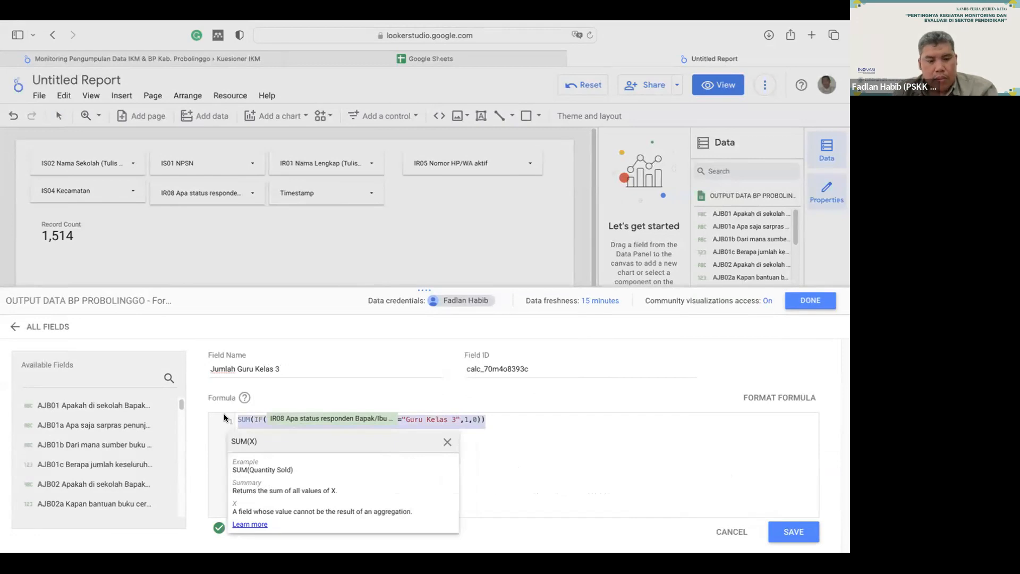
click(792, 532)
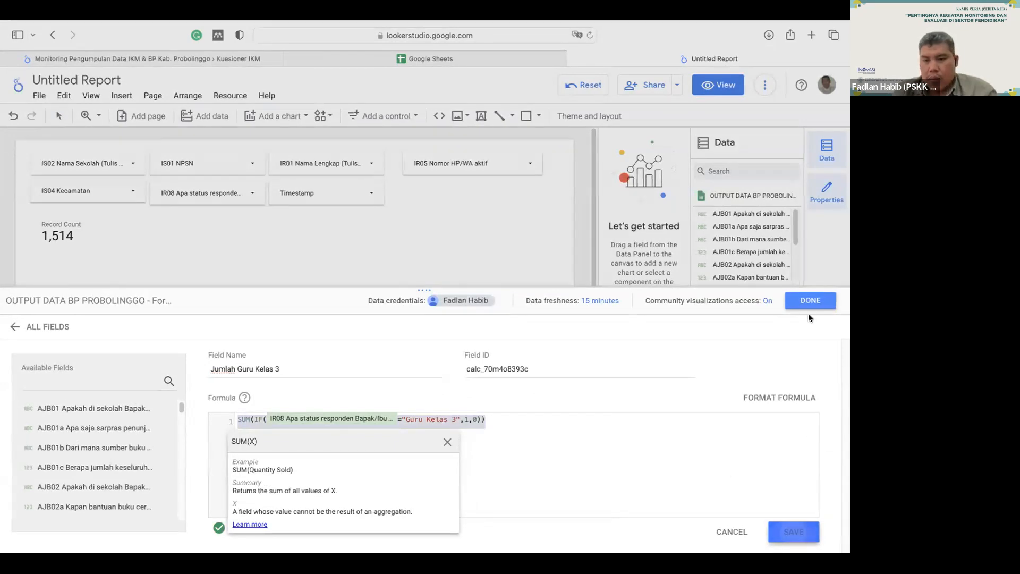
click(809, 301)
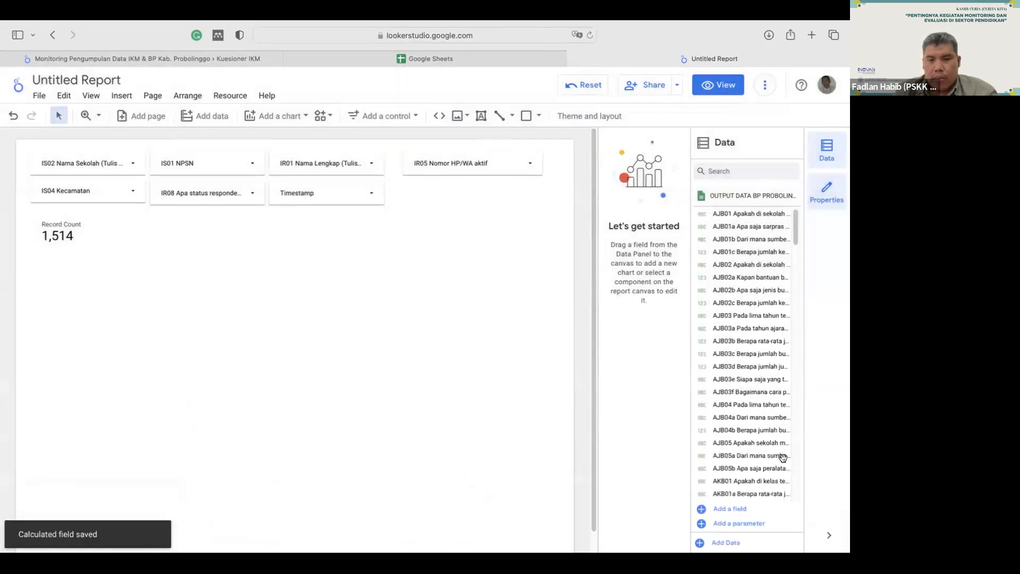
- Add a calculated field named "Jumlah Kepala Sekolah" and paste the copied SUM(IF) formula into it
click(741, 510)
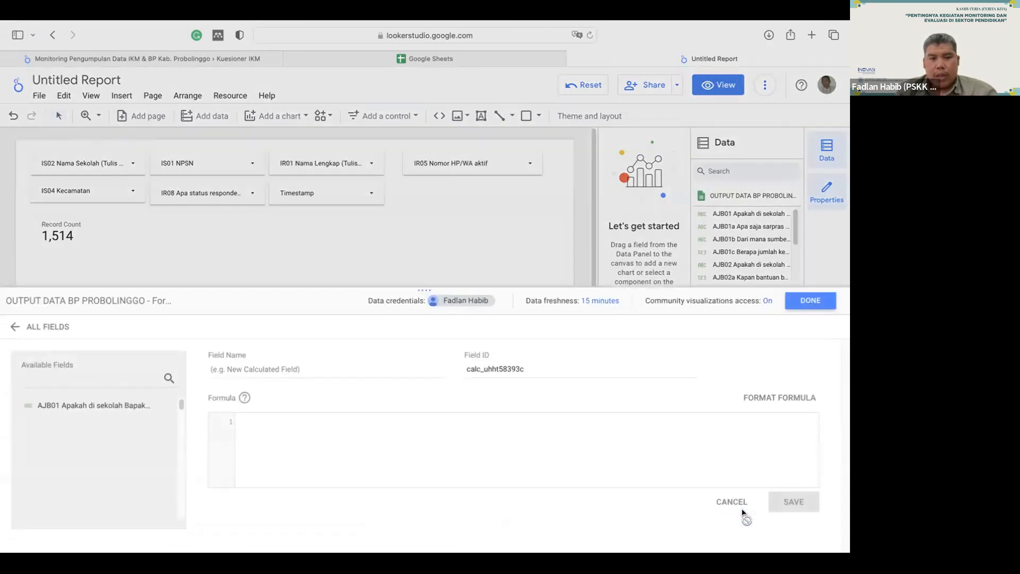
click(305, 369)
text(Jumlah )
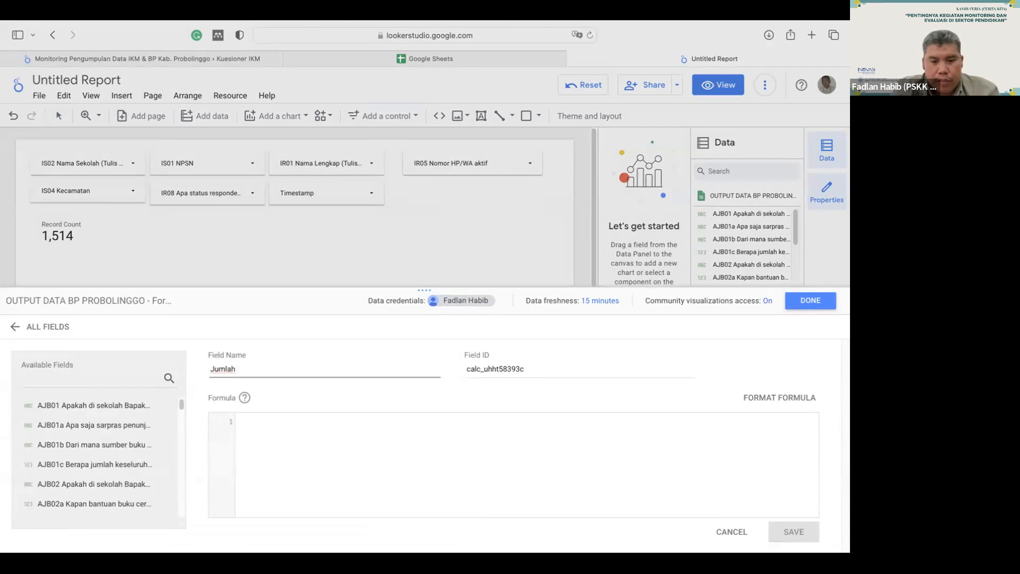
text(Kepala Sekolah)
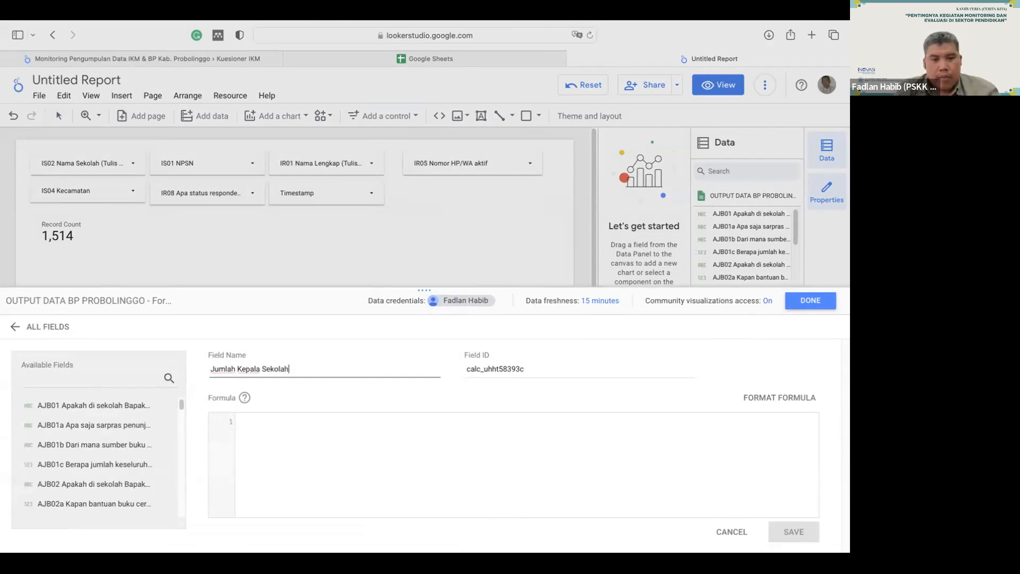
click(300, 419)
key(ctrl+v)
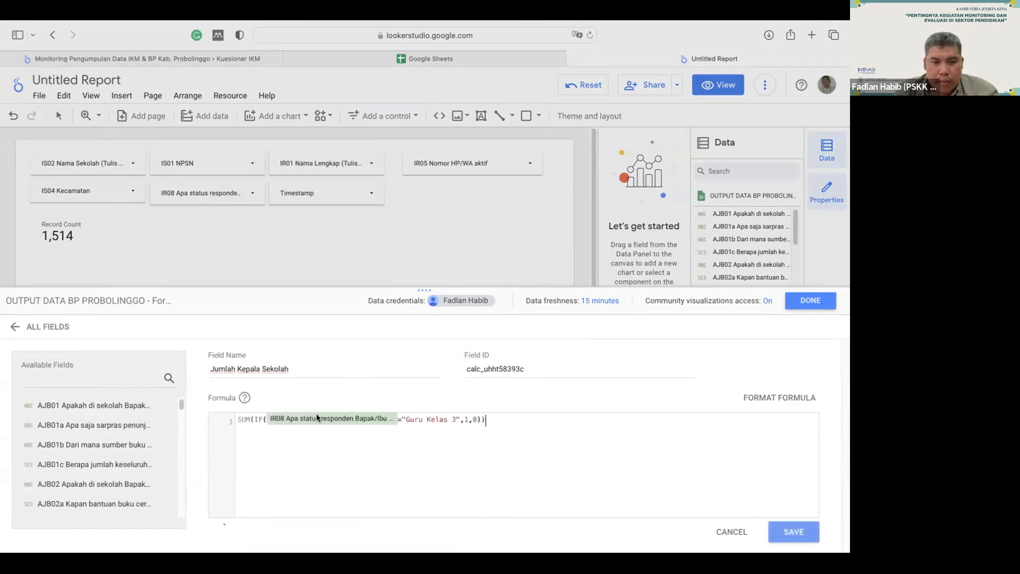
- Change the comparison value in the Jumlah Kepala Sekolah formula to "Kepala Sekolah"
click(456, 419)
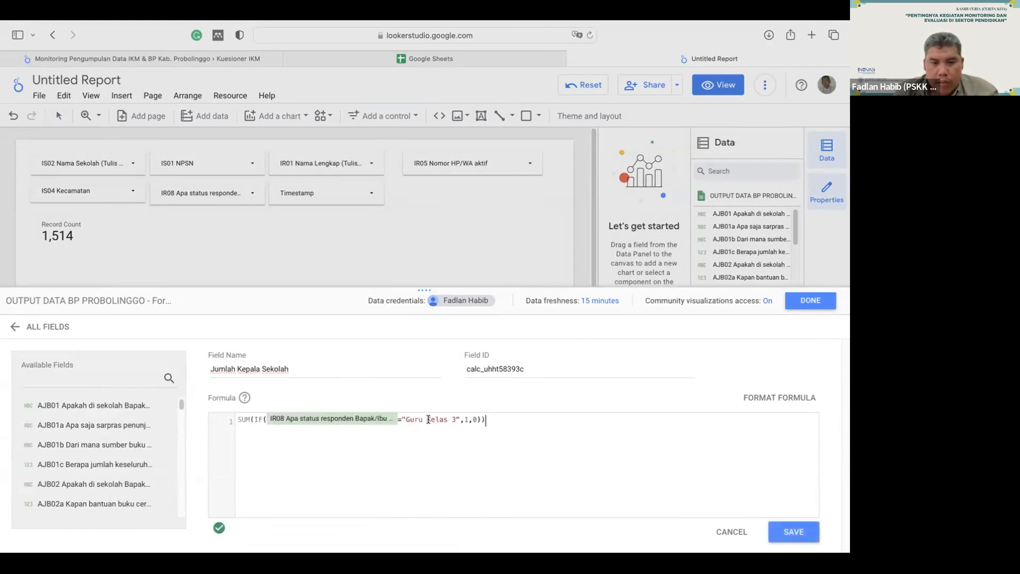
shift+click(405, 419)
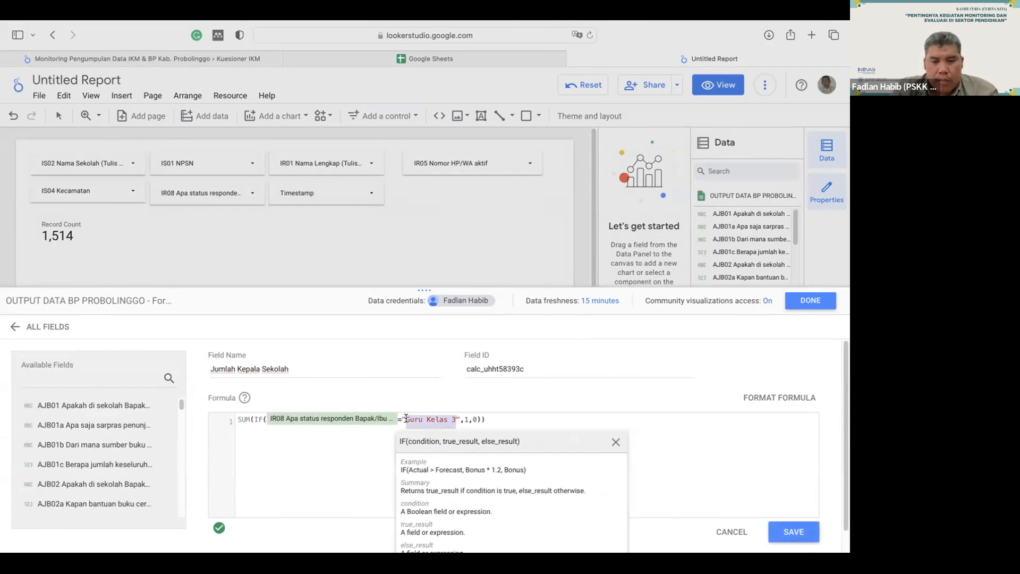
text(Kepala)
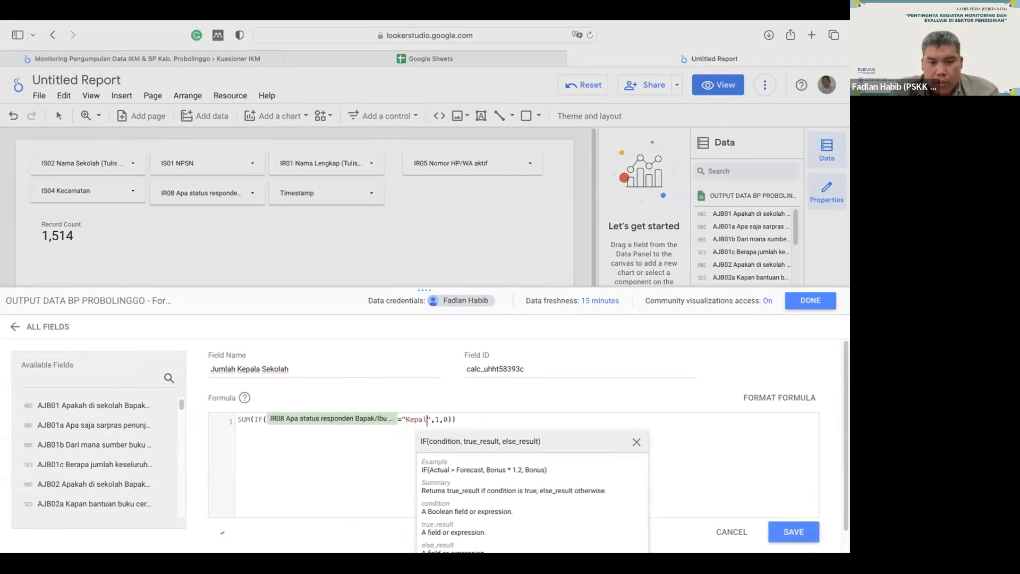
text( Seko)
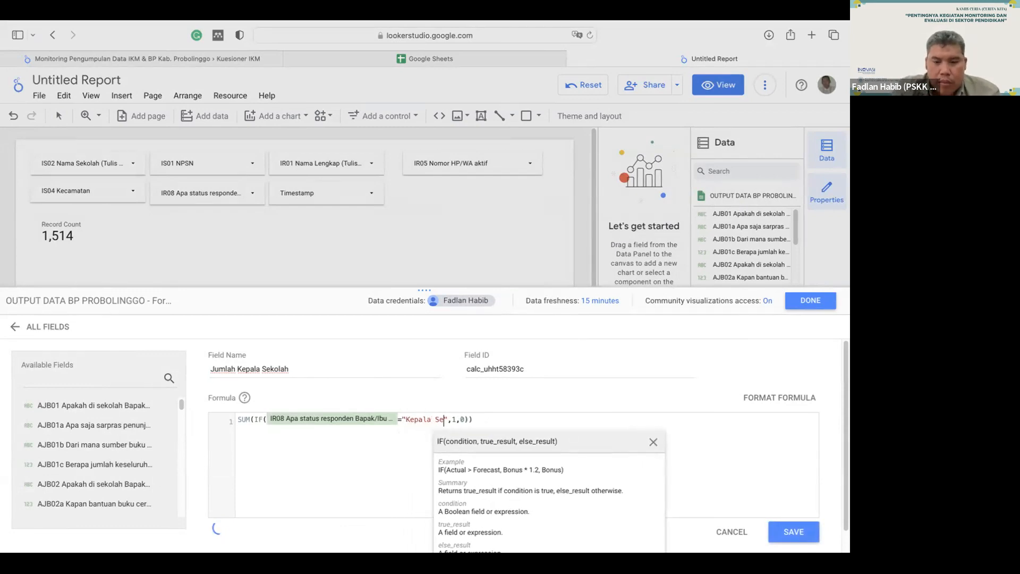
text(lah)
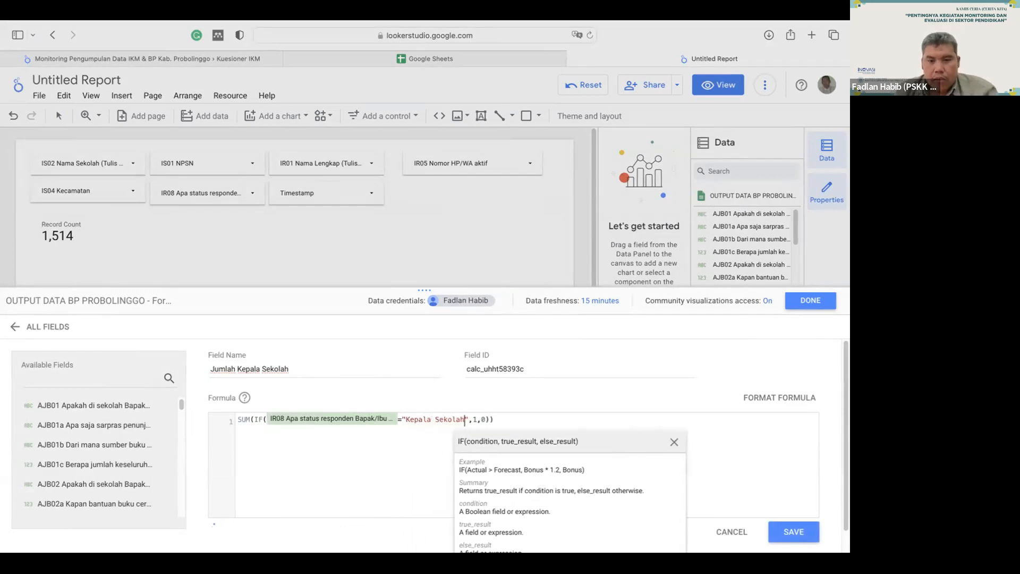
click(759, 453)
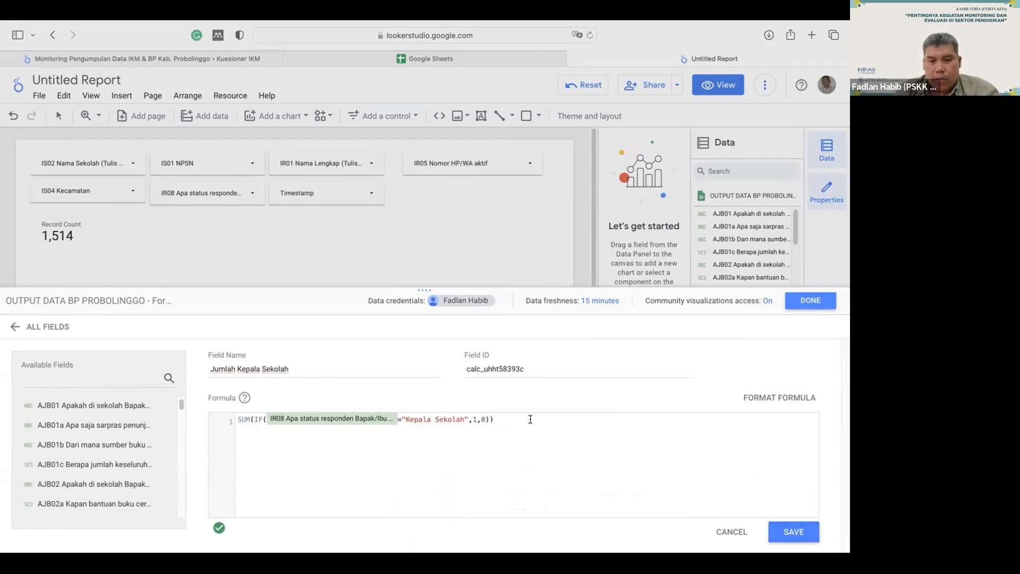
- Copy the whole Jumlah Kepala Sekolah formula, then save the calculated field and close the field editor
click(258, 420)
triple_click(235, 415)
key(ctrl+c)
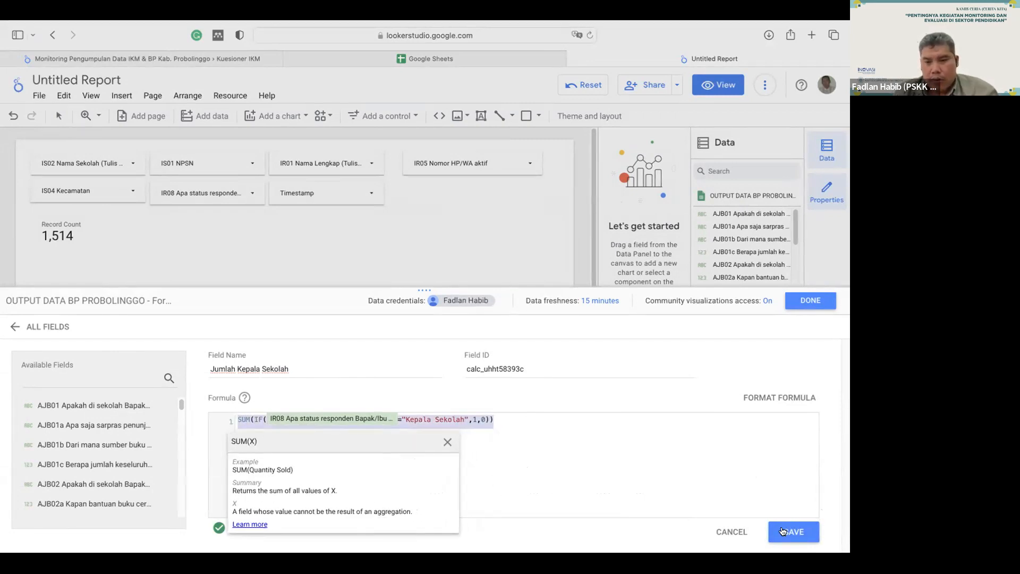
click(803, 304)
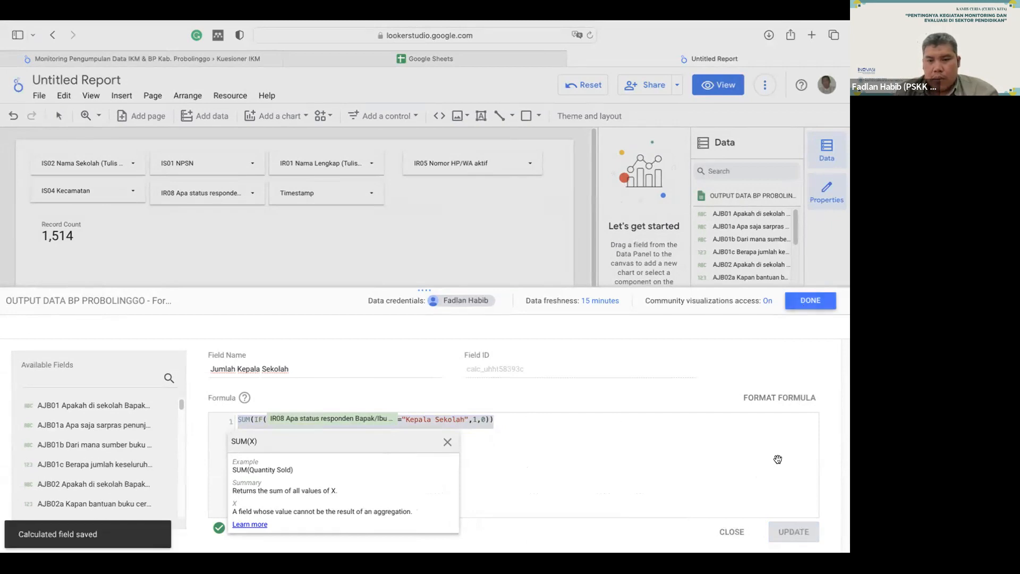
- Add a calculated field named "Jumlah Guru Perwakilan Kepala Sekolah" and paste the copied SUM(IF) formula into it
click(742, 508)
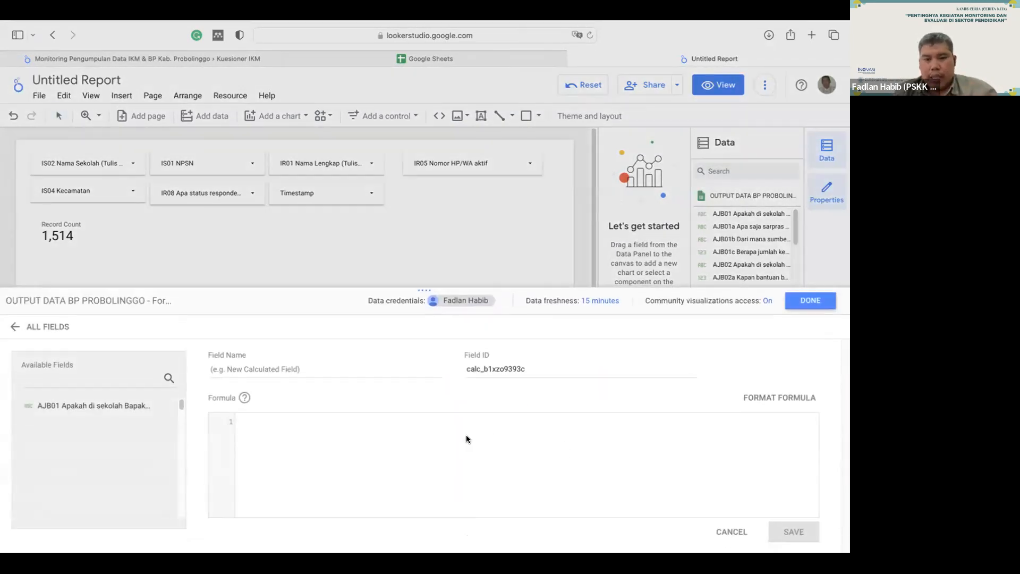
click(328, 370)
text(Jumlah )
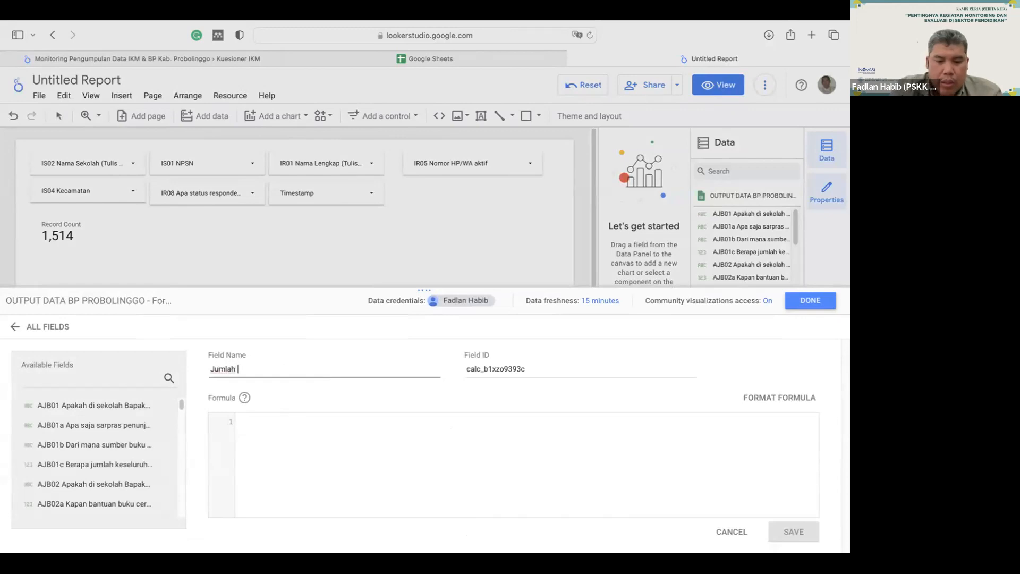
text(Guru Perwakila)
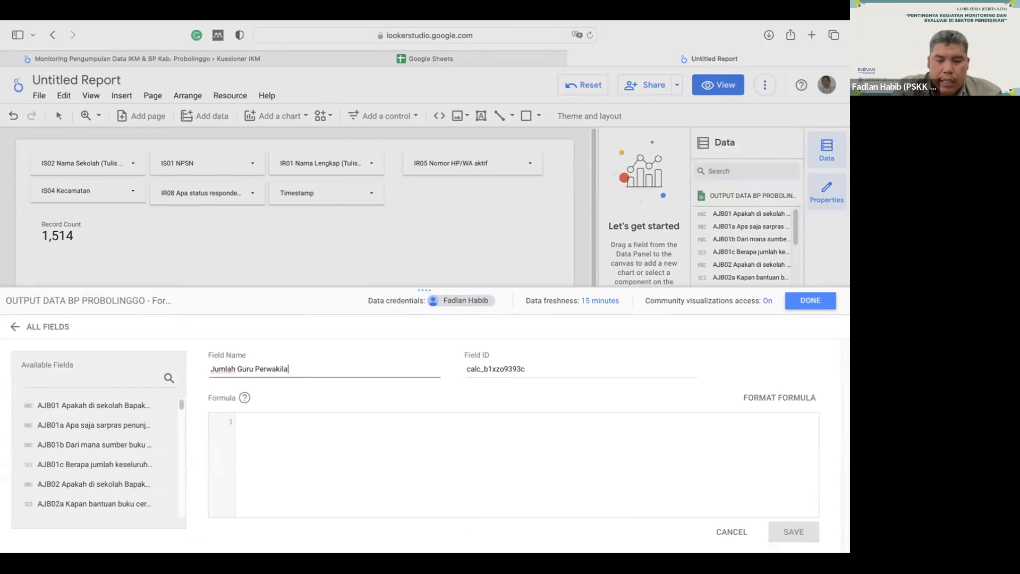
text(n Kepala)
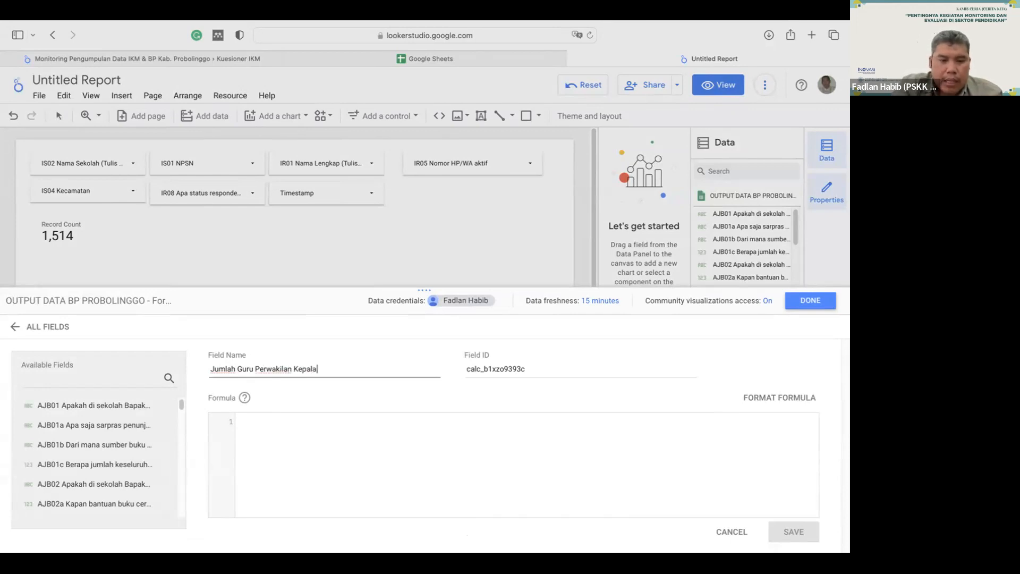
text( Sekolah)
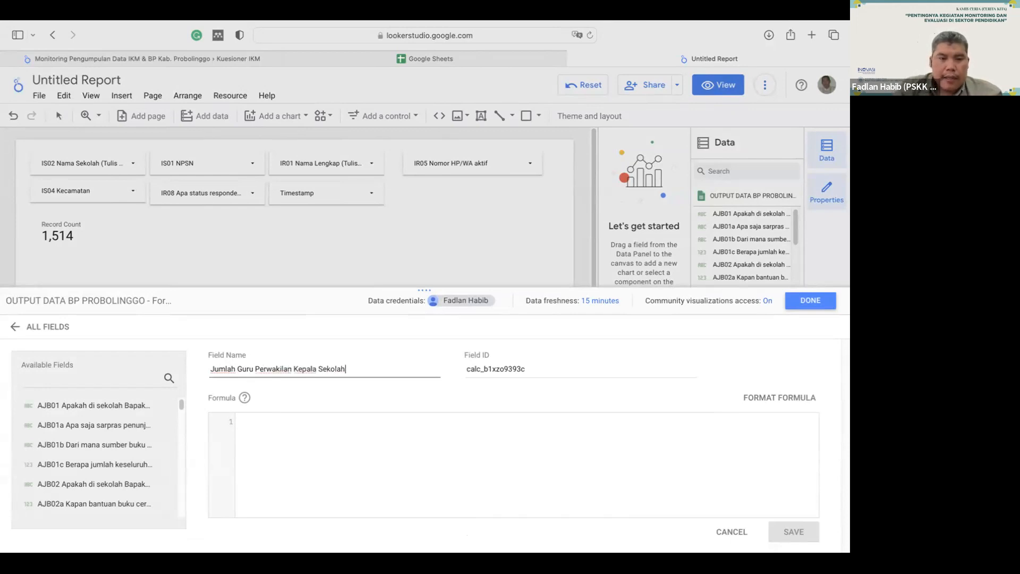
click(298, 419)
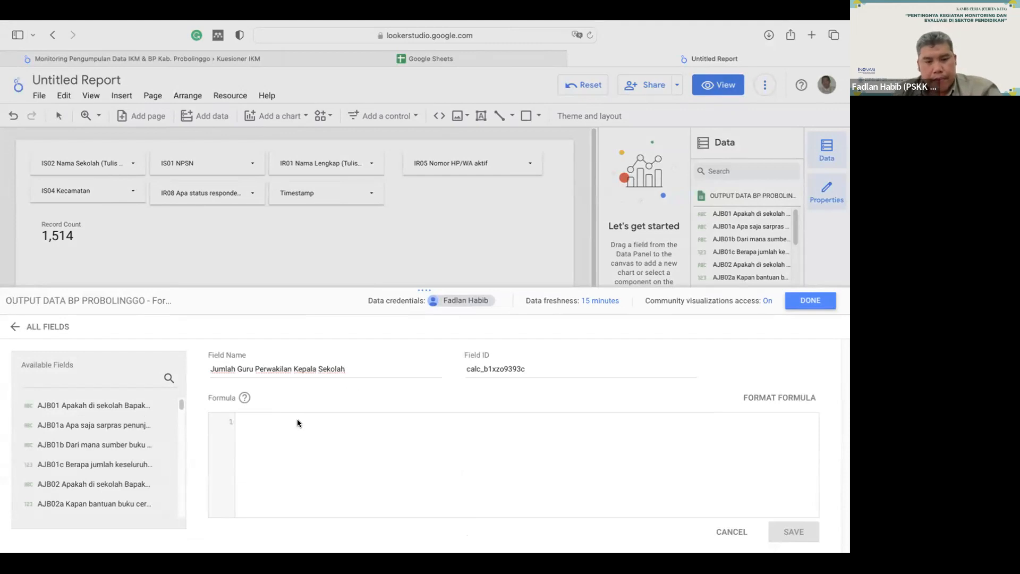
key(ctrl+v)
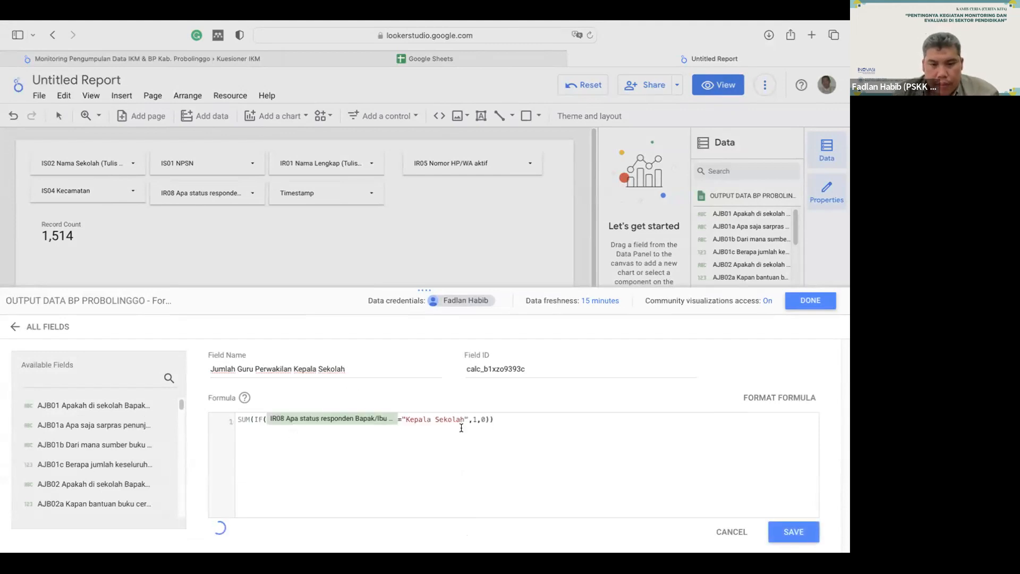
- Change the formula's comparison value to "Guru Perwakilan Kepala Sekolah", then save the calculated field and close the field editor
drag(466, 420, 405, 417)
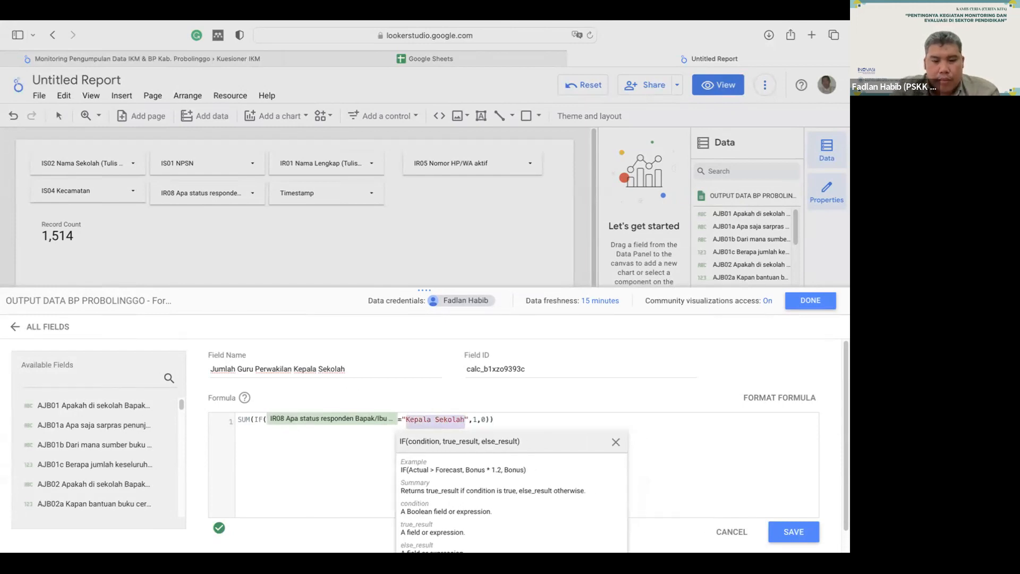
text(Guru )
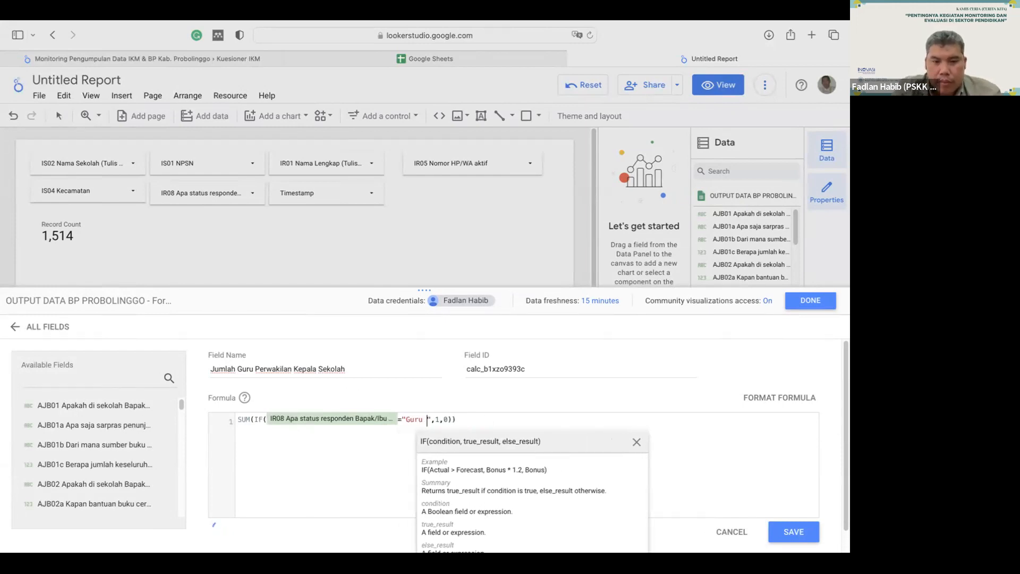
text(P)
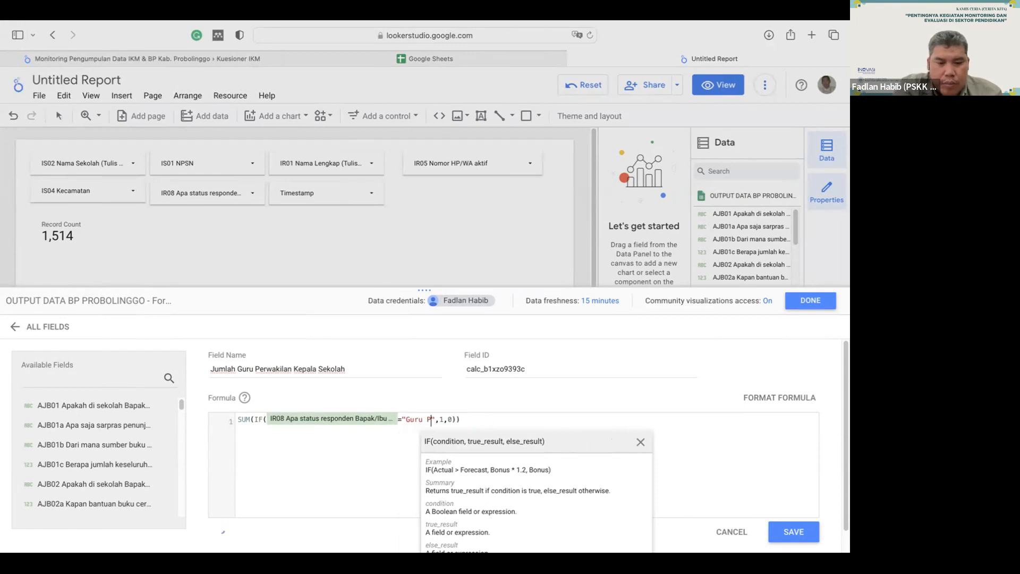
text(er)
text(wa)
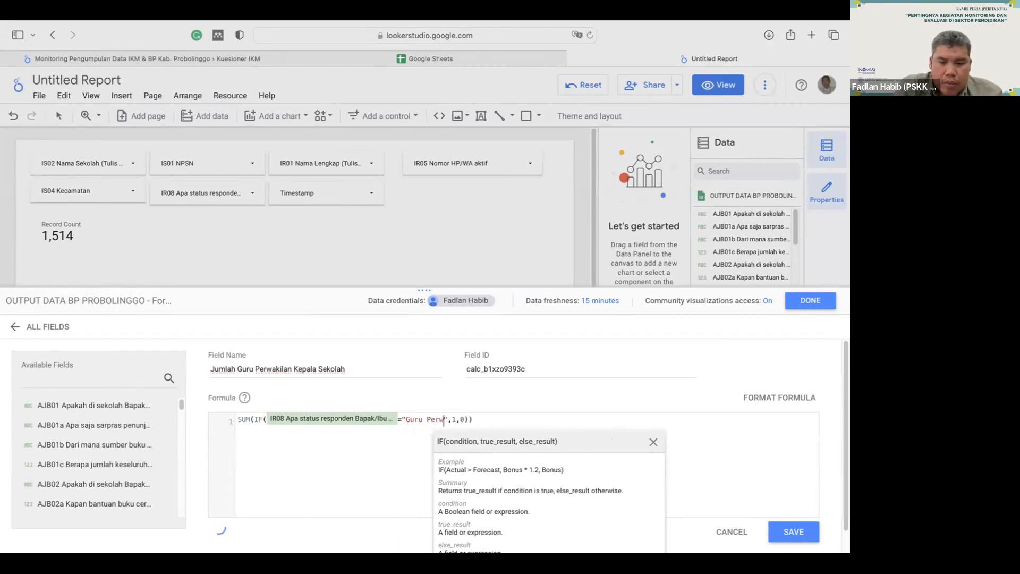
text(kilan)
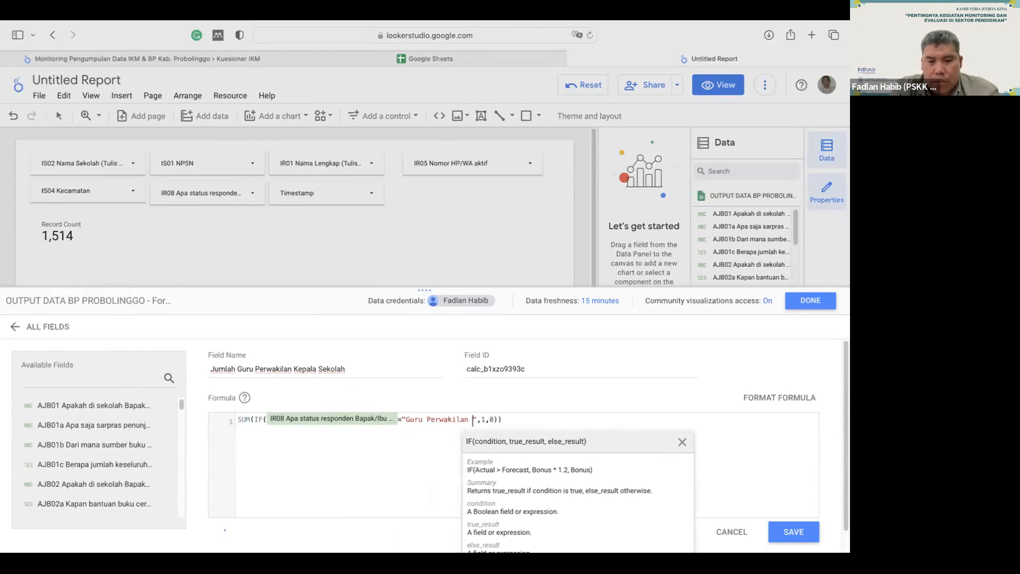
text( Kepala Sekolah)
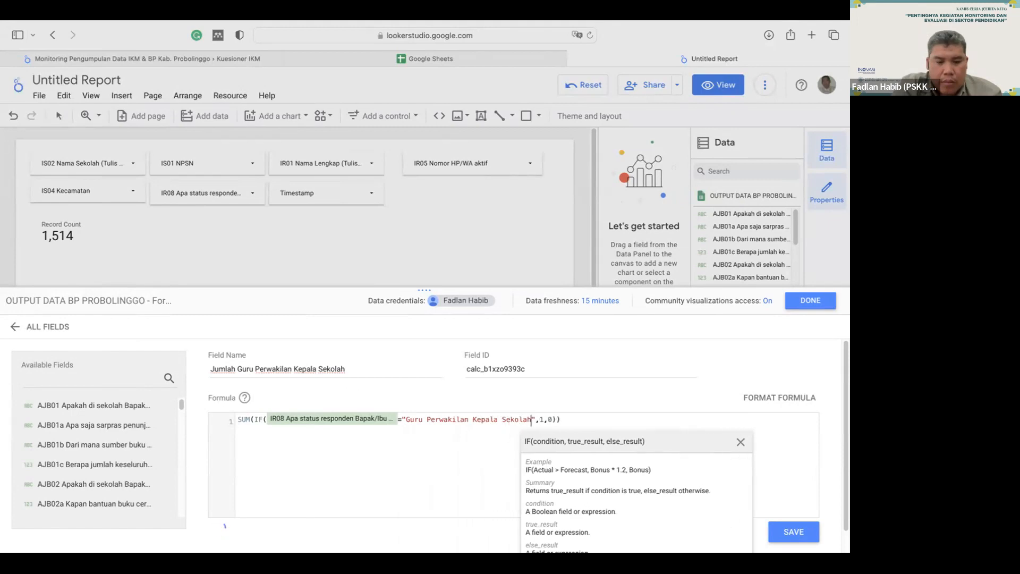
click(663, 514)
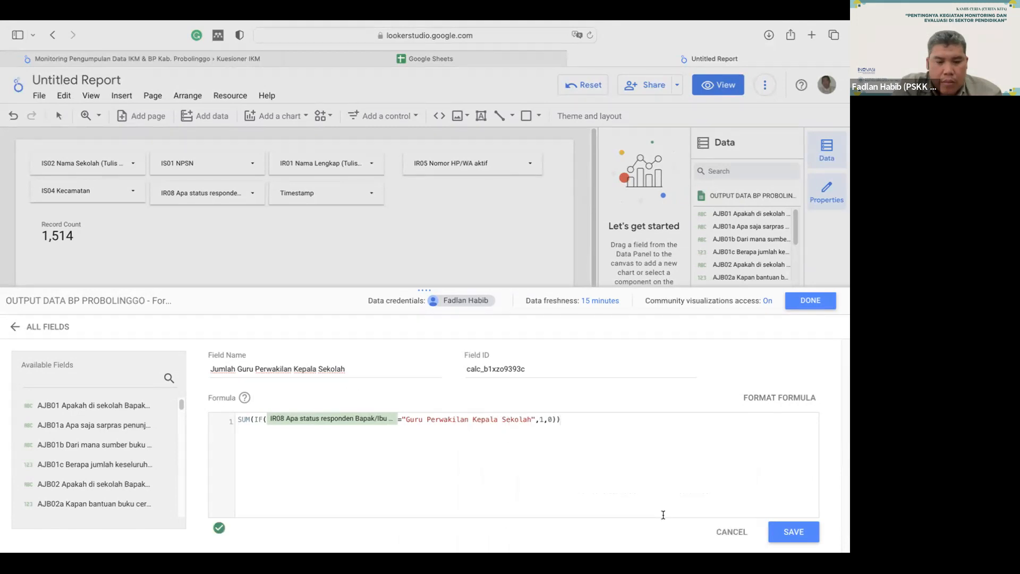
click(793, 531)
click(810, 300)
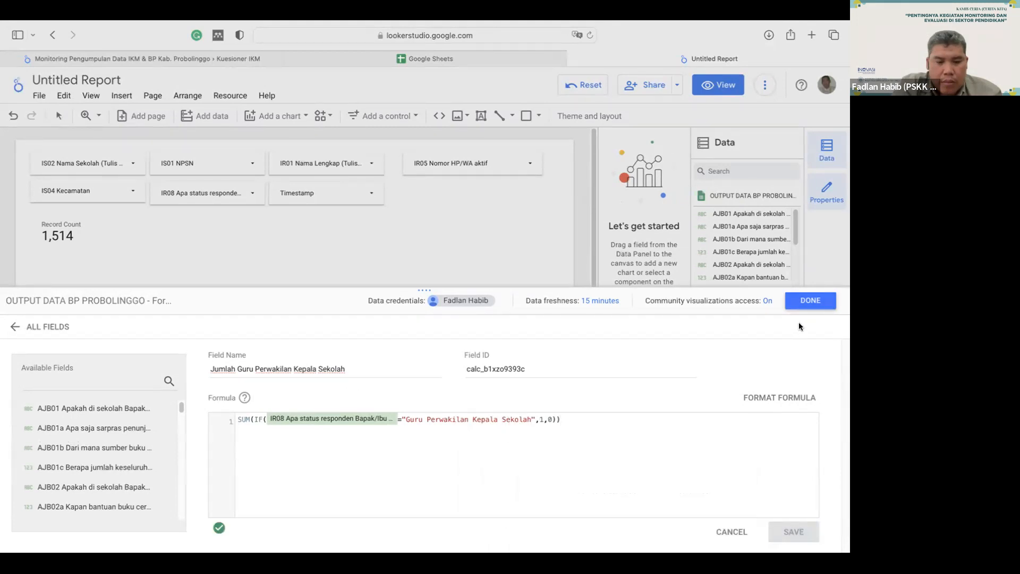
- Draw a table with heatmap across nearly the full page width, below the Record Count scorecard
click(278, 116)
click(319, 154)
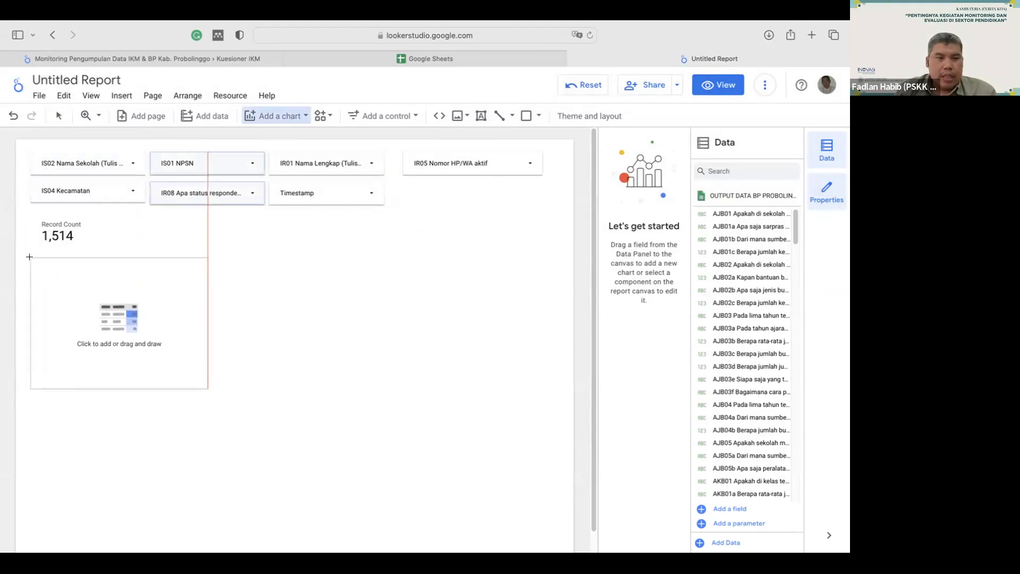
drag(21, 270, 559, 530)
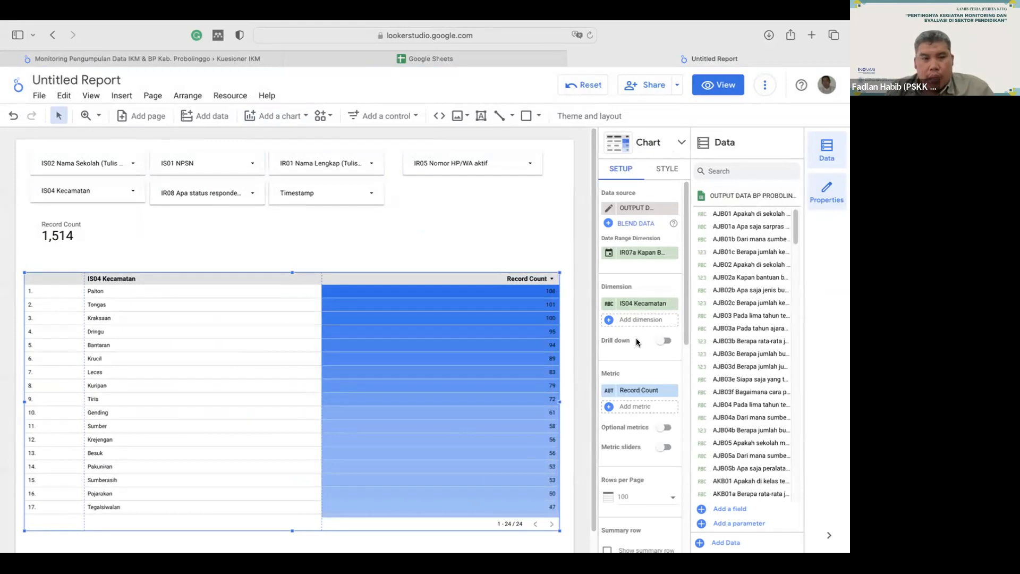
- Add the school name field IS02 Nama Sekolah and IS01 NPSN as dimensions of the heatmap table, after IS04 Kecamatan
click(628, 320)
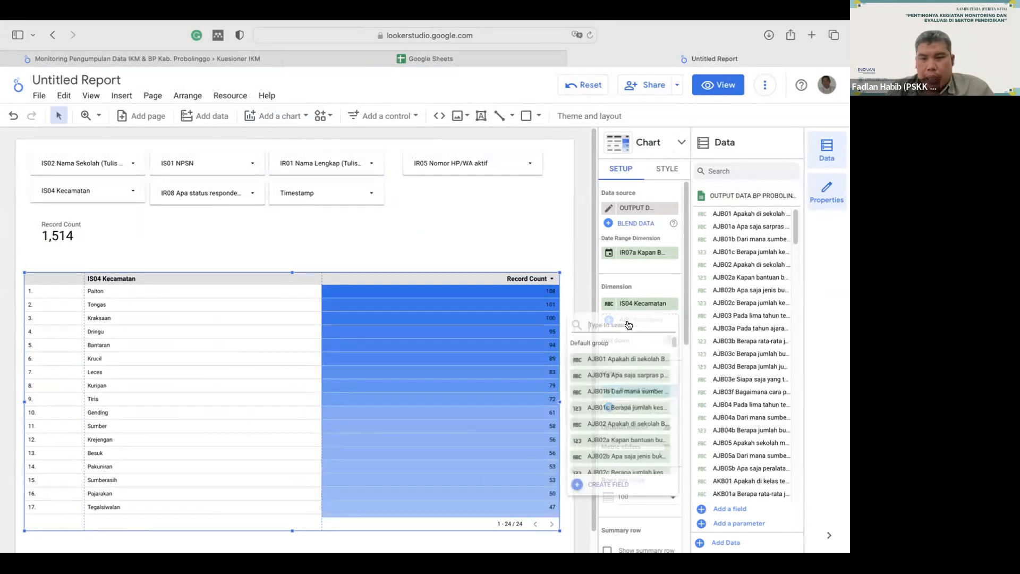
text(Nama)
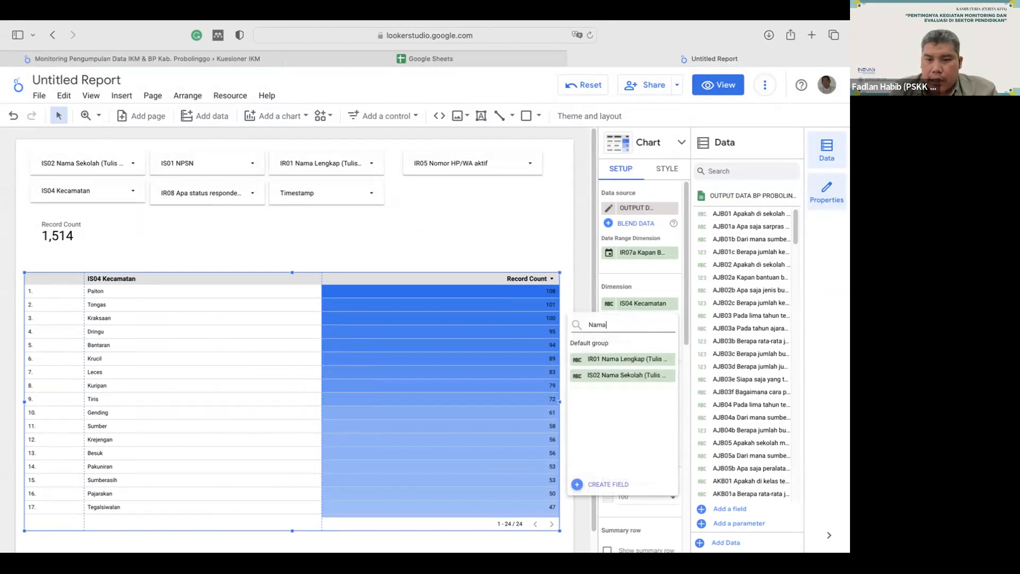
click(621, 375)
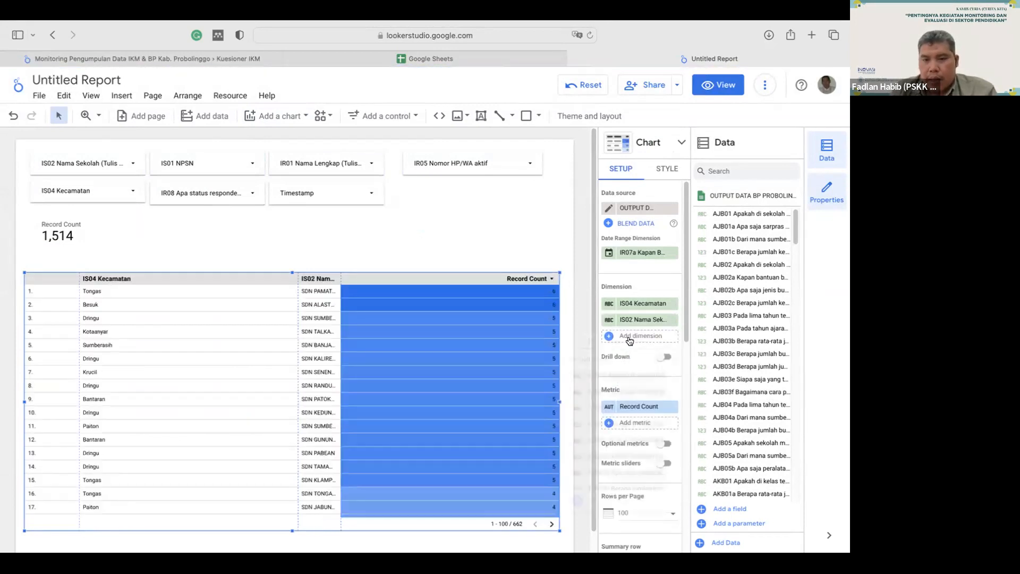
click(630, 337)
text(NP)
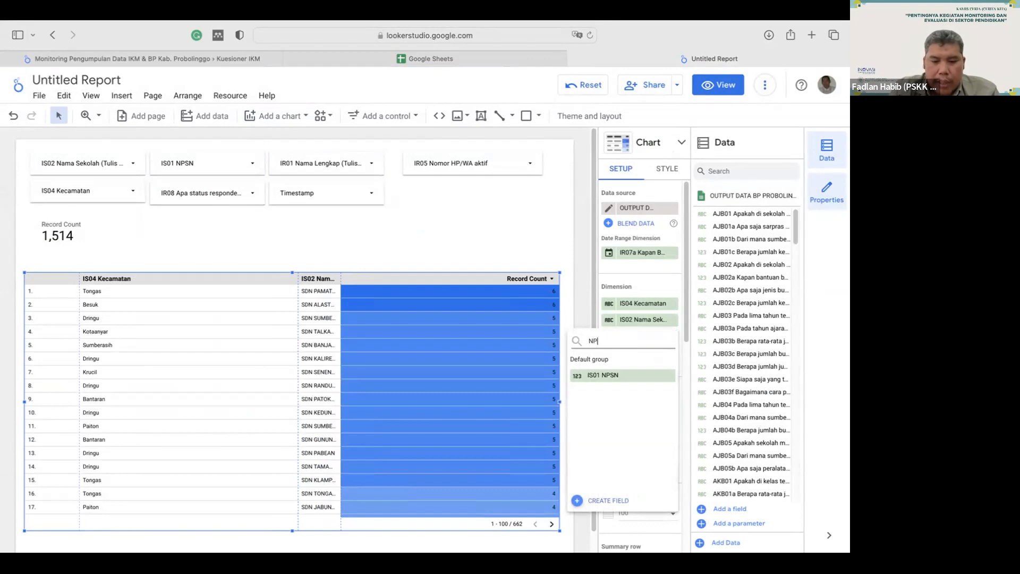
text(S)
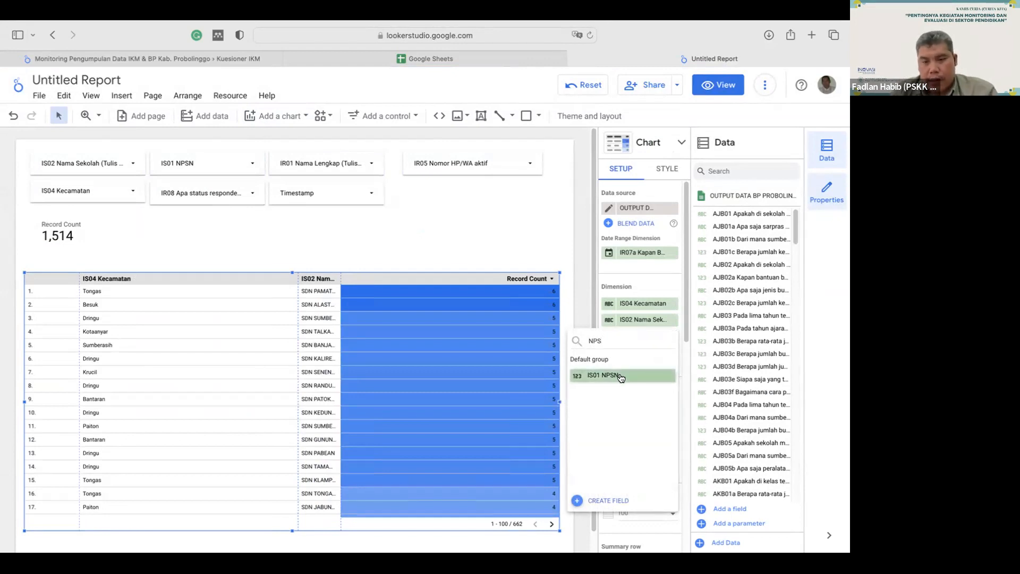
click(621, 375)
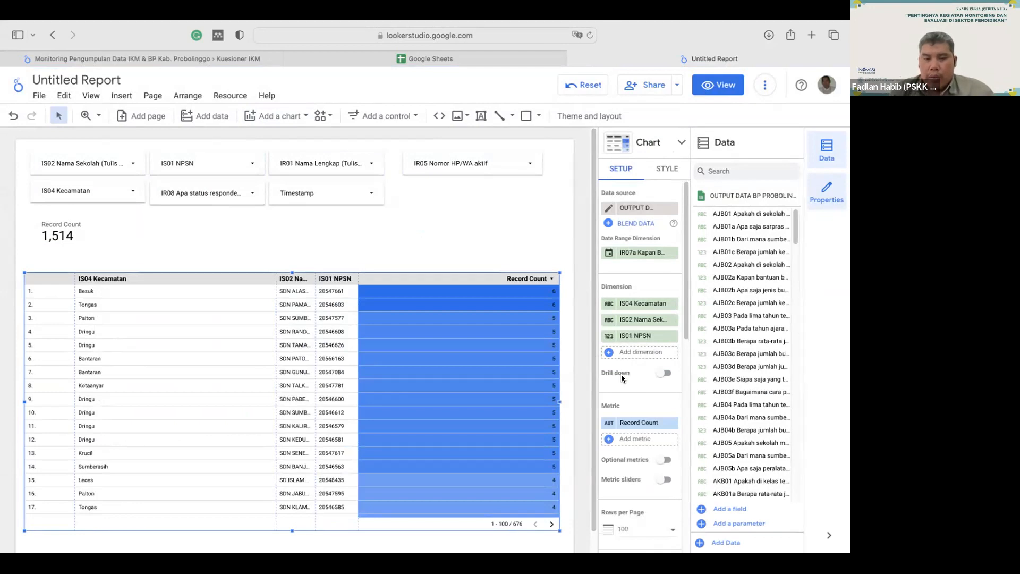
- Replace the heatmap table's Record Count metric with the calculated field Jumlah Kepala Sekolah
click(634, 425)
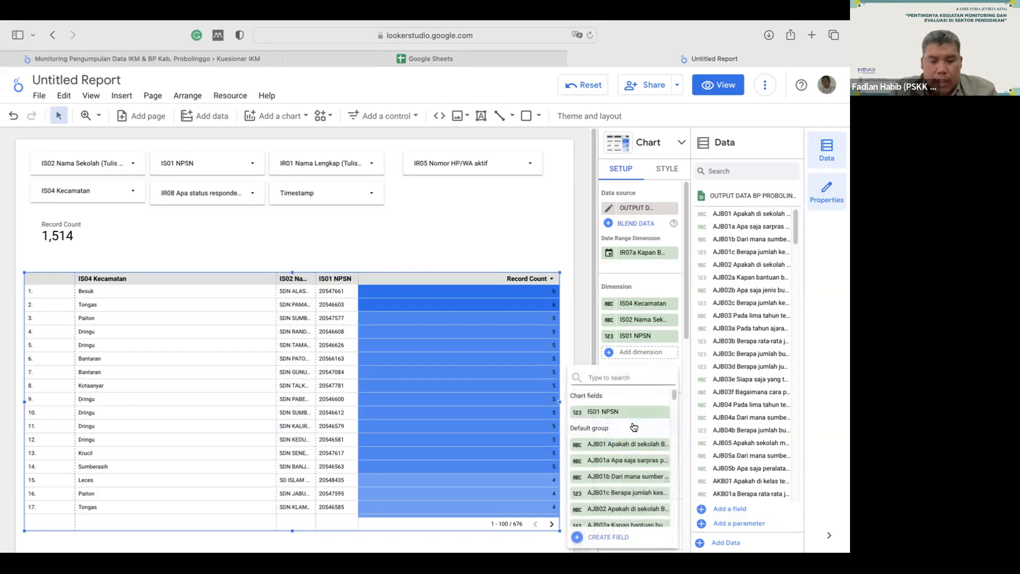
text(Kepala)
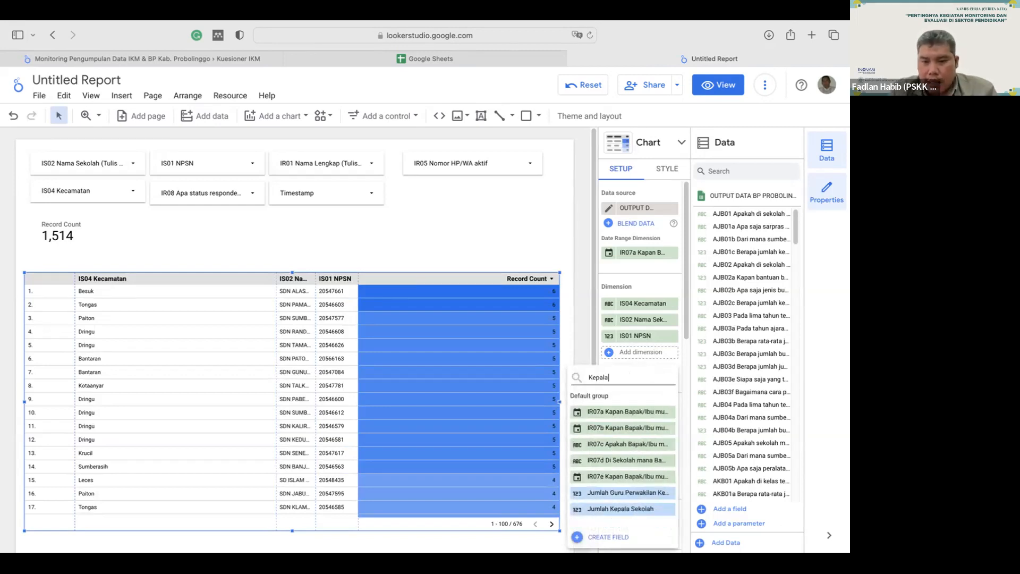
click(616, 509)
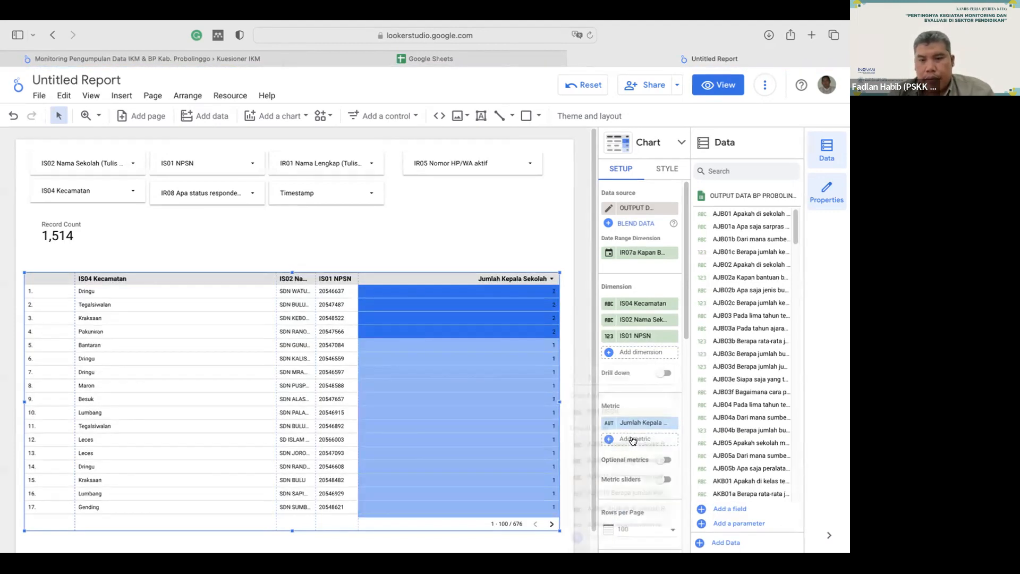
- Add the calculated field Jumlah Guru Perwakilan Kepala Sekolah as a second metric of the heatmap table
click(633, 440)
text(Per)
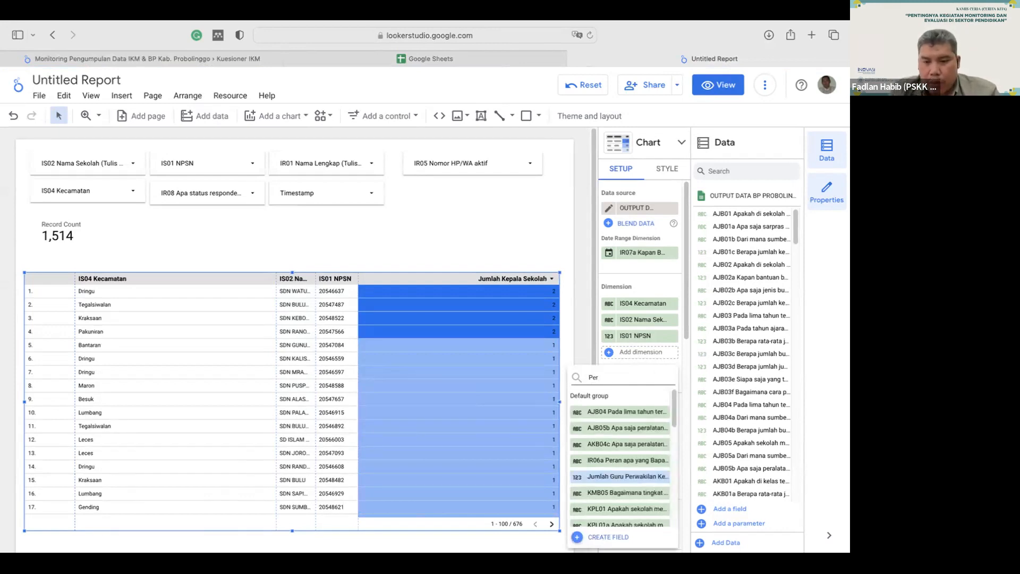
text(wa)
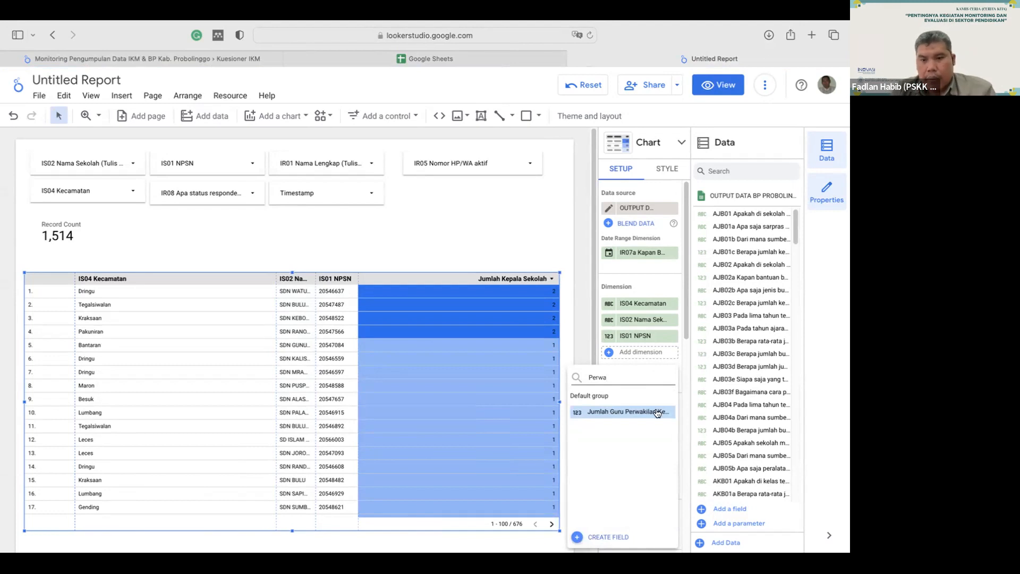
click(642, 412)
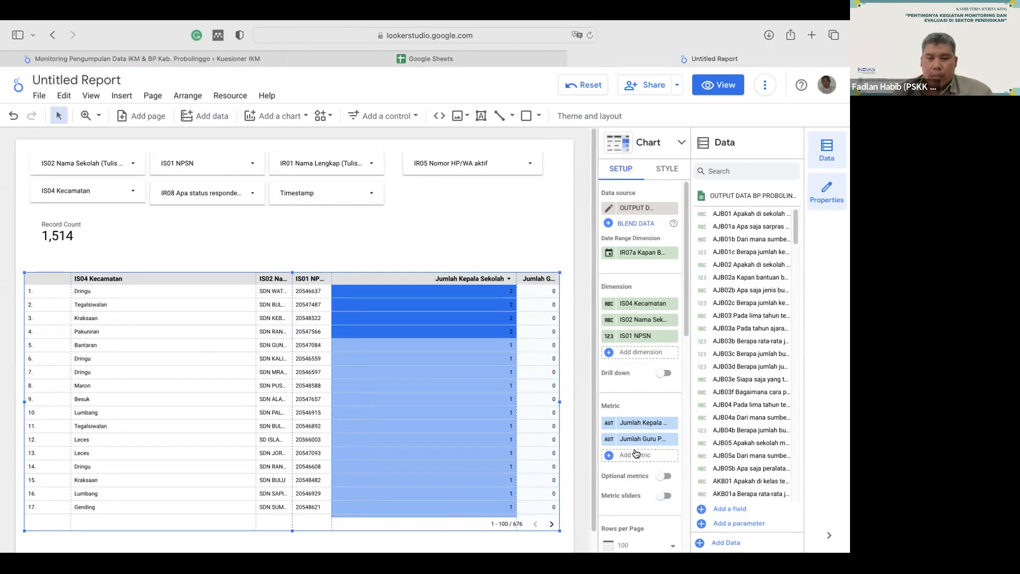
- Add the calculated fields Jumlah Guru Kelas 1, Jumlah Guru Kelas 2 and Jumlah Guru Kelas 3 as further metrics of the heatmap table
click(636, 454)
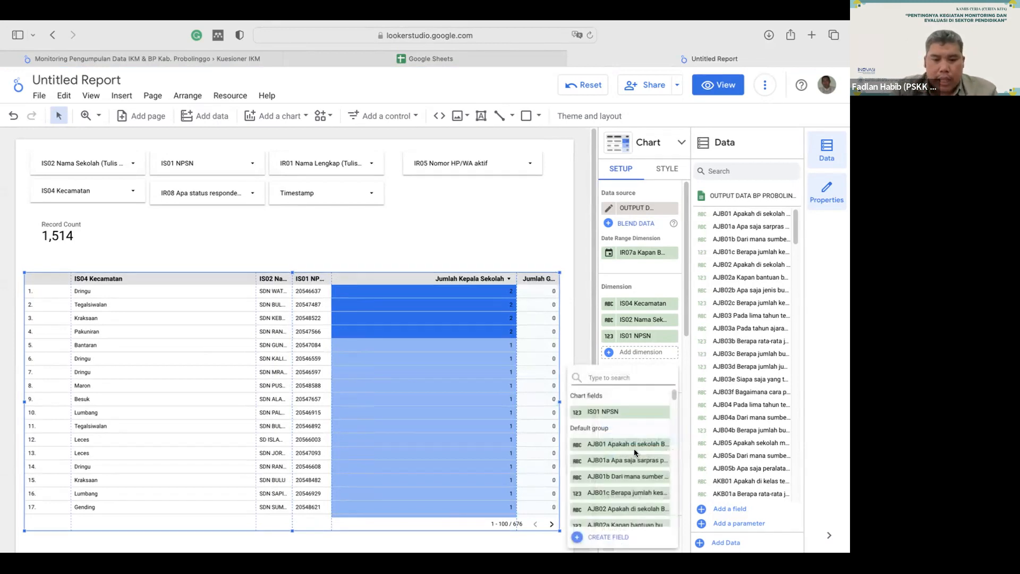
text(Guru)
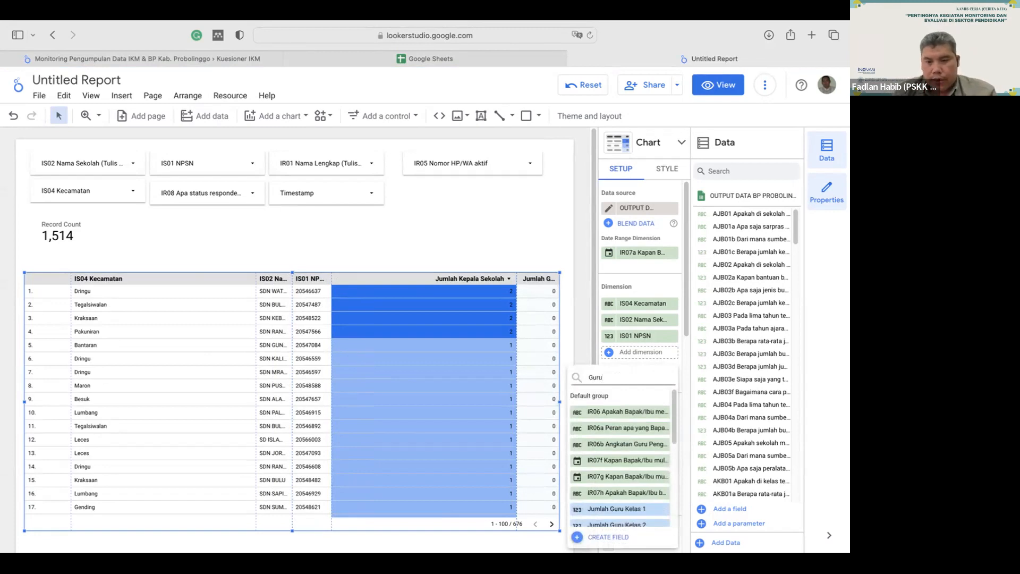
click(621, 512)
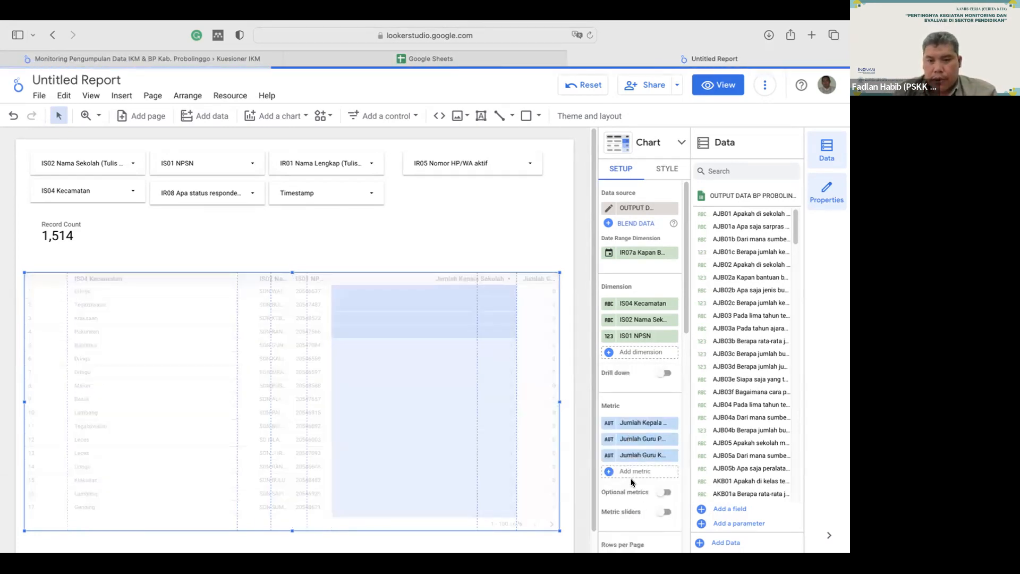
click(632, 473)
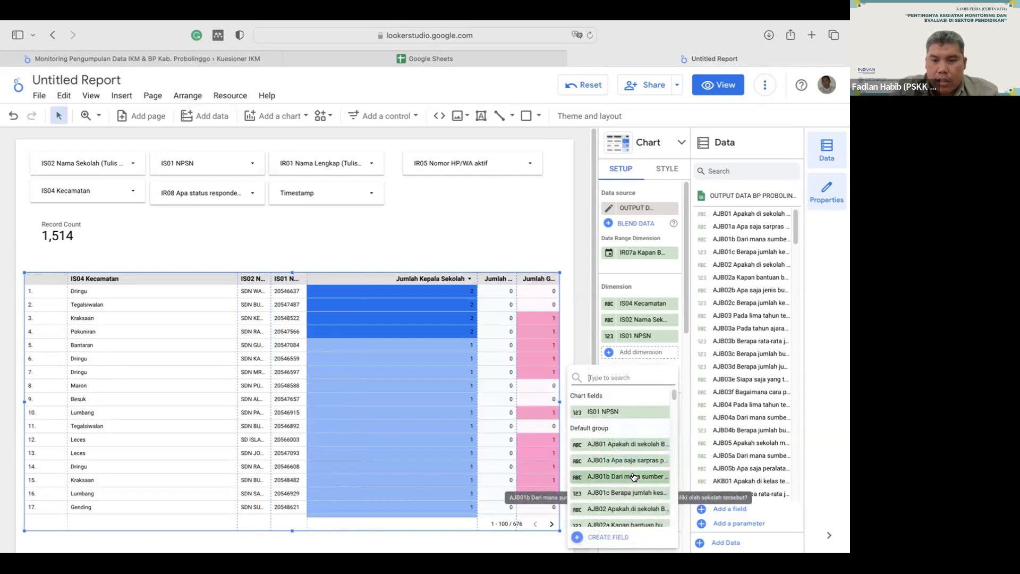
text(Guru)
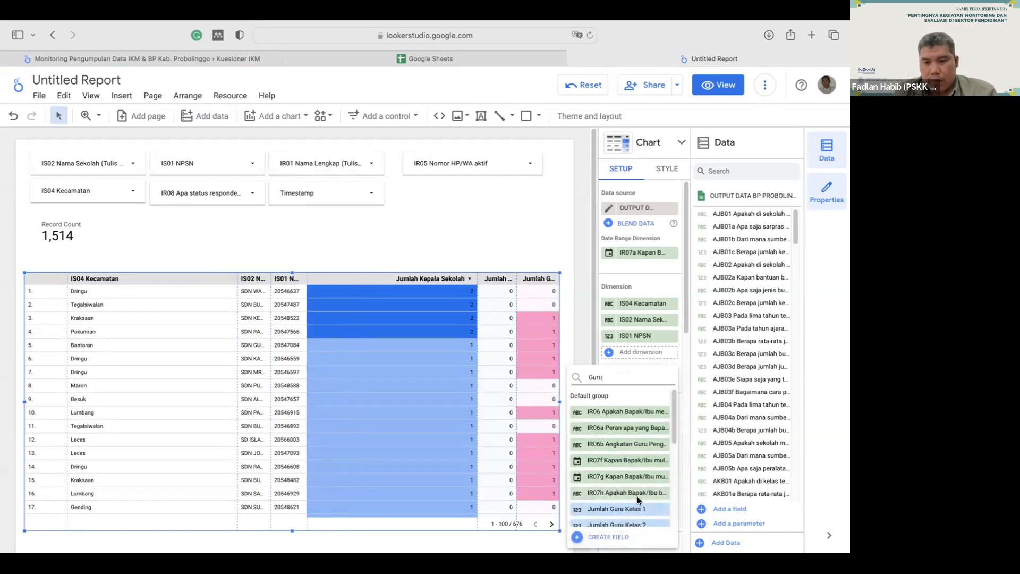
scroll(637, 496, down, 2)
click(640, 483)
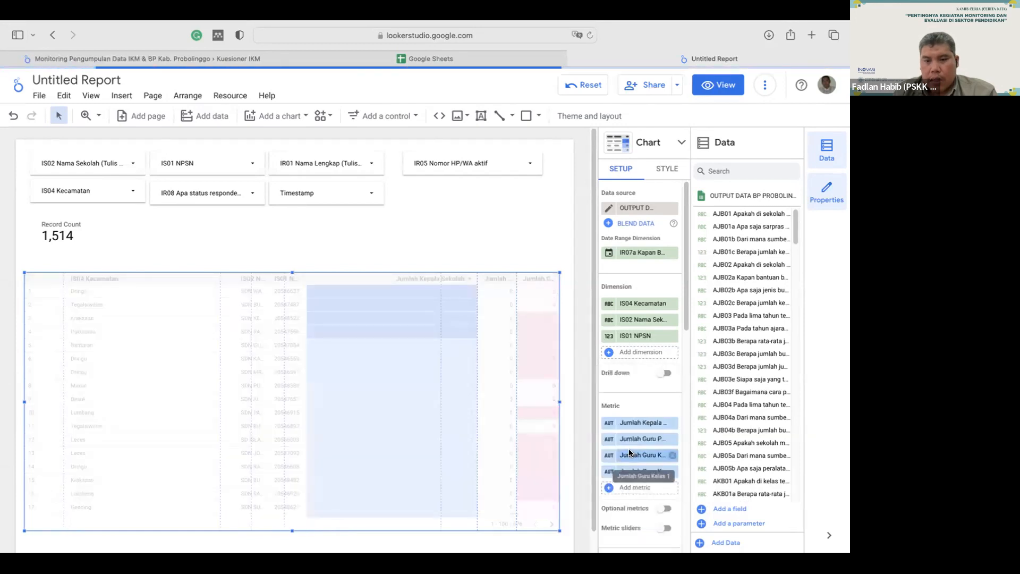
click(624, 487)
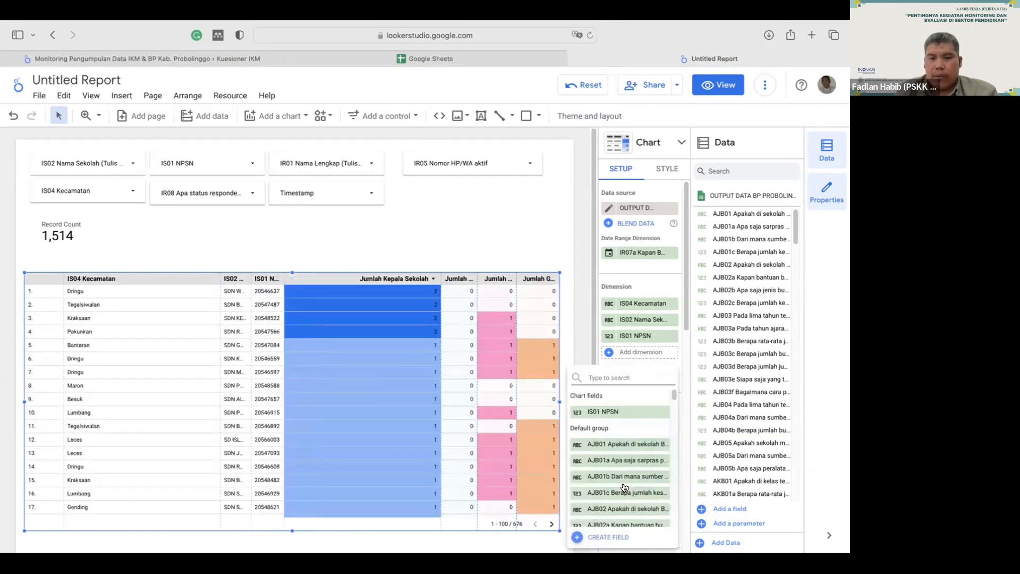
text(Guru kel)
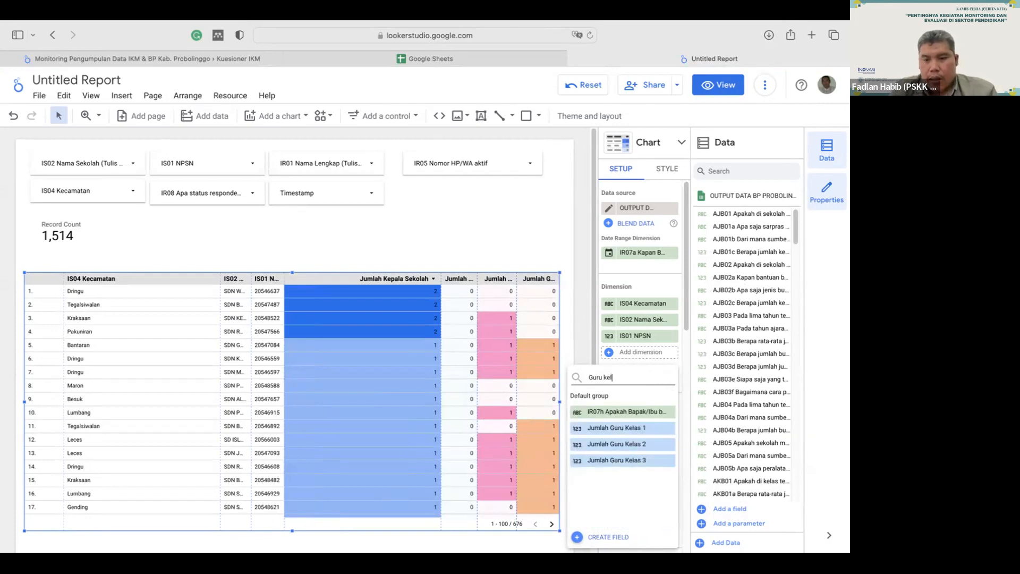
click(620, 464)
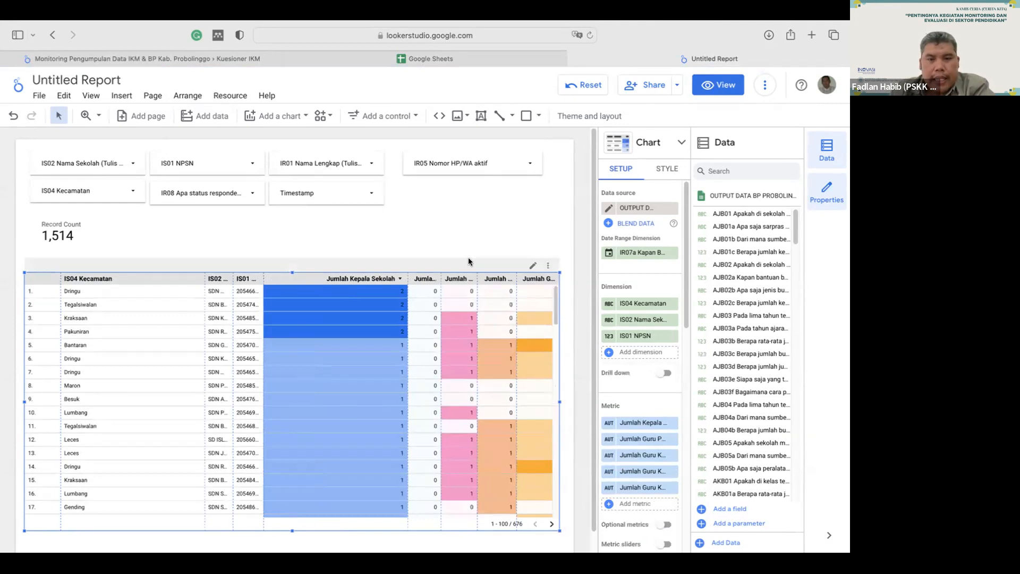
- Narrow the table's IS04 Kecamatan column in favour of the school name column, and widen the IS01 NPSN column to fit its numbers
click(456, 241)
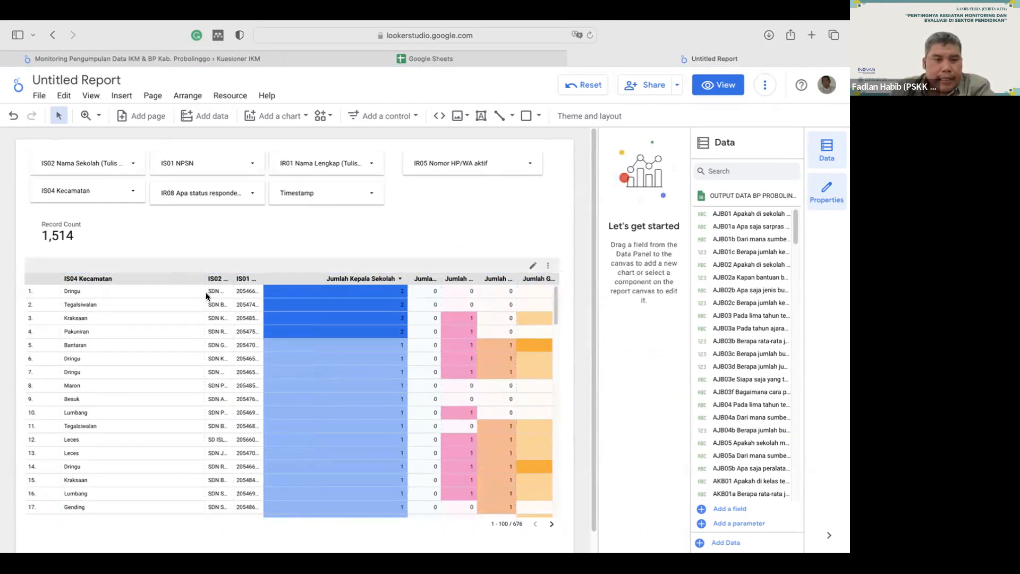
click(185, 274)
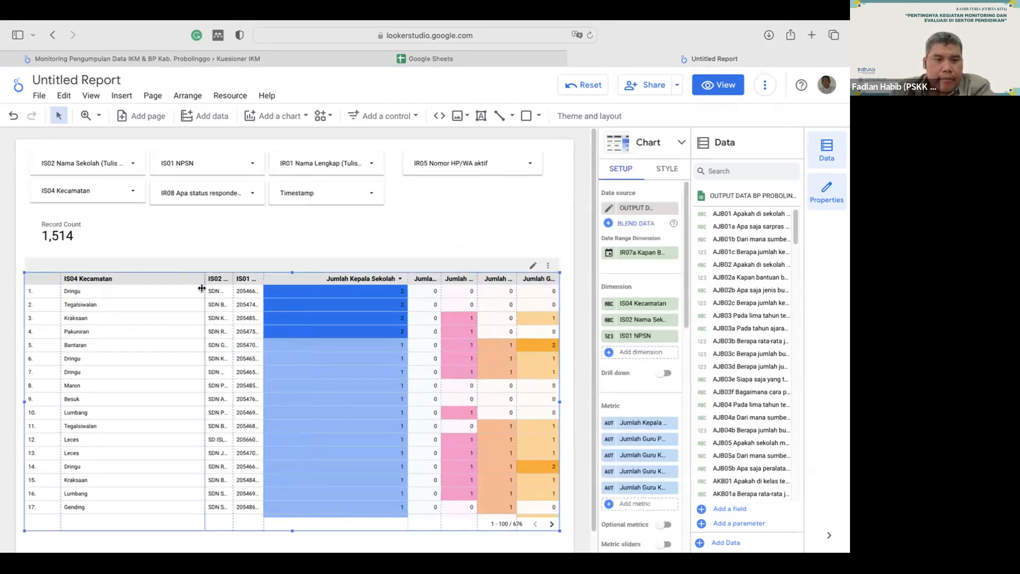
drag(132, 295, 121, 295)
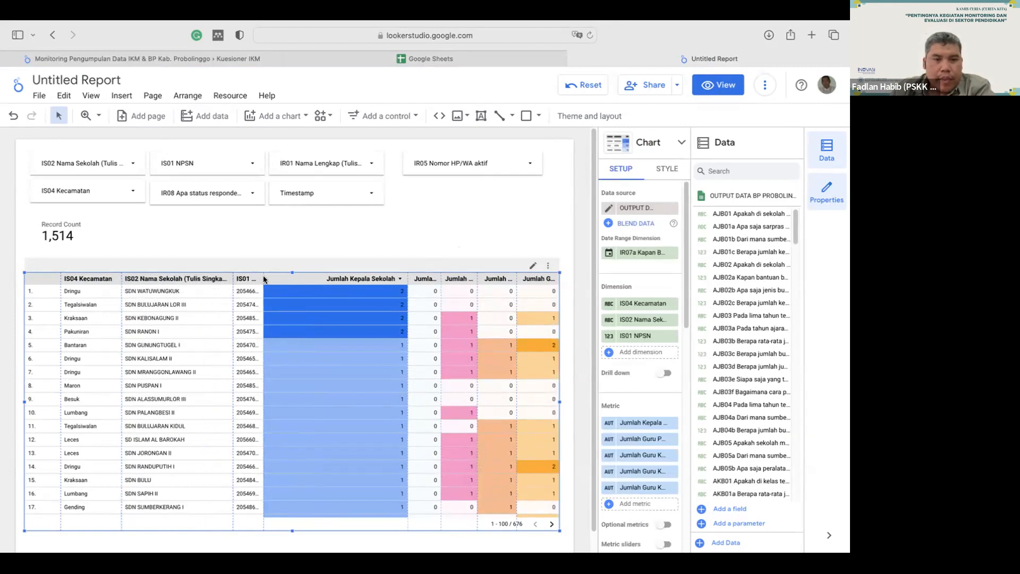
drag(260, 274, 287, 274)
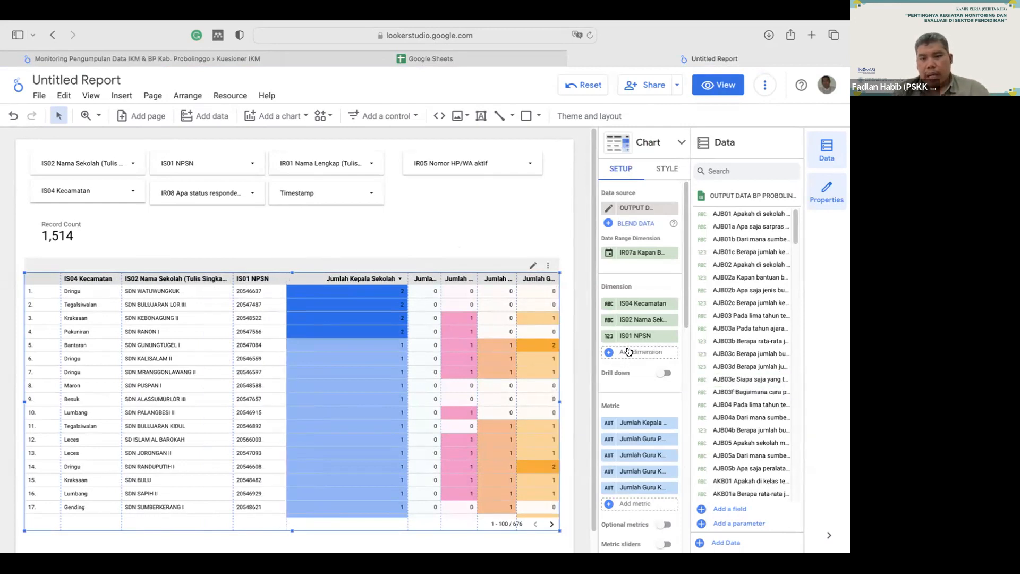
- Rename the heatmap table's IS04 Kecamatan dimension as Kecamatan
click(631, 303)
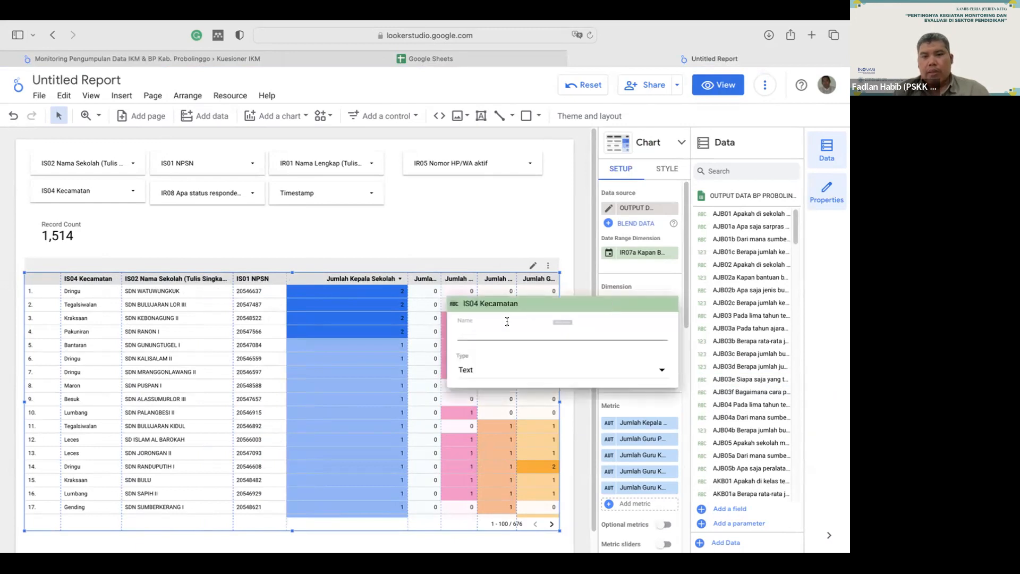
text(K)
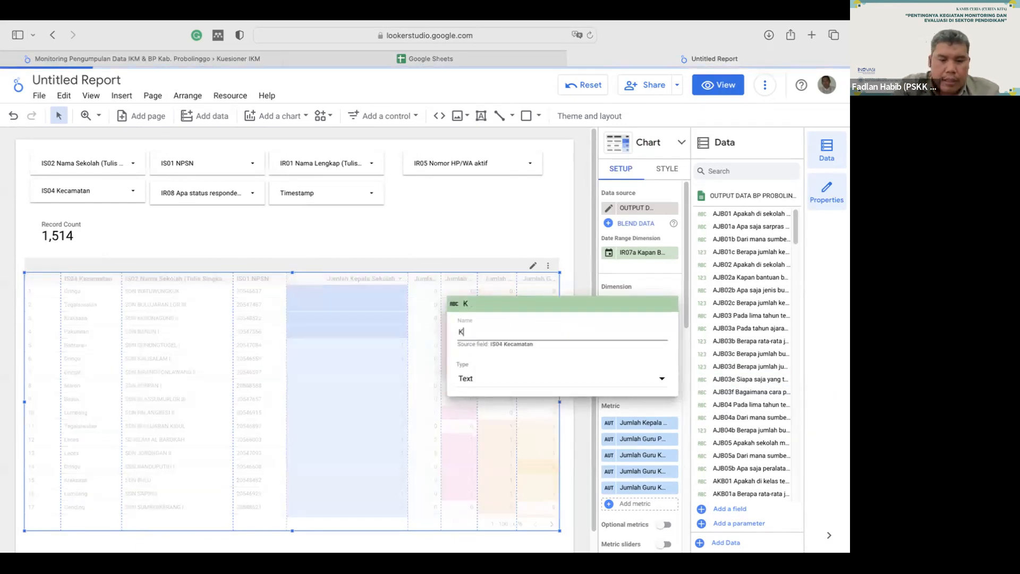
text(ecamatan)
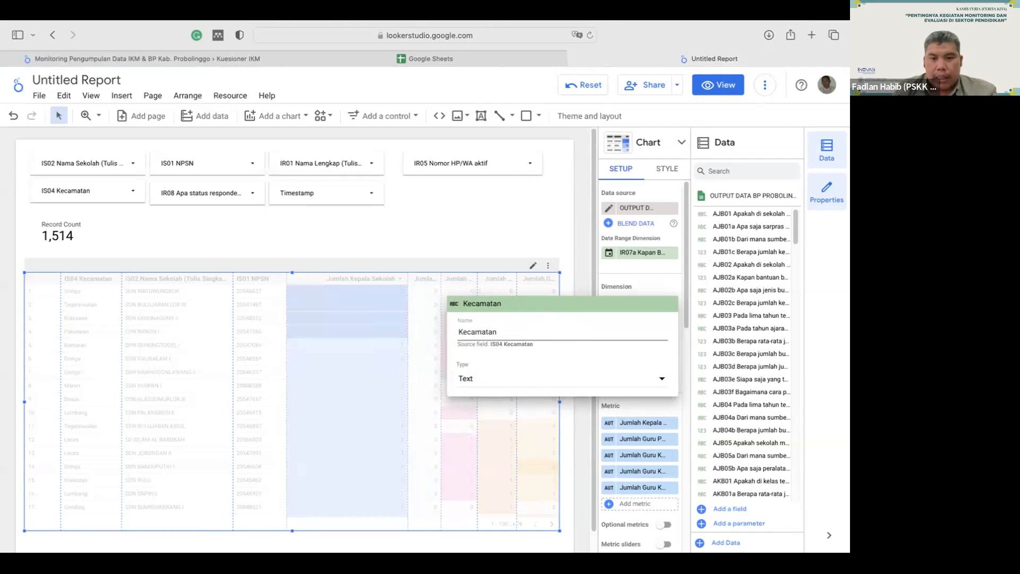
click(478, 220)
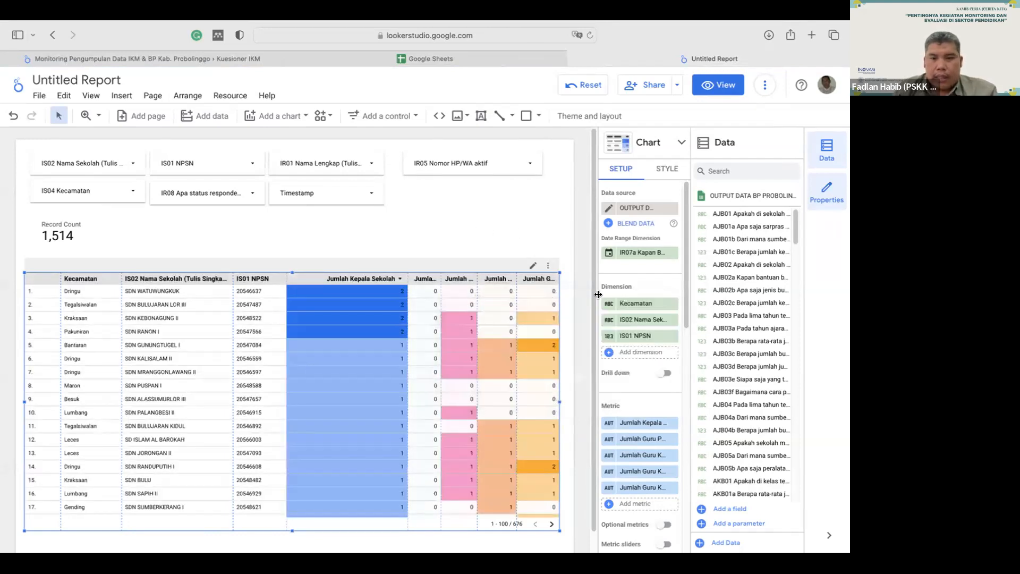
- Rename the table's IS02 school name dimension as Nama Sekolah and its IS01 NPSN dimension as NPSN
click(609, 319)
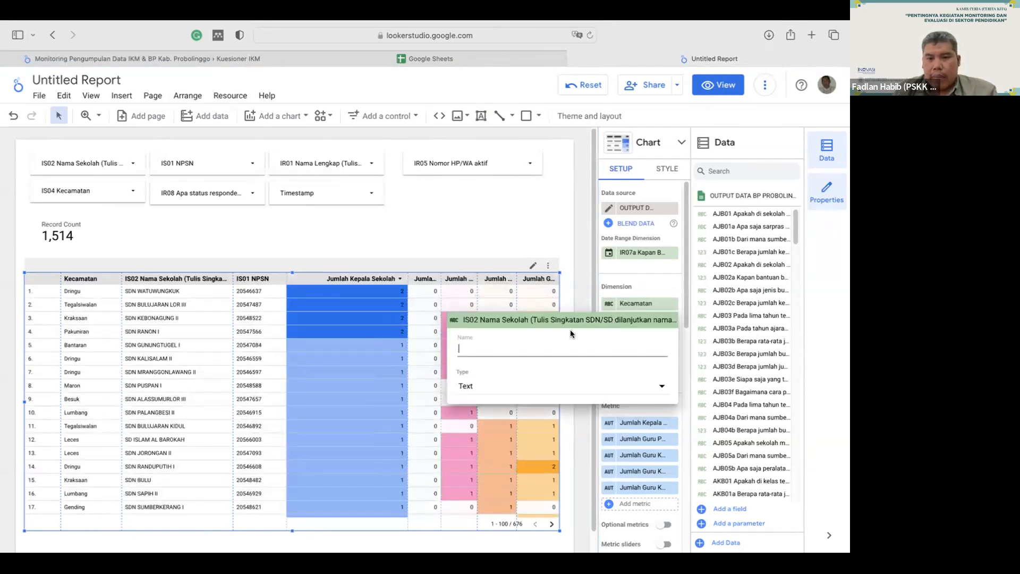
text(Nama )
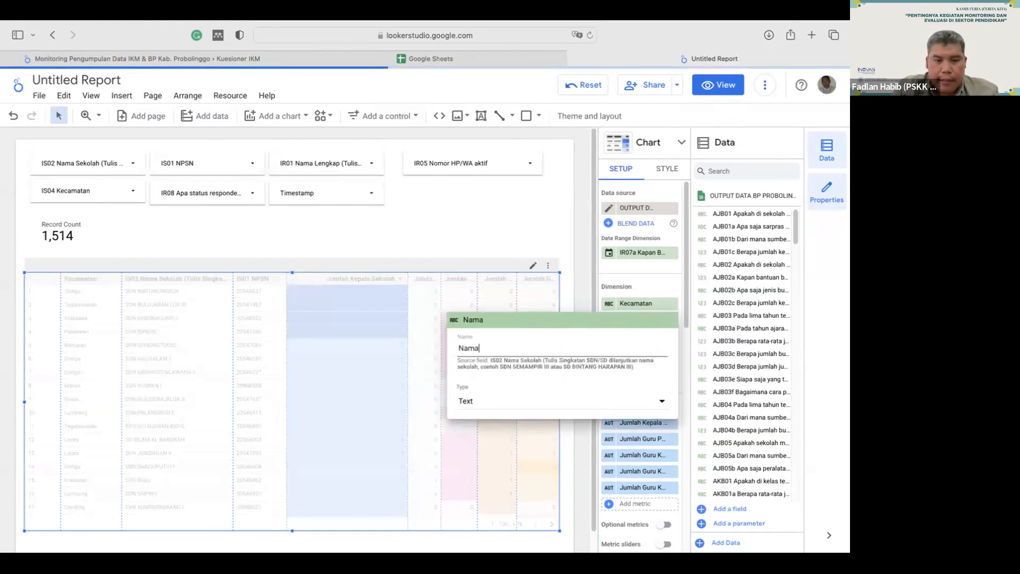
text(Sekolah)
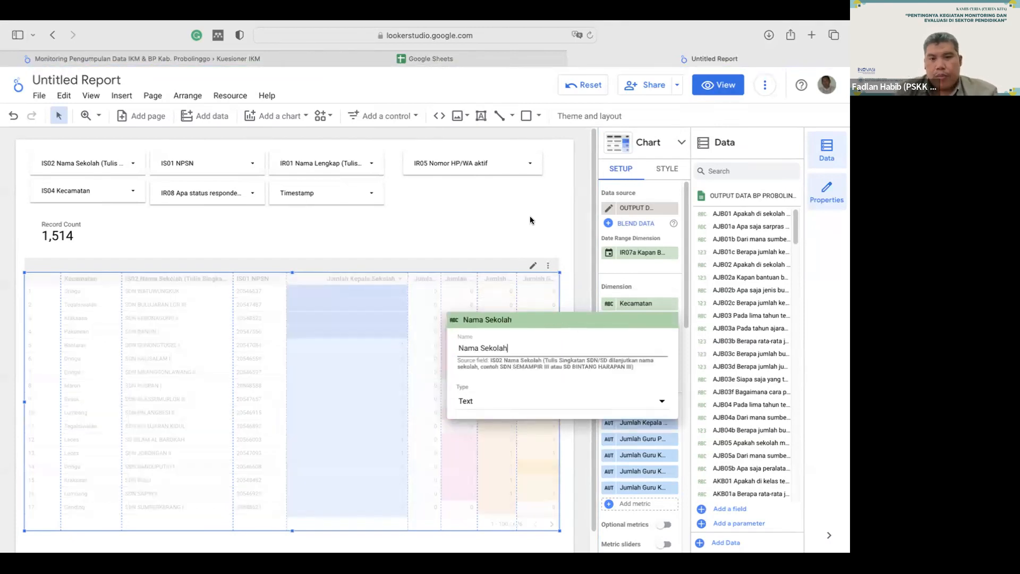
click(552, 248)
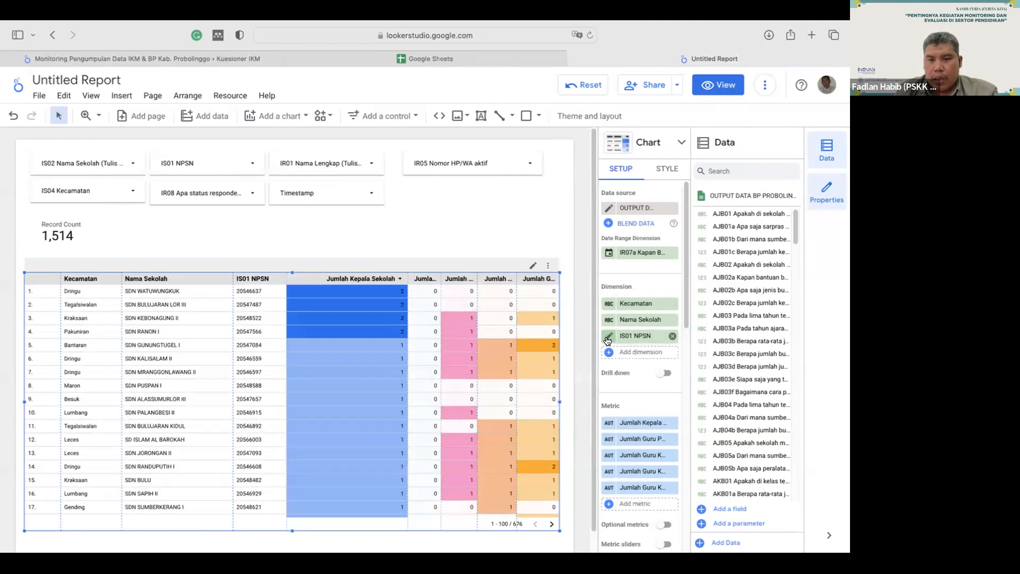
click(608, 336)
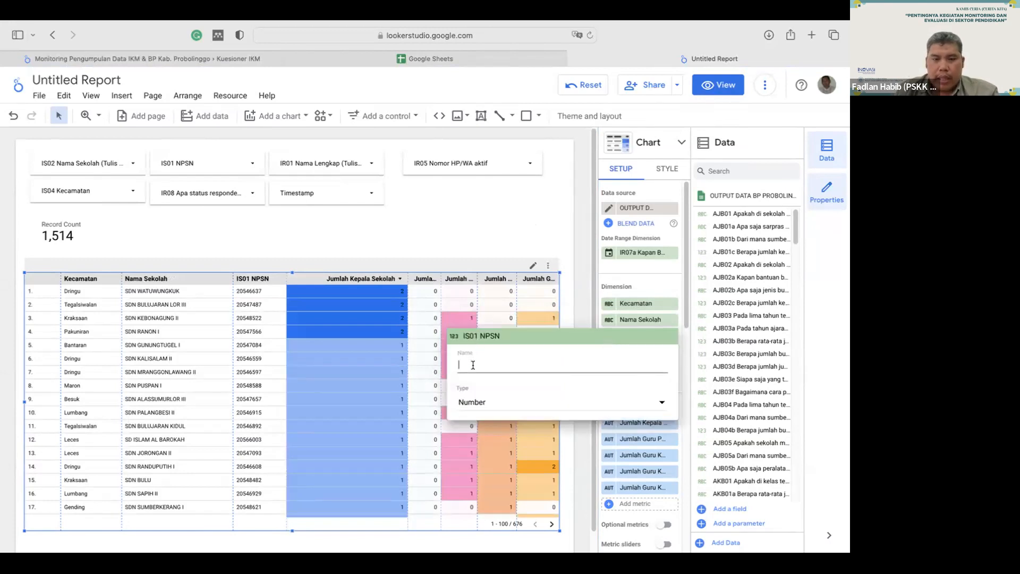
text(NPSN)
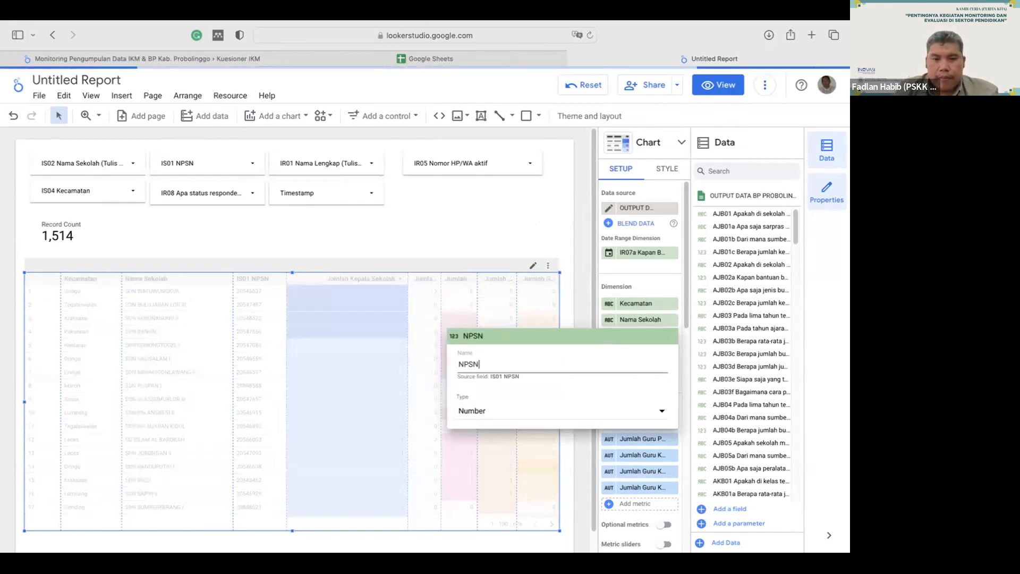
click(461, 221)
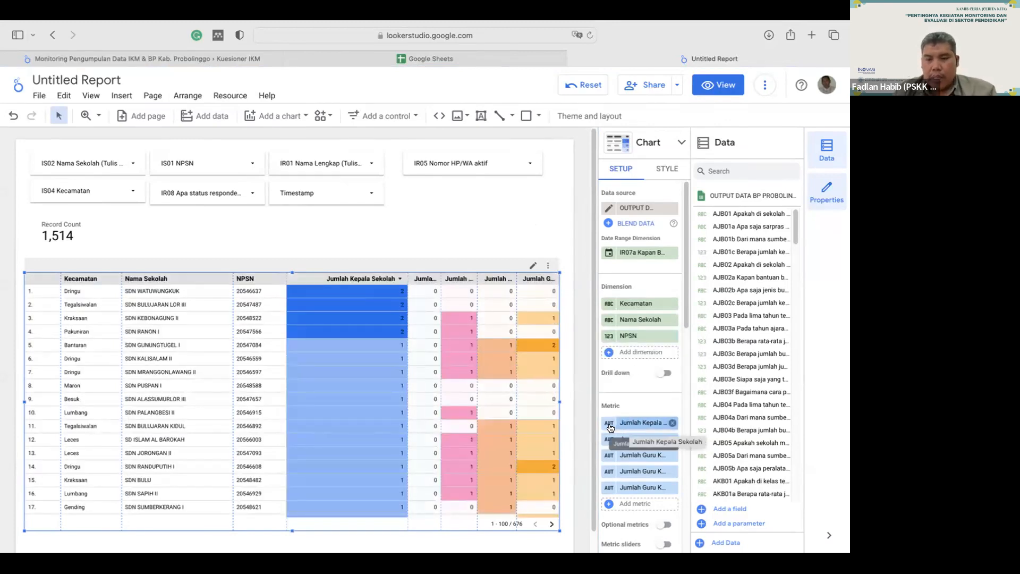
- Rename the table's metric Jumlah Kepala Sekolah as KS and Jumlah Guru Perwakilan Kepala Sekolah as Perwakilan KS
click(610, 423)
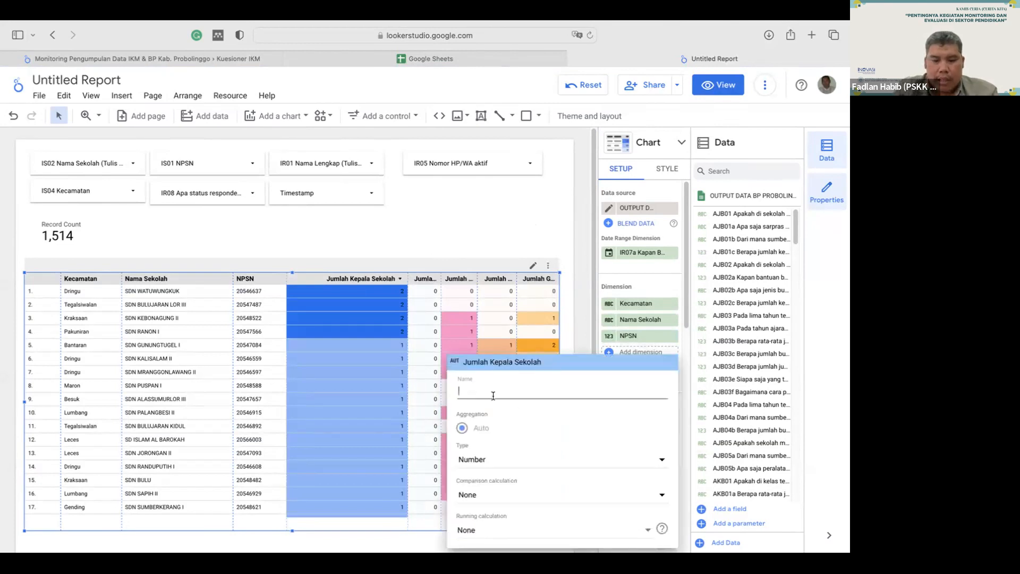
text(KS)
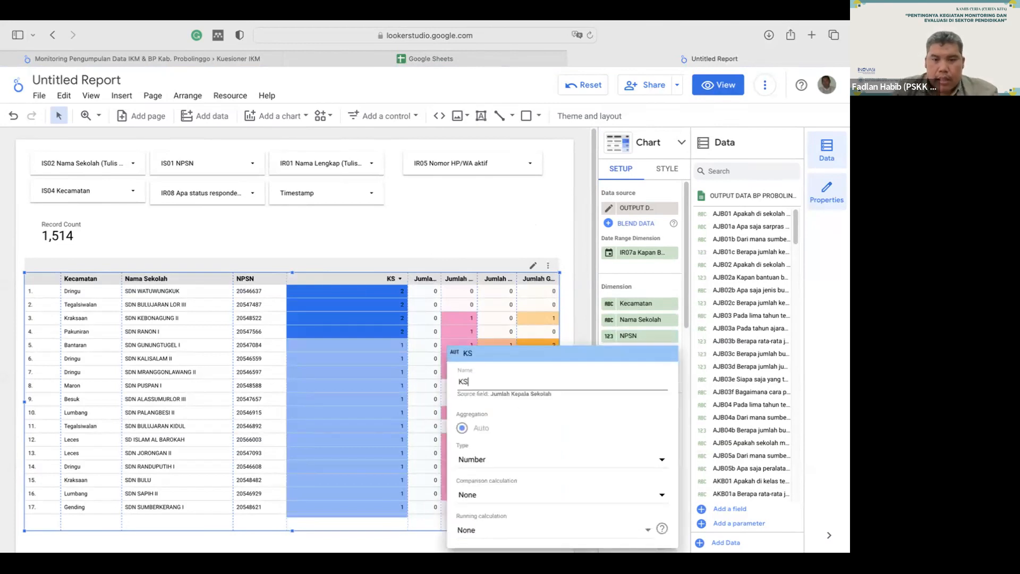
click(483, 229)
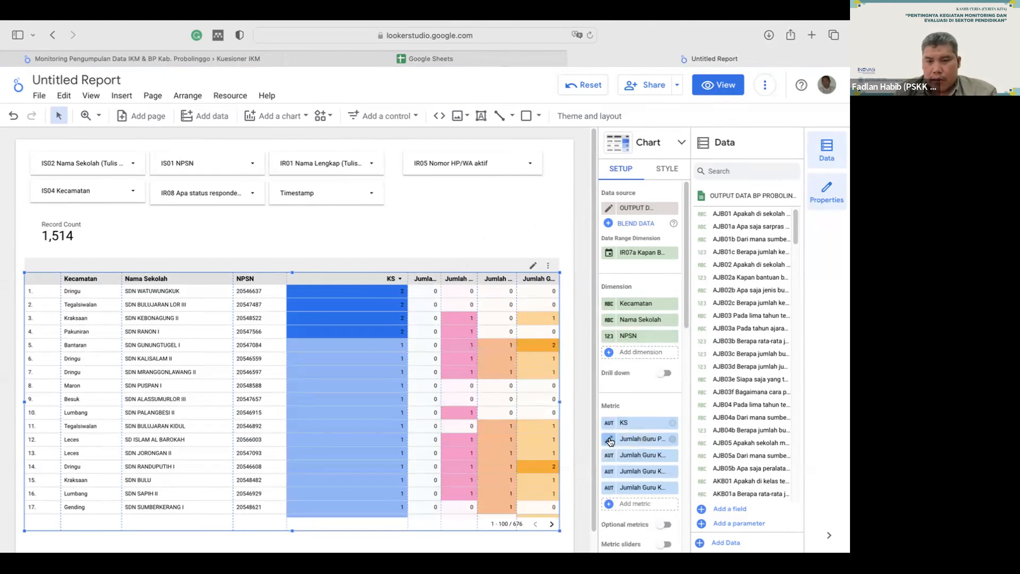
click(605, 432)
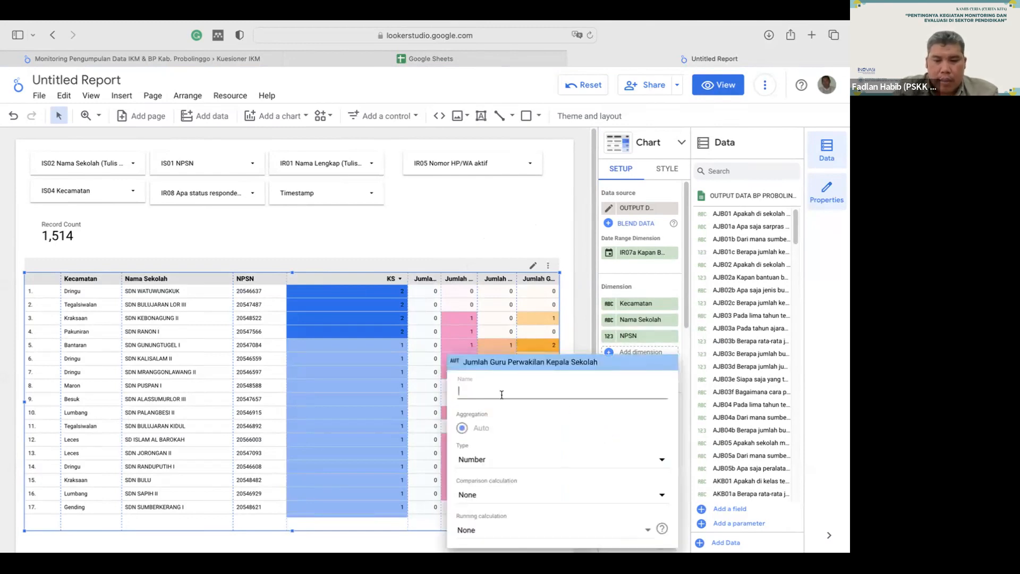
text(Pe)
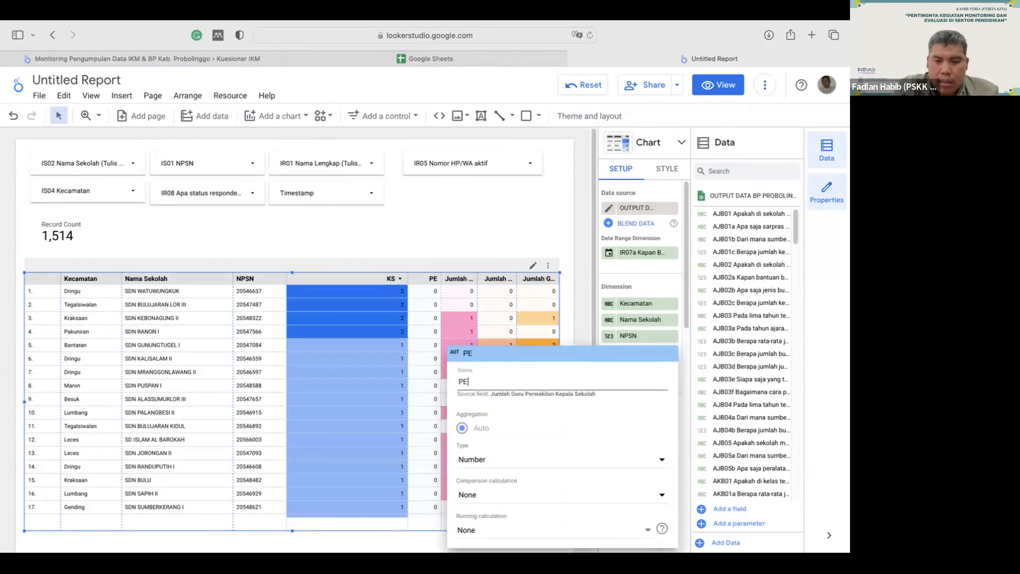
text(r)
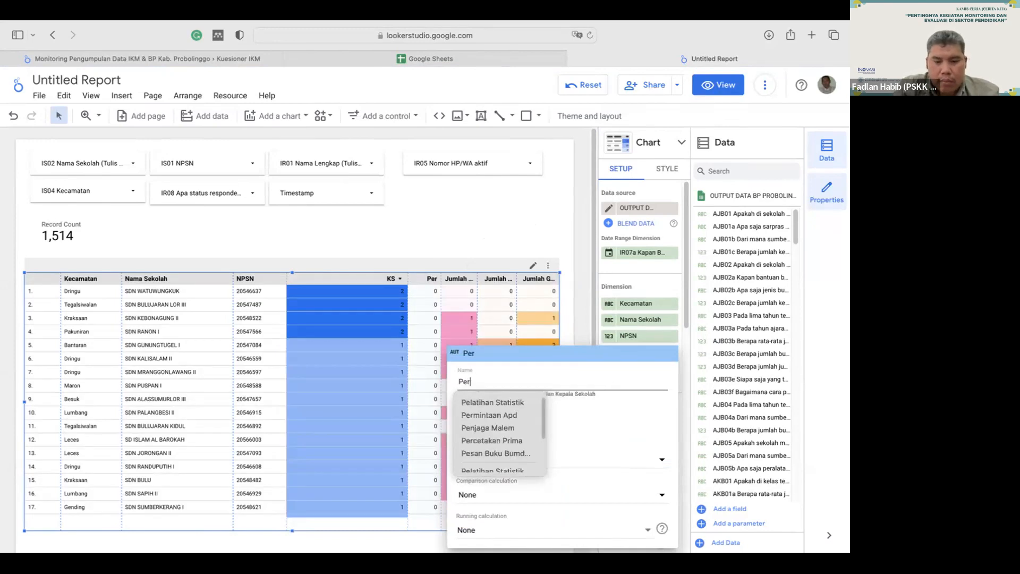
text(wakilan KS)
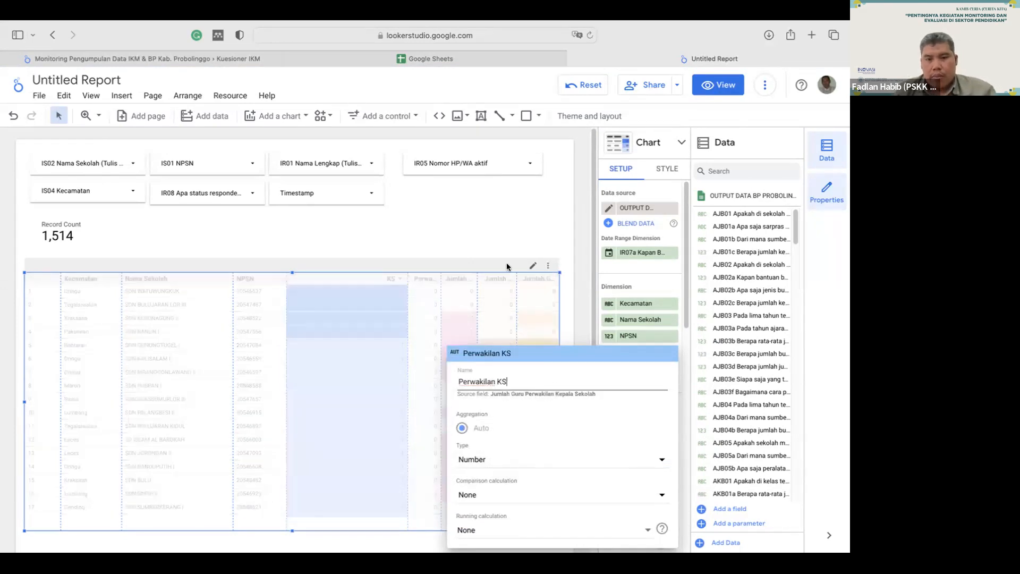
click(423, 239)
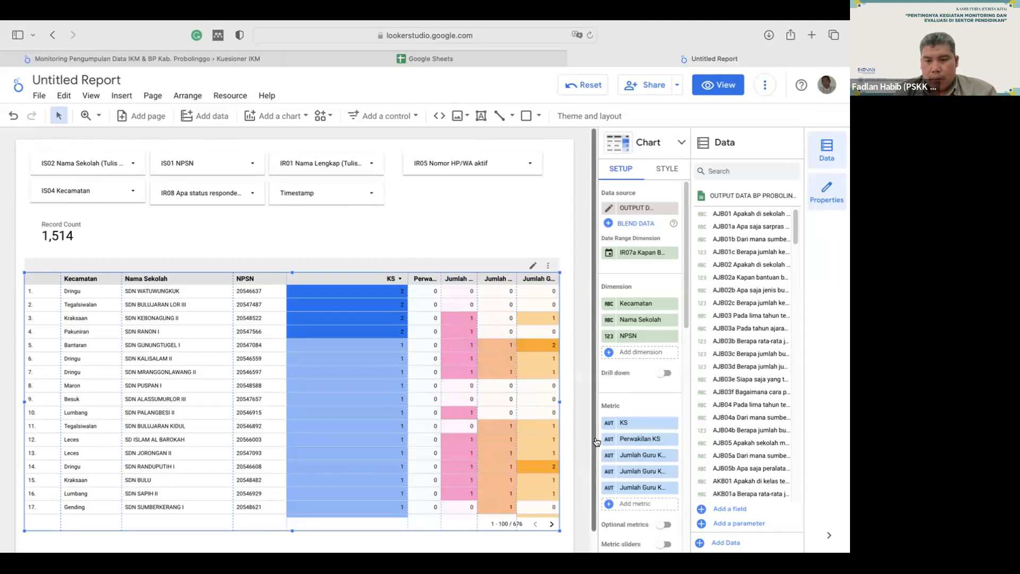
- Rename the table's metrics Jumlah Guru Kelas 1, Jumlah Guru Kelas 2 and Jumlah Guru Kelas 3 as Guru 1, Guru 2 and Guru 3
click(609, 458)
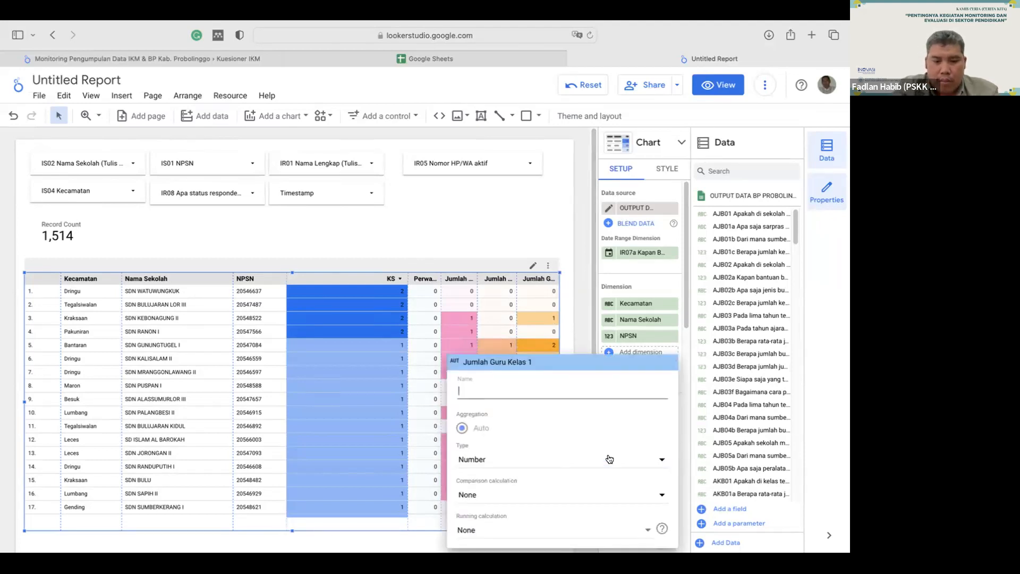
text(Guru 1)
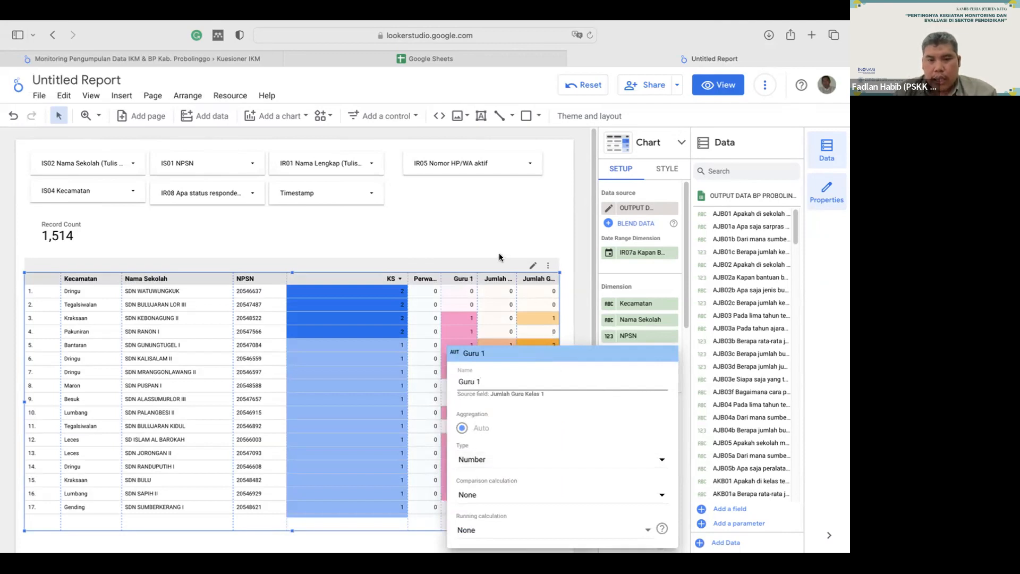
click(484, 232)
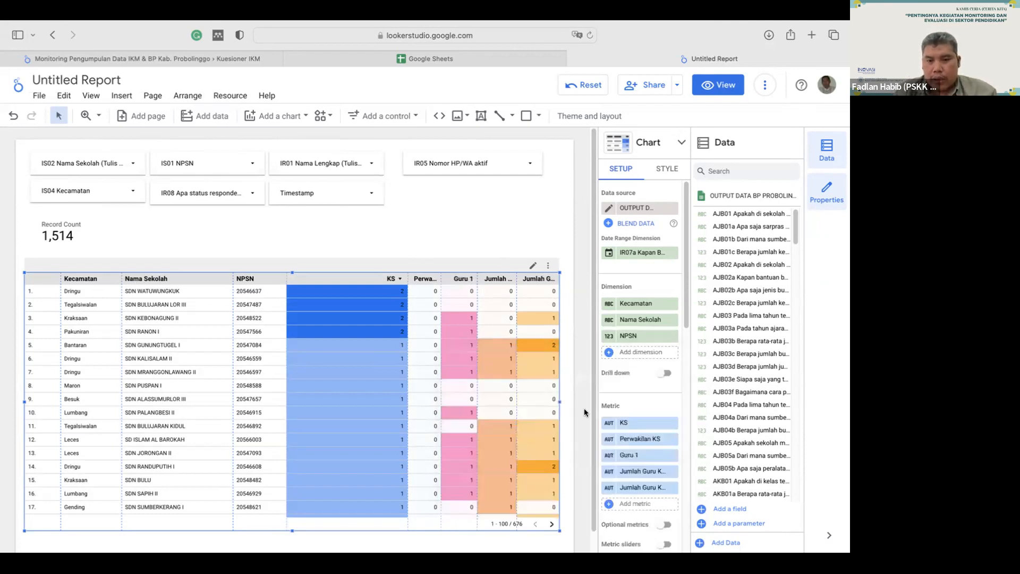
click(609, 472)
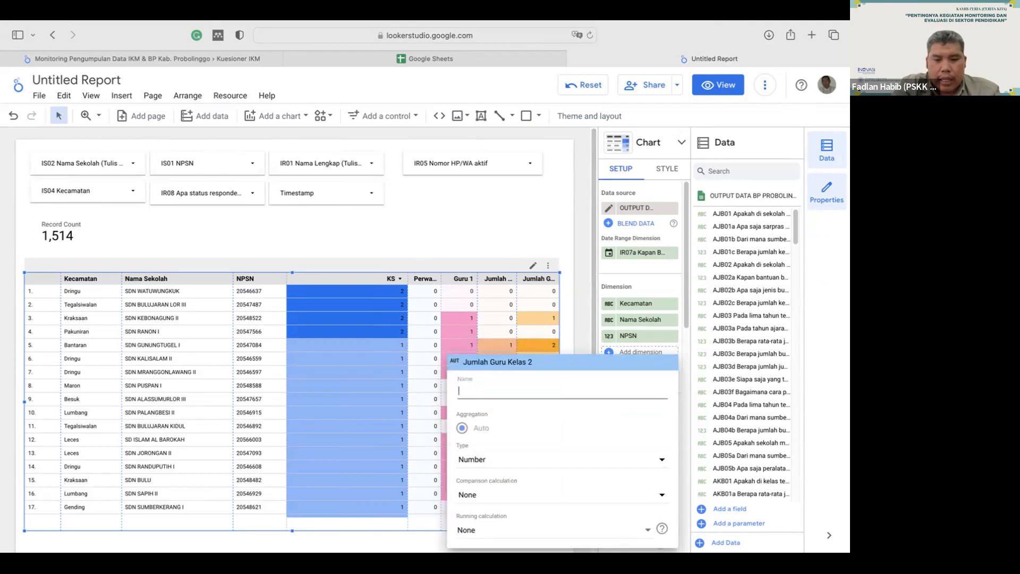
text(Guru 2)
click(467, 244)
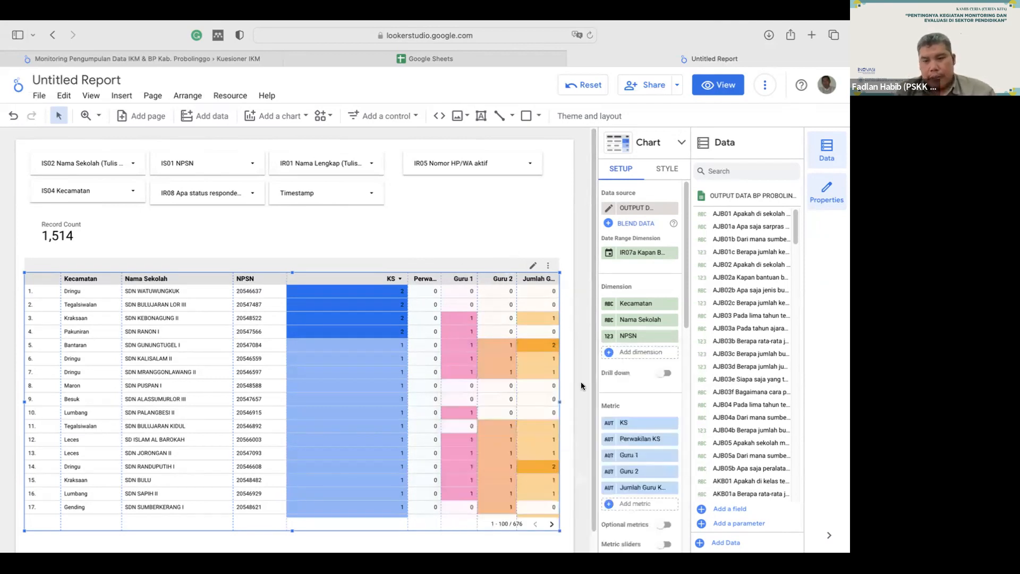
click(620, 489)
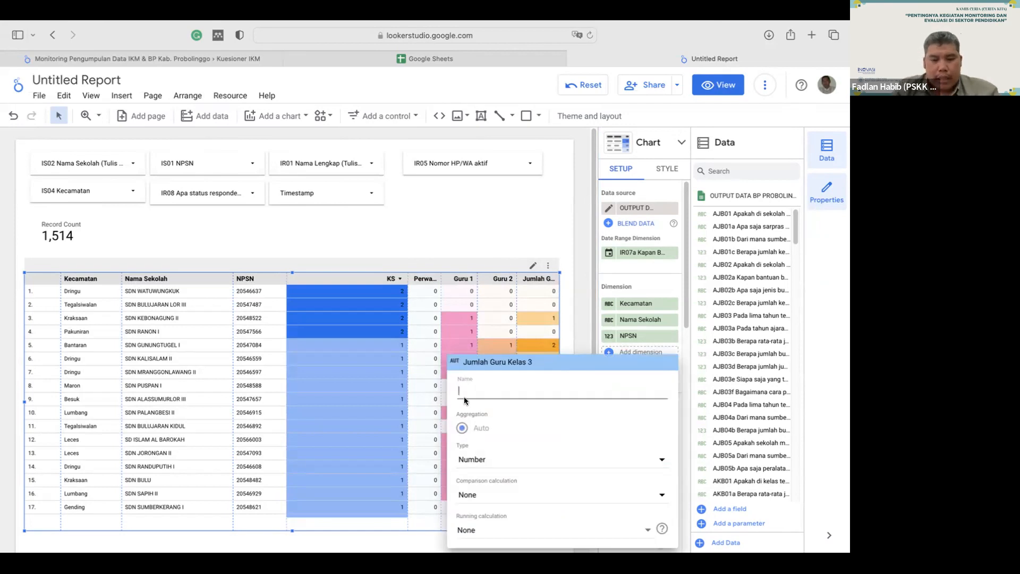
text(Guru 3)
click(444, 225)
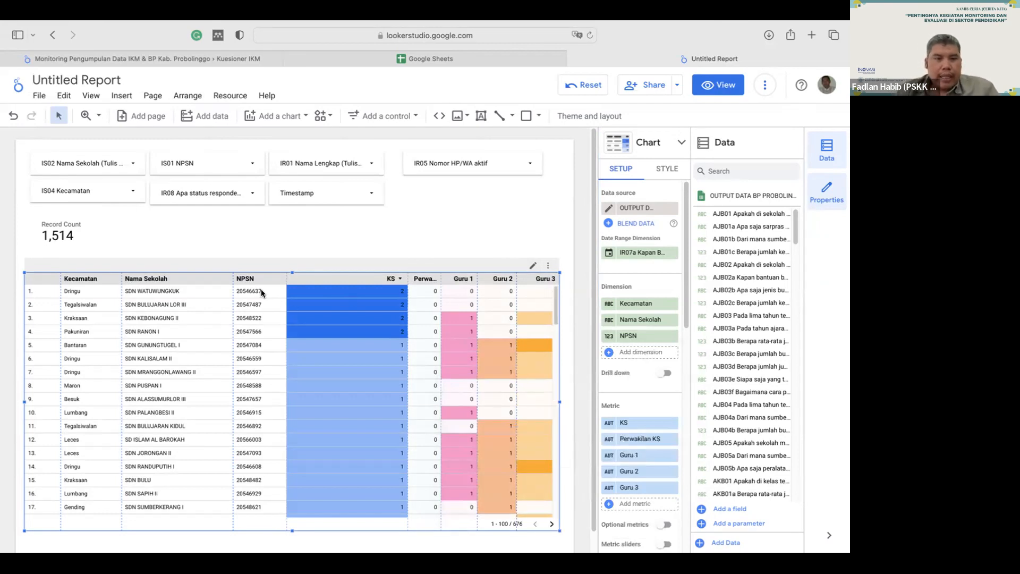
- Widen the table's NPSN column and narrow the KS column in favour of the Perwakilan KS column so its header fits
drag(287, 280, 306, 280)
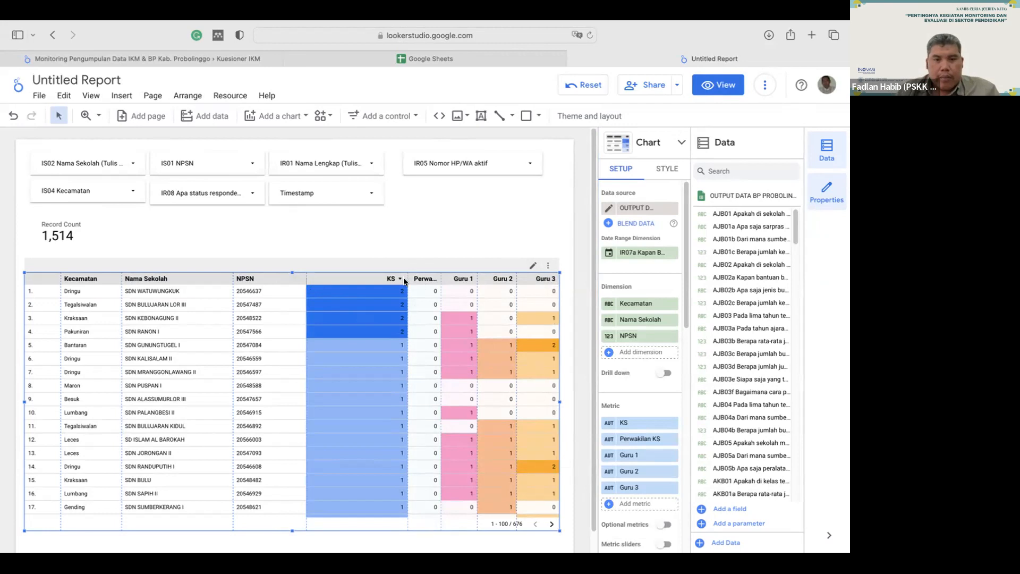
drag(408, 281, 372, 286)
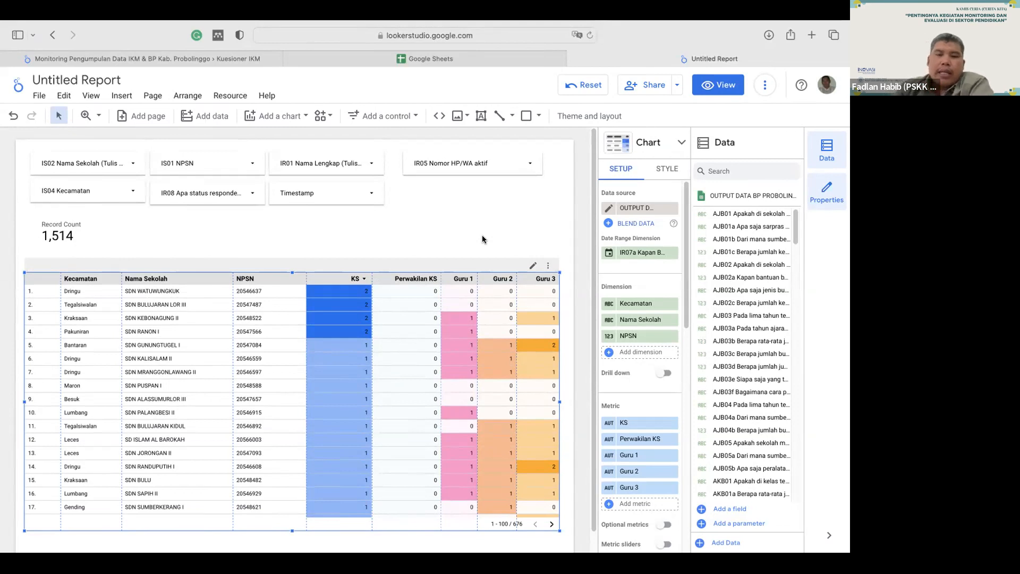
- Look through the heatmap table's rows and turn on its summary row
scroll(482, 375, down, 20)
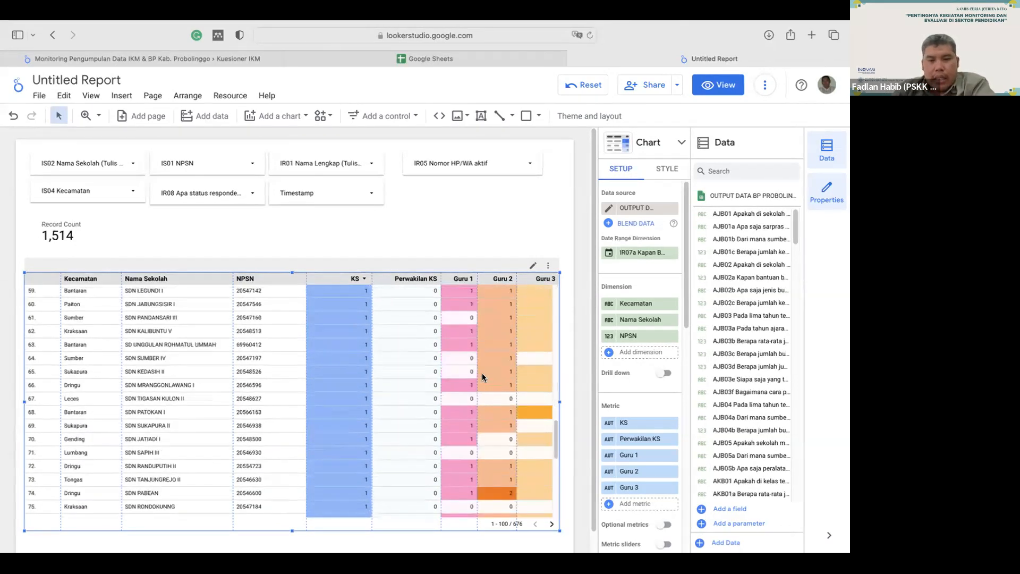
scroll(483, 373, down, 2)
scroll(499, 418, up, 6)
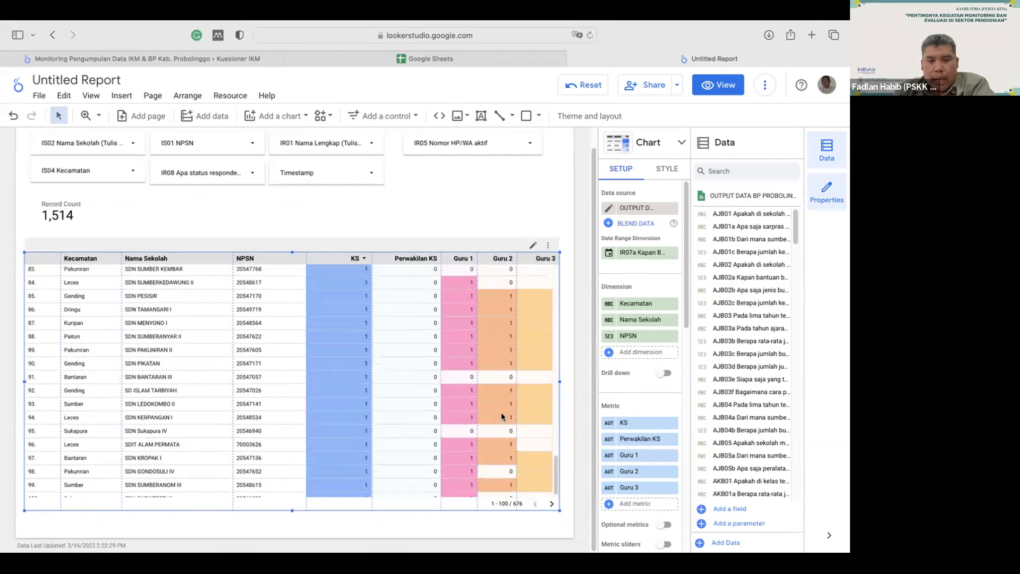
scroll(502, 412, up, 14)
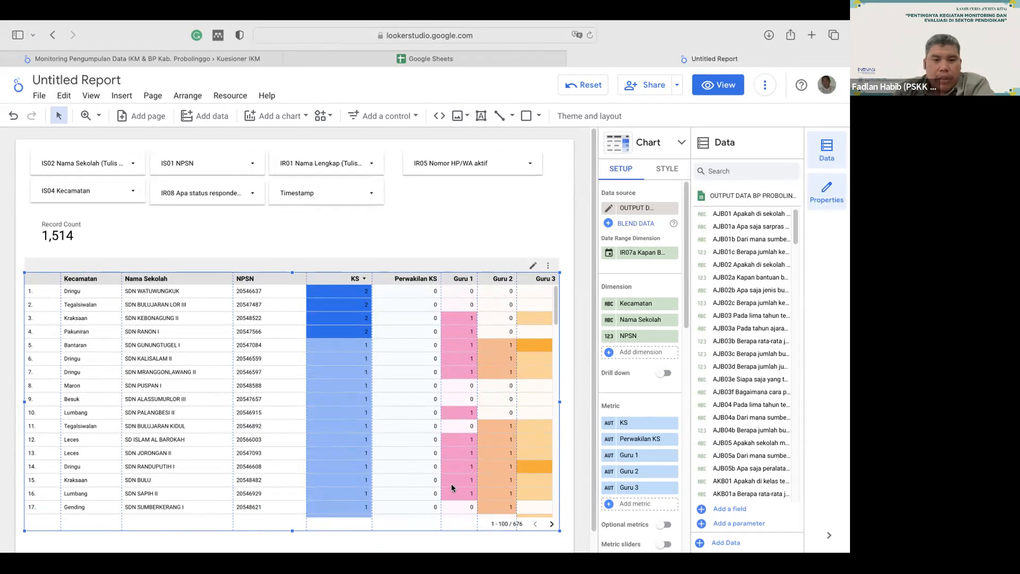
scroll(510, 385, down, 20)
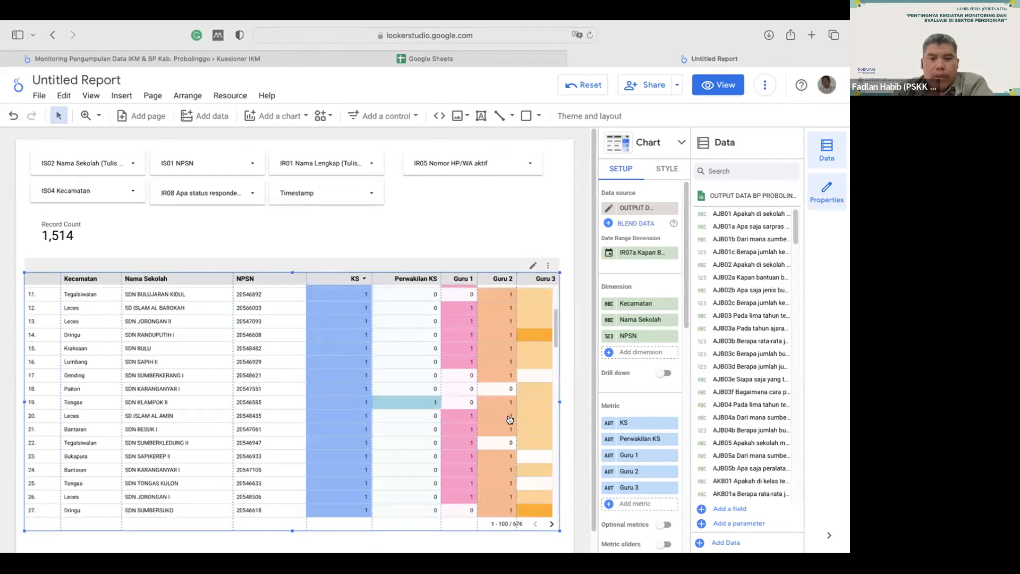
scroll(508, 418, down, 2)
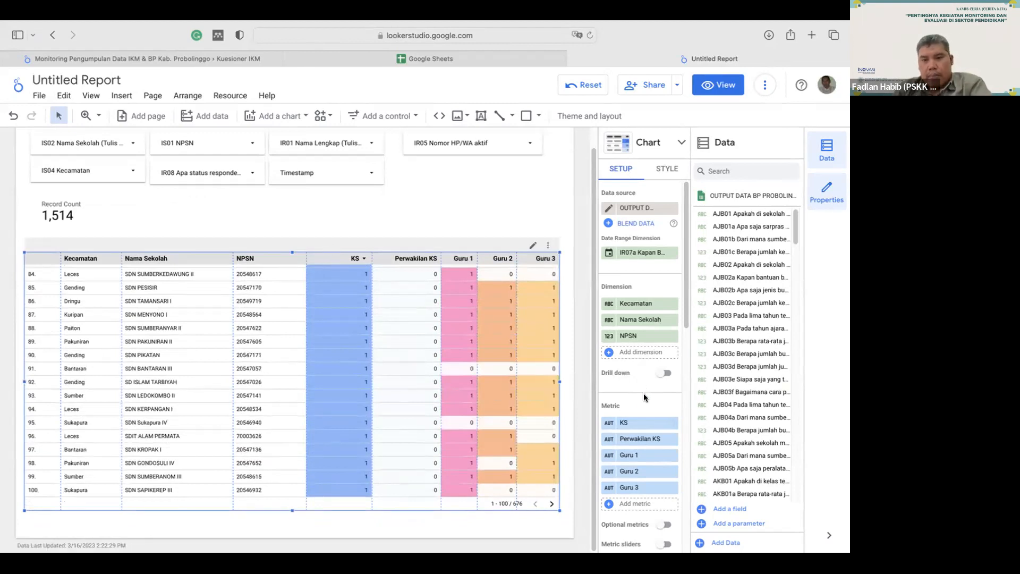
scroll(641, 397, down, 5)
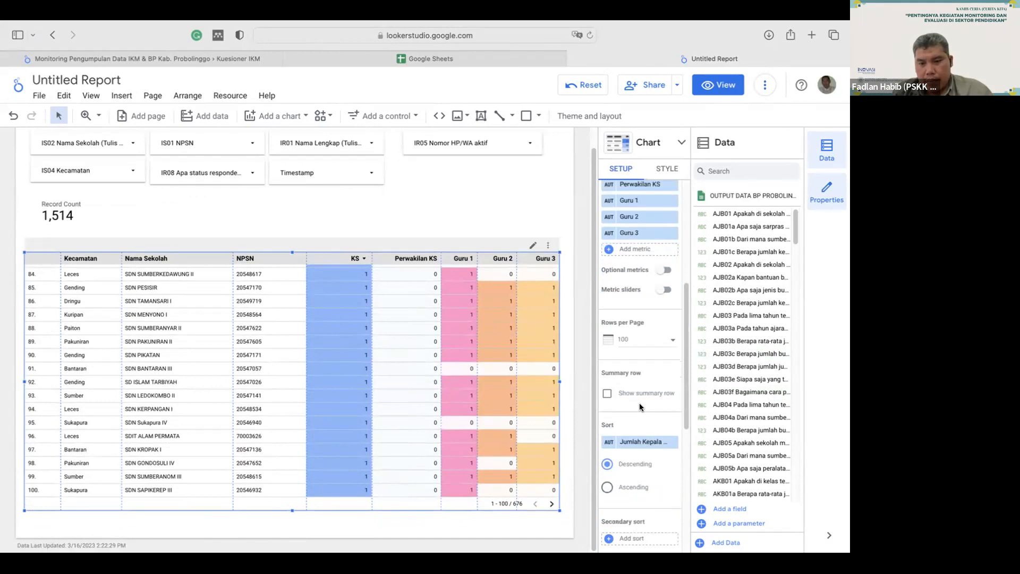
click(644, 393)
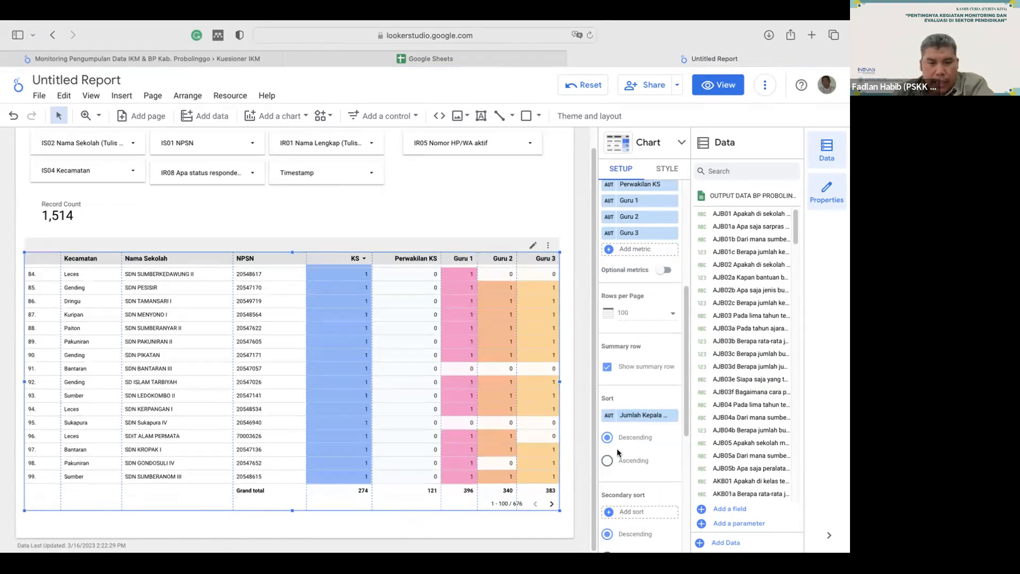
scroll(366, 409, up, 20)
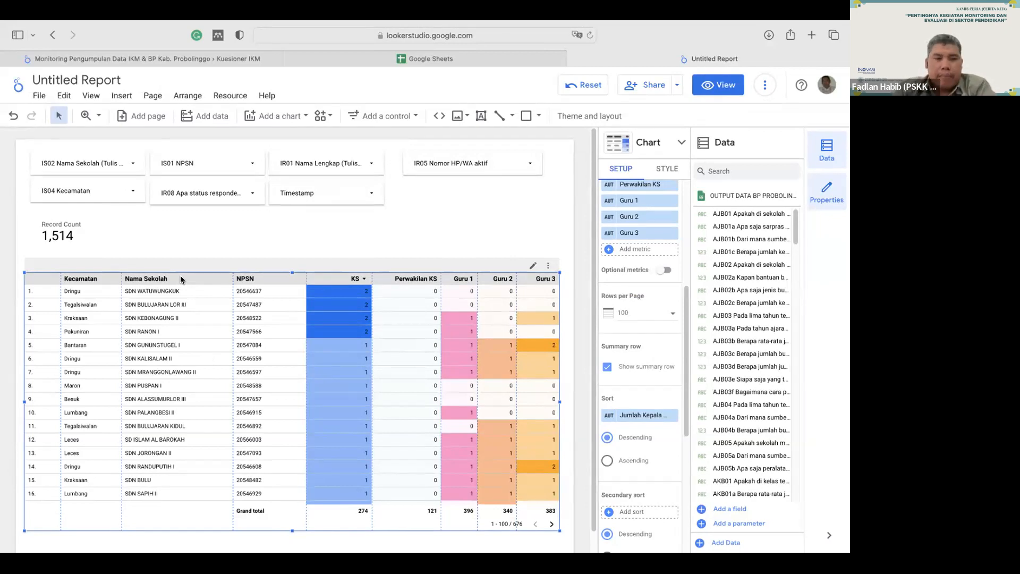
- Set the heatmap table's sort field to Nama Sekolah
click(255, 223)
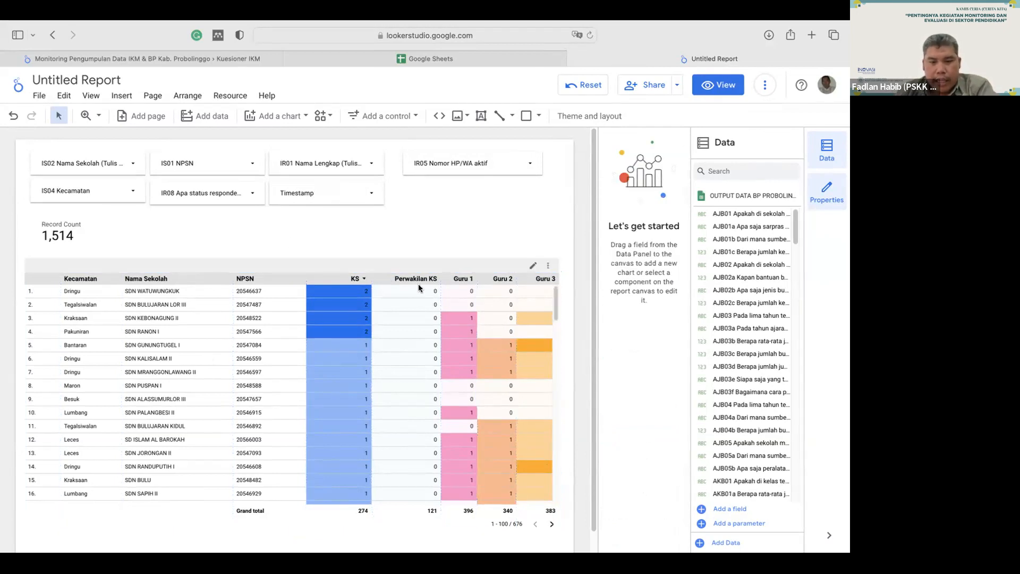
click(193, 274)
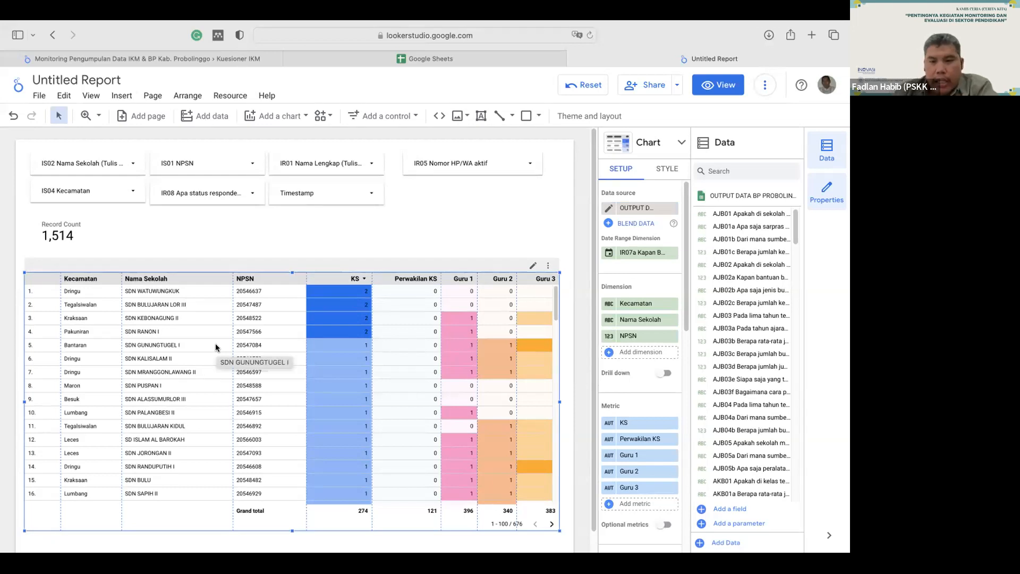
scroll(652, 431, down, 5)
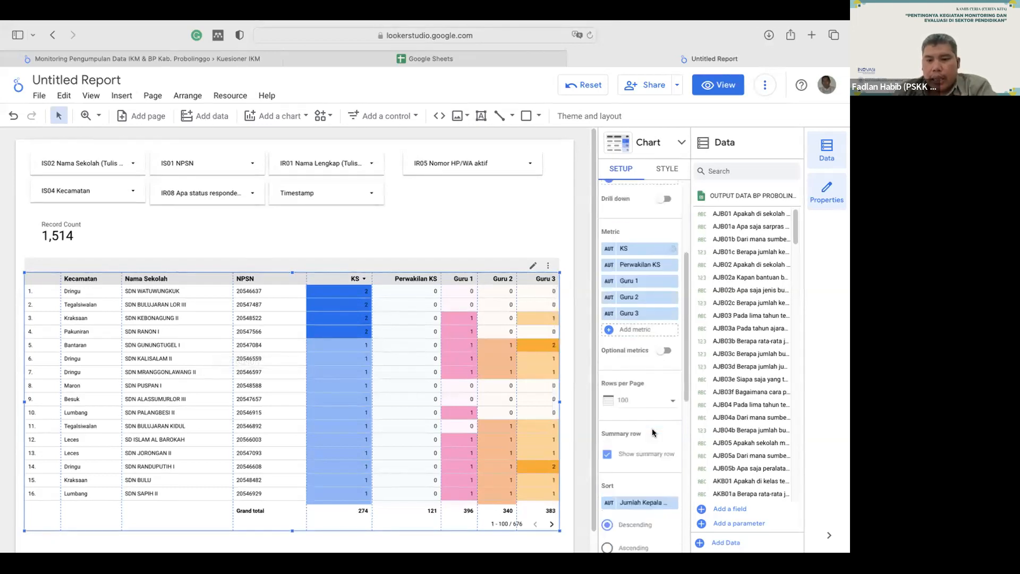
scroll(652, 428, down, 2)
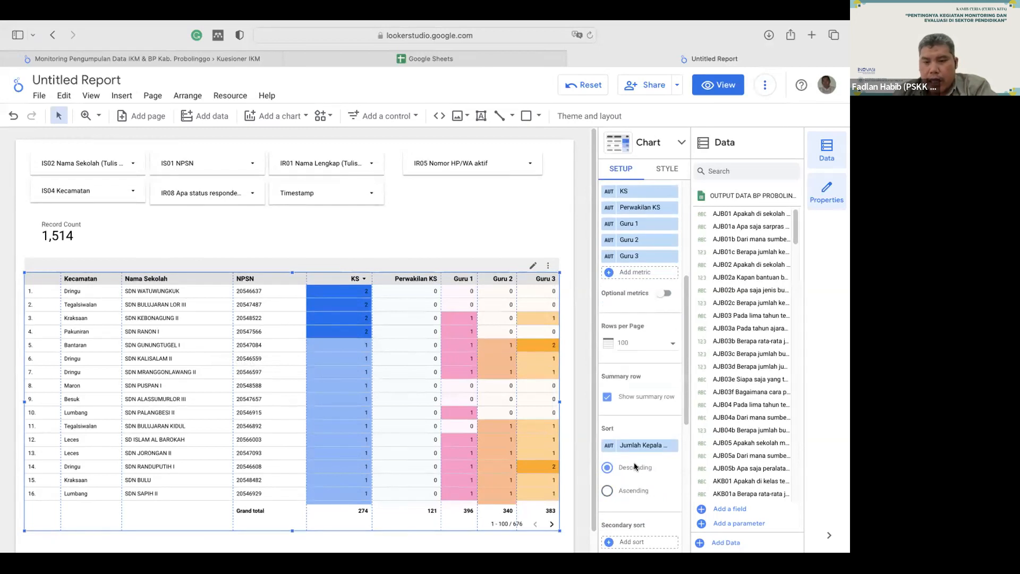
click(635, 446)
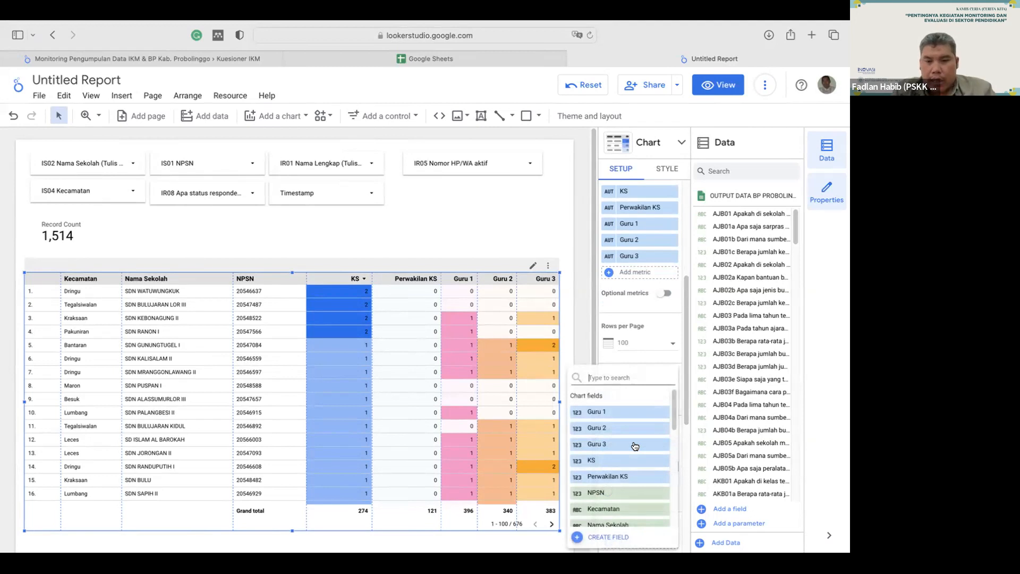
text(nam)
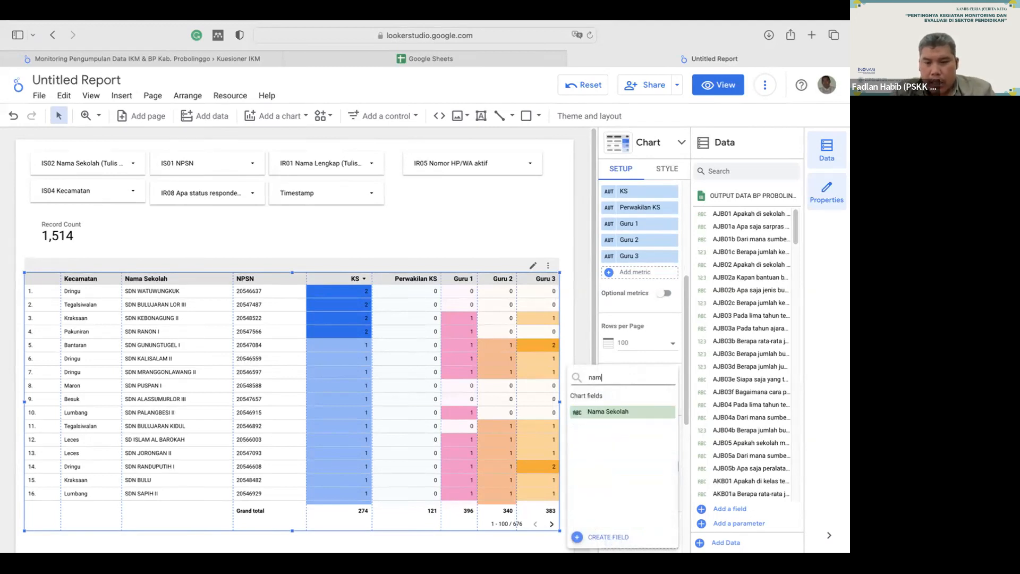
click(604, 412)
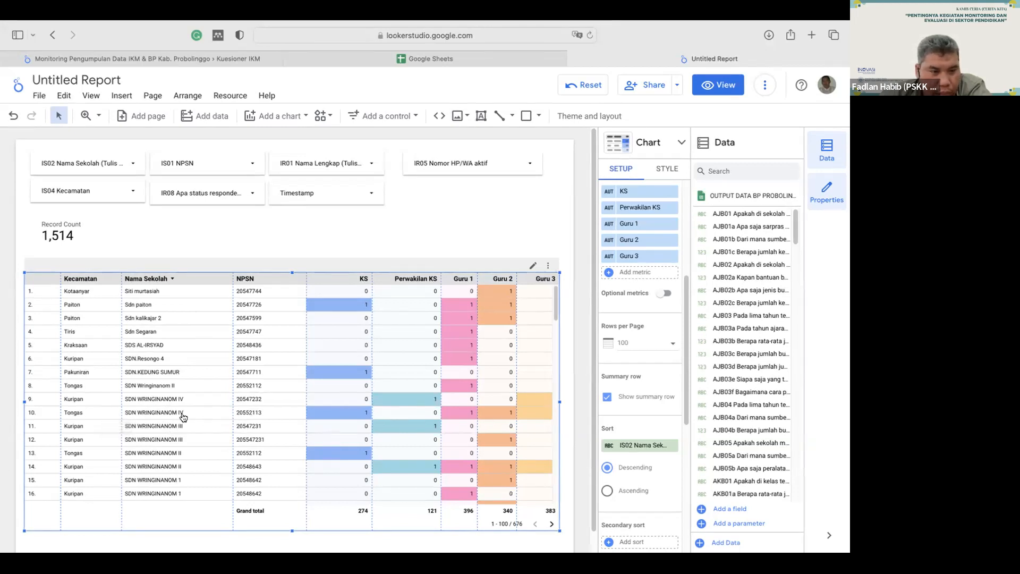
- Cross-filter the report by row 15, SDN WRINGINANOM 1, inspect the full-name, Timestamp and phone-number filters, and reset the cross-filter
scroll(190, 411, down, 2)
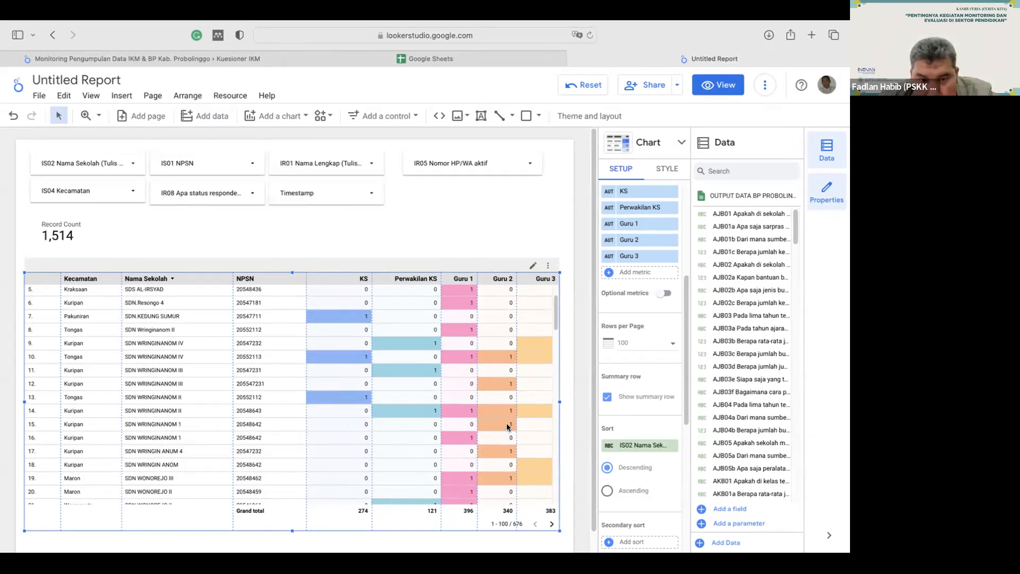
click(157, 427)
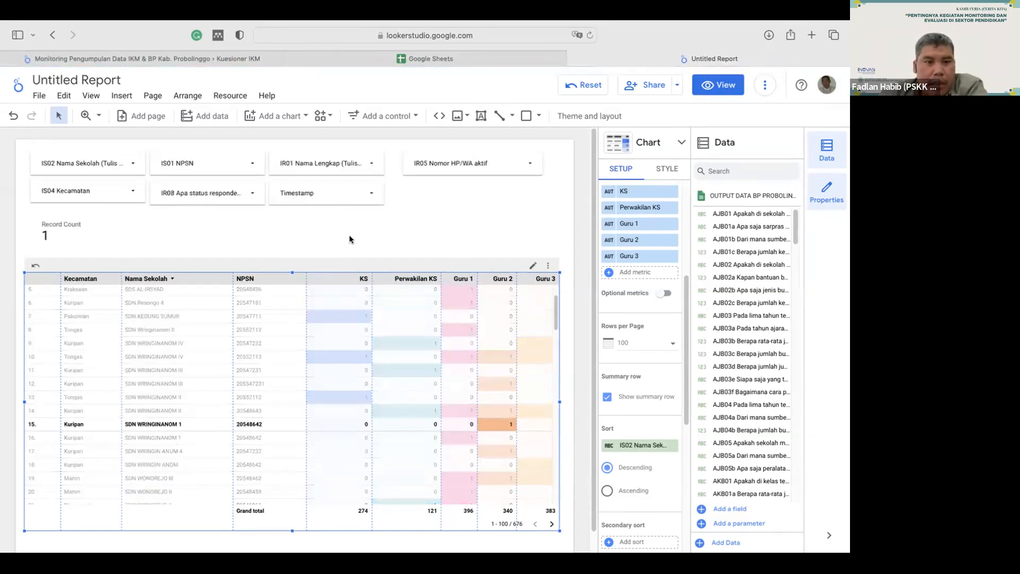
click(324, 169)
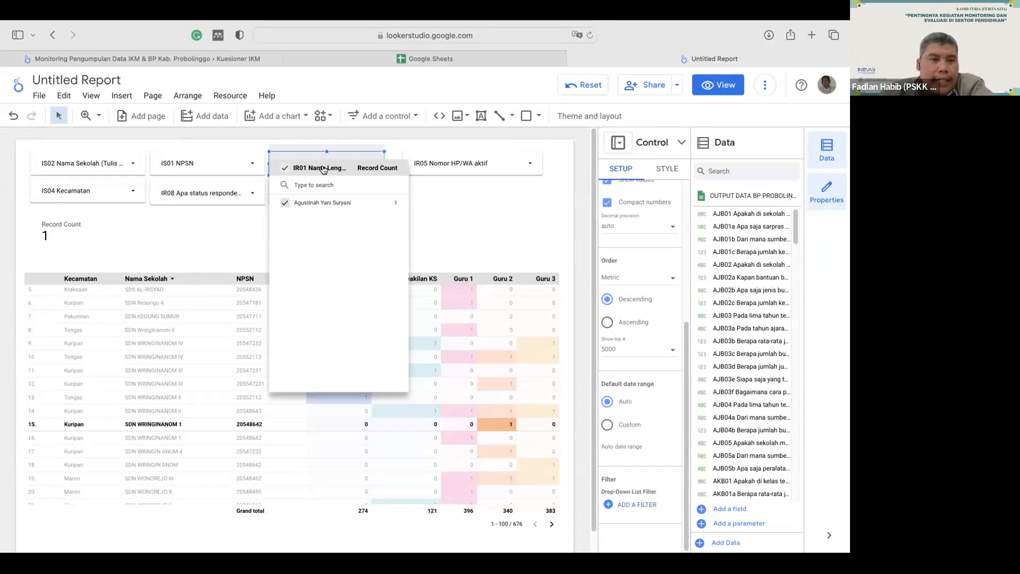
click(184, 236)
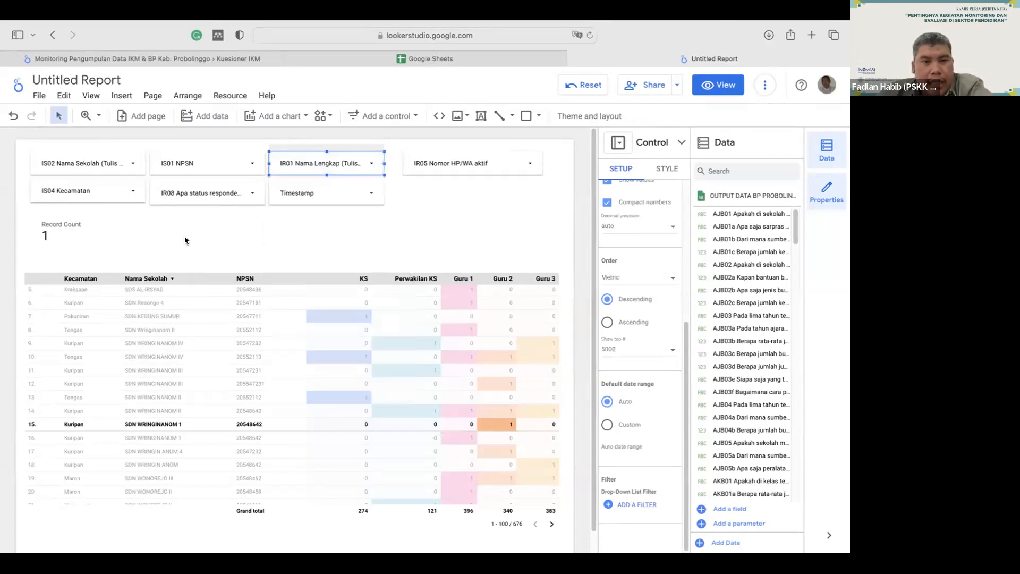
click(337, 196)
click(337, 196)
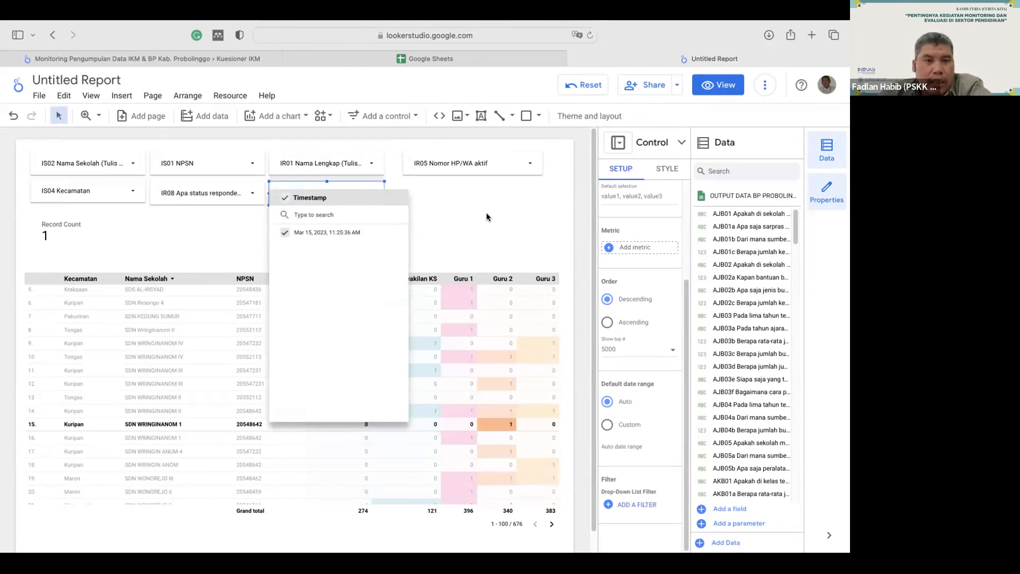
click(462, 162)
click(461, 163)
click(340, 235)
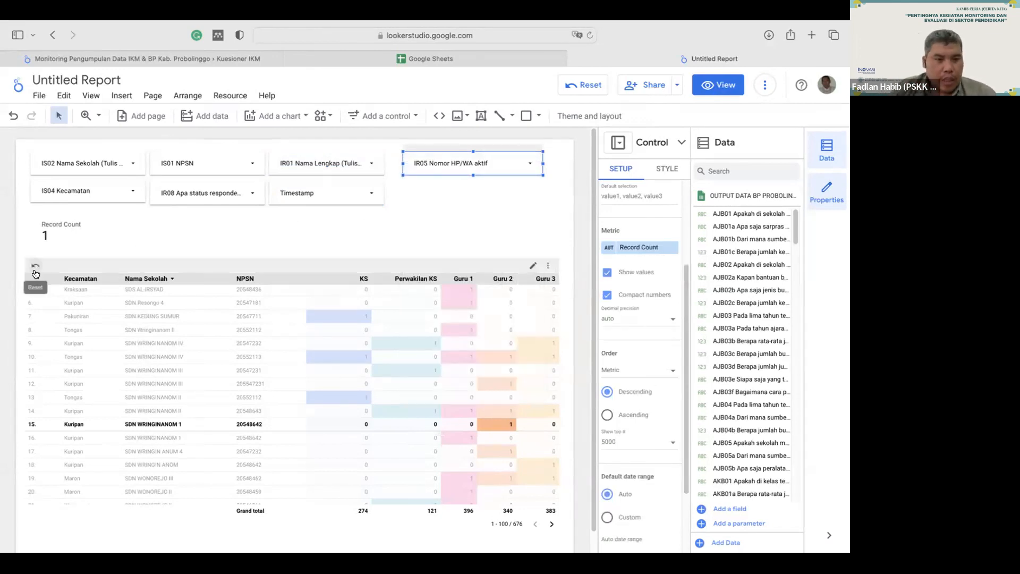
click(35, 271)
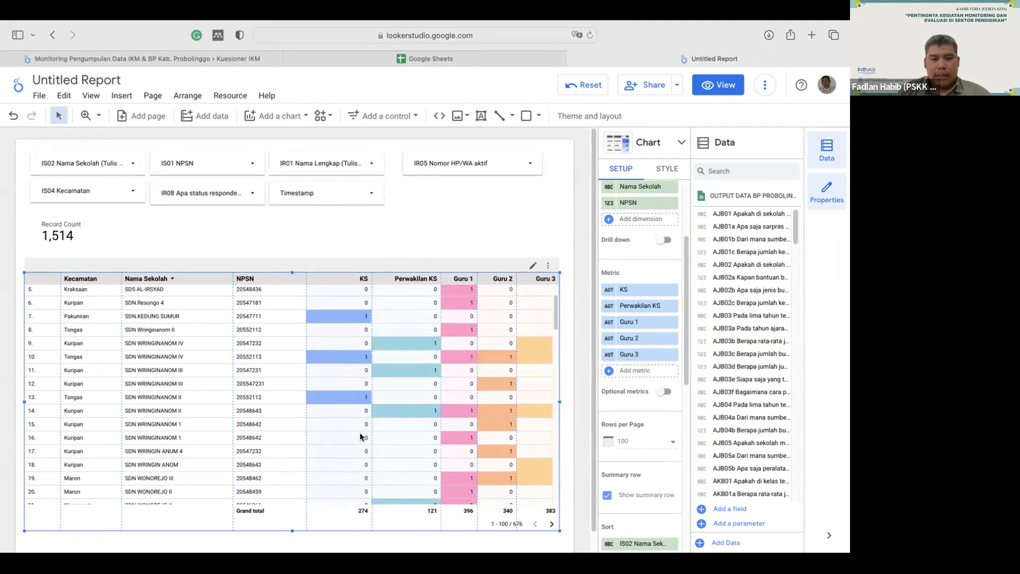
- Delete the heatmap table of respondent counts per school from the report page
scroll(309, 445, down, 10)
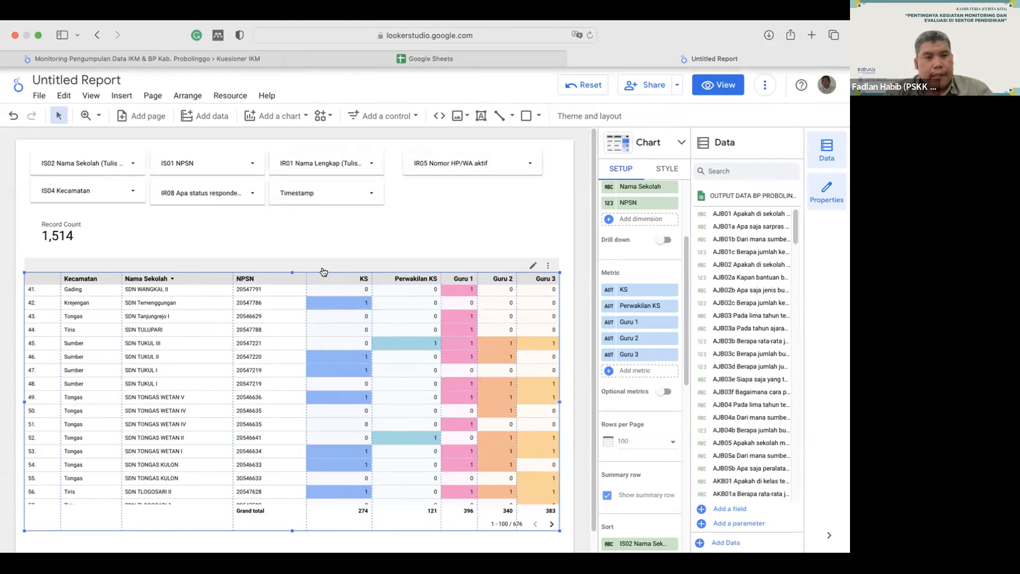
key(Delete)
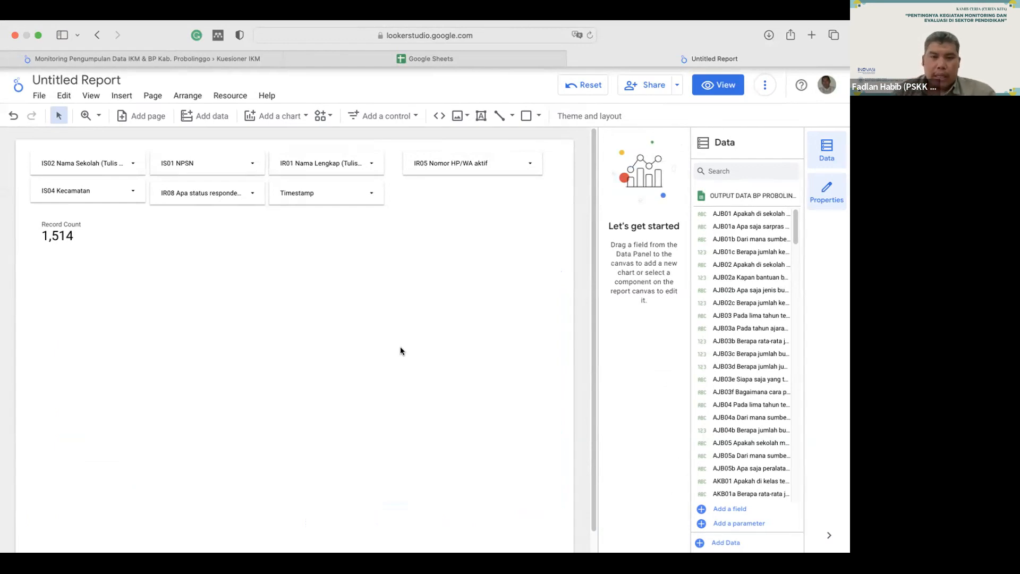
- Place a duplicate of the Timestamp filter control beside the original and look through its available date range dimensions
drag(394, 237, 352, 211)
drag(466, 208, 466, 203)
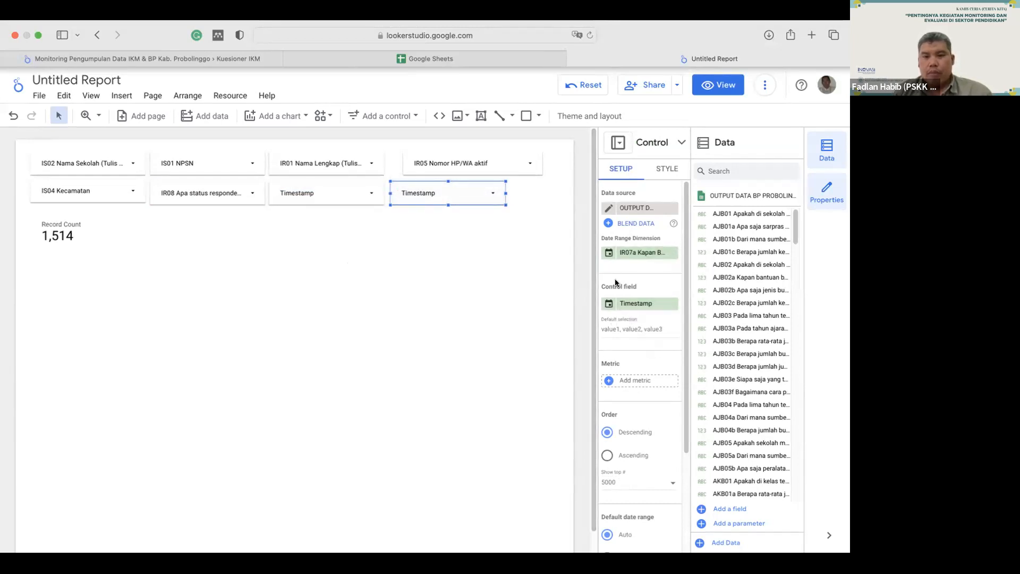
click(641, 253)
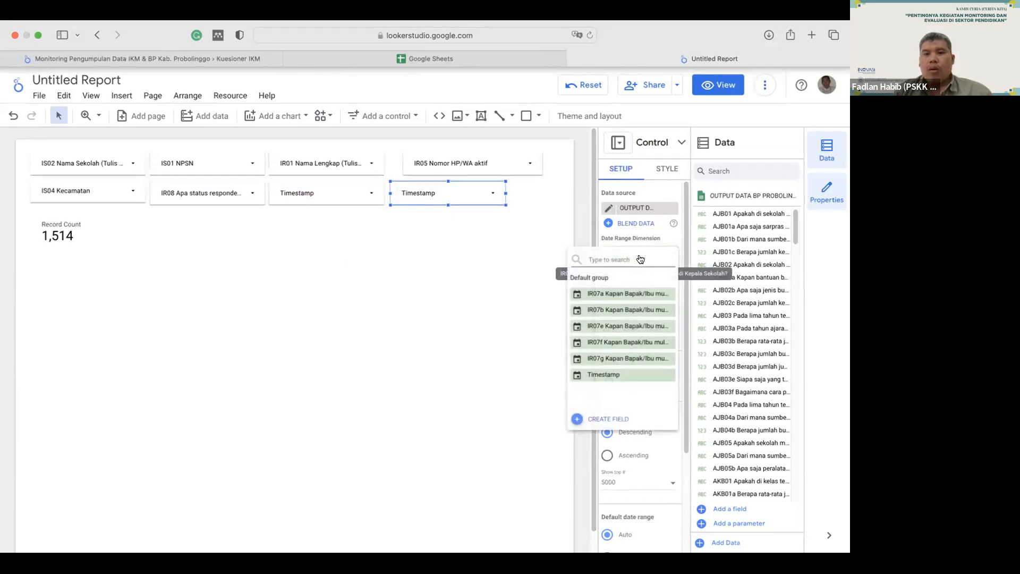
click(468, 293)
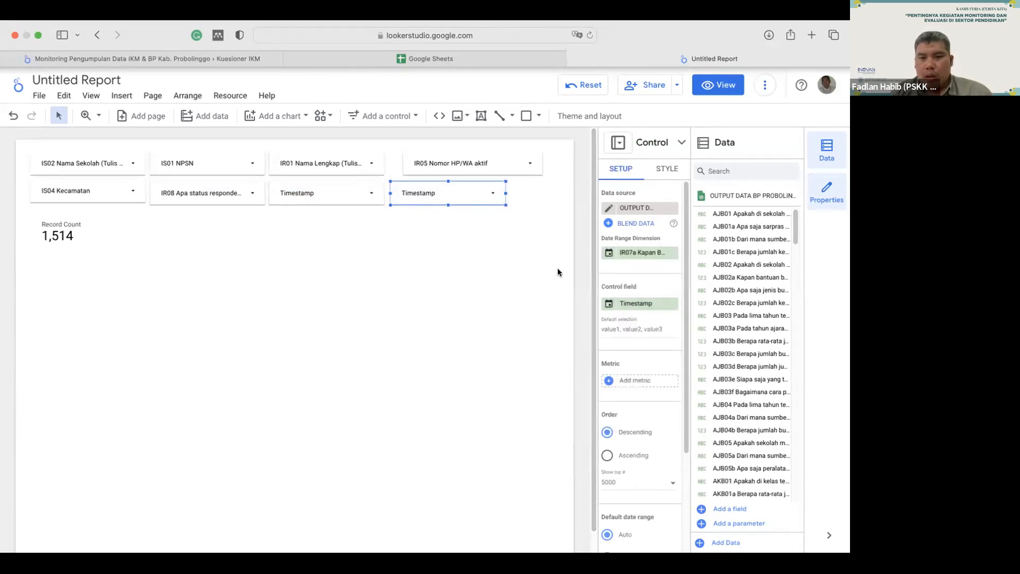
scroll(650, 316, down, 3)
scroll(649, 317, up, 3)
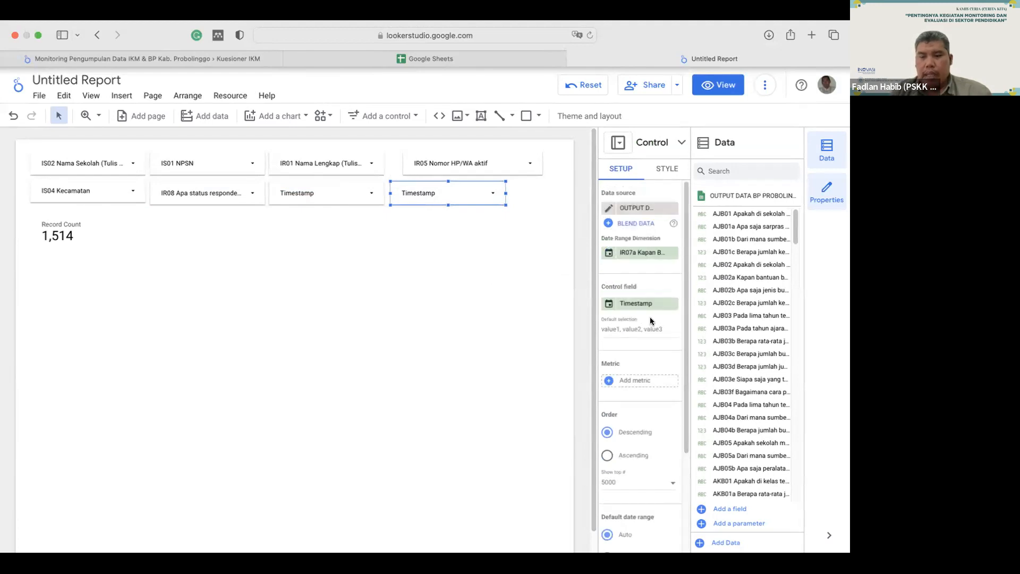
click(632, 258)
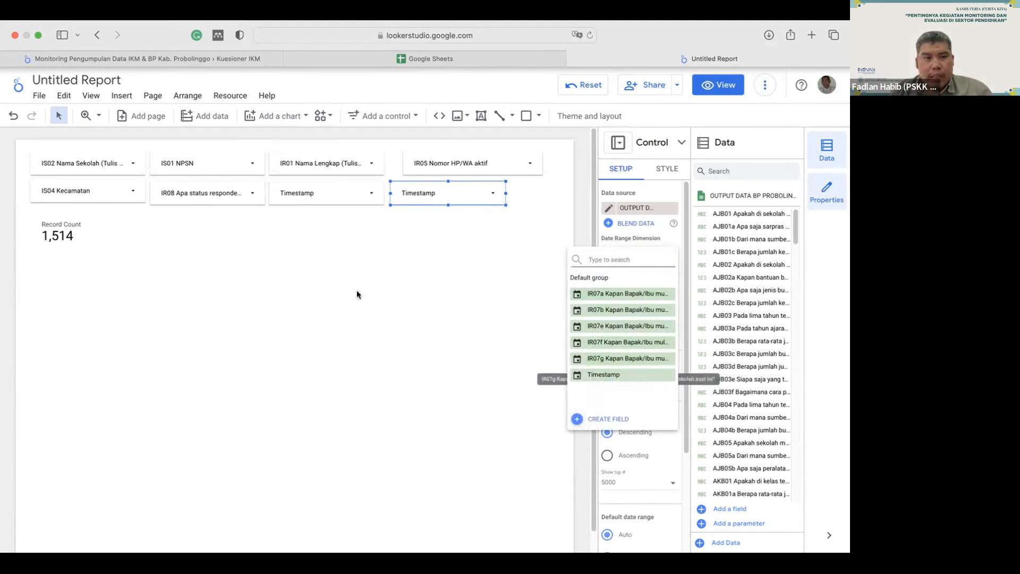
click(387, 298)
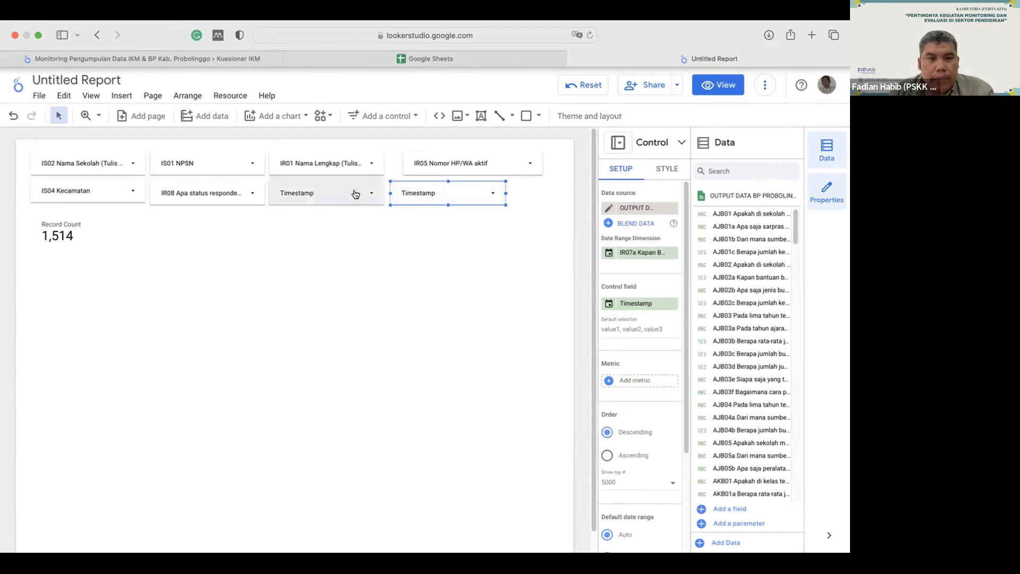
- Inspect the full-name, phone-number, respondent-status and NPSN filter controls on the report page
click(372, 165)
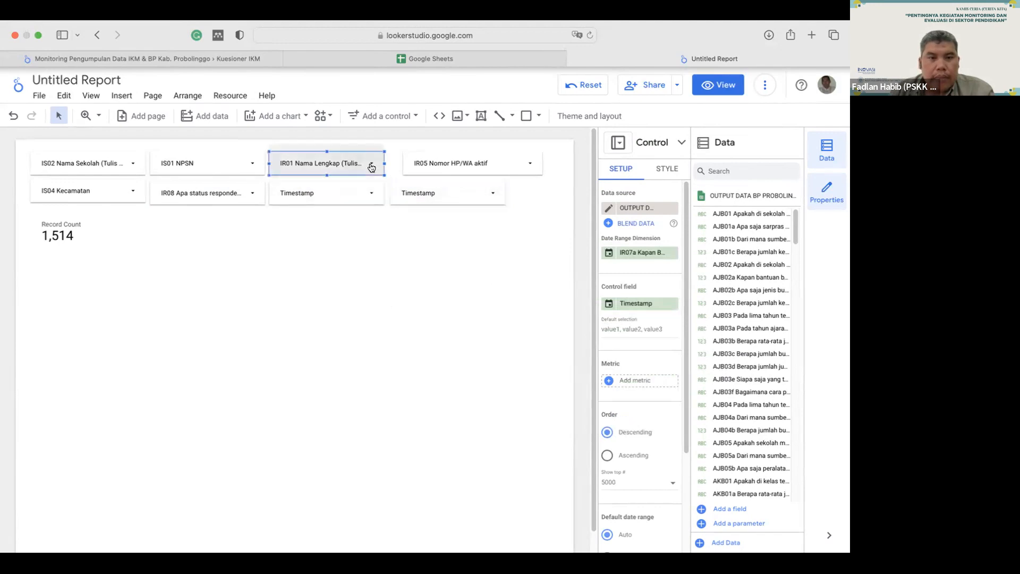
click(479, 172)
click(319, 282)
click(243, 195)
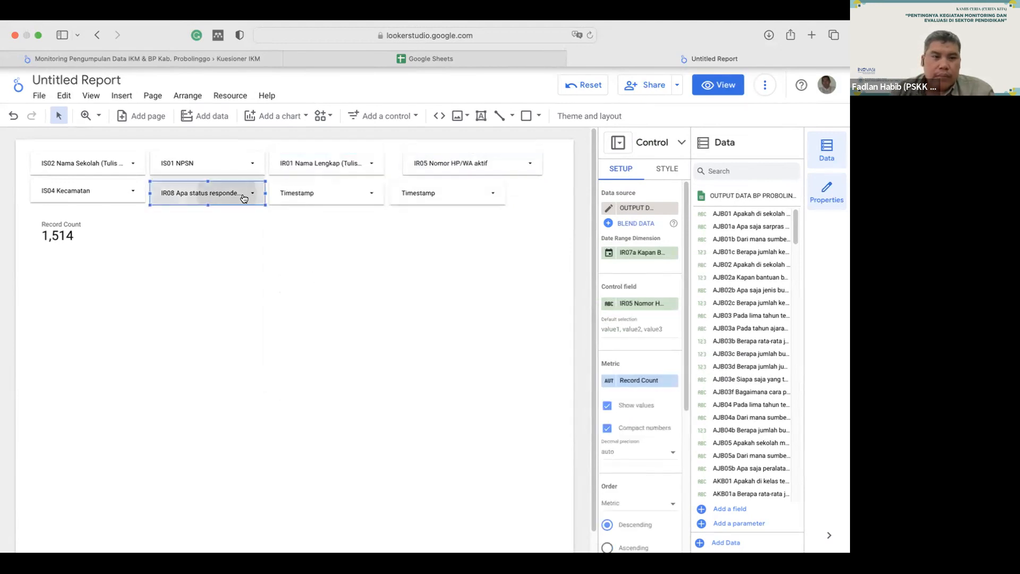
click(413, 274)
click(236, 161)
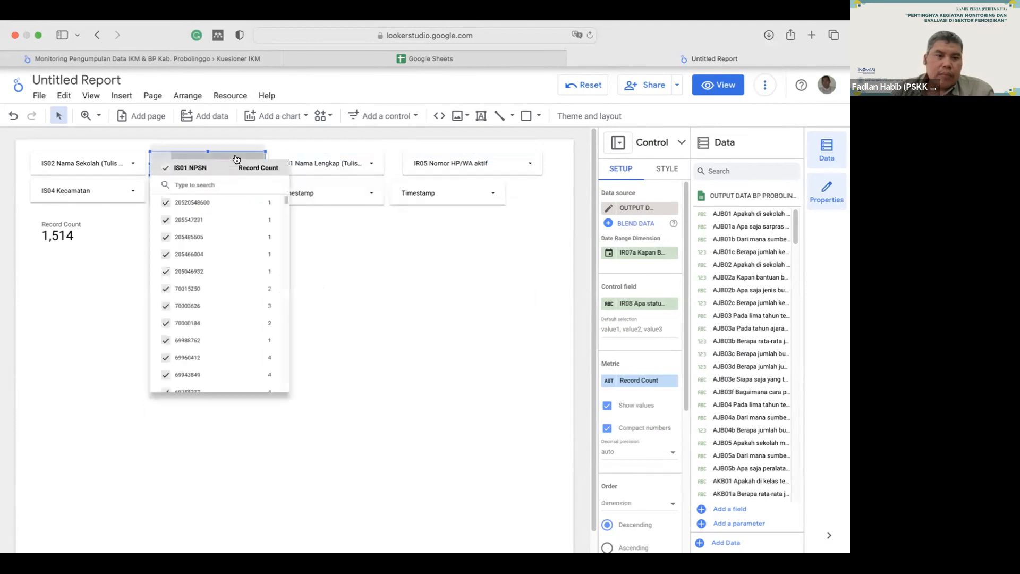
click(404, 281)
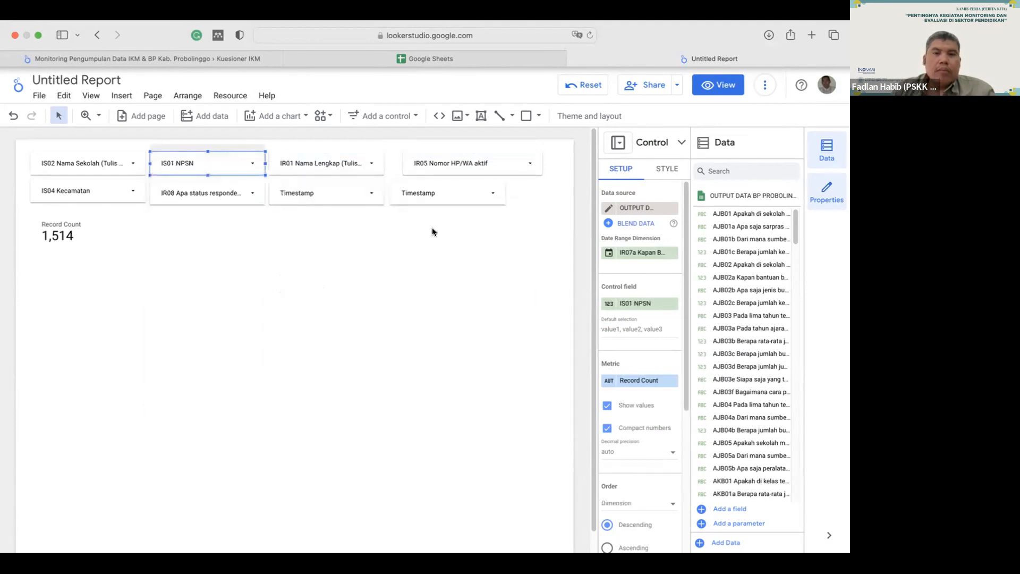
- Search the fields available as control field for the duplicated Timestamp filter for "masa"
click(477, 199)
click(563, 242)
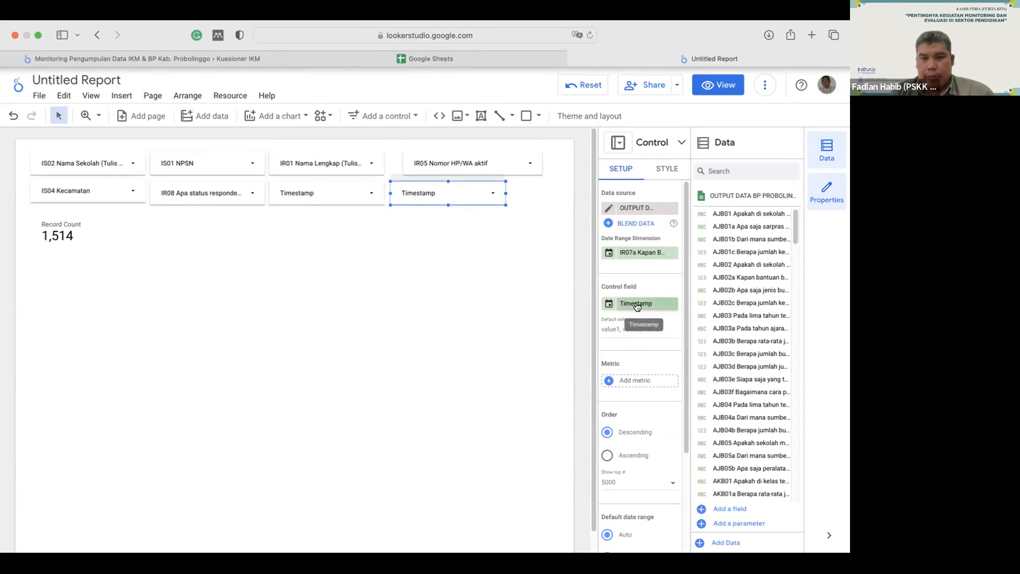
click(609, 305)
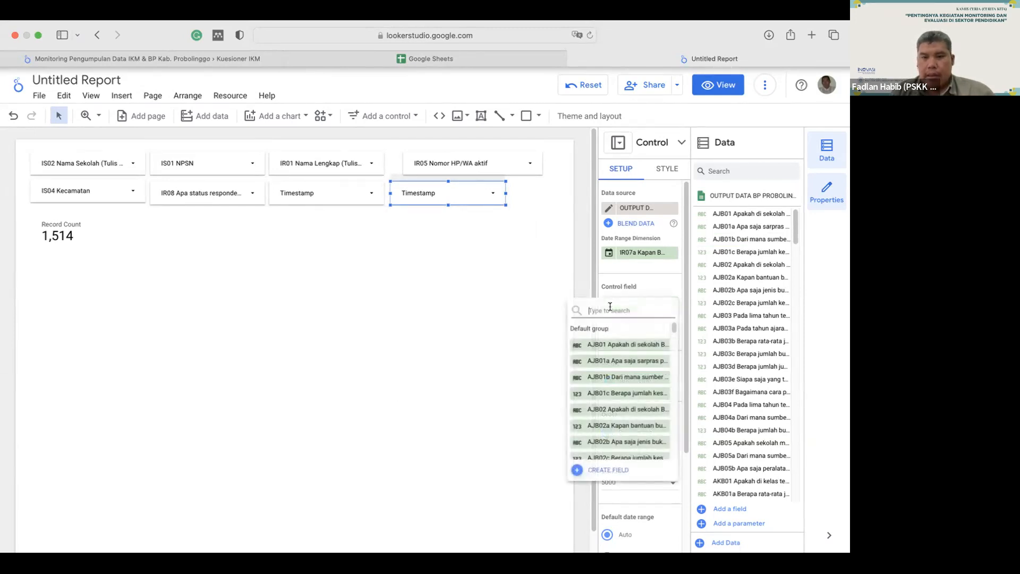
text(masa)
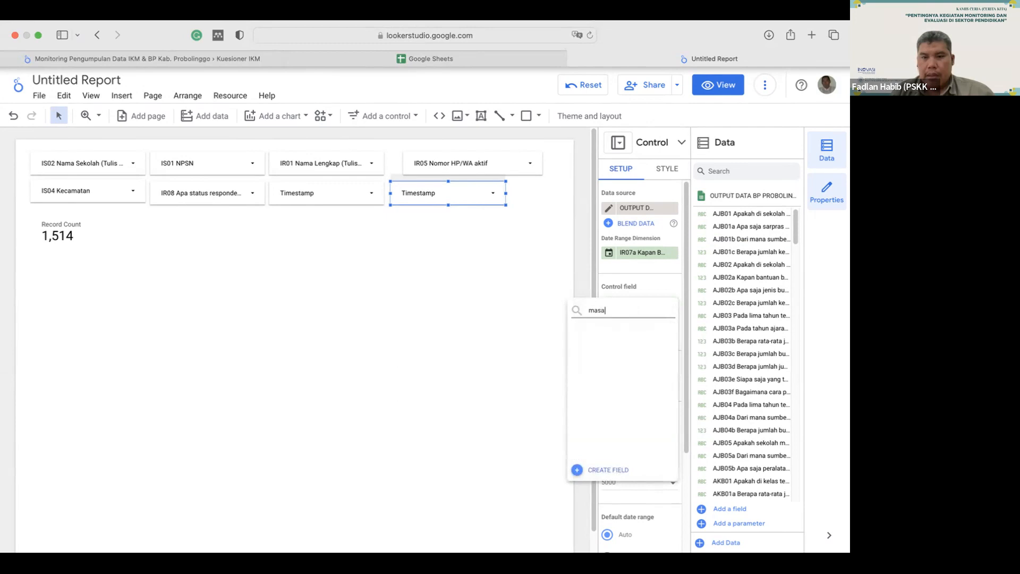
key(BackSpace)
key(BackSpace)
key(BackSpace)
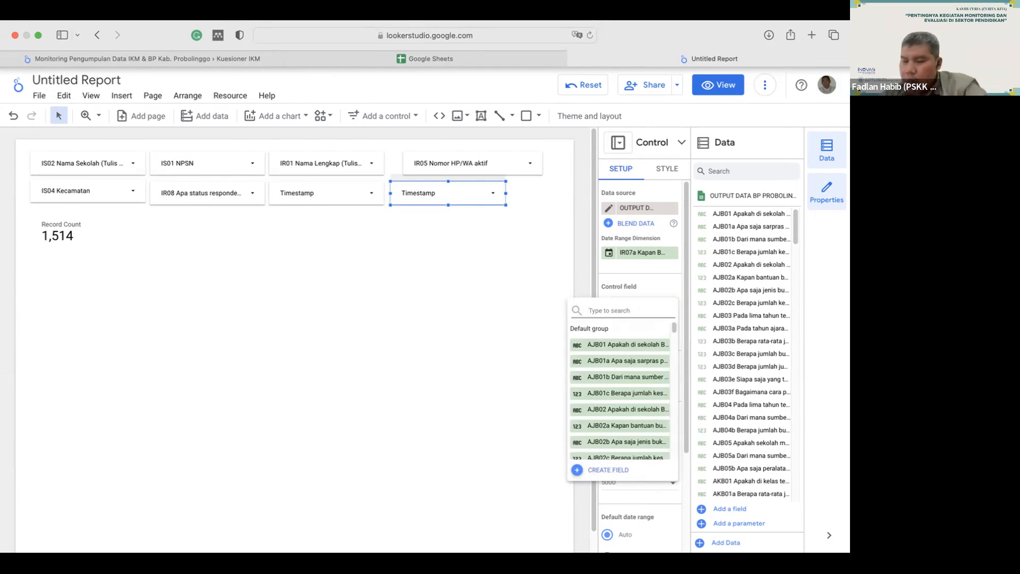
text(mas)
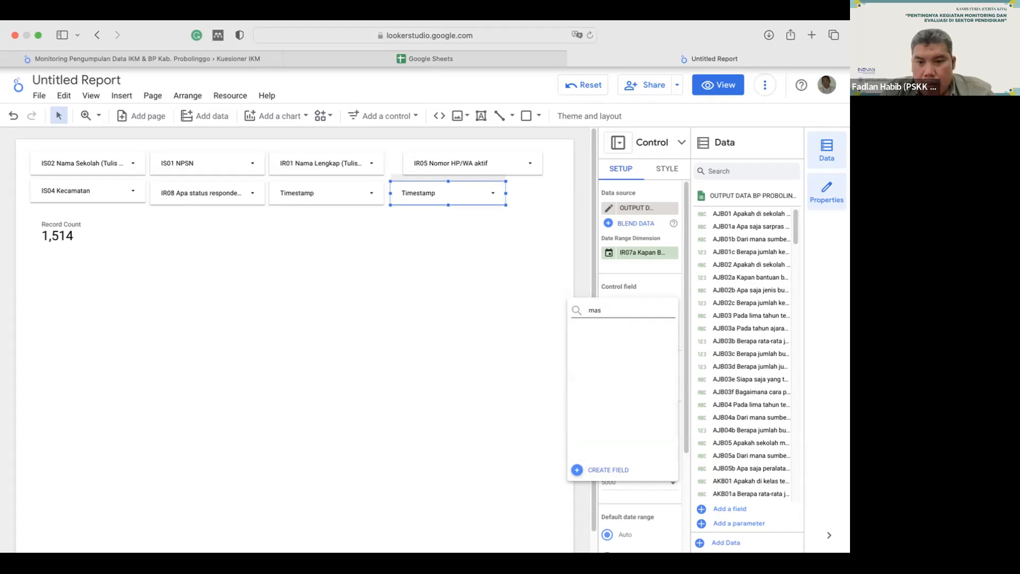
key(BackSpace)
key(BackSpace)
key(BackSpace)
key(BackSpace)
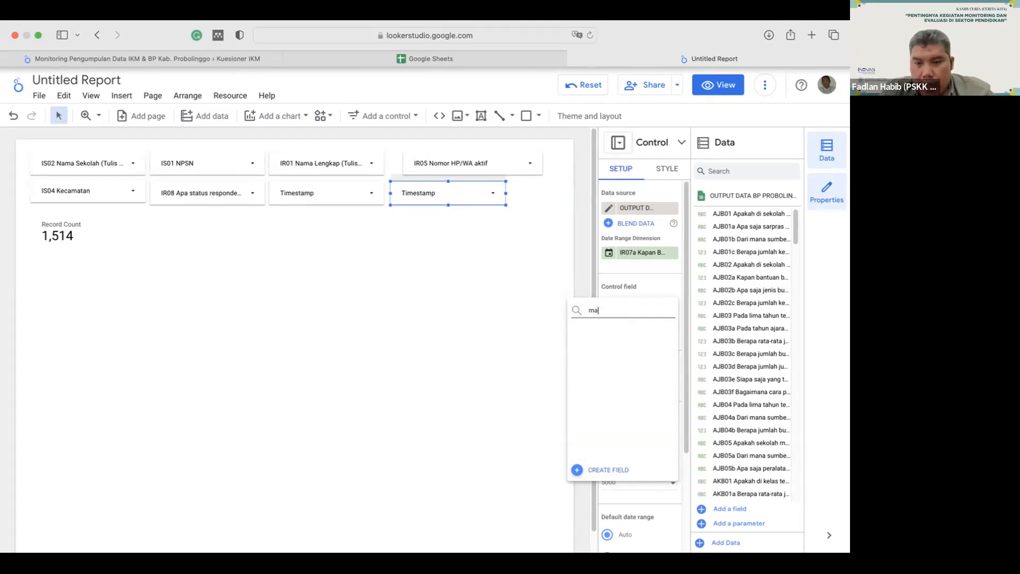
right_click(614, 311)
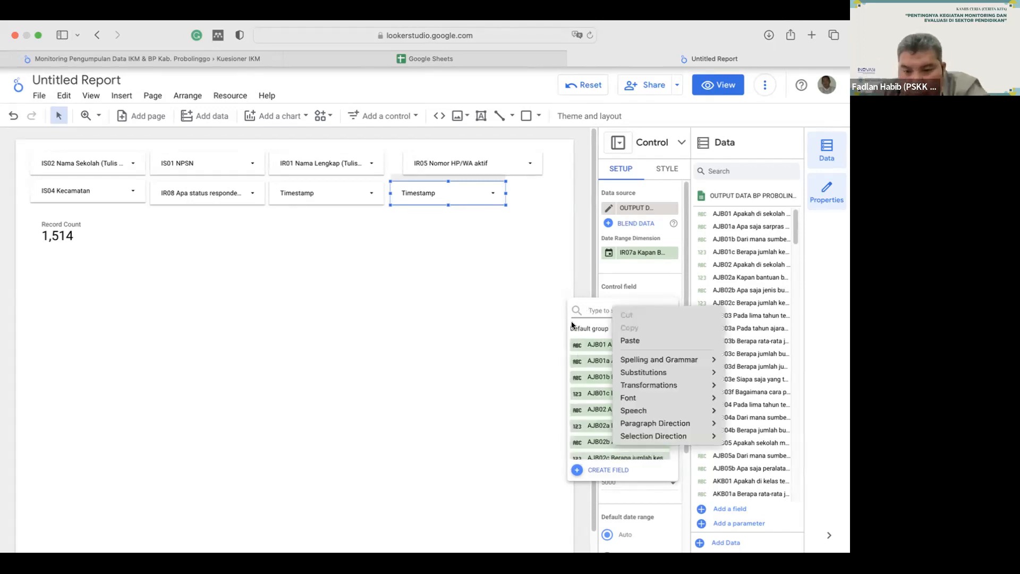
- Search the duplicated Timestamp filter's available control fields for "jabatan" and clear the search
click(591, 310)
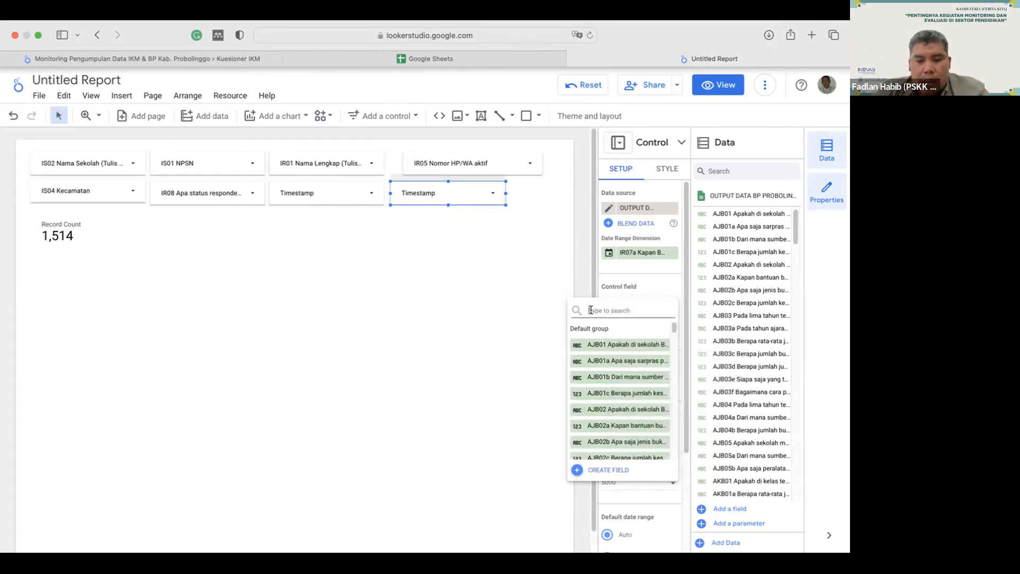
text(jabatan)
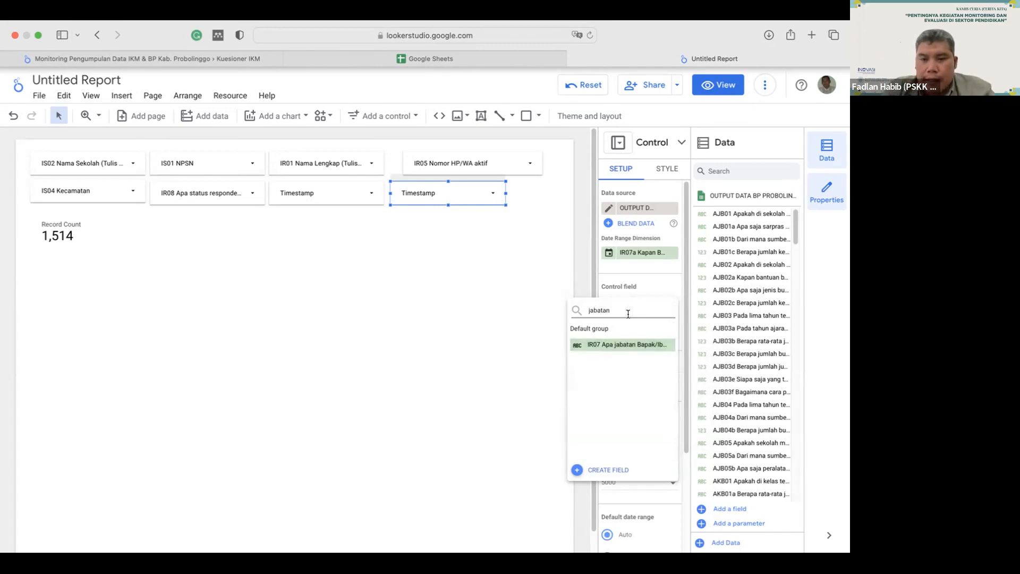
key(super+a)
key(BackSpace)
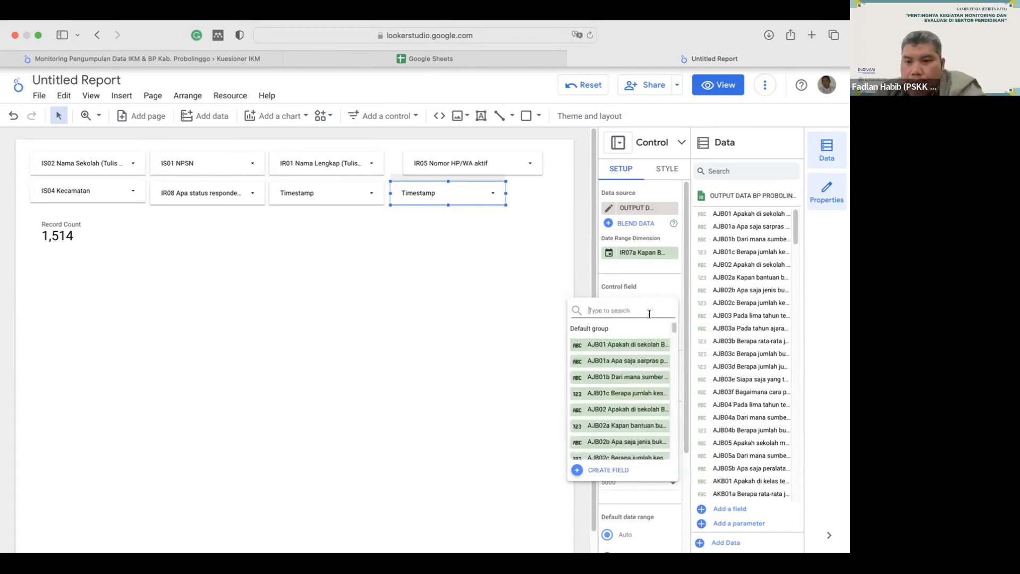
- Filter the data source fields by "ir" and make IR03 Umur the control field of the duplicated Timestamp filter
click(742, 167)
text(ir)
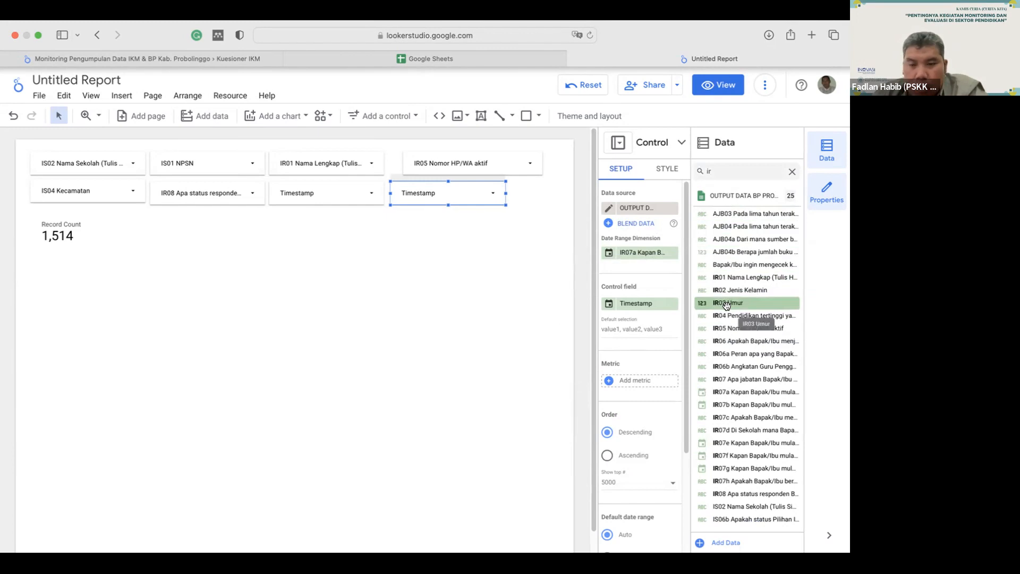
drag(650, 304, 649, 303)
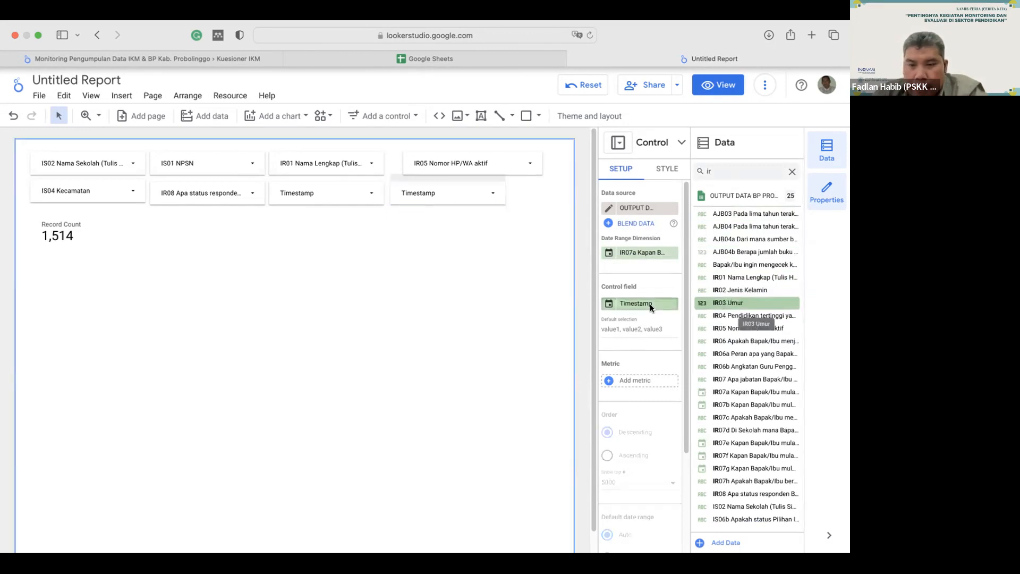
- Delete the Record Count scorecard from the report page
click(146, 241)
click(50, 218)
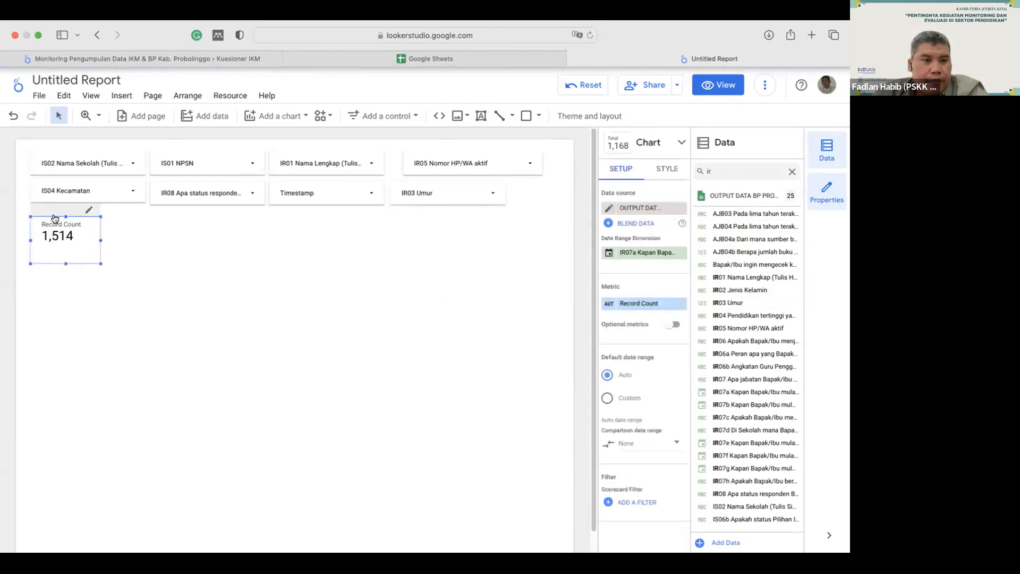
key(Delete)
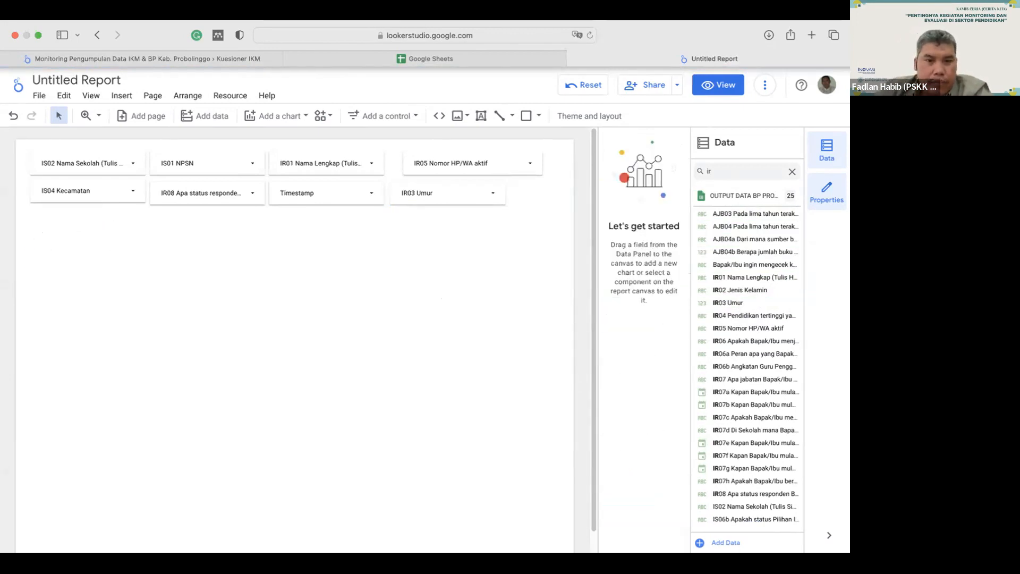
- Move the IR03 Umur filter control below the IS04 Kecamatan filter and duplicate it twice
drag(436, 183, 91, 216)
drag(180, 280, 84, 223)
key(super+d)
key(super+d)
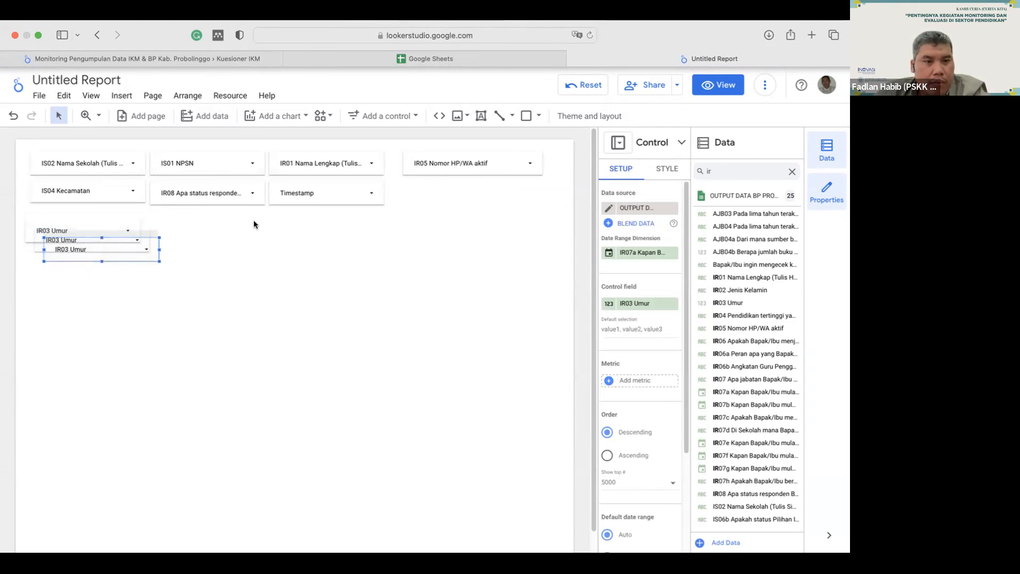
- Line up the two IR03 Umur copies beside the original to form a third row of filter controls
drag(151, 239, 250, 222)
drag(250, 221, 249, 219)
click(134, 249)
click(252, 286)
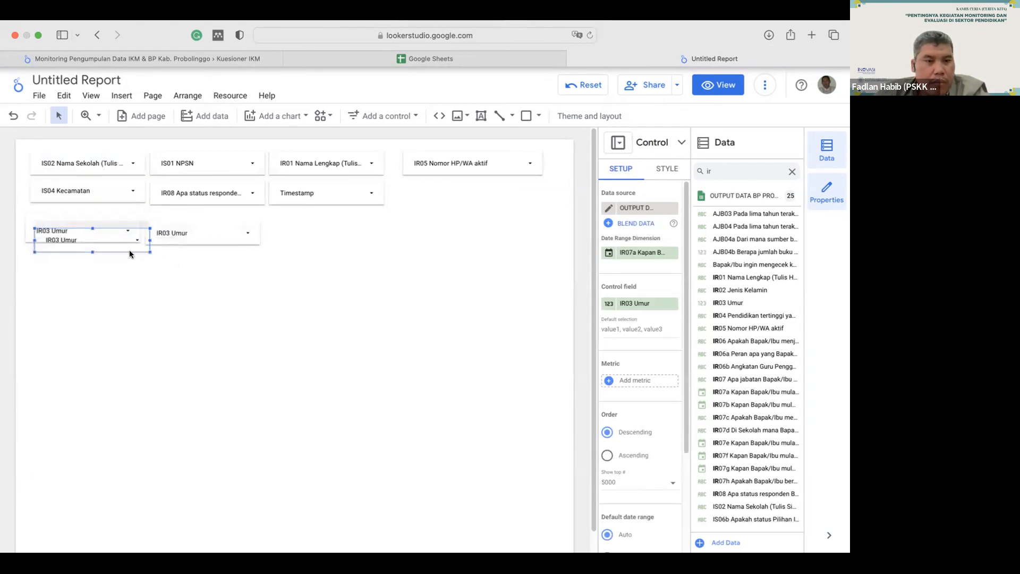
drag(374, 248, 365, 240)
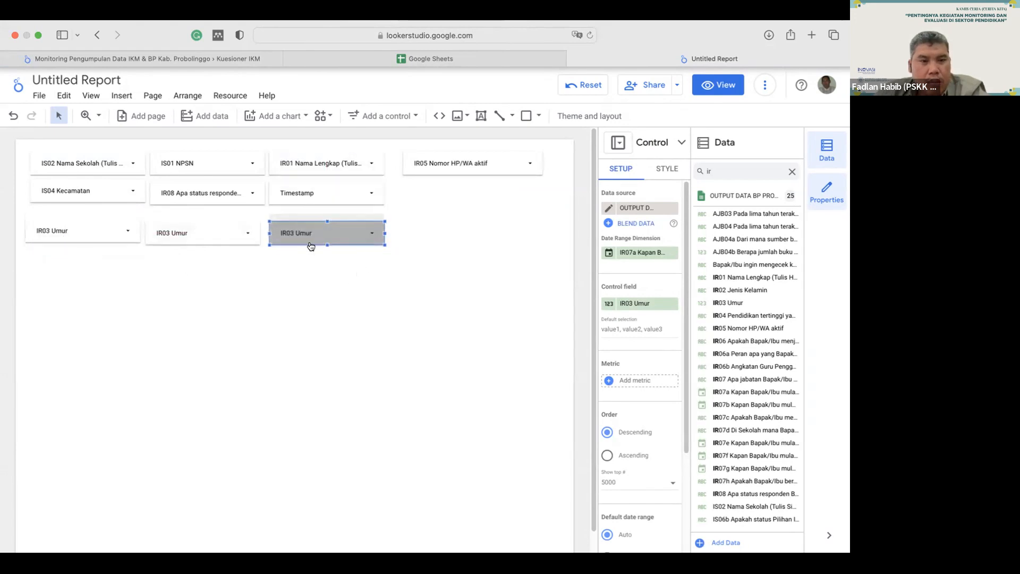
- Set the control field of the middle IR03 Umur filter to the IR07a Kapan Bapak/Ibu date field
click(234, 223)
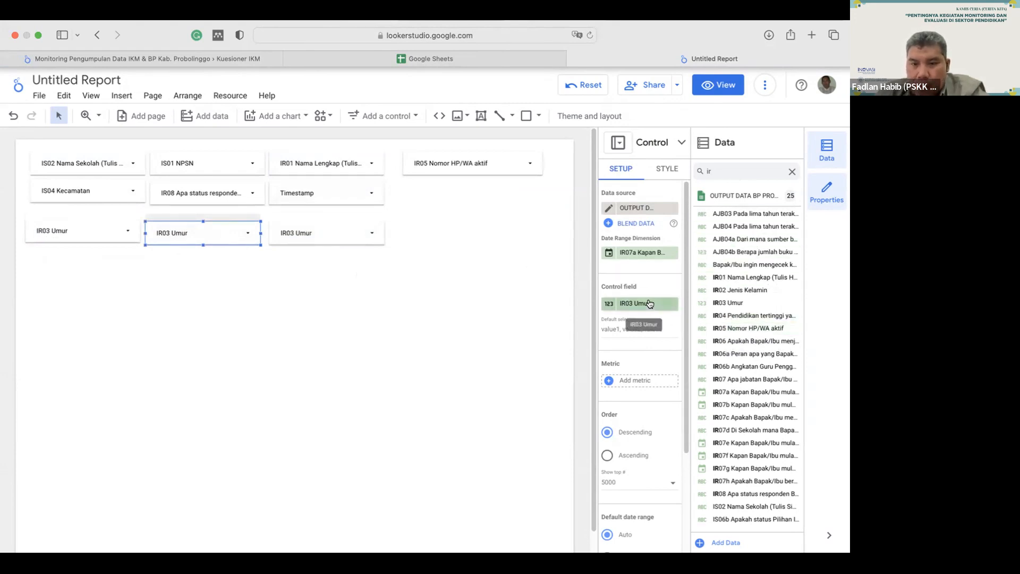
click(649, 305)
text(ir07)
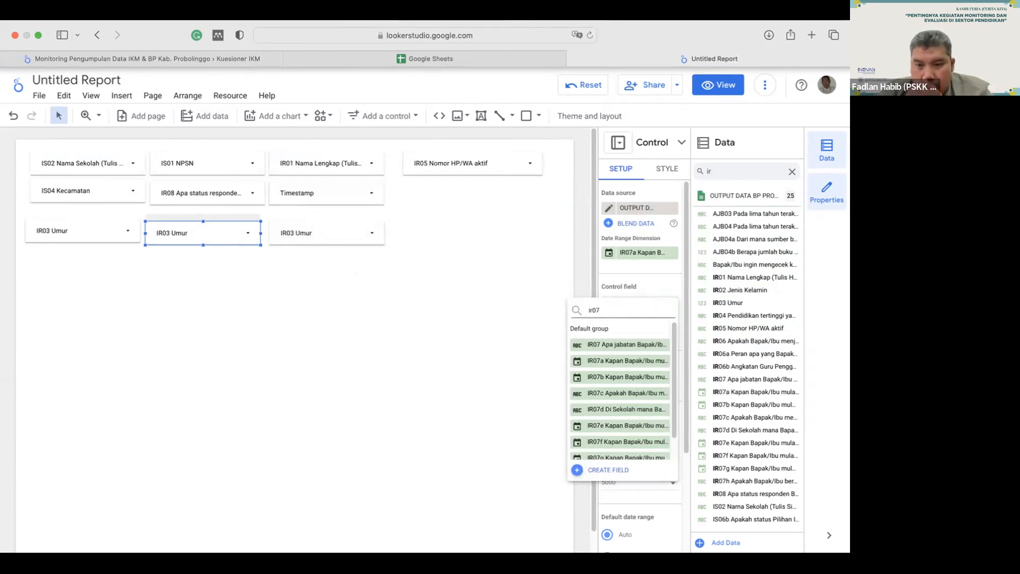
click(640, 361)
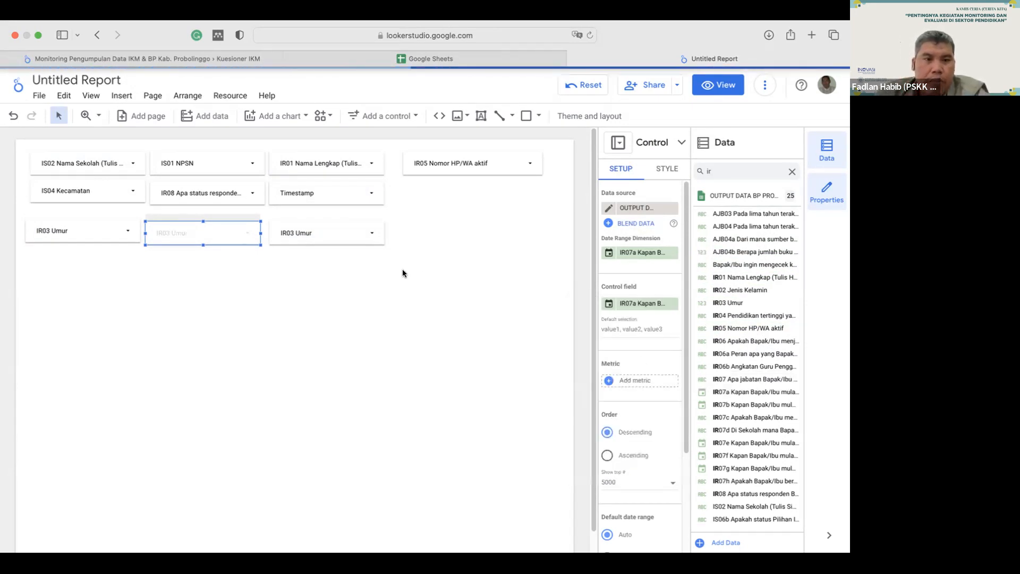
- Set the control field of the last IR03 Umur filter in the third row to the IR07b Kapan Bapak/Ibu date field
click(332, 223)
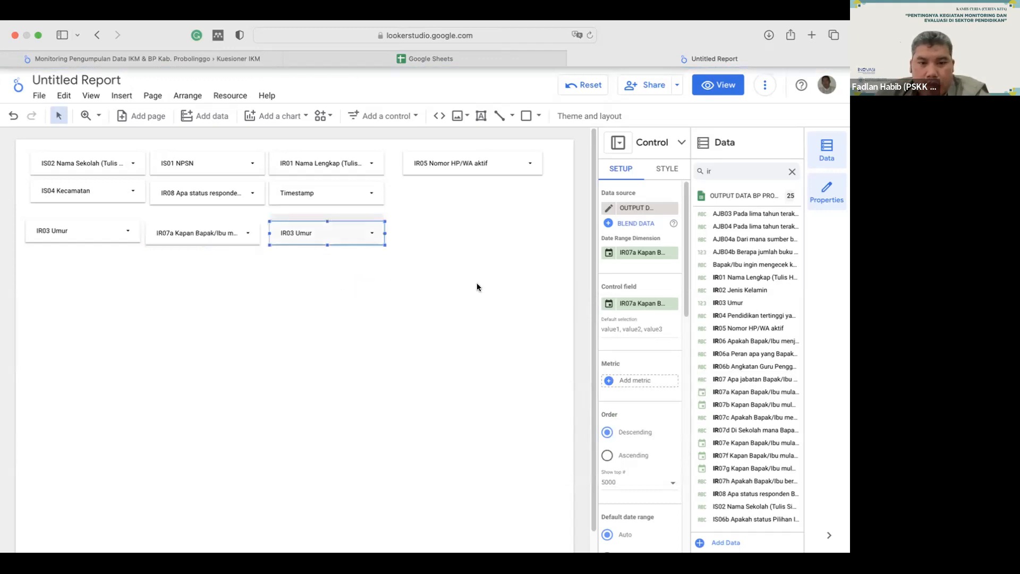
click(642, 303)
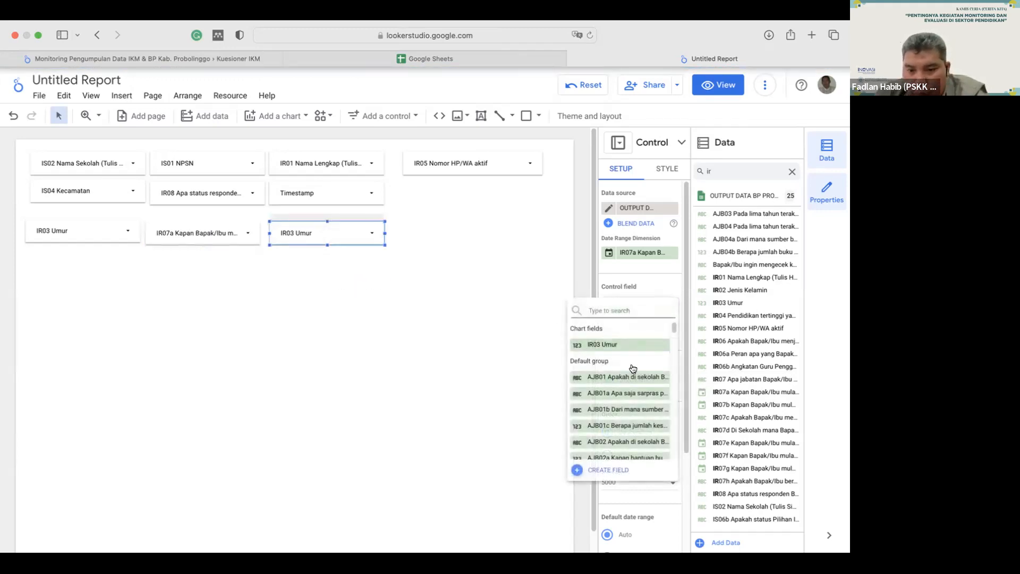
text(i)
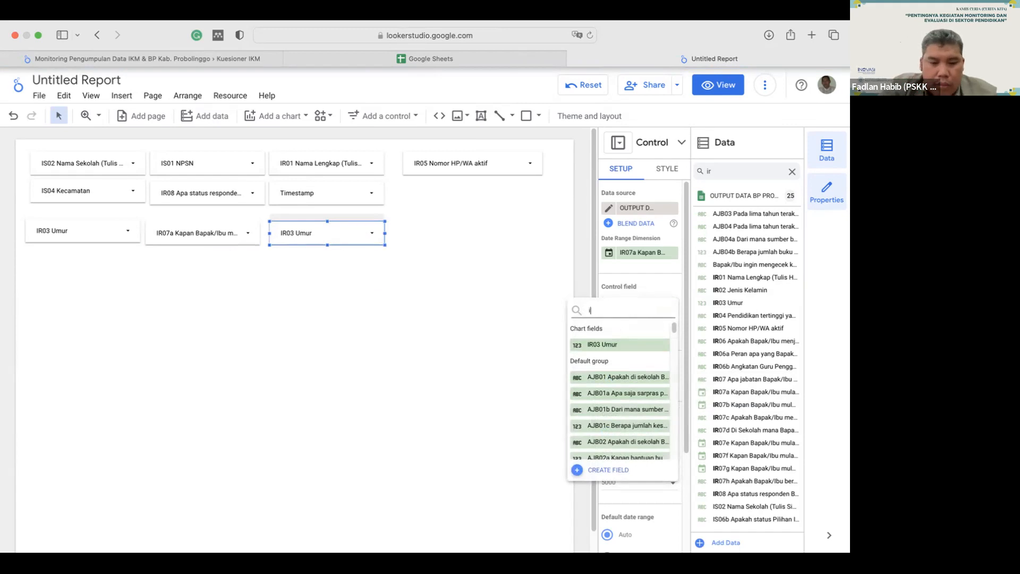
text(r07)
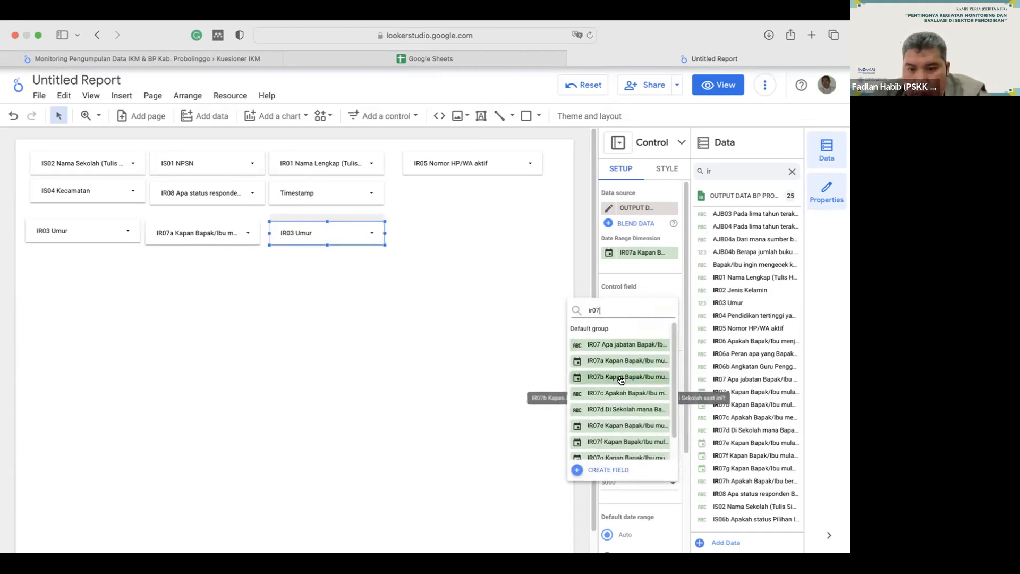
click(624, 376)
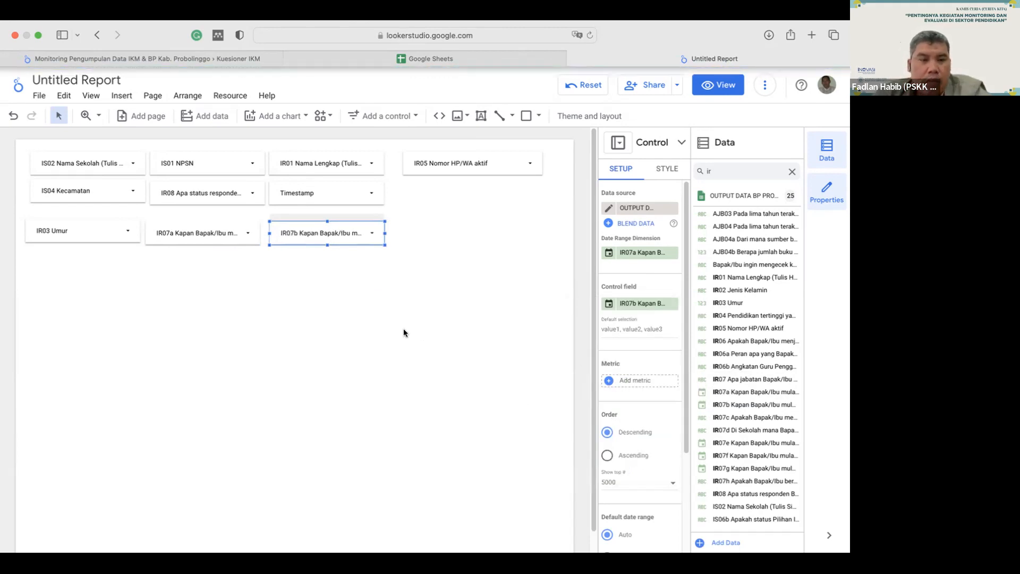
- Check the list of values offered by the IR03 Umur filter
click(126, 234)
click(126, 234)
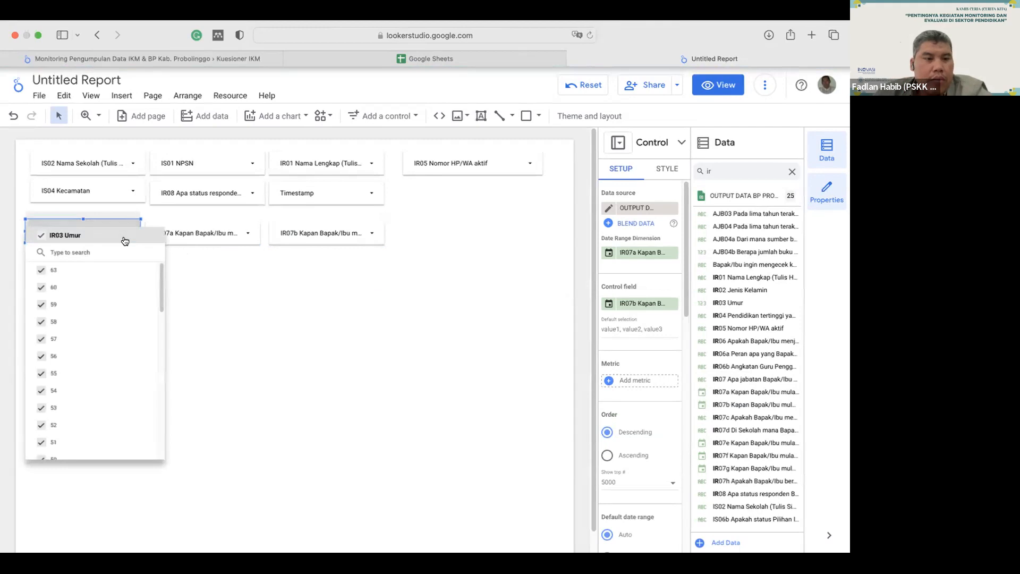
click(352, 315)
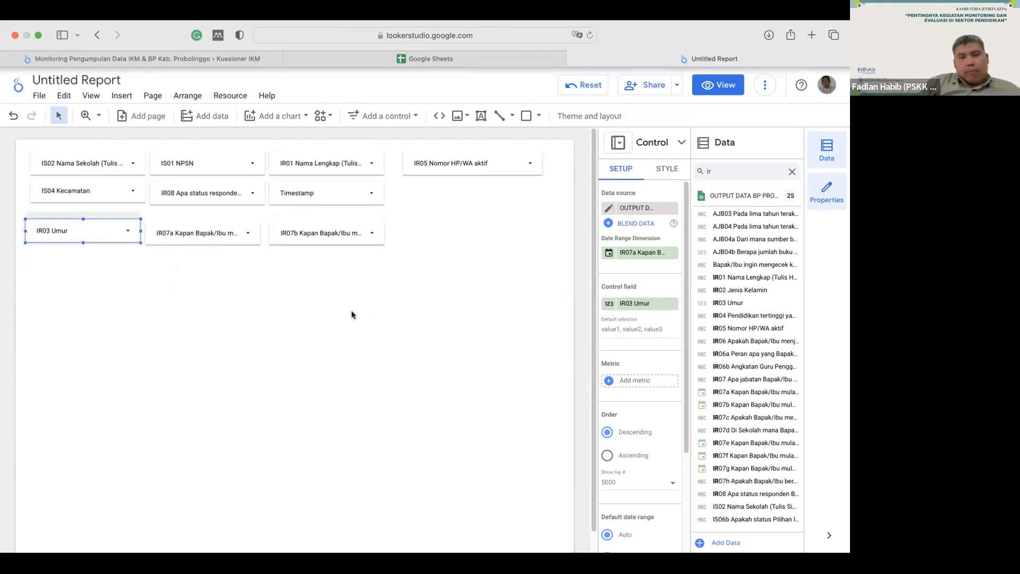
- Duplicate the IR07b Kapan Bapak/Ibu filter and place the copy at the end of the third row
click(334, 221)
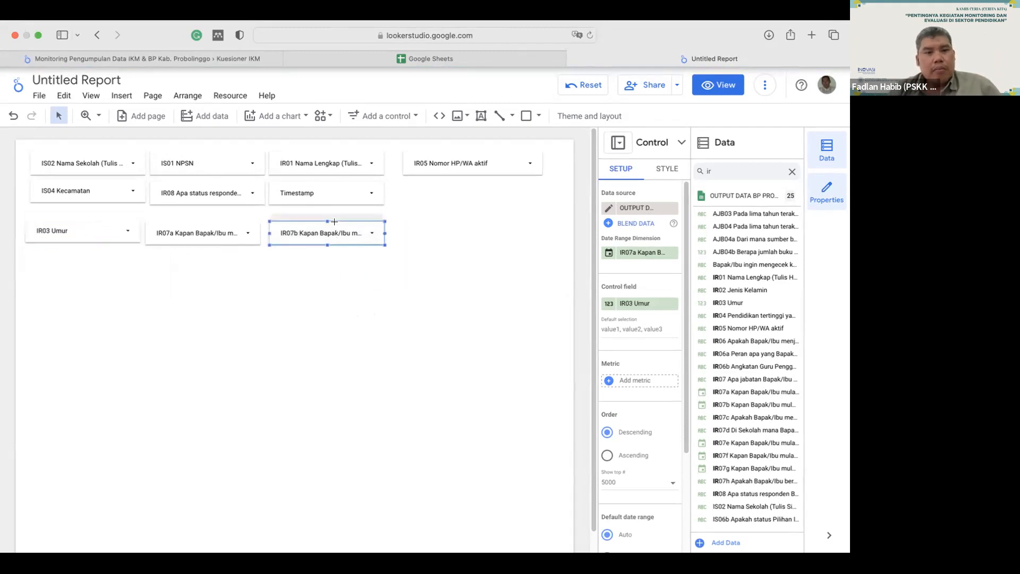
key(super+c)
key(super+v)
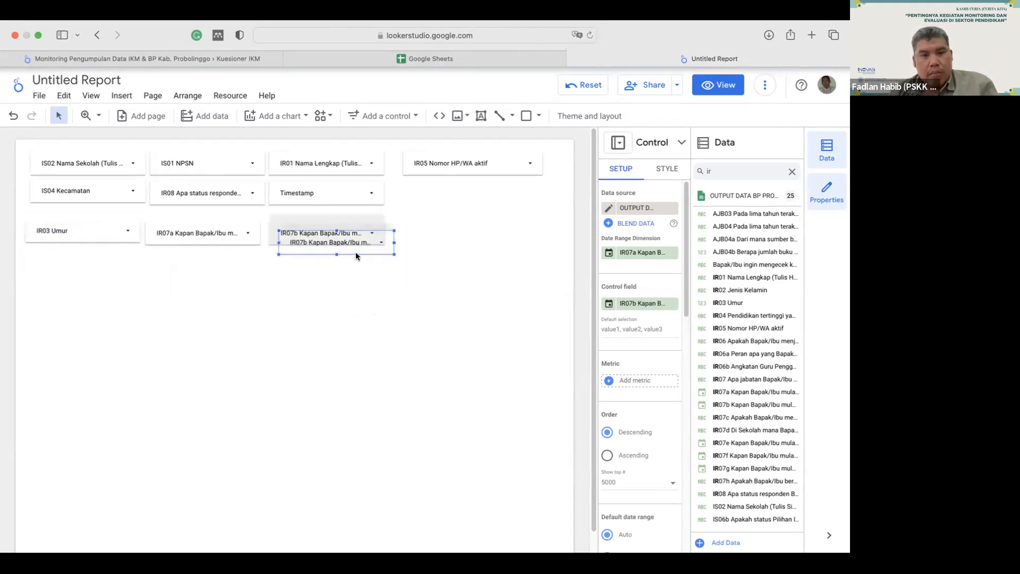
drag(360, 253, 473, 238)
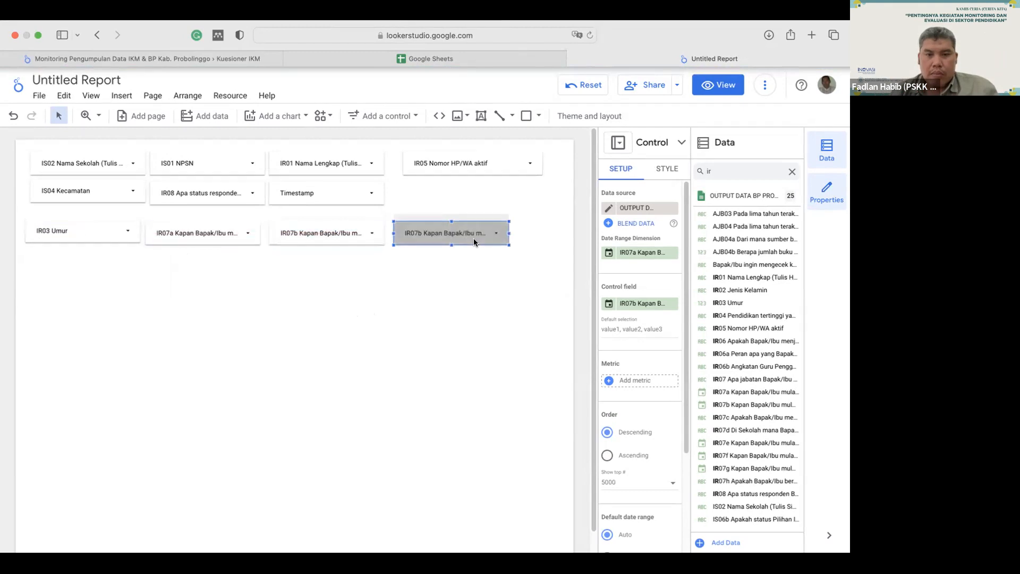
- Set the control field of the copied IR07b filter to IR07c Apakah Bapak/Ibu
click(628, 304)
text(ir07c)
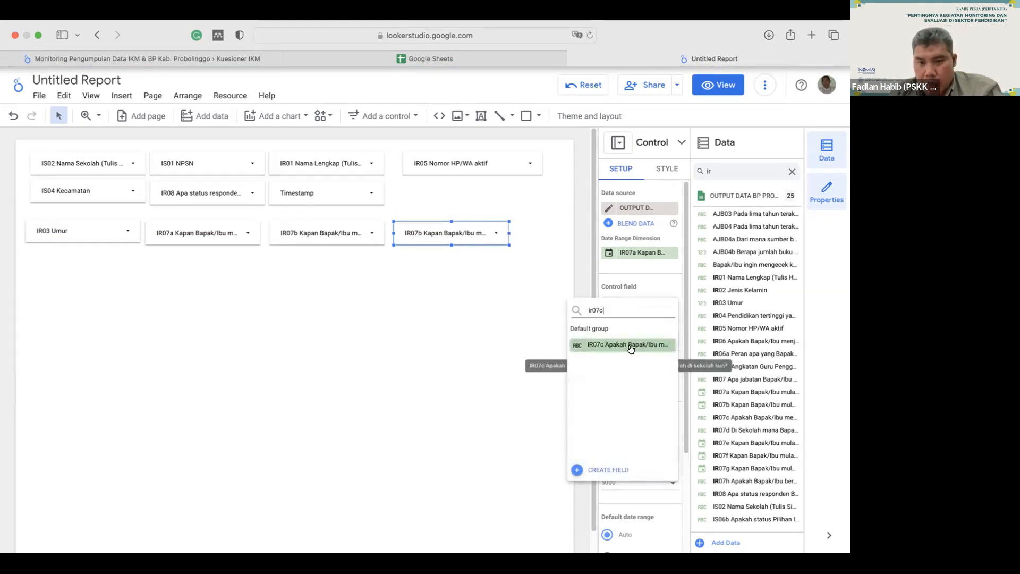
click(631, 346)
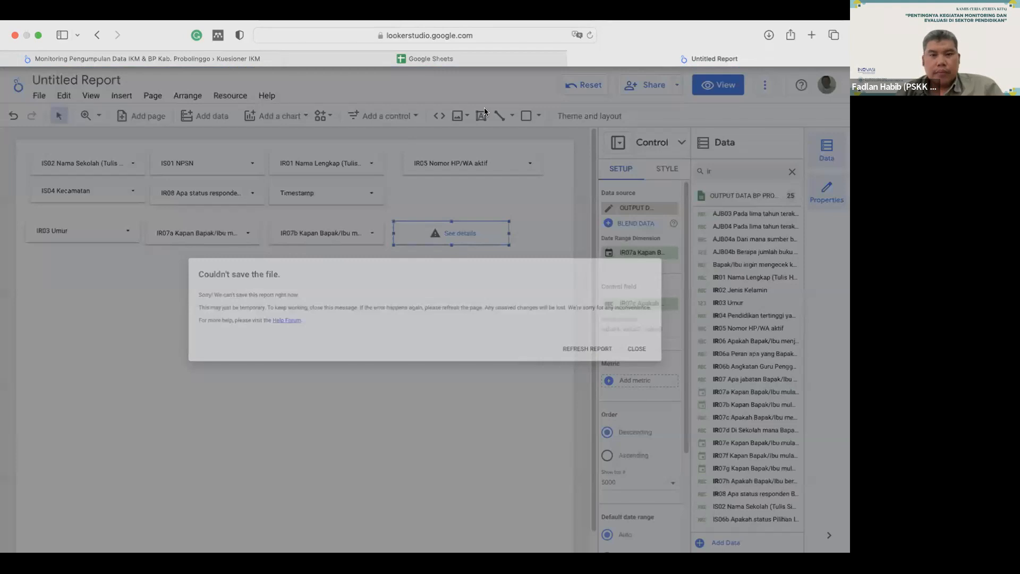
- Refresh the report from the save error message and reload the page
click(587, 349)
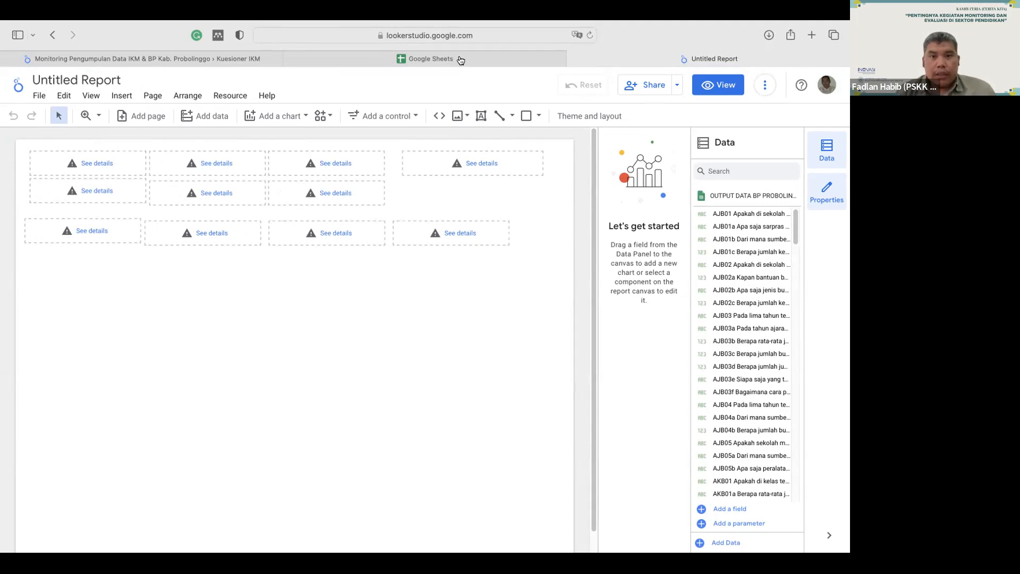
click(587, 35)
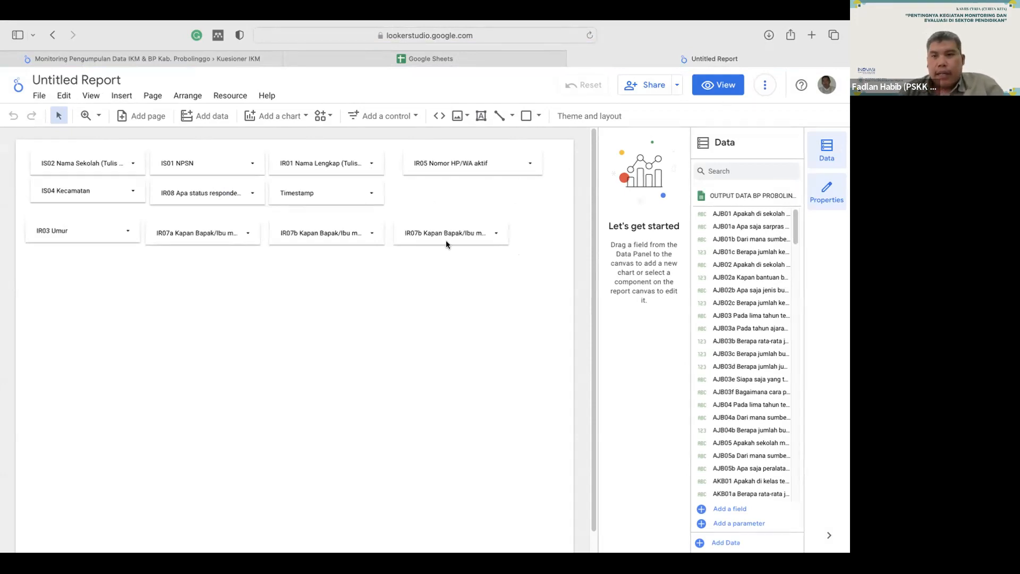
- Narrow all four filter controls of the third row together to make room for another one
drag(391, 285, 133, 239)
drag(89, 213, 396, 231)
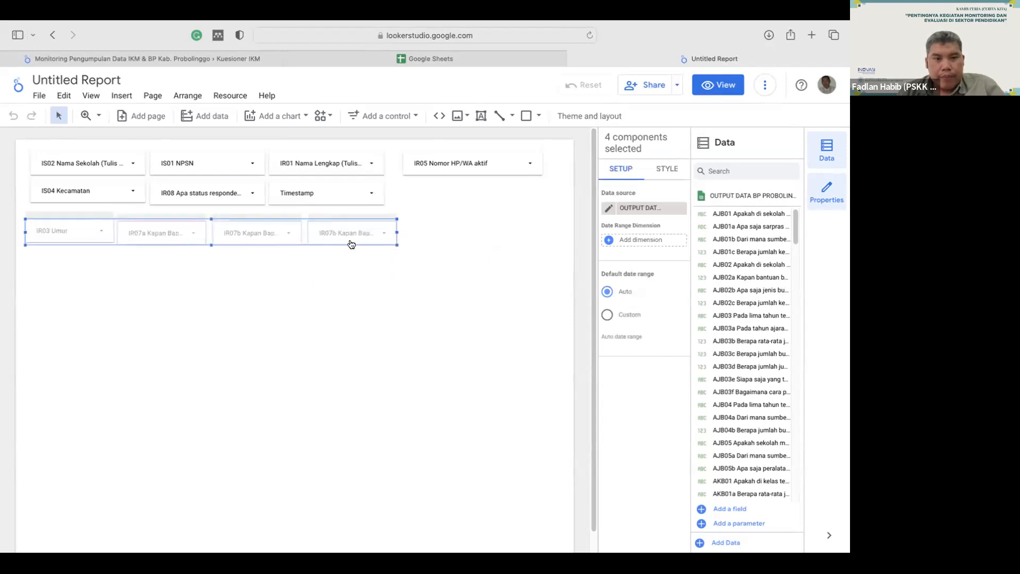
click(363, 294)
- Set the control field of the last filter in the narrowed third row to IR07c Apakah Bapak/Ibu
click(364, 223)
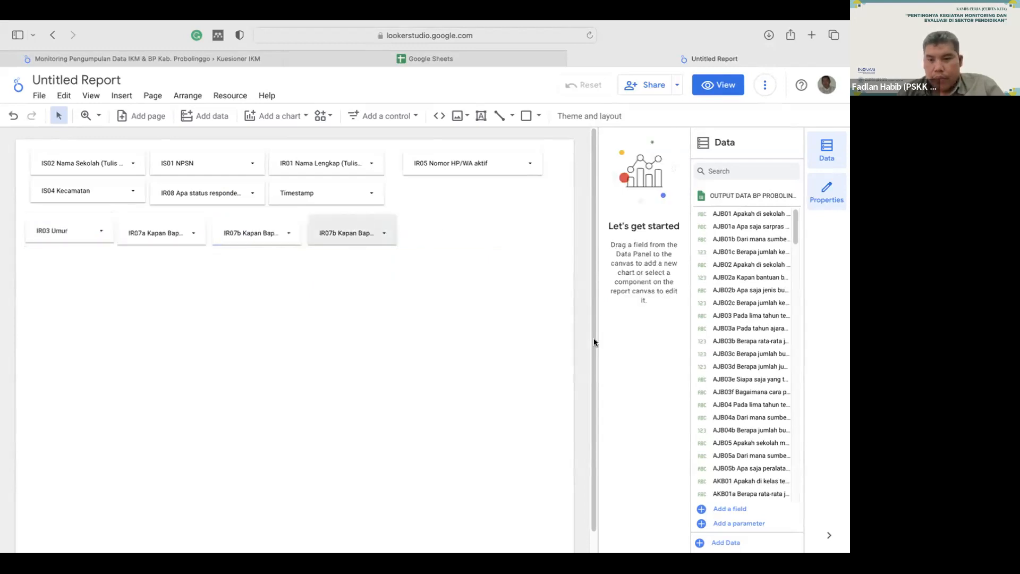
click(639, 304)
click(639, 306)
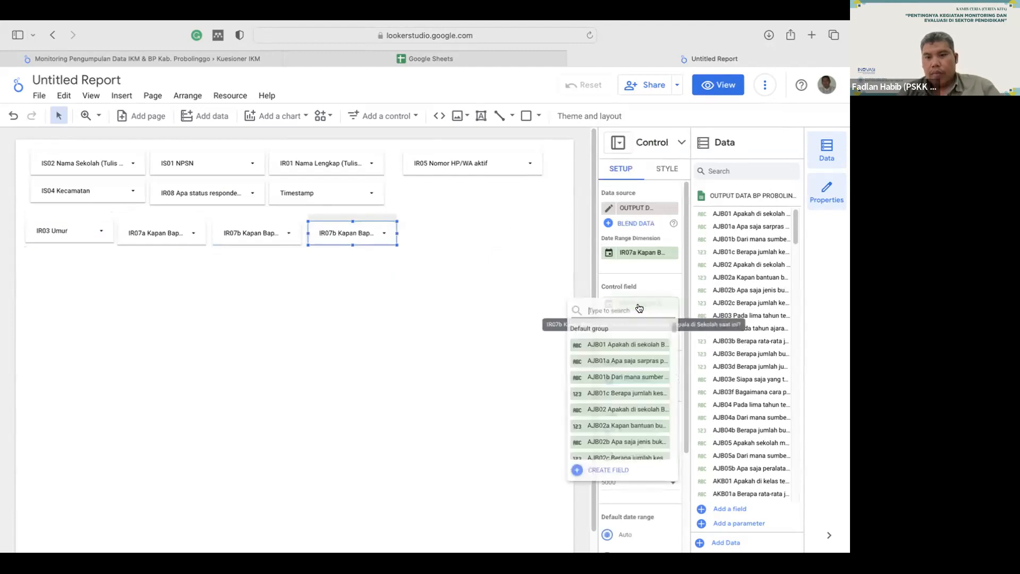
text(ir07c)
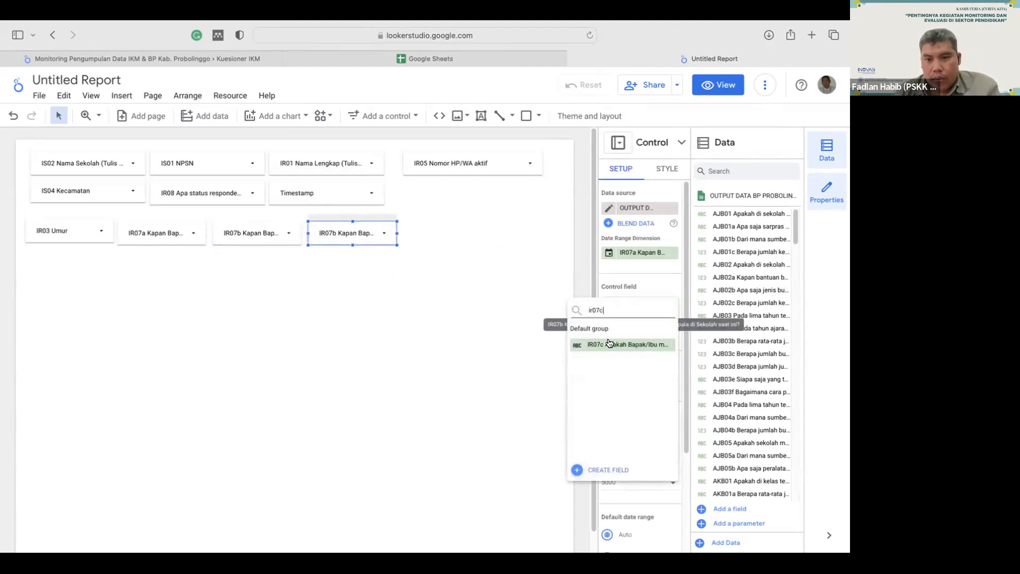
click(622, 344)
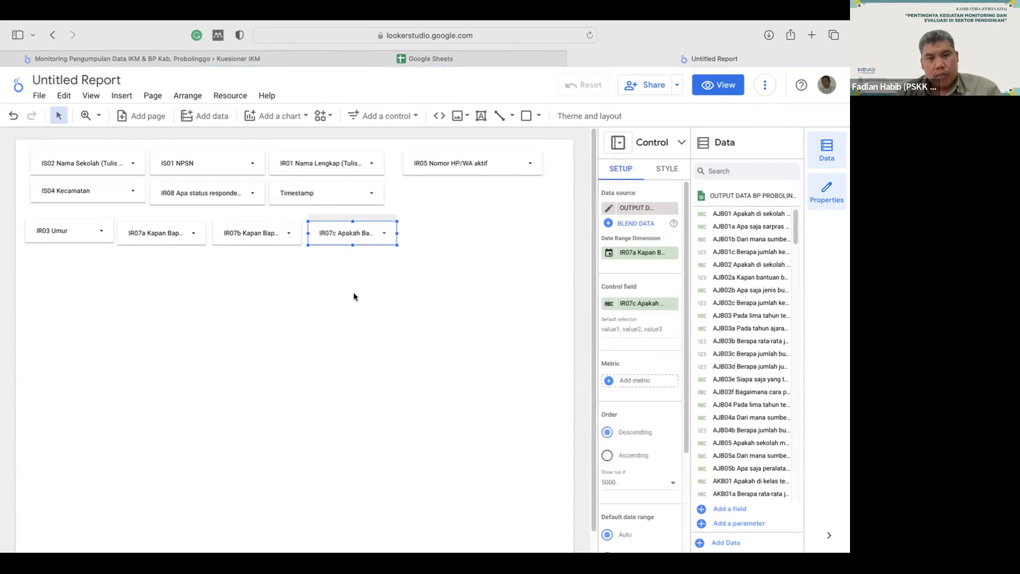
- Duplicate the IR07c Apakah filter and place the copy beside it as the fifth control in the row
drag(425, 290, 347, 222)
key(super+v)
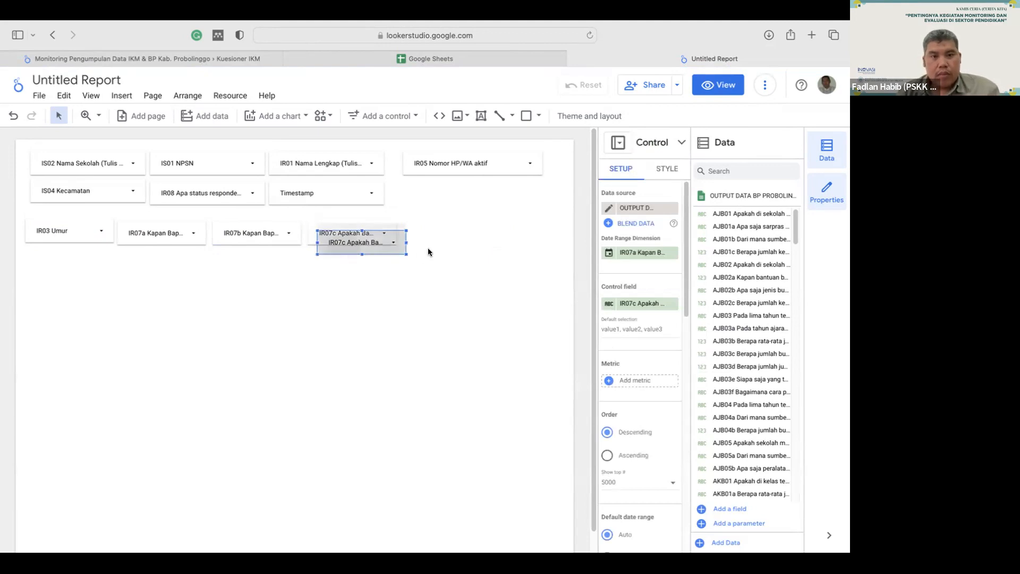
drag(351, 252, 438, 248)
- Set the control field of the fifth filter in the third row to IR07d Di Sekolah mana
click(632, 304)
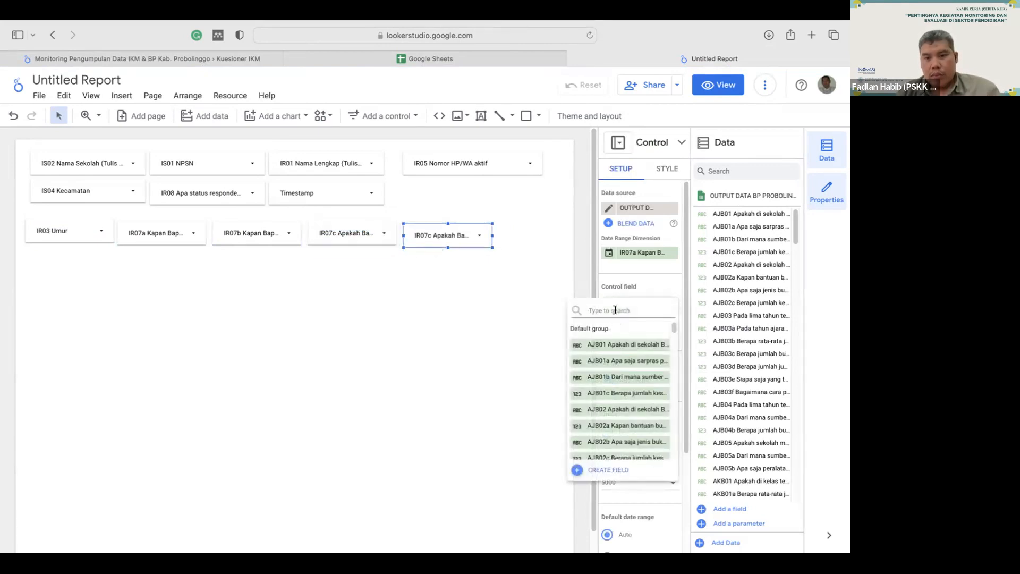
text(ir)
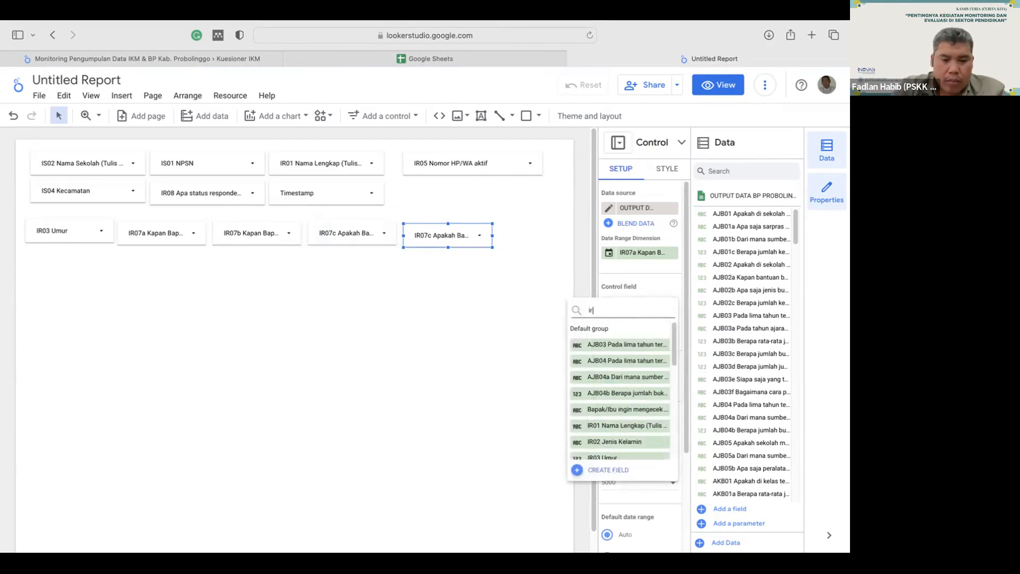
text(07d)
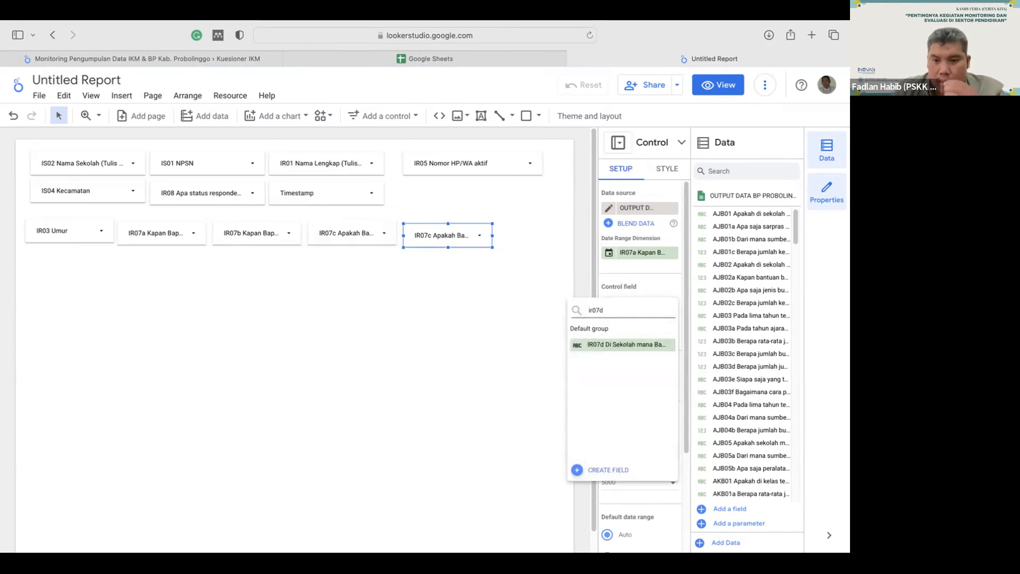
click(619, 344)
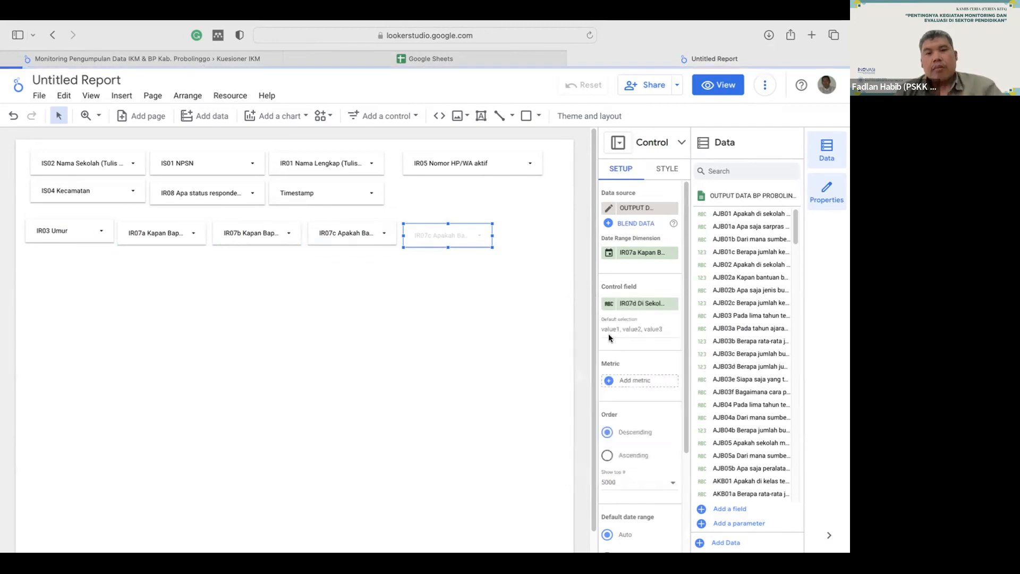
click(386, 334)
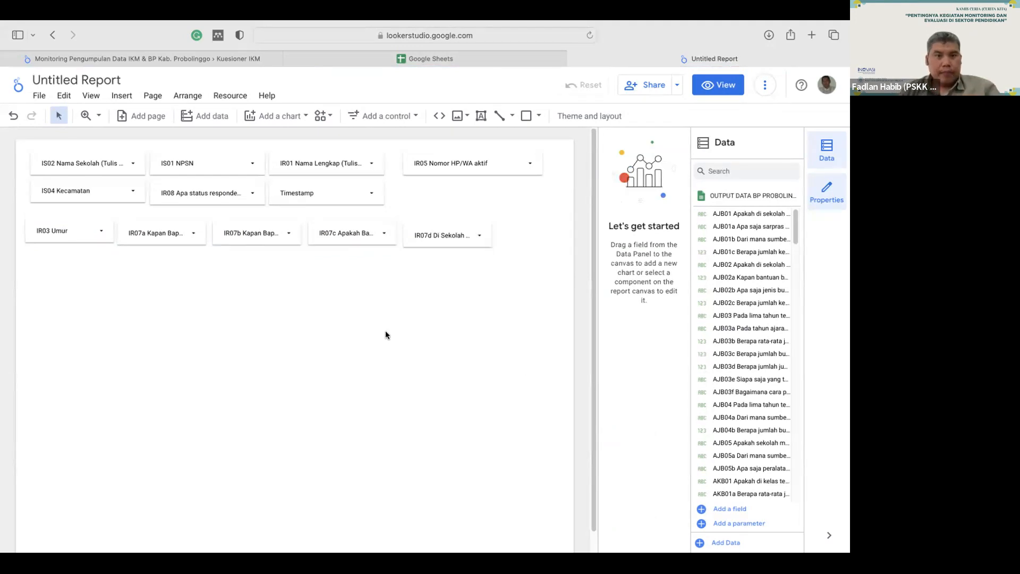
- Check the answer options offered by the IR07c Apakah filter
click(358, 237)
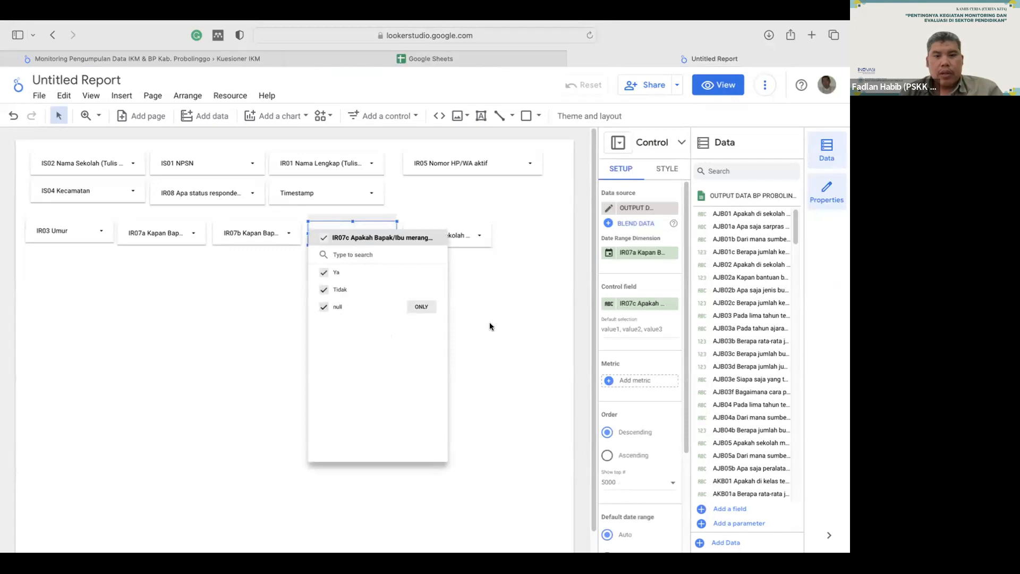
click(519, 333)
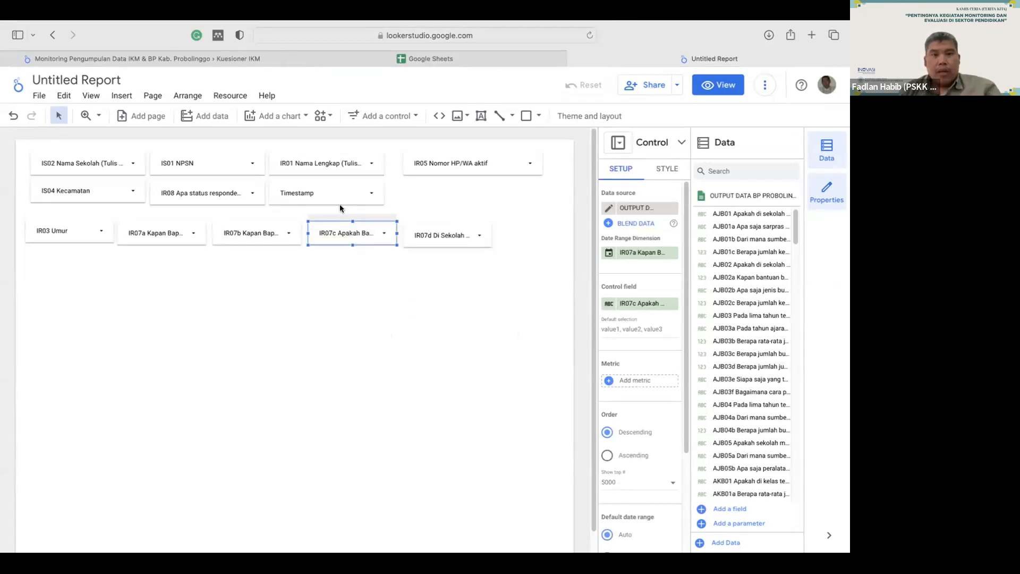
- Add a plain table chart below the third row of filters and refresh the report after the save error
click(280, 118)
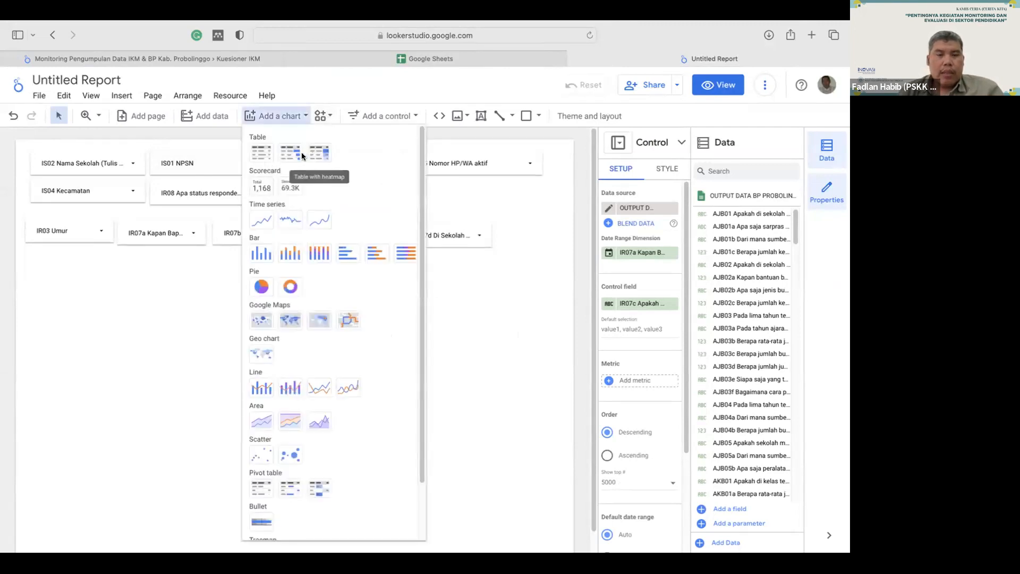
click(261, 155)
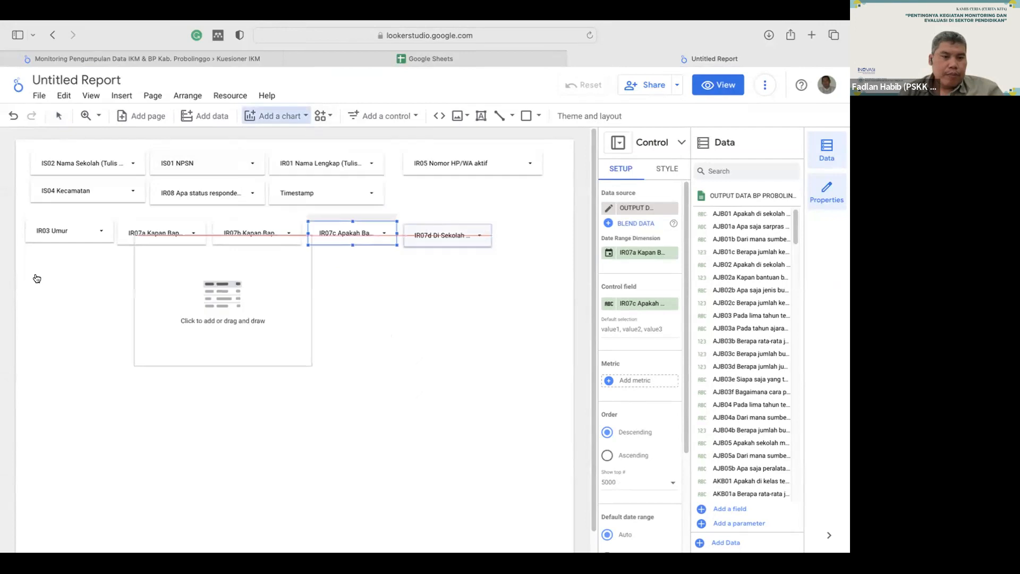
drag(215, 409, 563, 545)
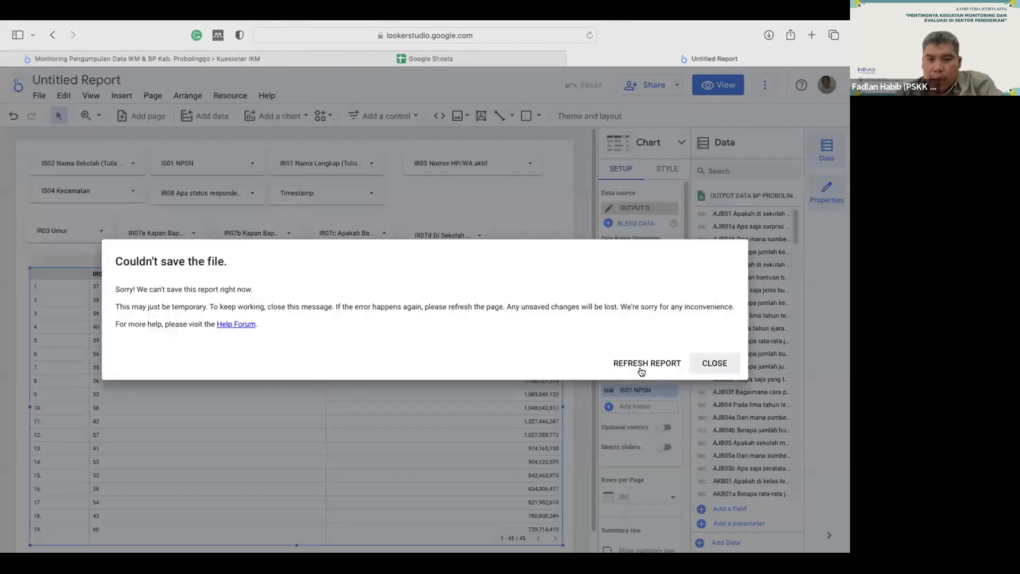
click(642, 364)
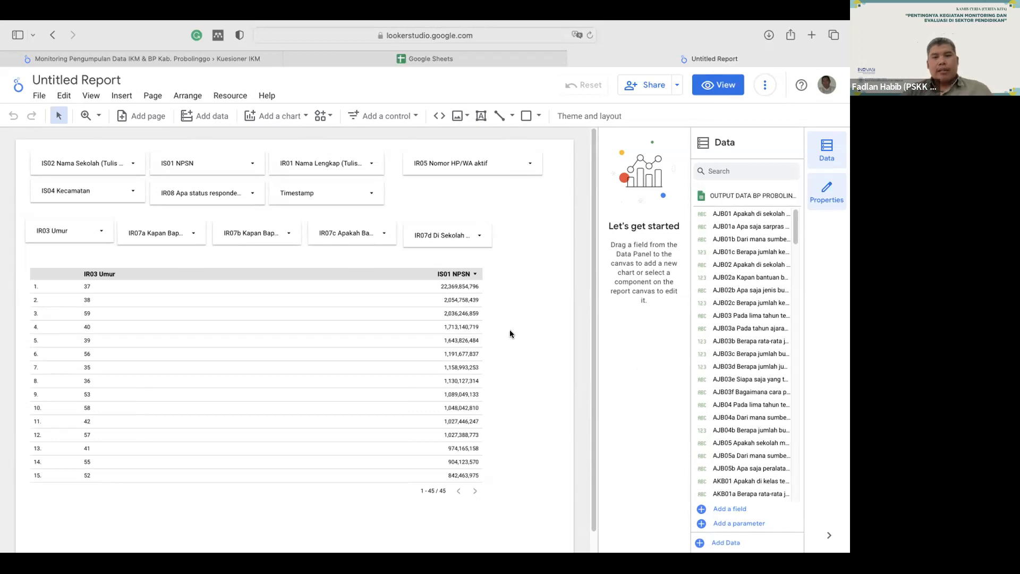
- Check the list of dates offered by the IR07a Kapan Bapak/Ibu filter
click(184, 240)
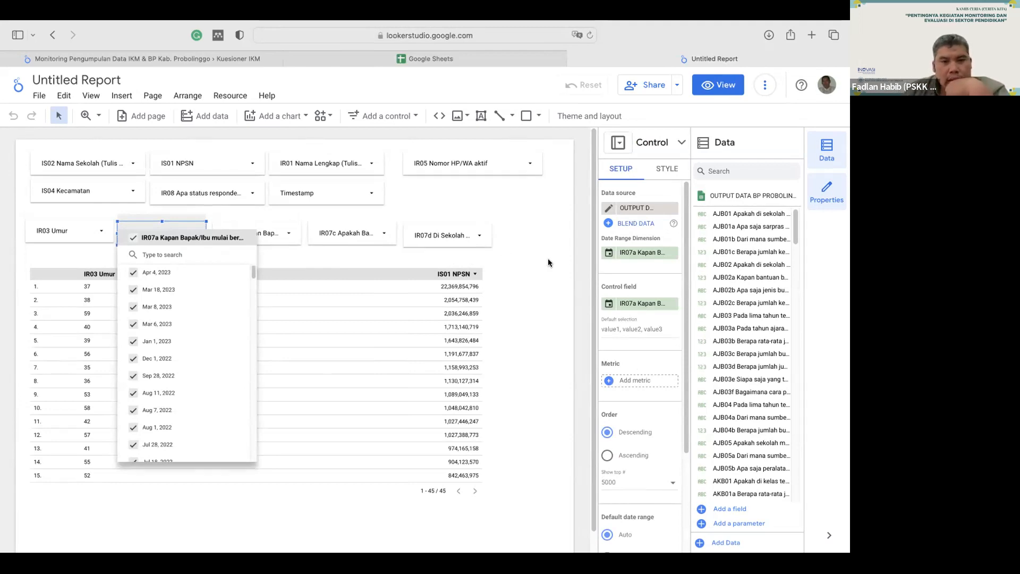
click(525, 259)
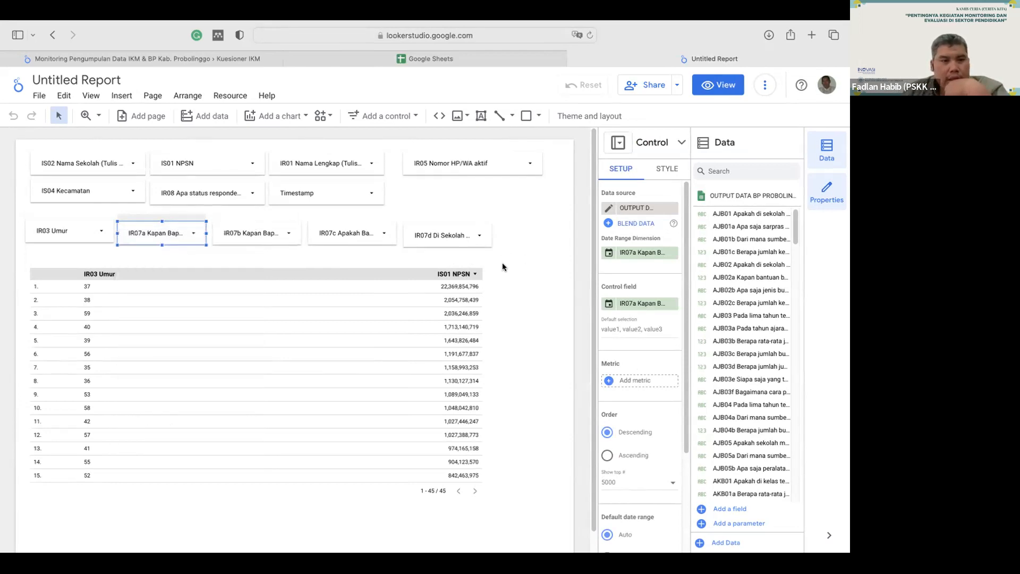
- Remove the IS01 NPSN metric from the table
click(378, 266)
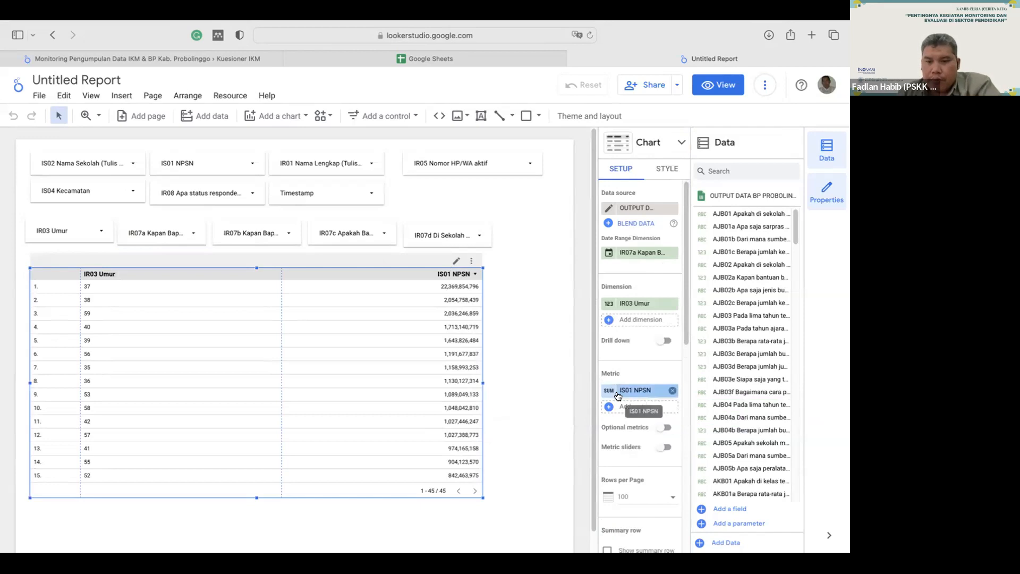
click(673, 391)
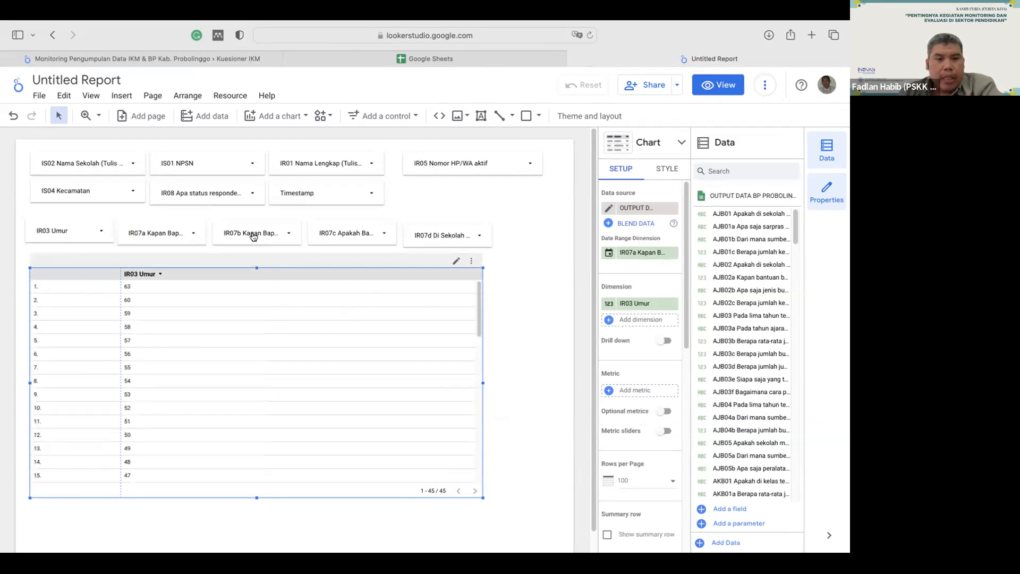
- Check the values offered by the IR07d Di Sekolah mana and IR07b Kapan Bapak/Ibu filters
click(454, 236)
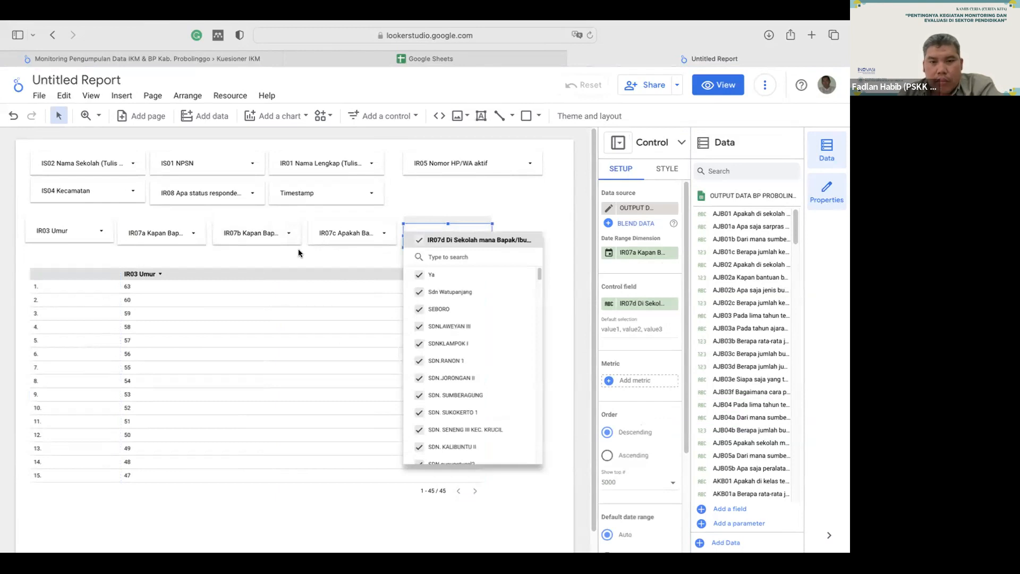
click(263, 234)
click(263, 234)
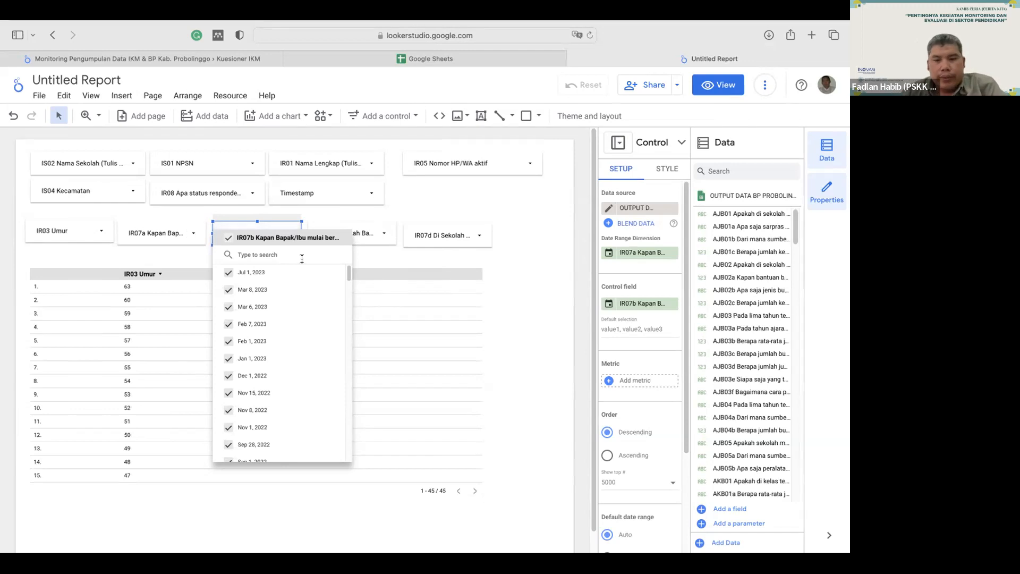
mouse_move(264, 275)
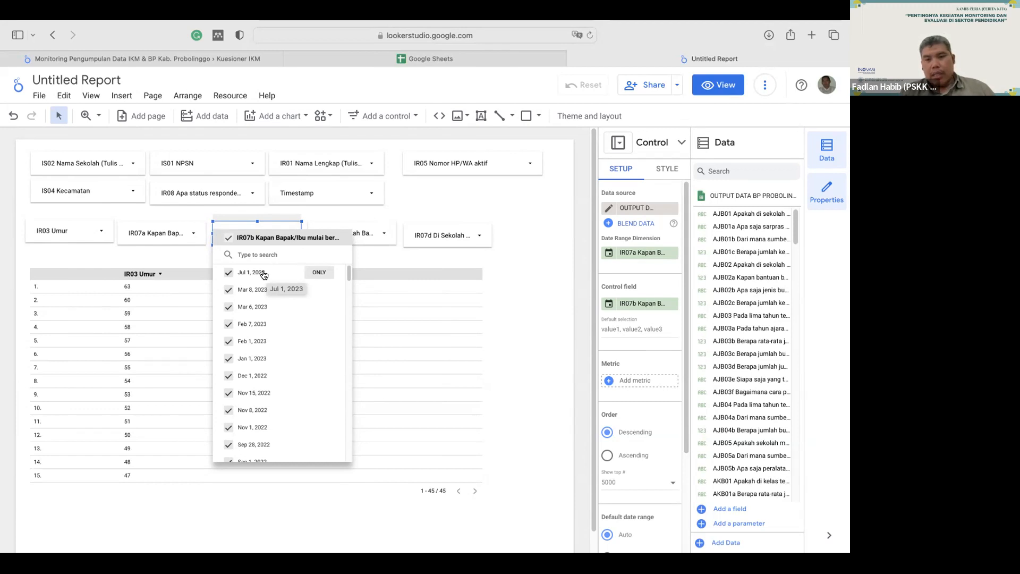
click(508, 202)
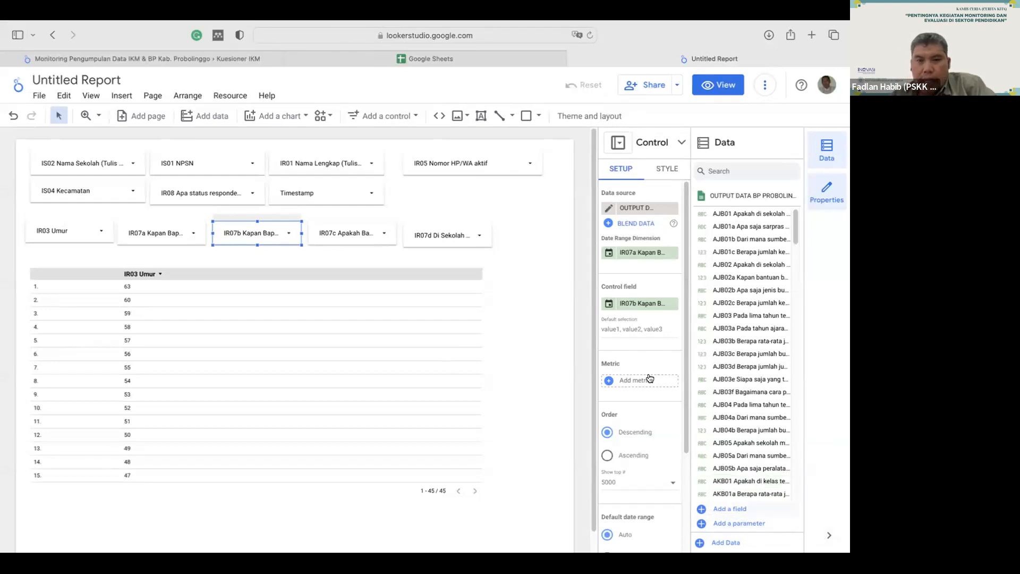
- Add Timestamp as a second dimension of the respondent table, after IR03 Umur
click(222, 266)
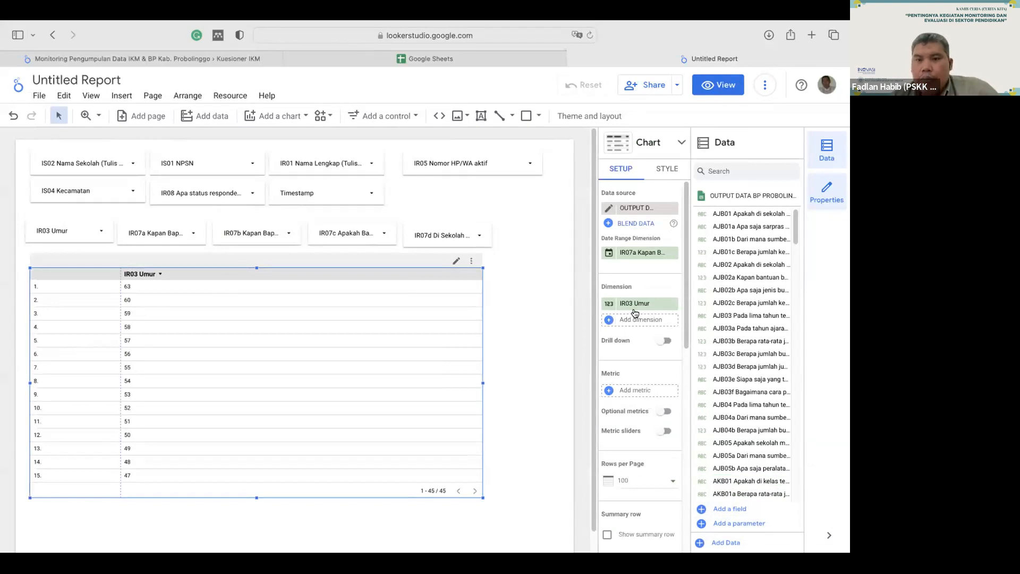
click(633, 307)
click(647, 280)
click(628, 322)
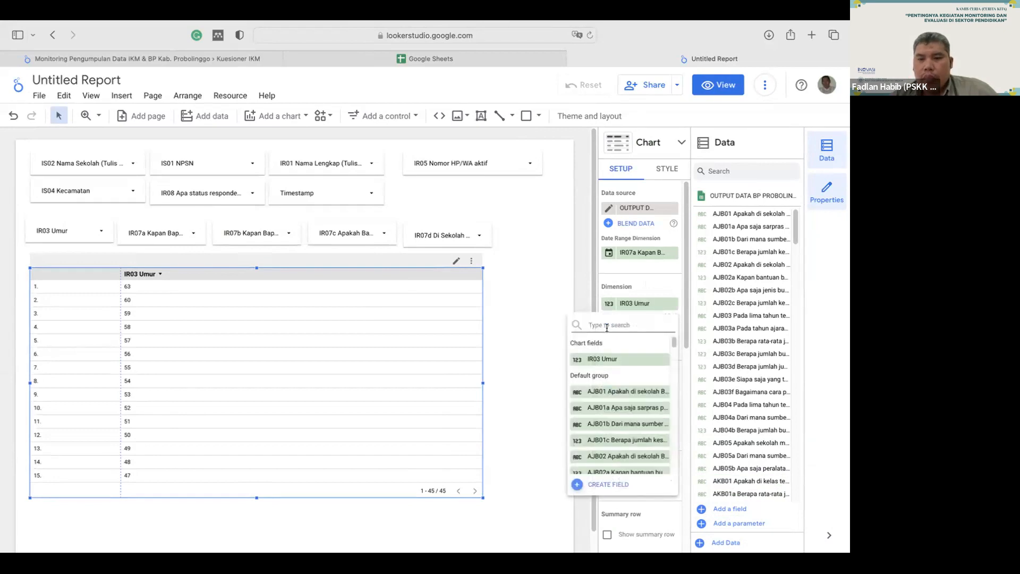
text(time)
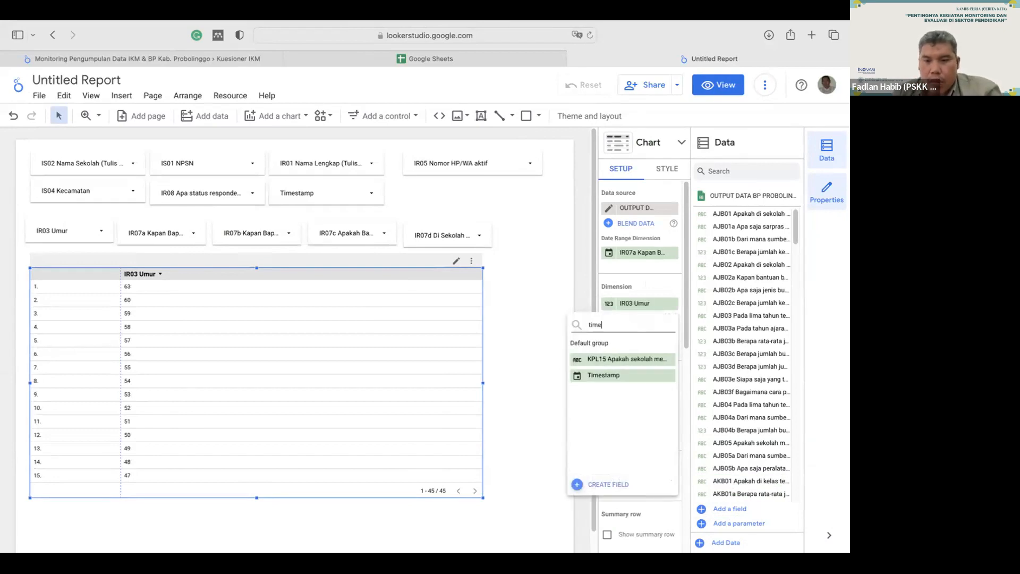
click(626, 359)
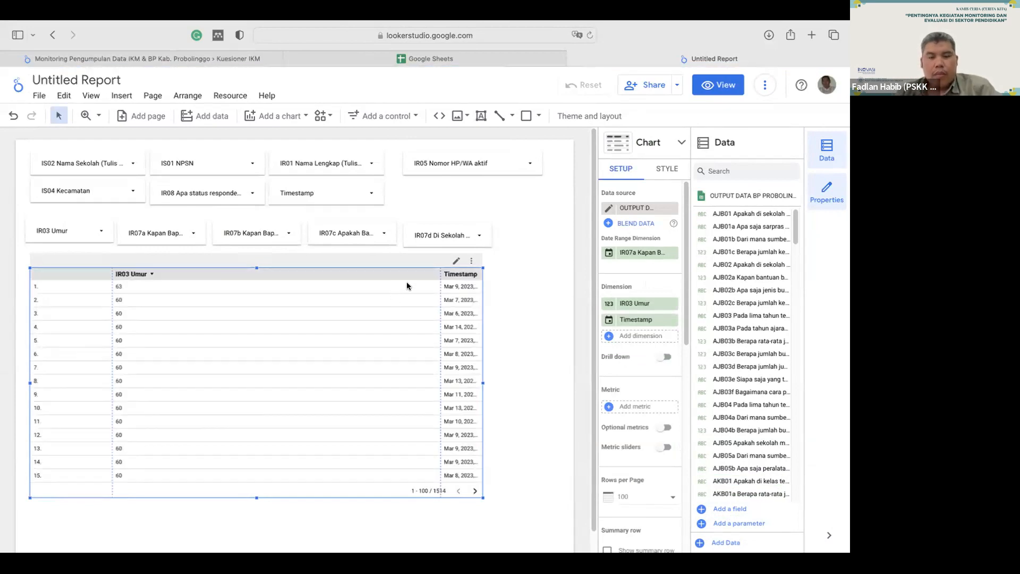
- Add the IR07a Kapan Bapak/Ibu date field as the table's third dimension
click(622, 338)
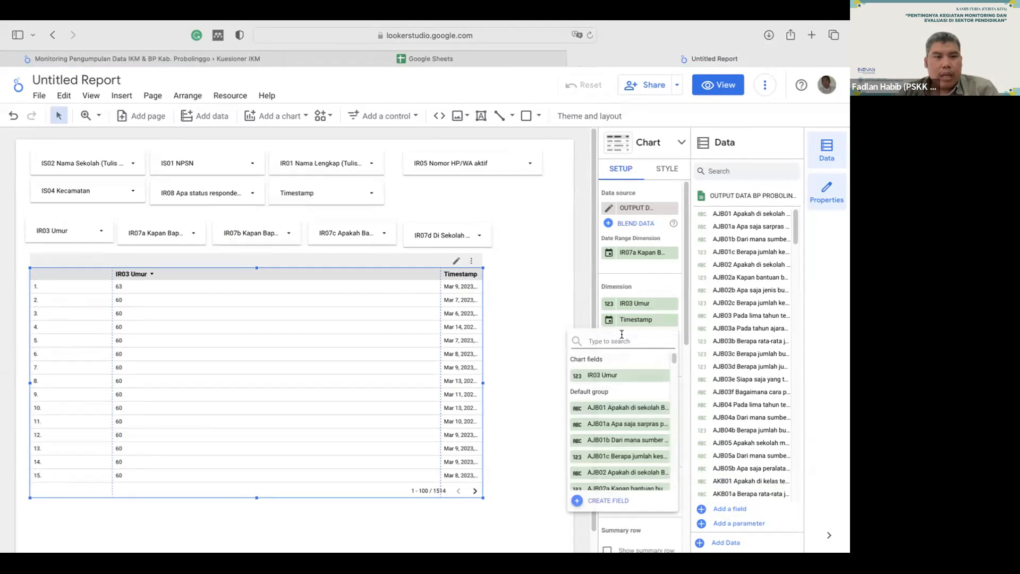
text(i)
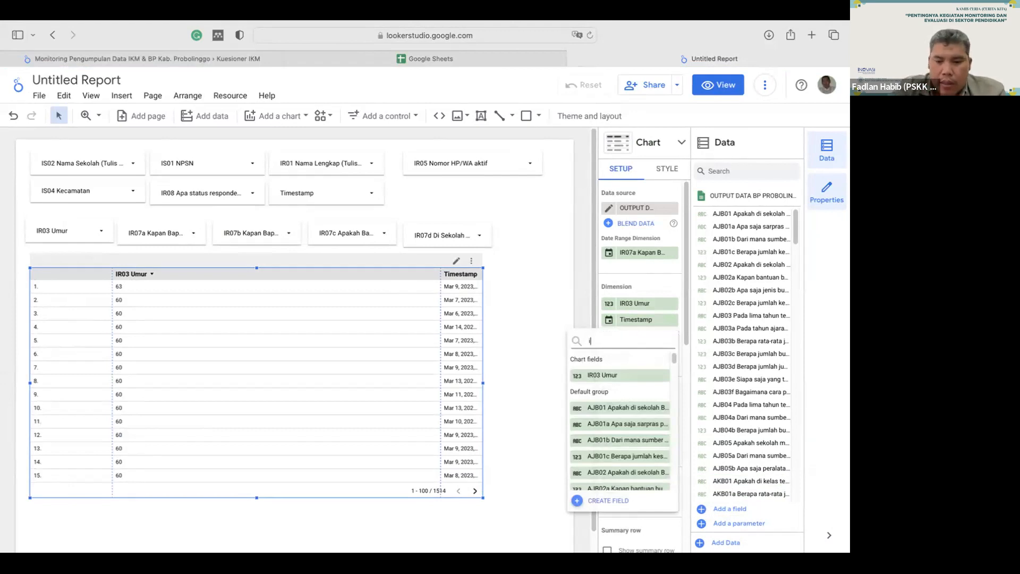
text(r07a)
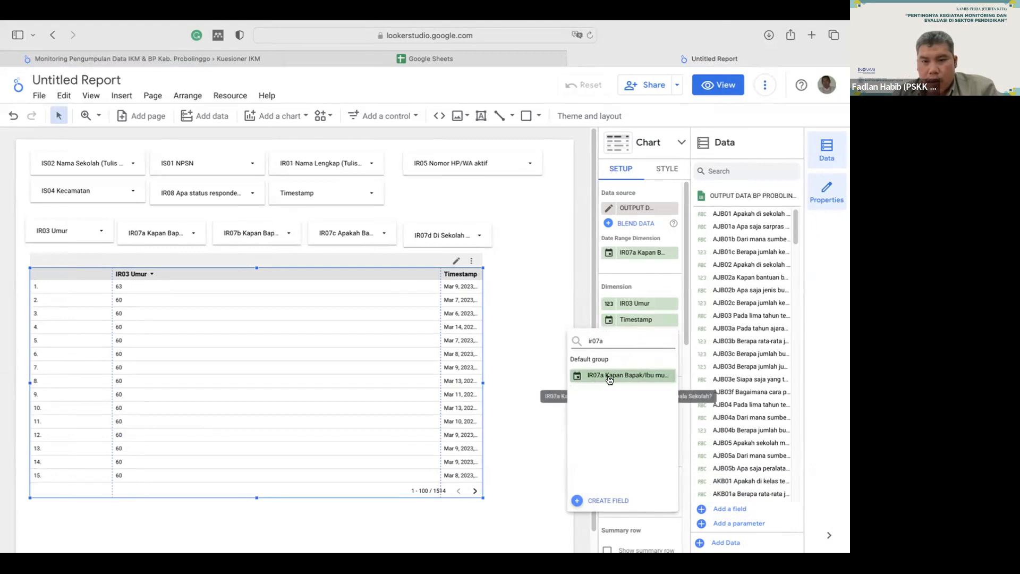
click(608, 375)
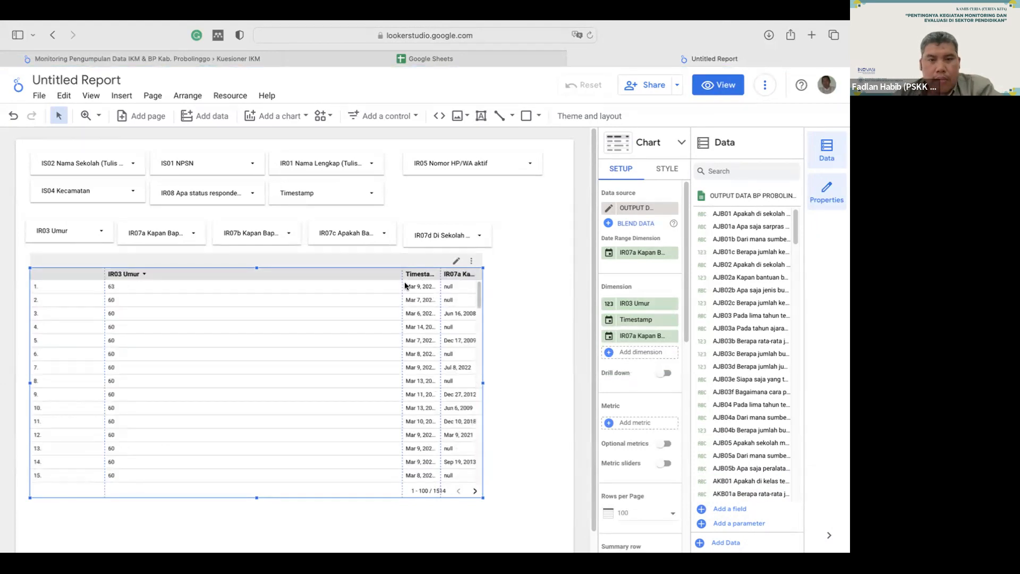
- Narrow the table's IR03 Umur column to give the Timestamp and IR07a columns room, and widen the whole table toward the page's right edge
drag(404, 286, 181, 286)
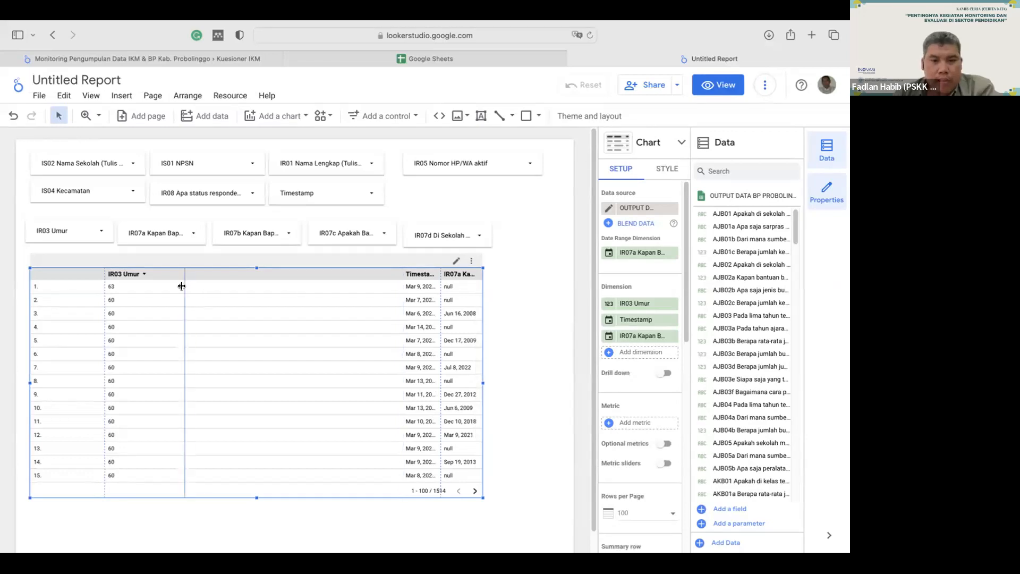
drag(312, 297, 311, 297)
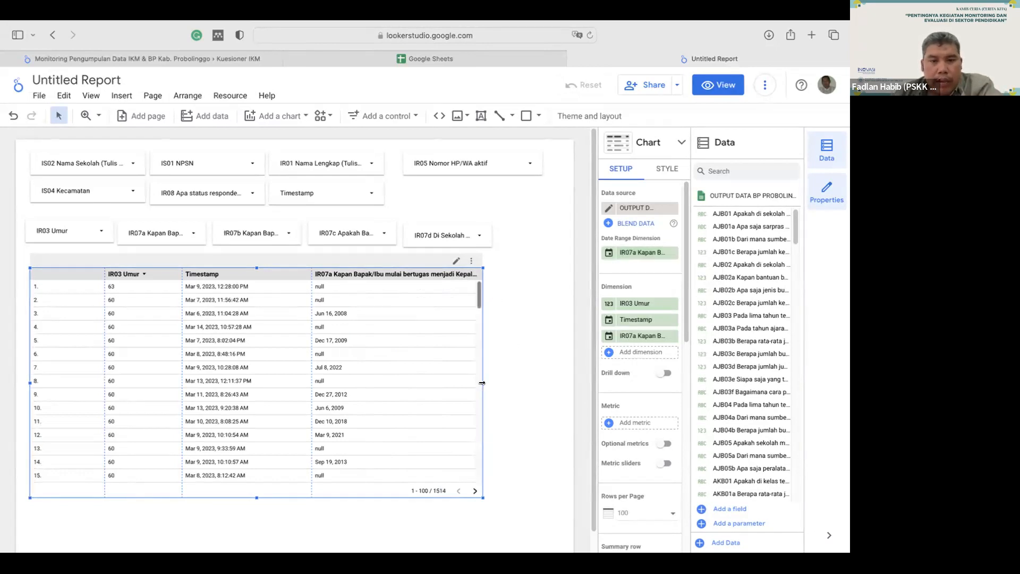
drag(483, 383, 550, 383)
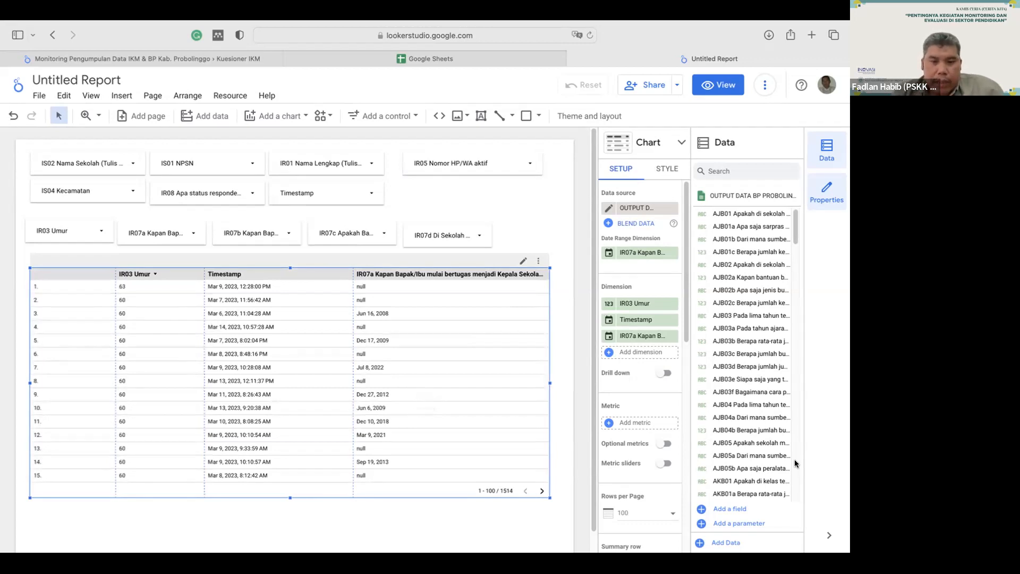
click(502, 212)
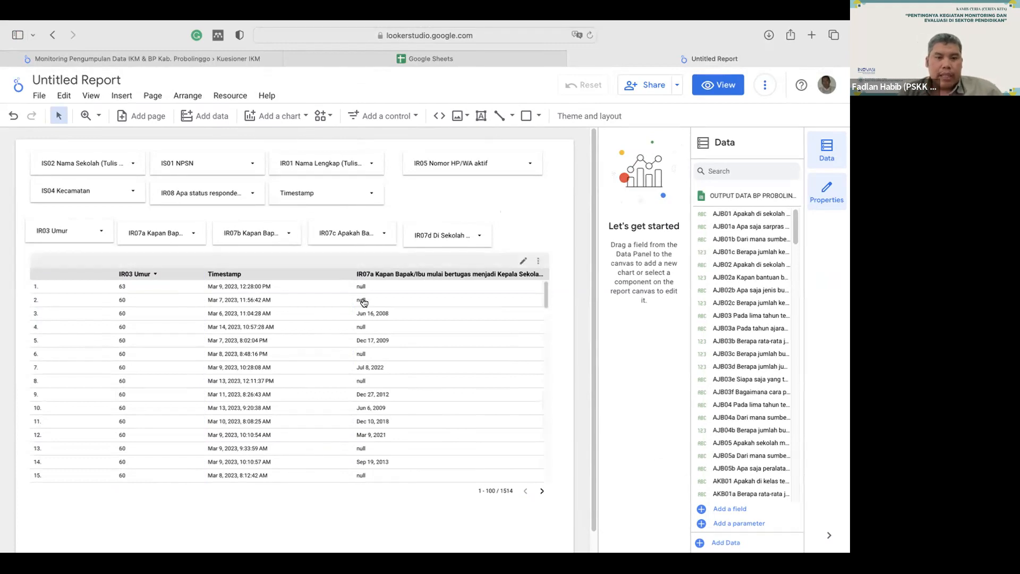
- Cross-filter the report by the table's third row and check the matching entries in the IR01 Nama Lengkap and IS02 Nama Sekolah filters
scroll(423, 386, down, 15)
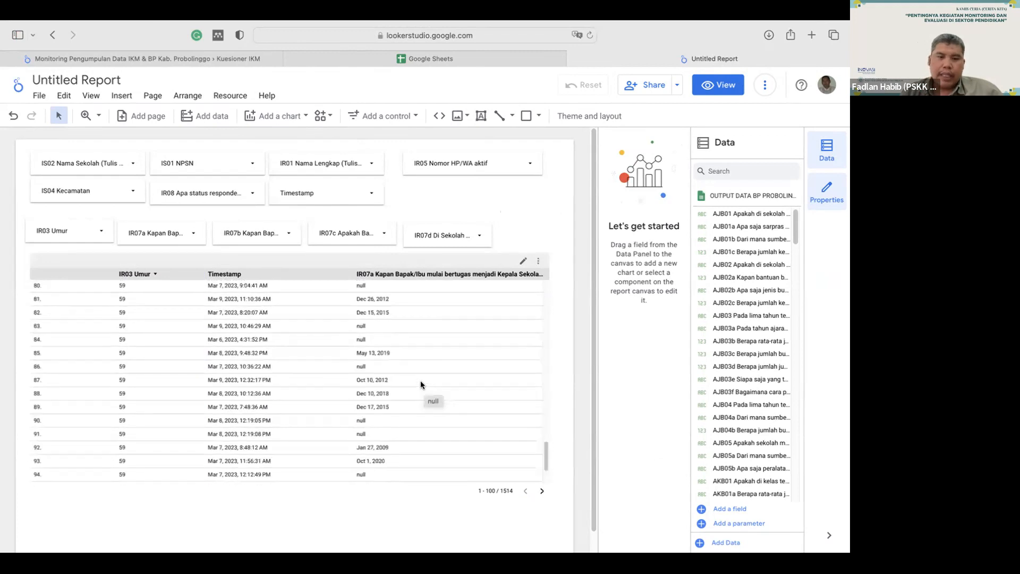
scroll(420, 380, down, 1)
scroll(418, 379, up, 15)
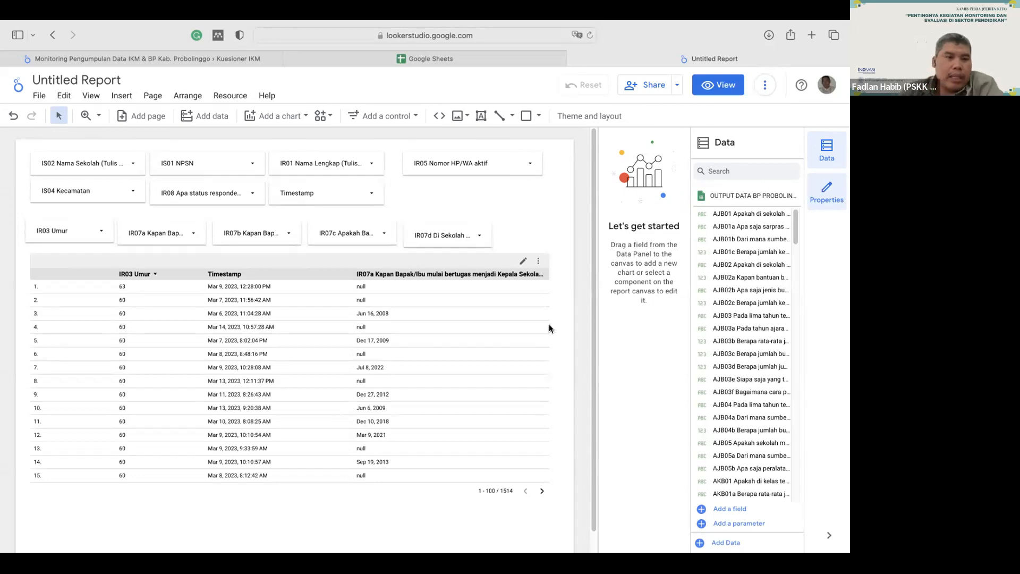
click(369, 318)
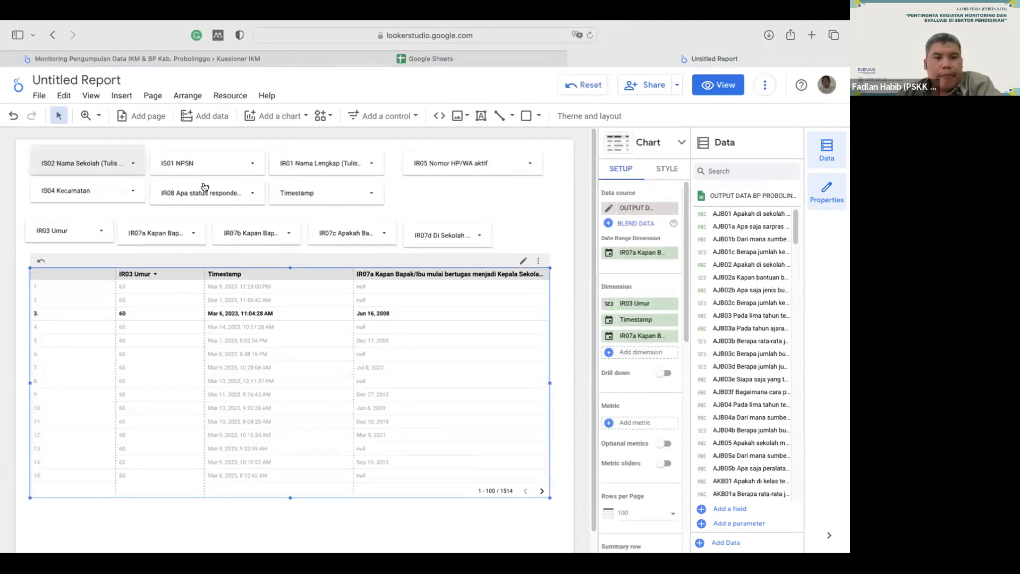
click(315, 168)
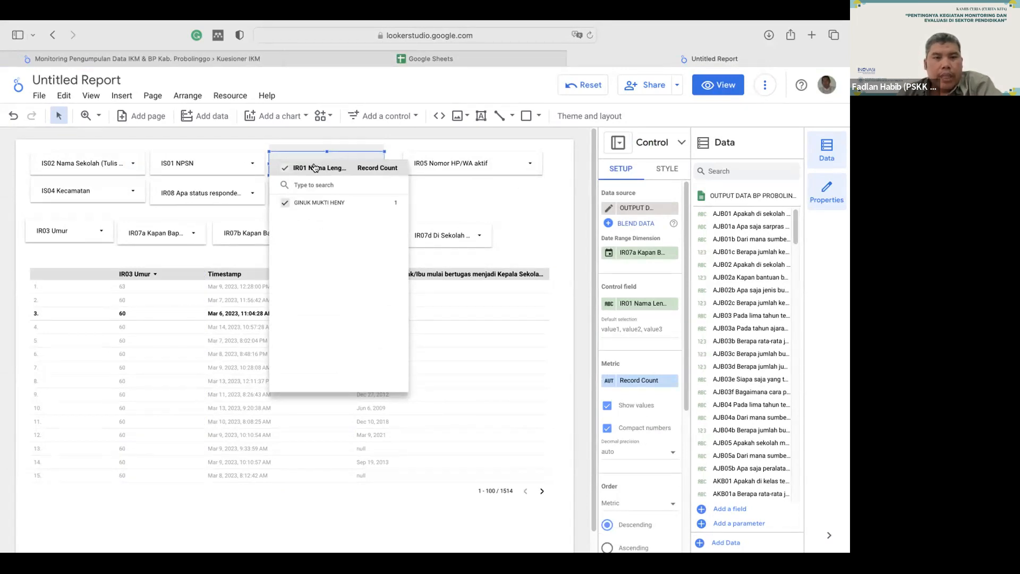
click(128, 168)
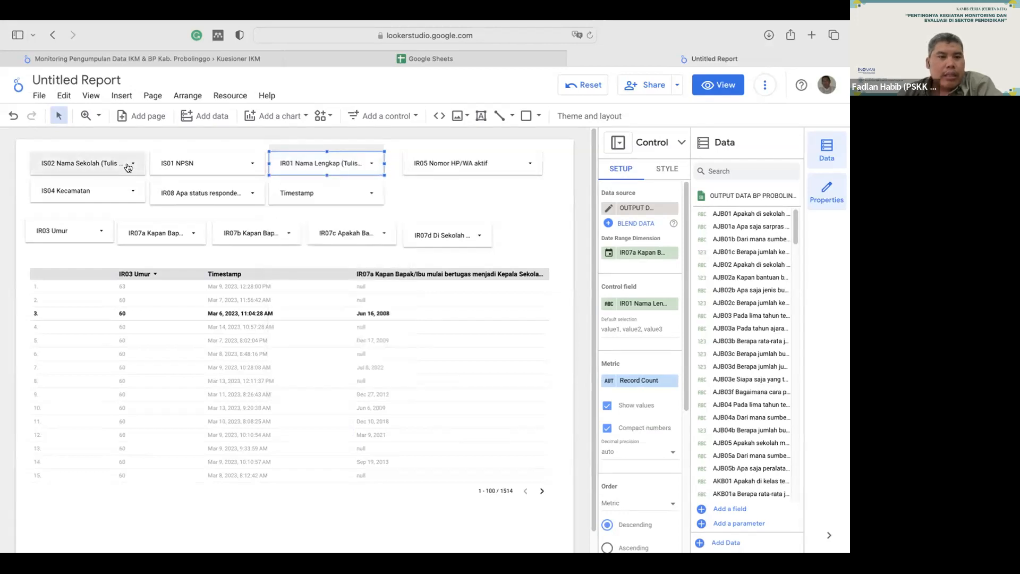
click(129, 168)
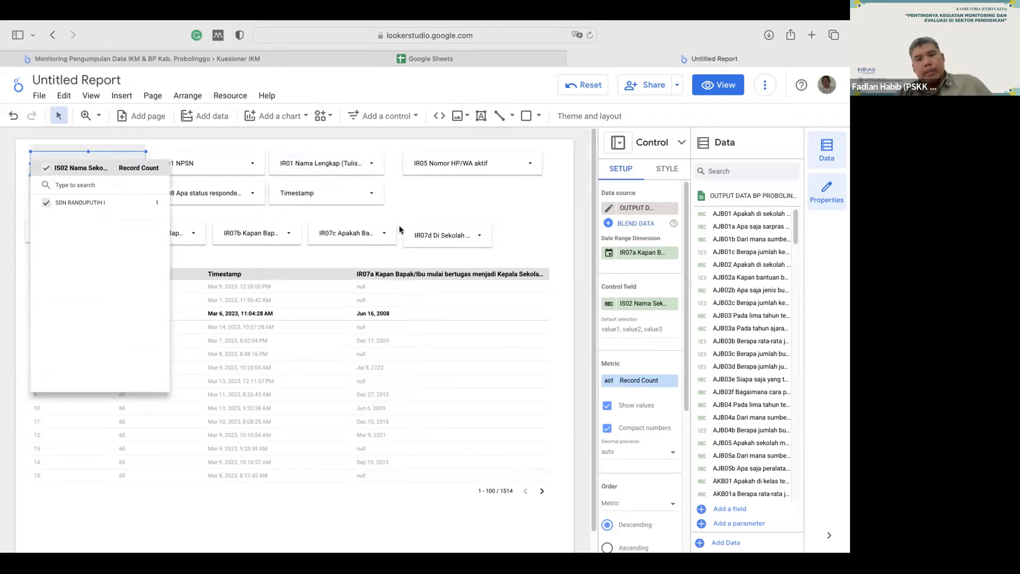
click(497, 203)
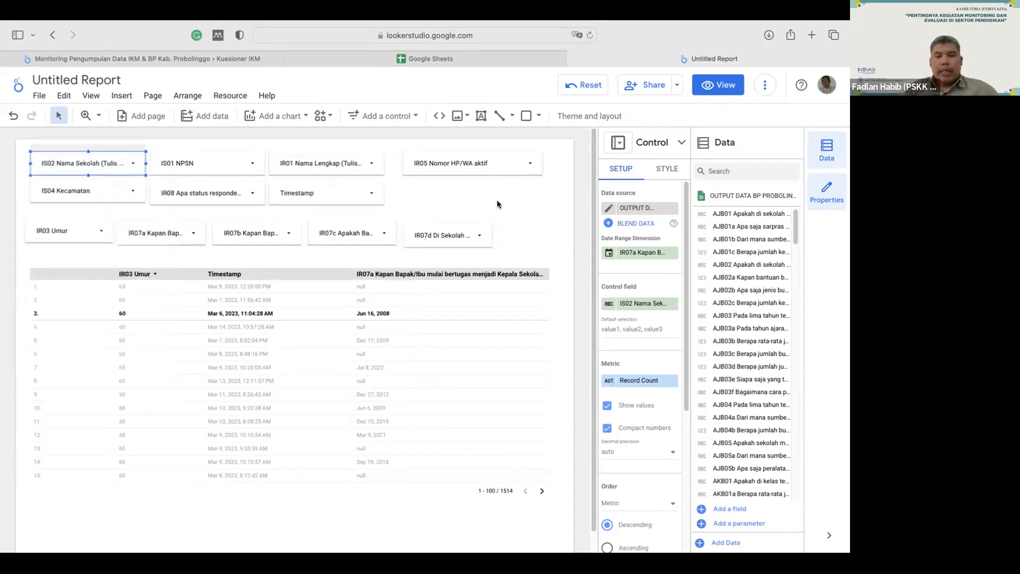